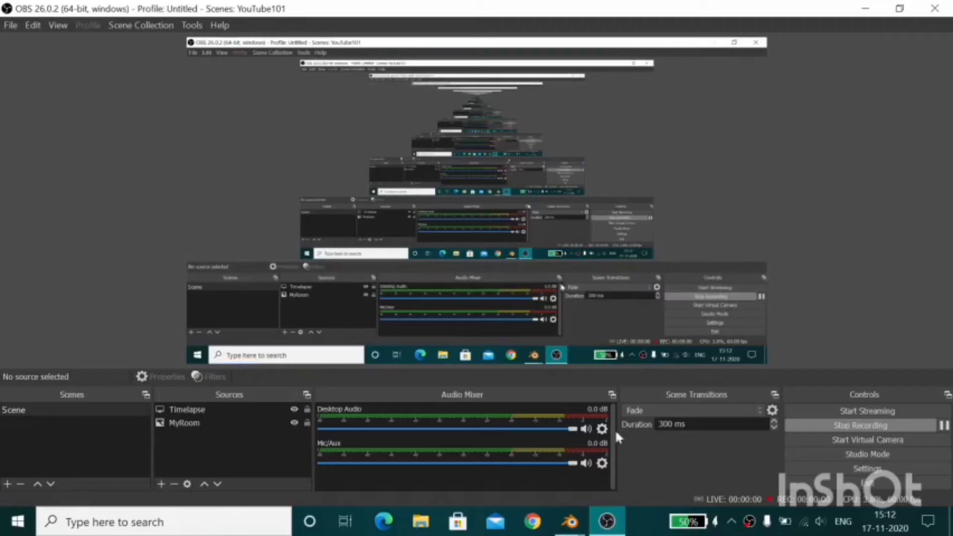
# Step: Switch from OBS Studio to the Blender window, leaving the recording running
pyautogui.moveTo(570, 523)
pyautogui.click(495, 451)
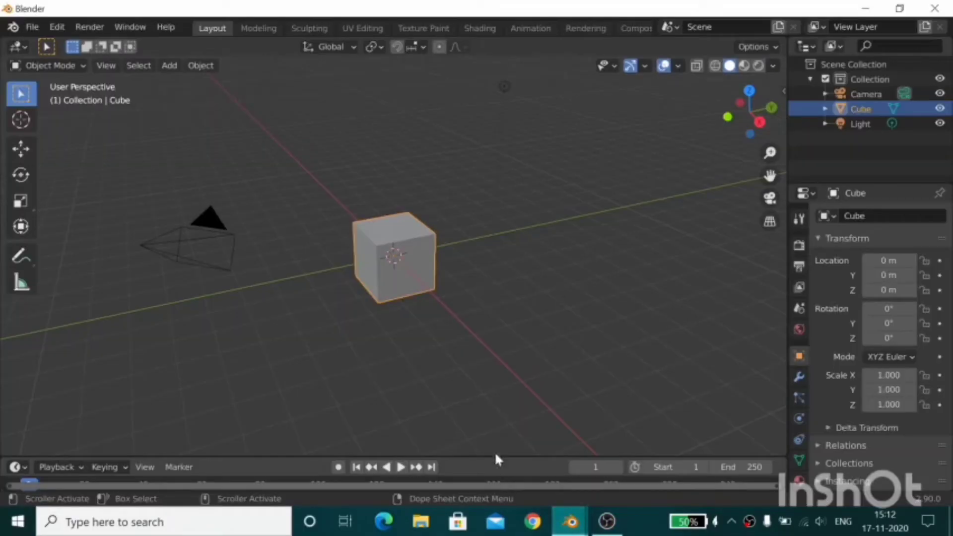
# Step: Delete the default camera, cube and light, and add a floor plane scaled by 5
pyautogui.press('a')
pyautogui.press('x')
pyautogui.click(417, 270)
pyautogui.hotkey('shift', 'a')
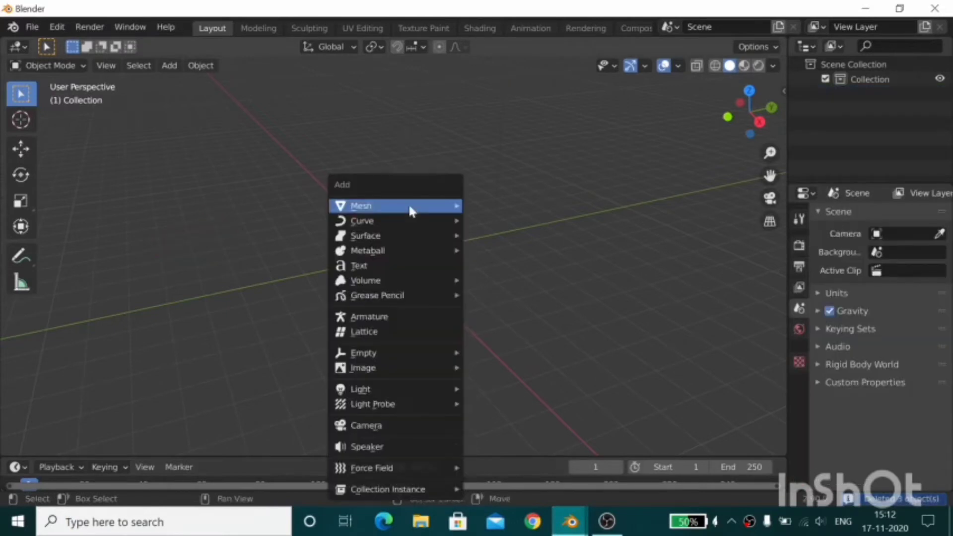
pyautogui.click(552, 207)
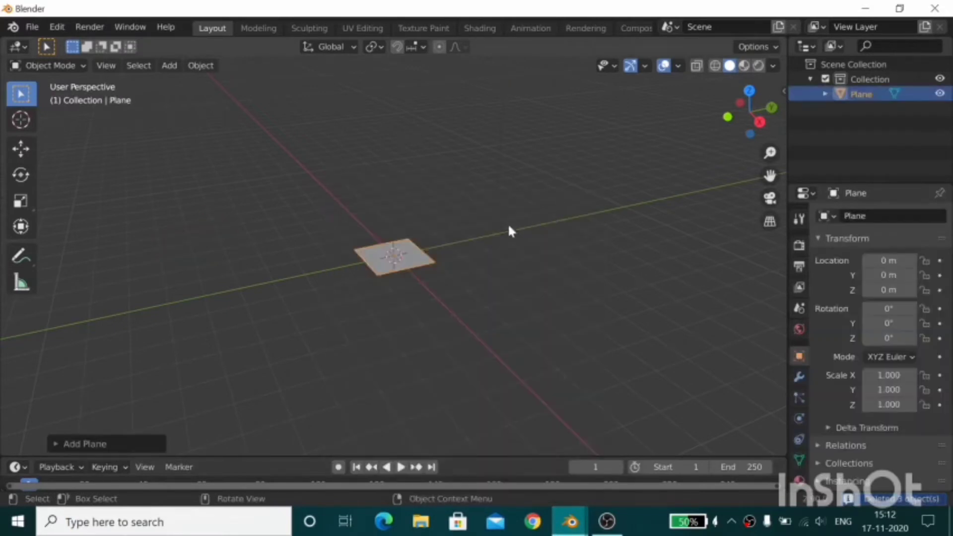
pyautogui.write('s5')
pyautogui.press('Return')
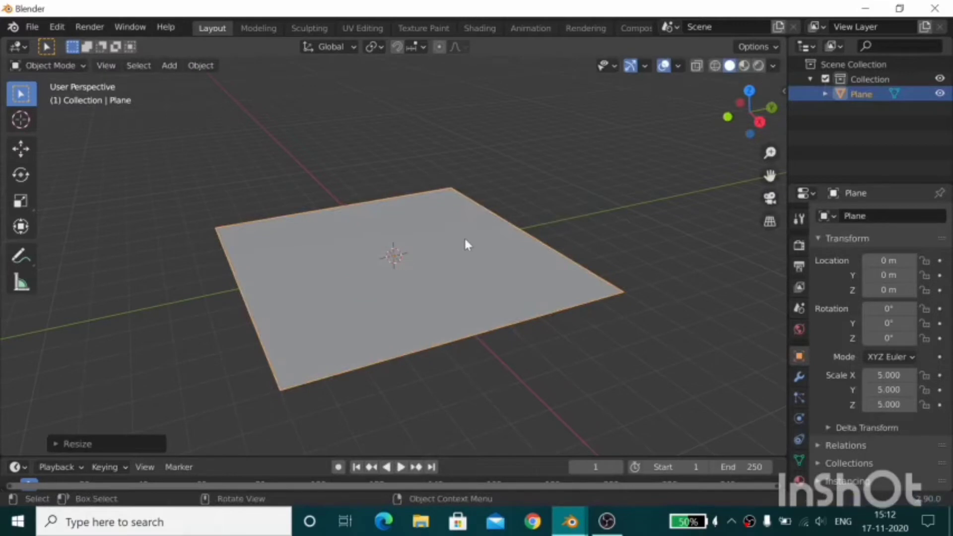
pyautogui.scroll(-2, 476, 249)
pyautogui.scroll(1, 490, 264)
# Step: Extrude the plane's back edges 5 m straight up into walls
pyautogui.press('Tab')
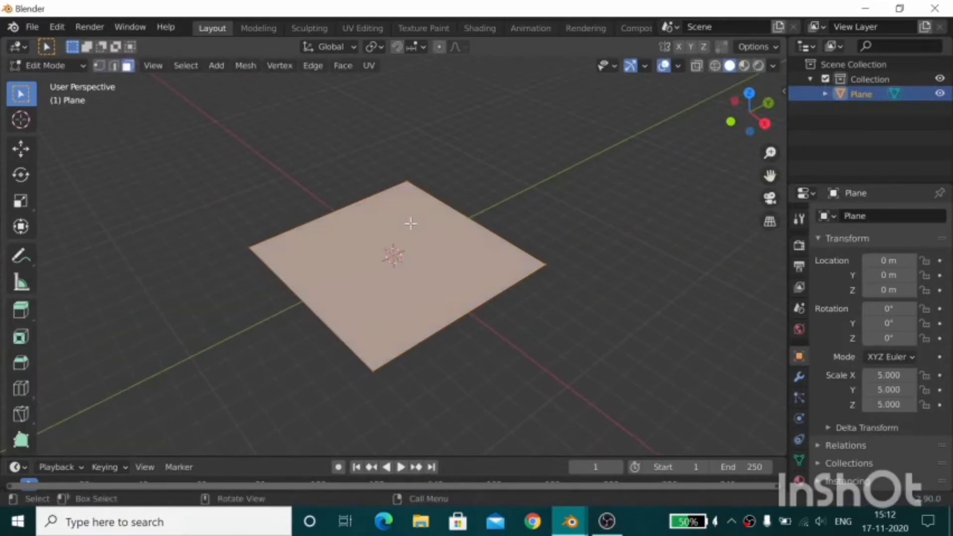
pyautogui.press('2')
pyautogui.click(511, 239)
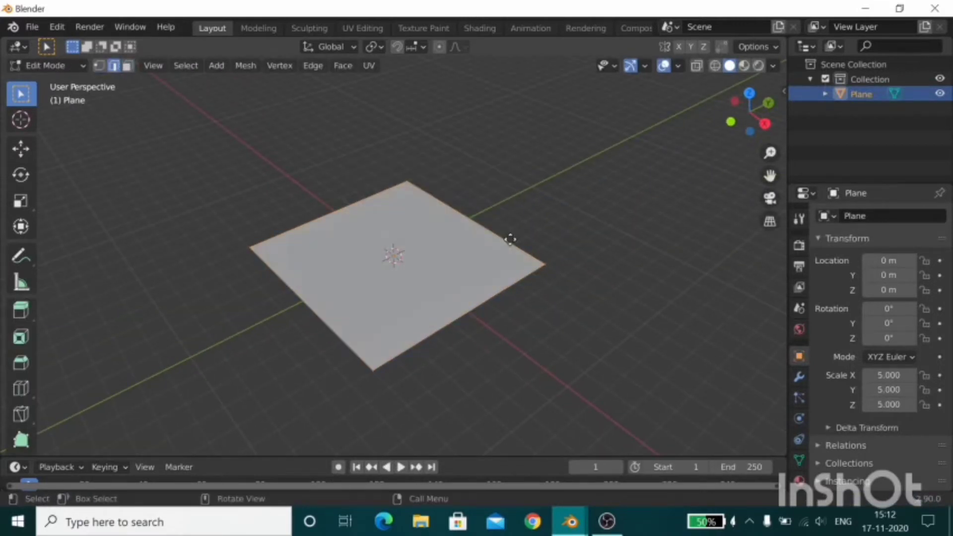
pyautogui.press('e')
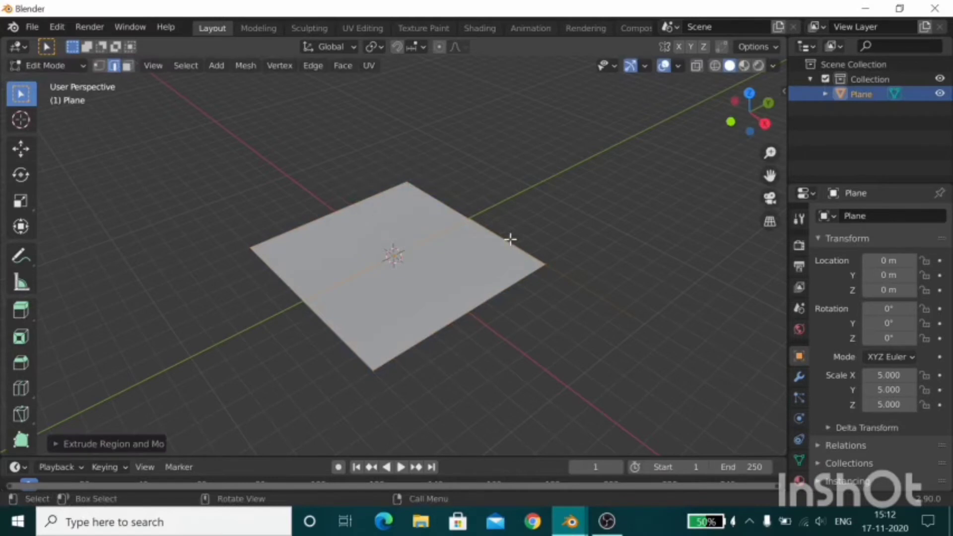
pyautogui.hotkey('ctrl', 'z')
pyautogui.write('ez5')
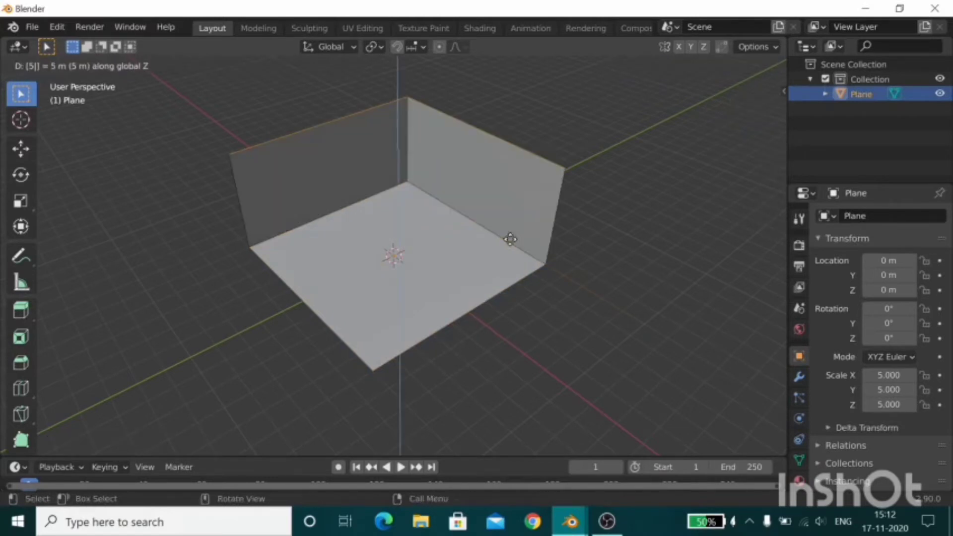
pyautogui.press('Return')
pyautogui.moveTo(381, 176)
pyautogui.mouseDown(button='middle')
pyautogui.moveTo(381, 121)
pyautogui.moveTo(396, 155)
pyautogui.moveTo(391, 175)
pyautogui.mouseUp(button='middle')
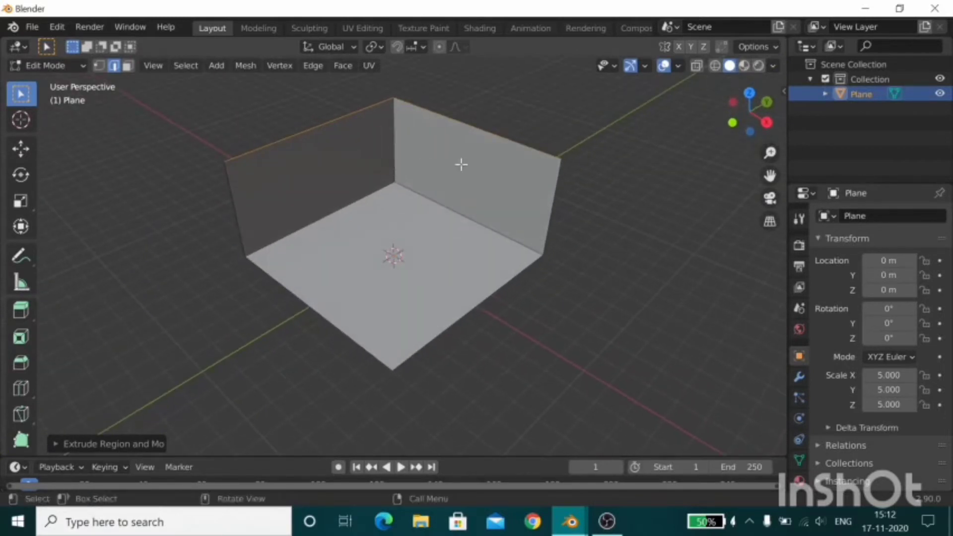
# Step: Thicken the walls and floor evenly with Extrude Faces Along Normals
pyautogui.press('a')
pyautogui.hotkey('alt', 'e')
pyautogui.click(463, 180)
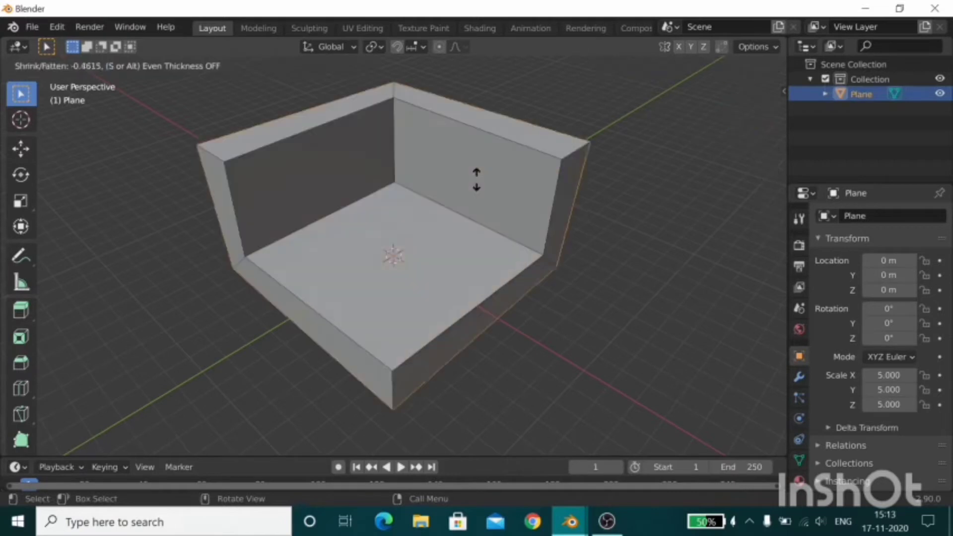
pyautogui.press('alt')
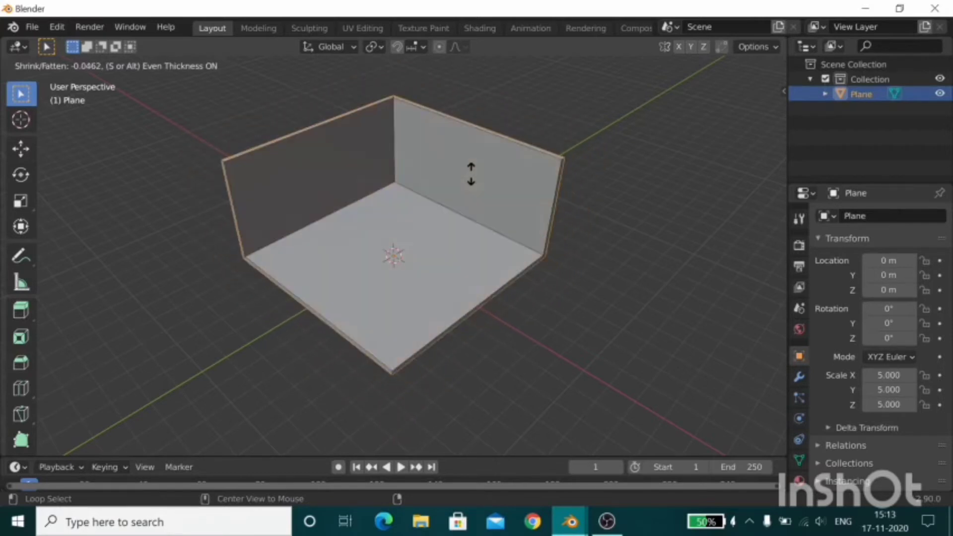
pyautogui.click(471, 173)
pyautogui.press('Tab')
pyautogui.moveTo(564, 187); pyautogui.dragTo(584, 202, button='middle')
pyautogui.hotkey('shift', 'a')
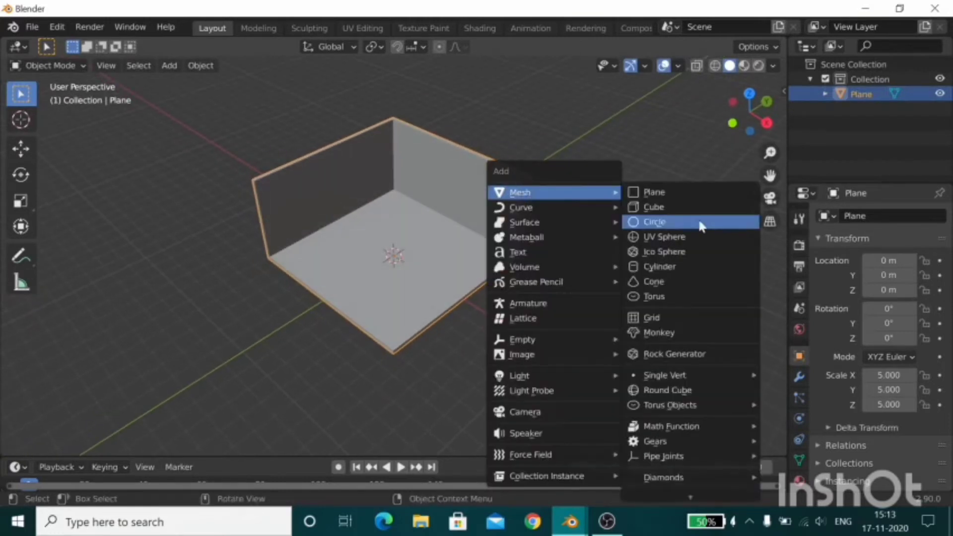
# Step: Add a small plane in the back corner and extrude it up into a block
pyautogui.click(711, 200)
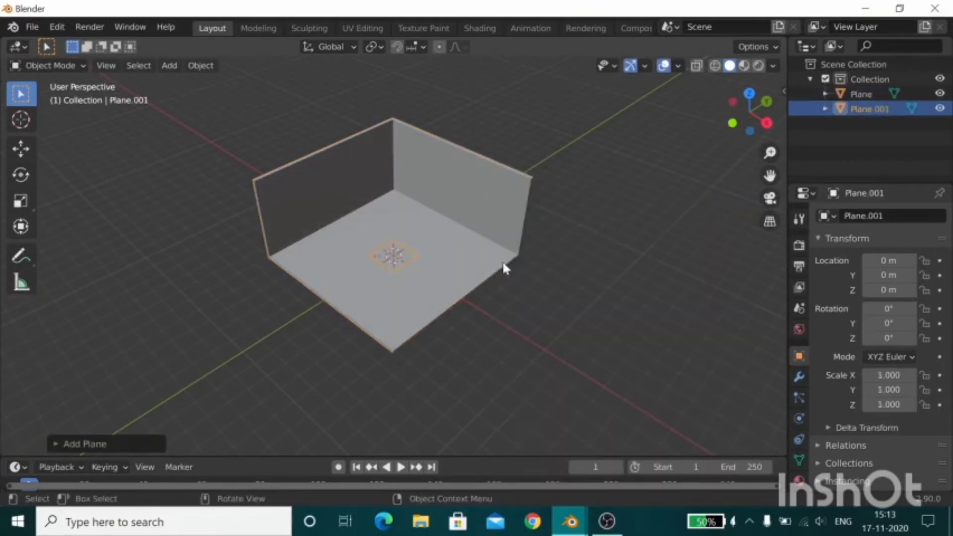
pyautogui.press('g')
pyautogui.hotkey('shift', 'z')
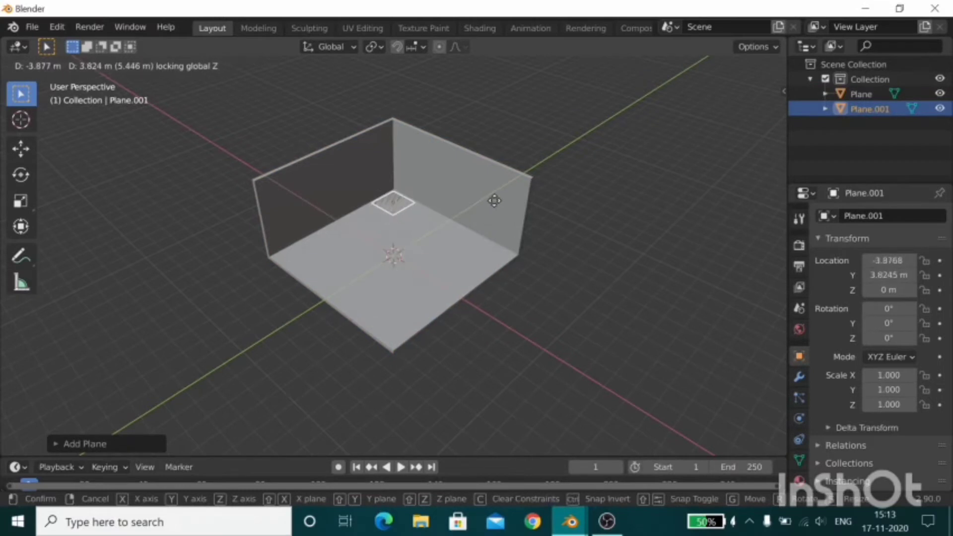
pyautogui.click(495, 200)
pyautogui.press('Tab')
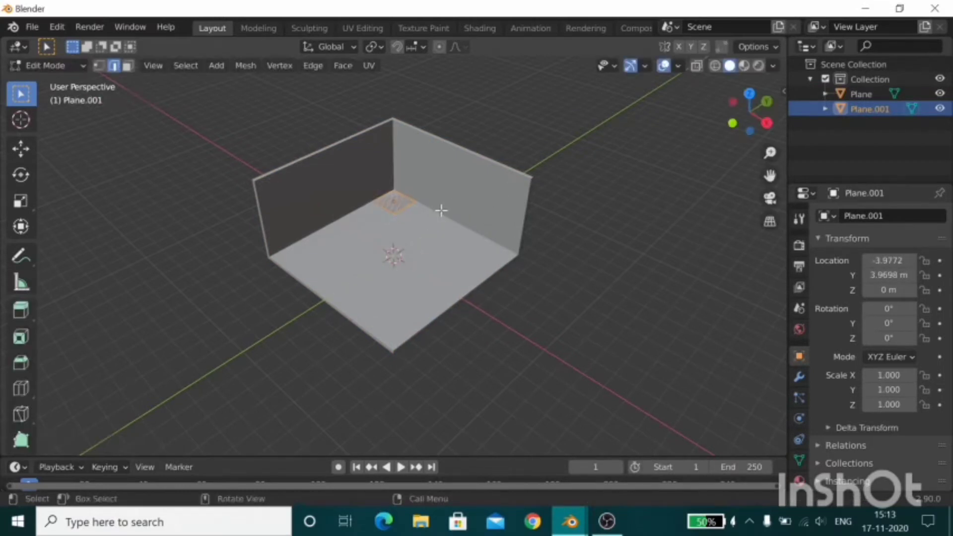
pyautogui.press('e')
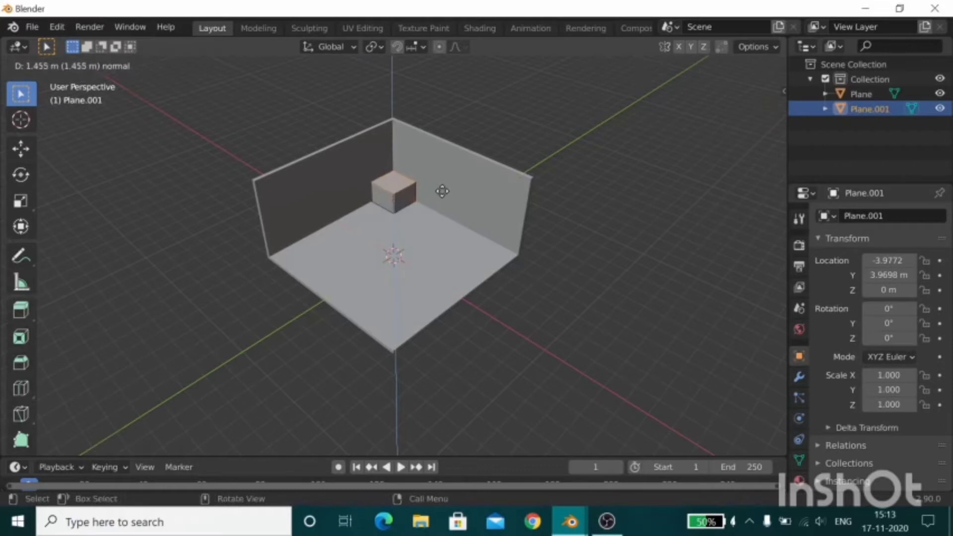
pyautogui.click(441, 191)
# Step: Extrude the block's two side faces along each back wall to form an L
pyautogui.press('3')
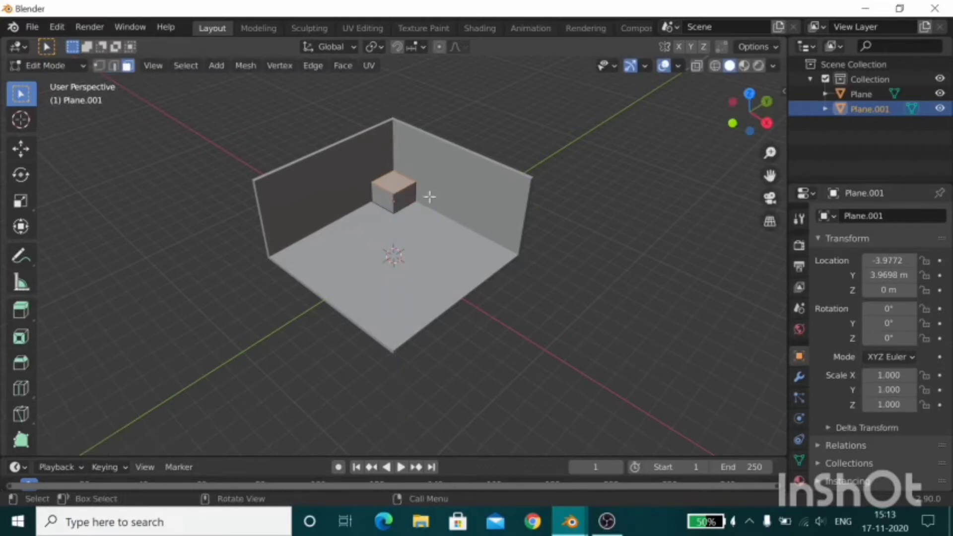
pyautogui.click(381, 200)
pyautogui.press('e')
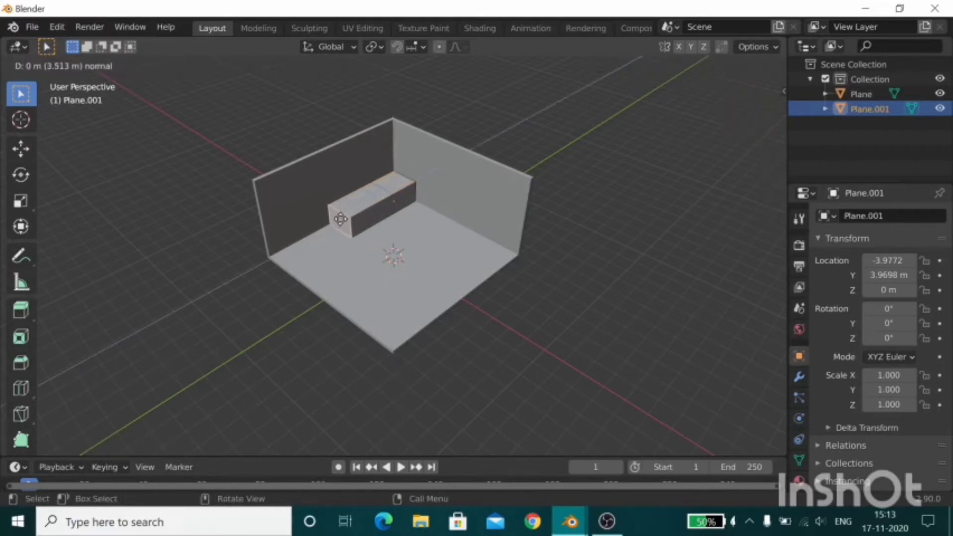
pyautogui.click(359, 219)
pyautogui.click(410, 199)
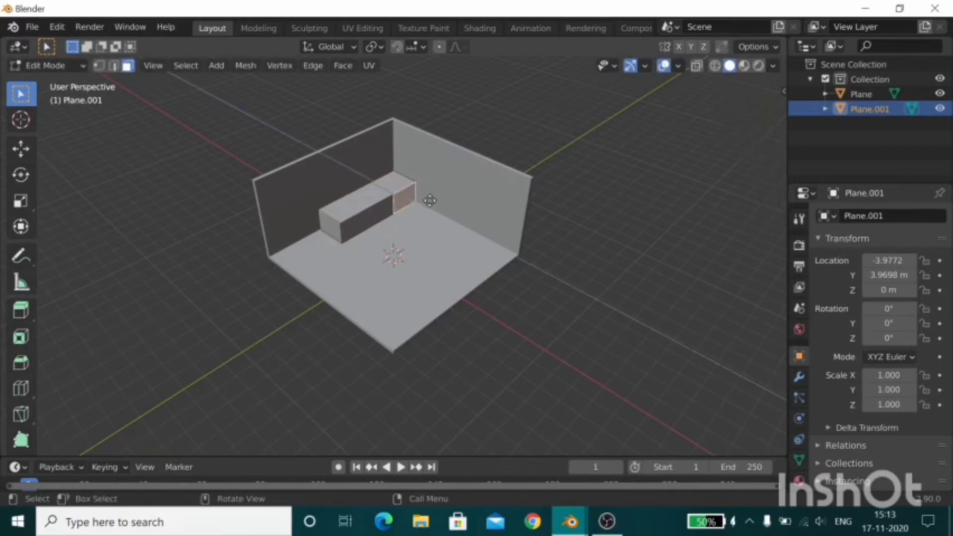
pyautogui.press('e')
pyautogui.click(478, 206)
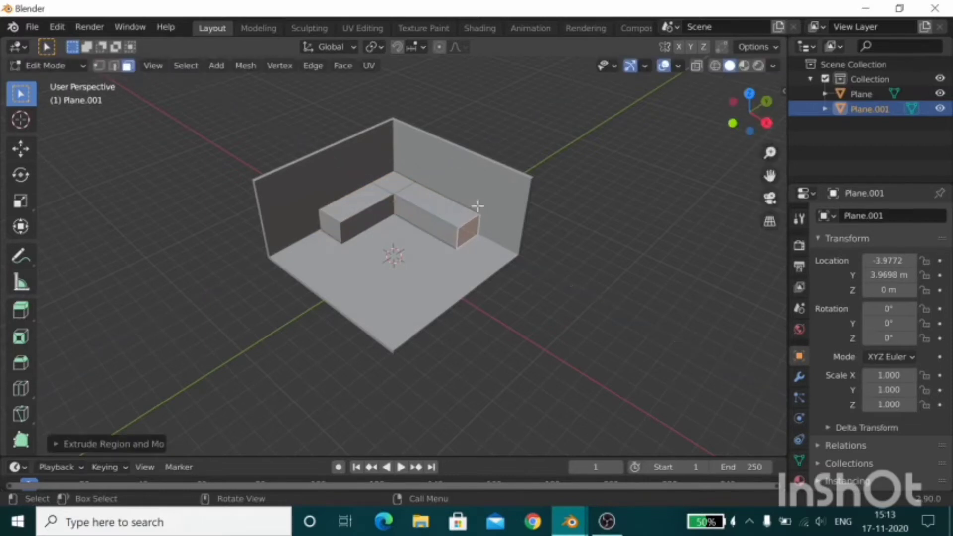
# Step: Lengthen the short counter arm by moving its end face further left
pyautogui.scroll(1, 400, 199)
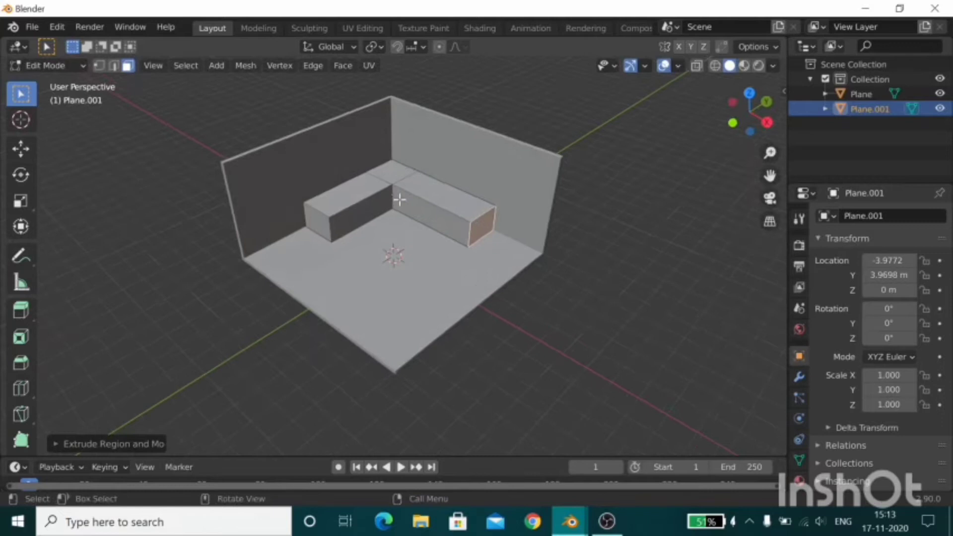
pyautogui.click(318, 218)
pyautogui.press('g')
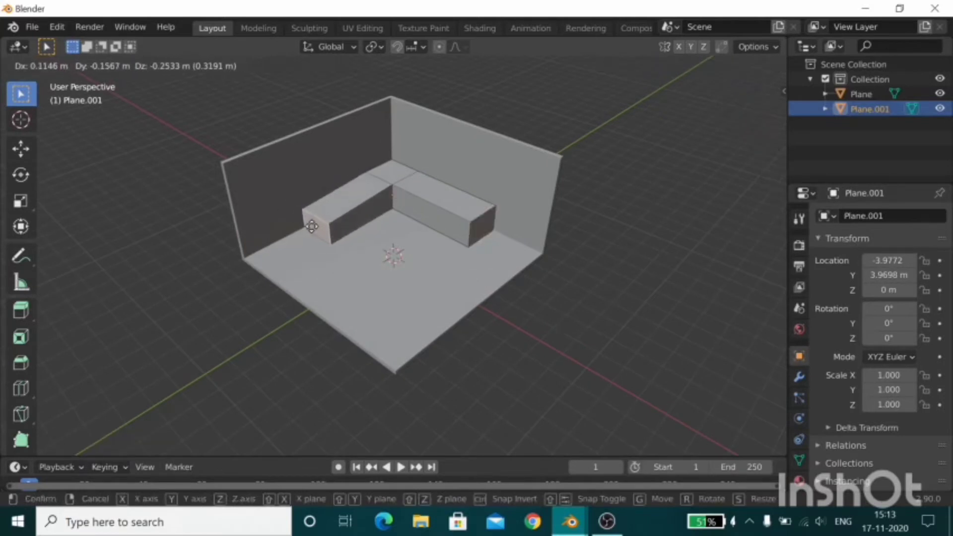
pyautogui.moveTo(312, 226); pyautogui.dragTo(298, 223)
pyautogui.click(297, 223)
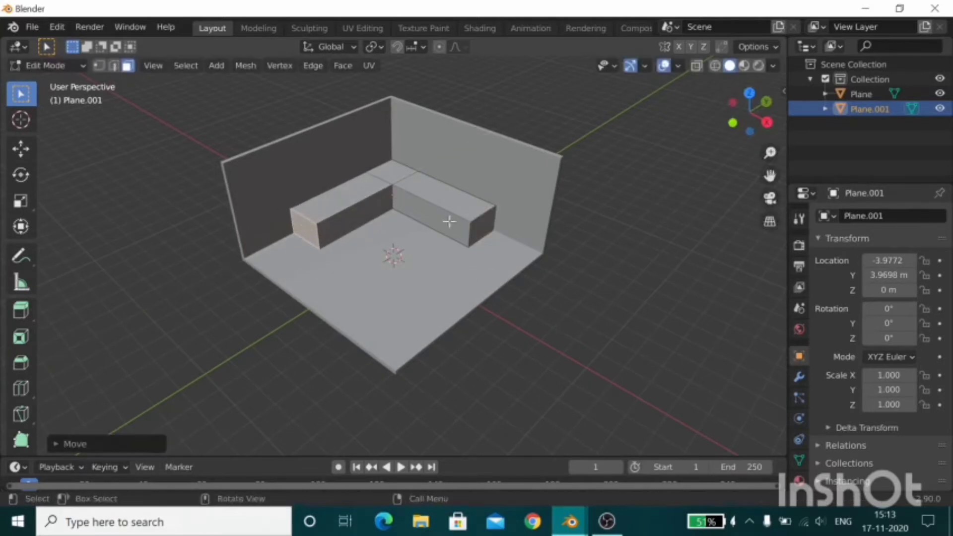
pyautogui.press('Tab')
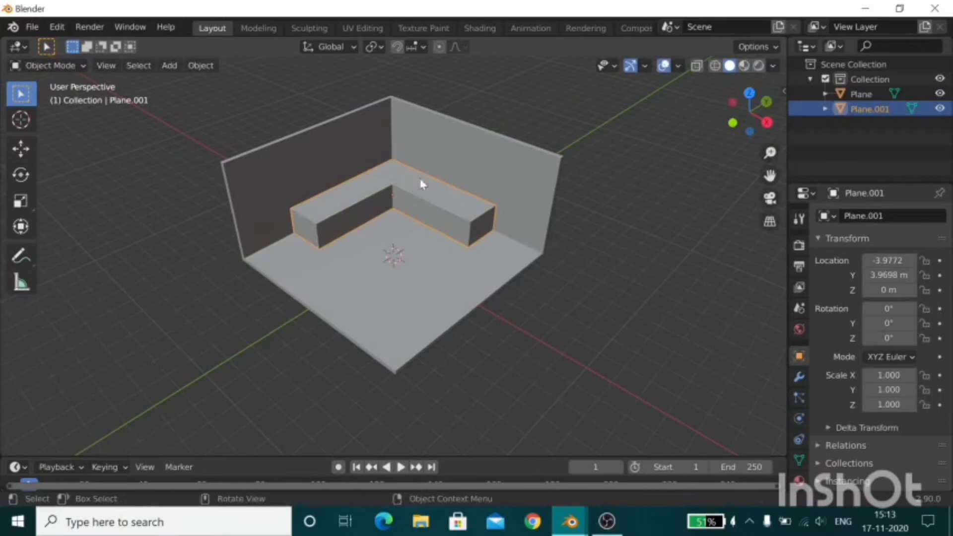
# Step: Add four loop cuts across the counter's long arm
pyautogui.press('Tab')
pyautogui.hotkey('ctrl', 'r')
pyautogui.click(425, 184)
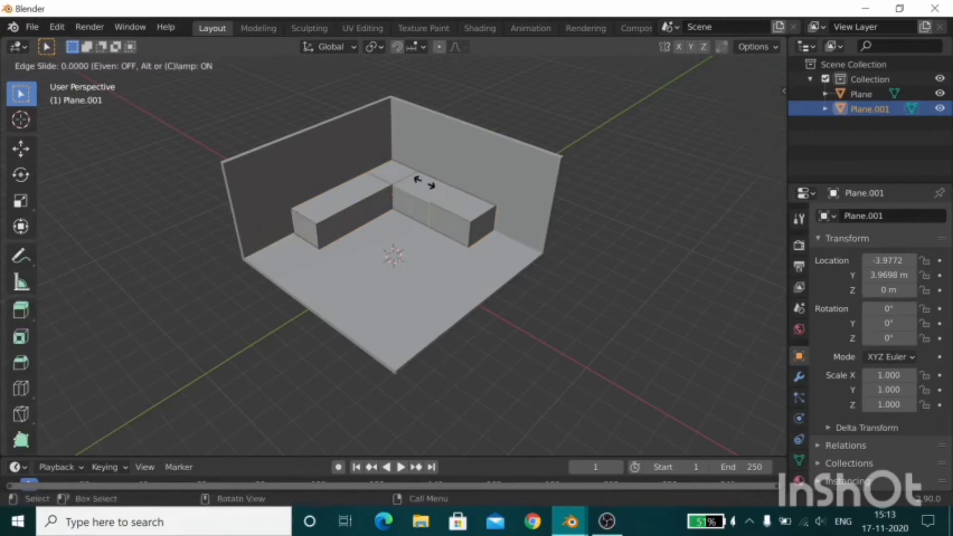
pyautogui.click(402, 167)
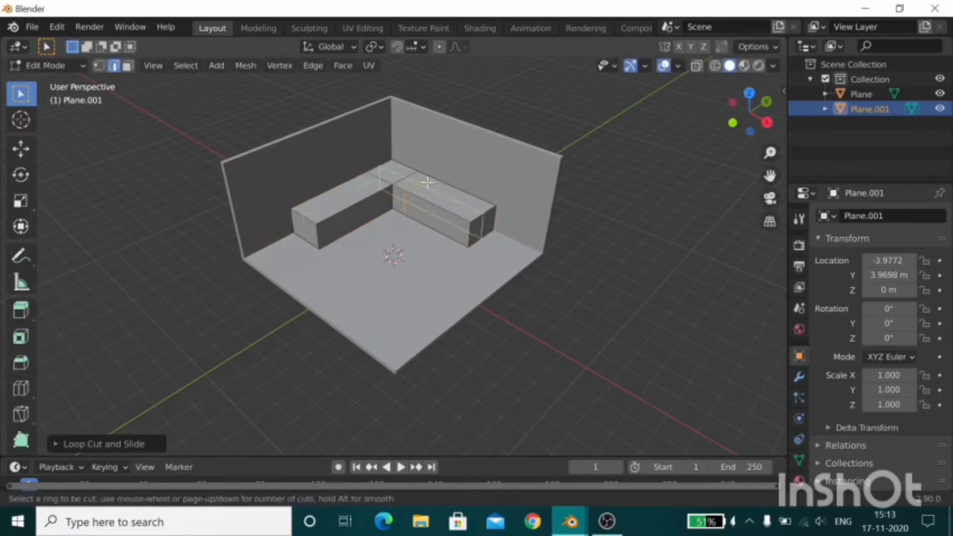
pyautogui.hotkey('ctrl', 'r')
pyautogui.click(450, 187)
pyautogui.click(459, 187)
pyautogui.hotkey('ctrl', 'r')
pyautogui.click(419, 176)
pyautogui.click(430, 176)
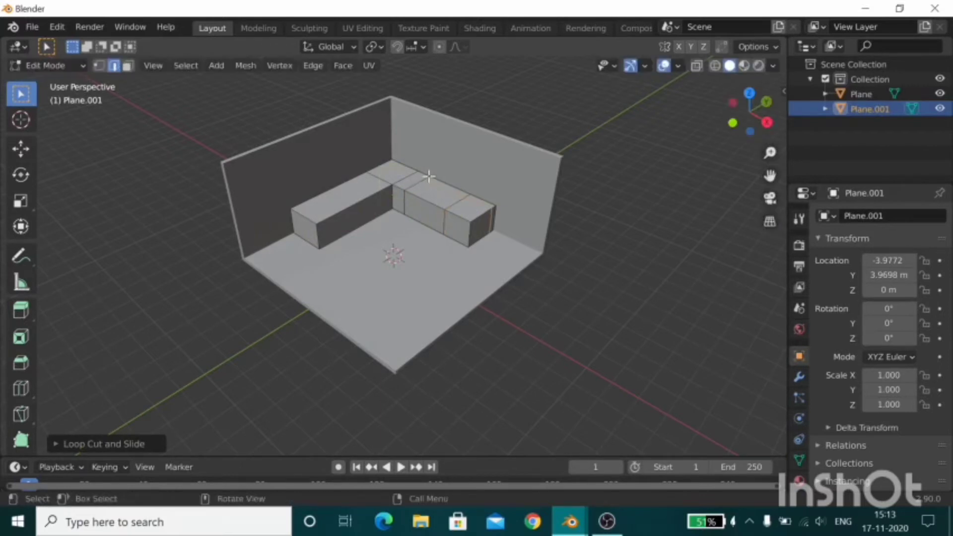
pyautogui.hotkey('ctrl', 'r')
pyautogui.click(420, 181)
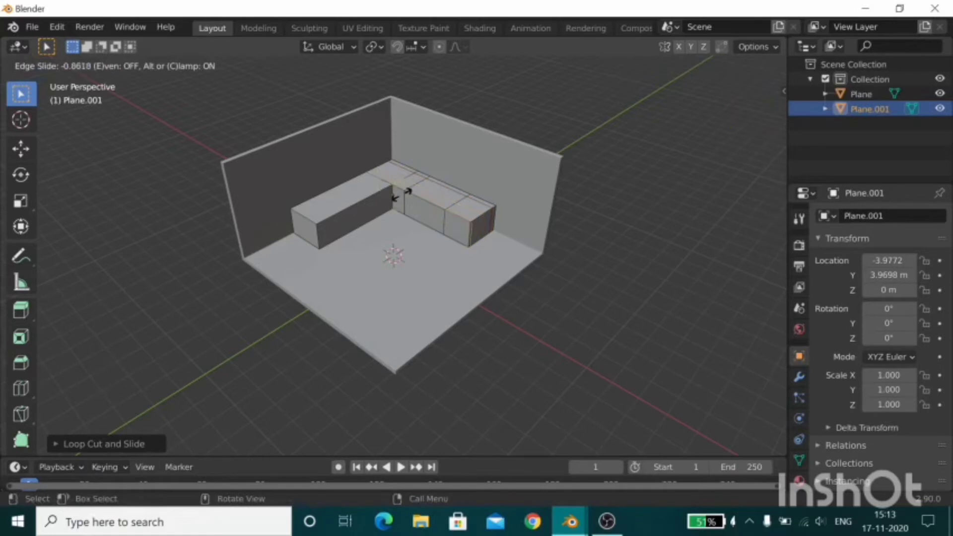
pyautogui.click(402, 194)
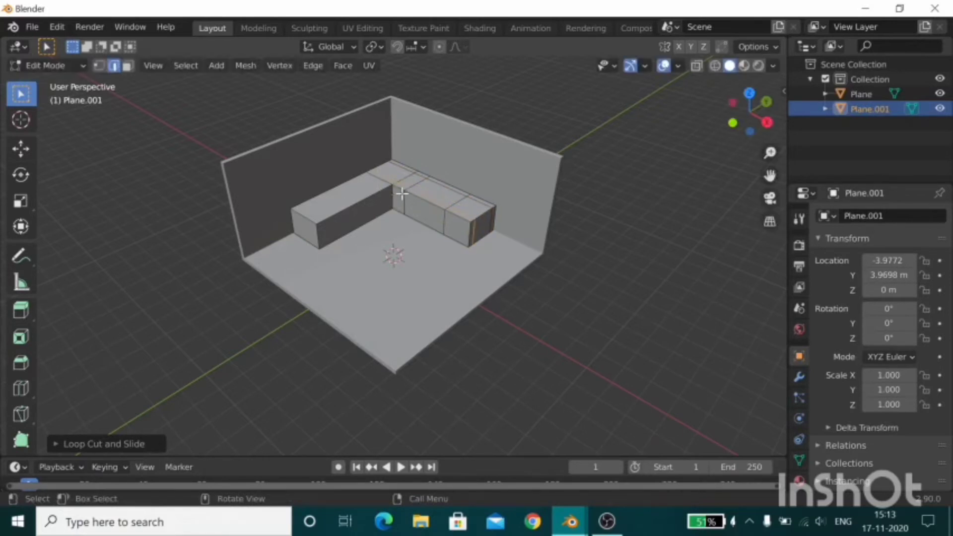
# Step: Push the counter's top face down into a rectangular sink recess
pyautogui.click(440, 188)
pyautogui.press('e')
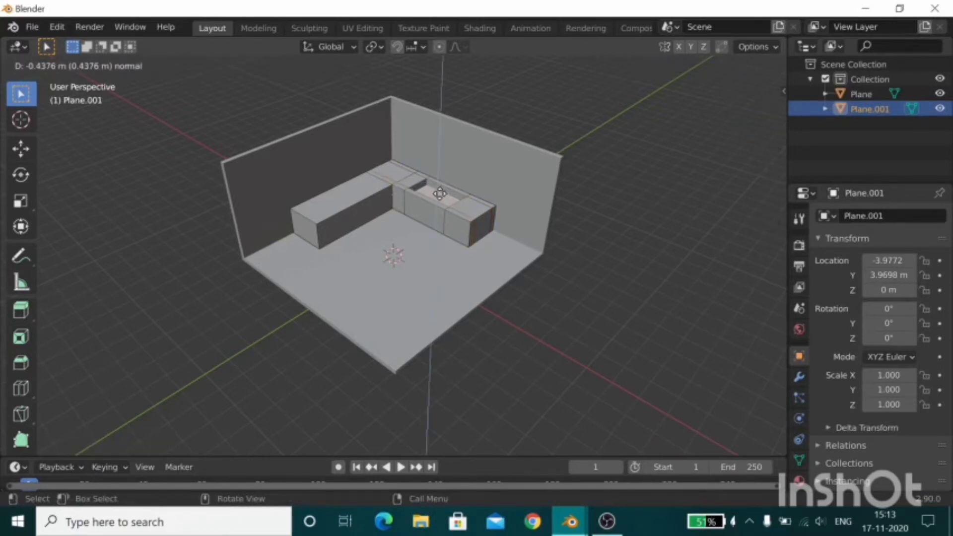
pyautogui.click(439, 193)
pyautogui.press('Tab')
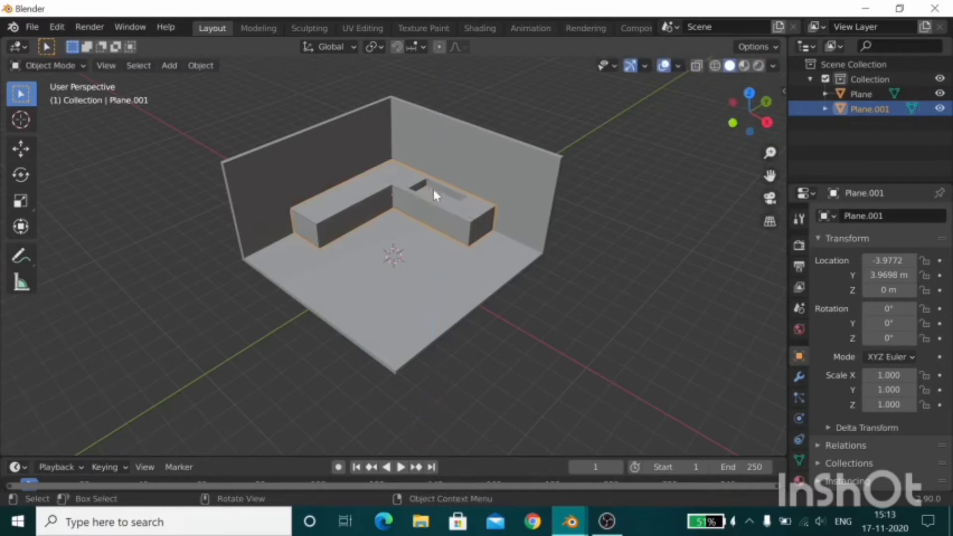
pyautogui.click(750, 92)
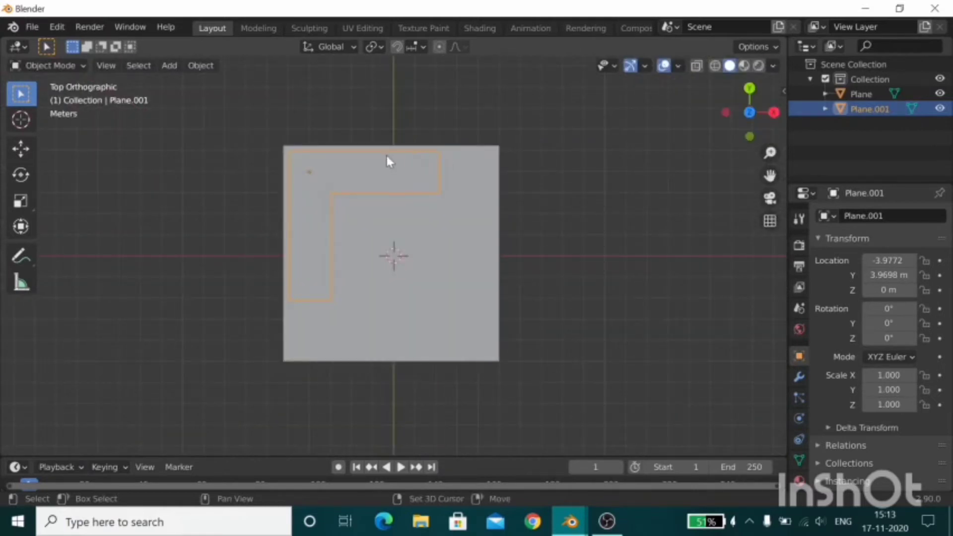
pyautogui.moveTo(584, 123)
pyautogui.mouseDown(button='middle')
pyautogui.moveTo(612, 79)
pyautogui.moveTo(585, 61)
pyautogui.moveTo(558, 61)
pyautogui.moveTo(557, 70)
pyautogui.mouseUp(button='middle')
# Step: Hide the room's walls and floor in the Outliner so only the counter shows
pyautogui.click(305, 130)
pyautogui.press('Tab')
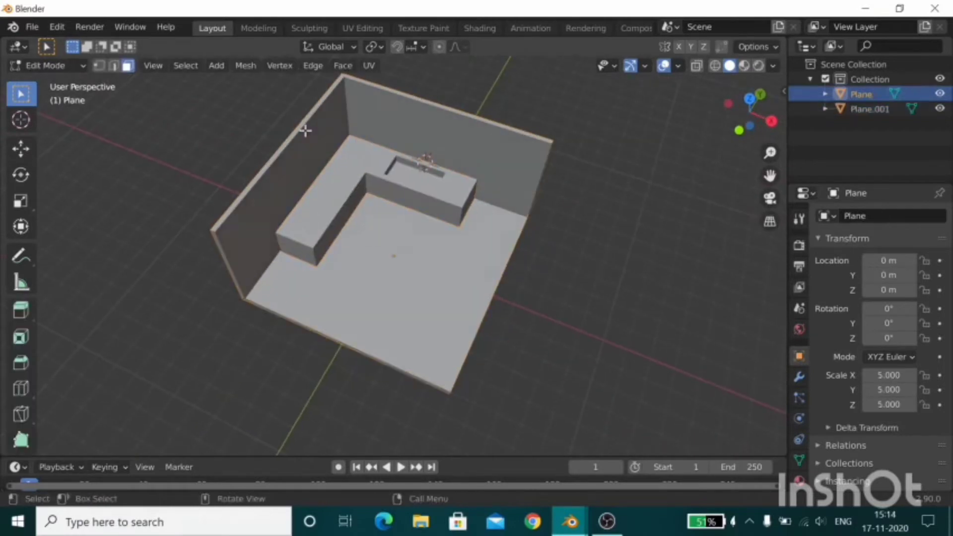
pyautogui.moveTo(134, 116); pyautogui.dragTo(286, 195)
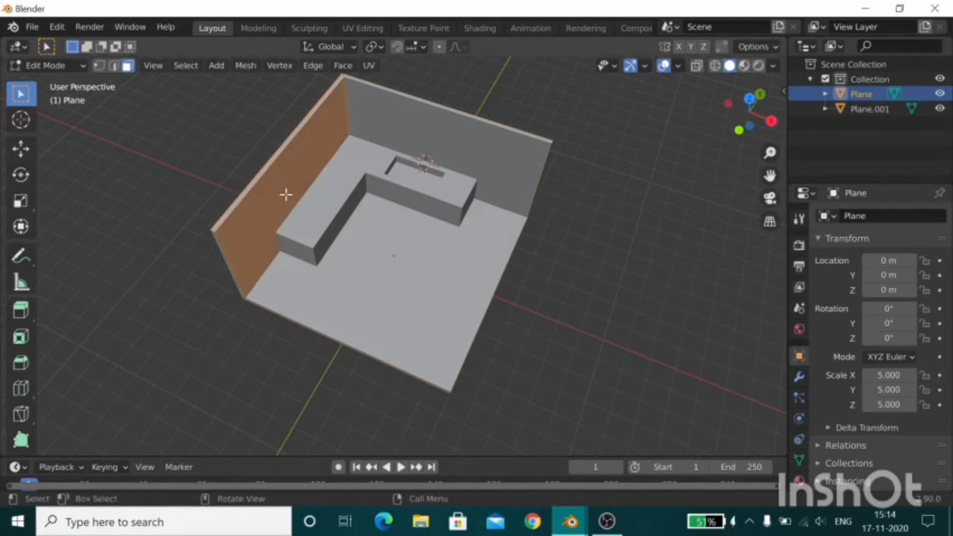
pyautogui.press('Tab')
pyautogui.click(940, 108)
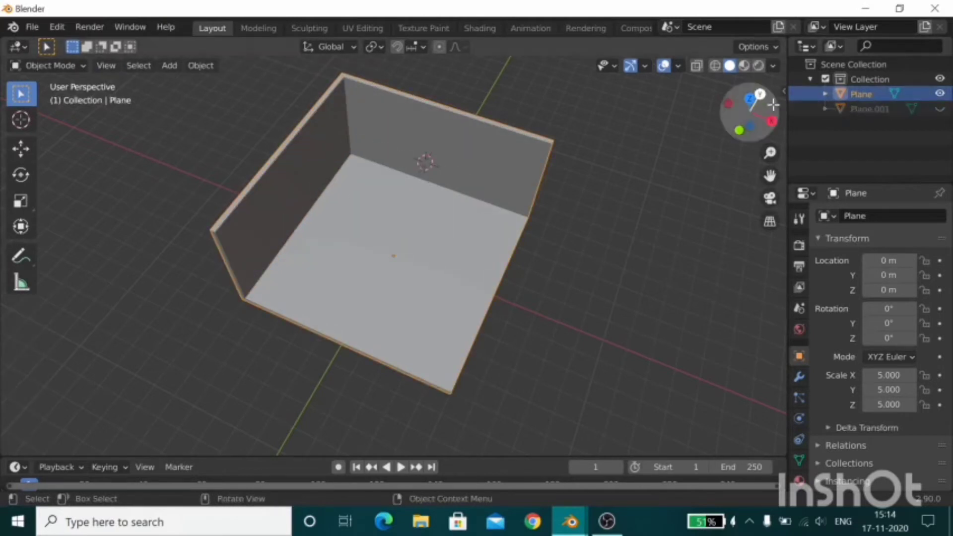
pyautogui.click(940, 108)
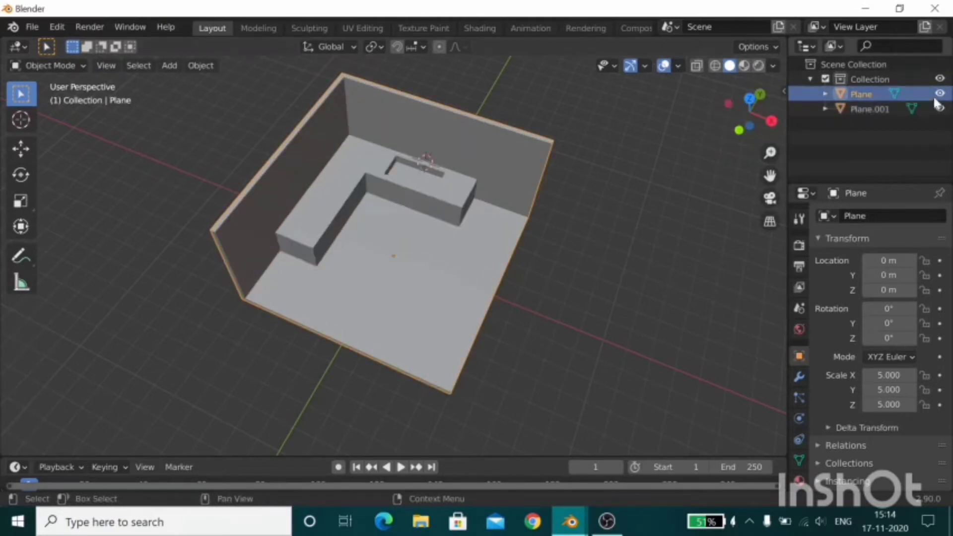
pyautogui.click(940, 93)
# Step: Add a Single Vert object beside the counter in left side view
pyautogui.click(728, 103)
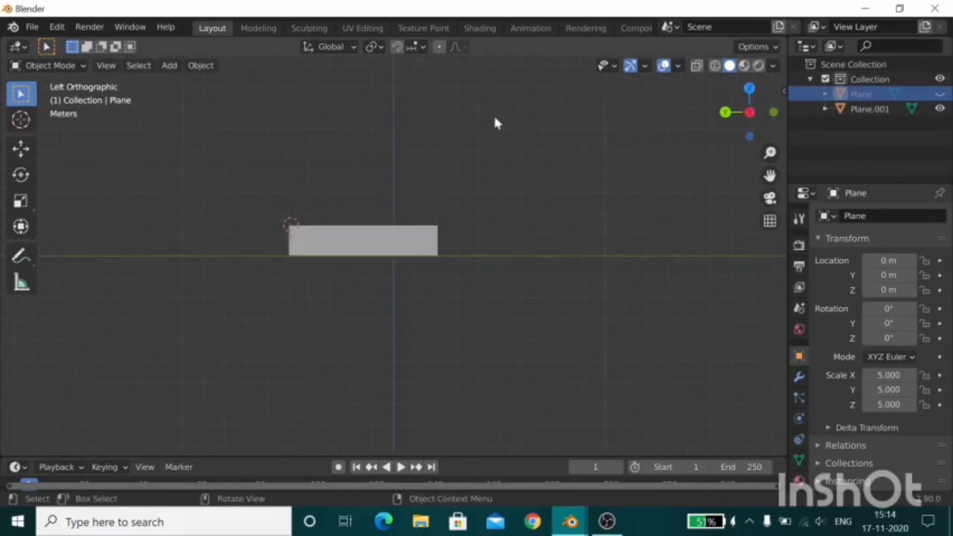
pyautogui.scroll(3, 448, 314)
pyautogui.scroll(4, 308, 192)
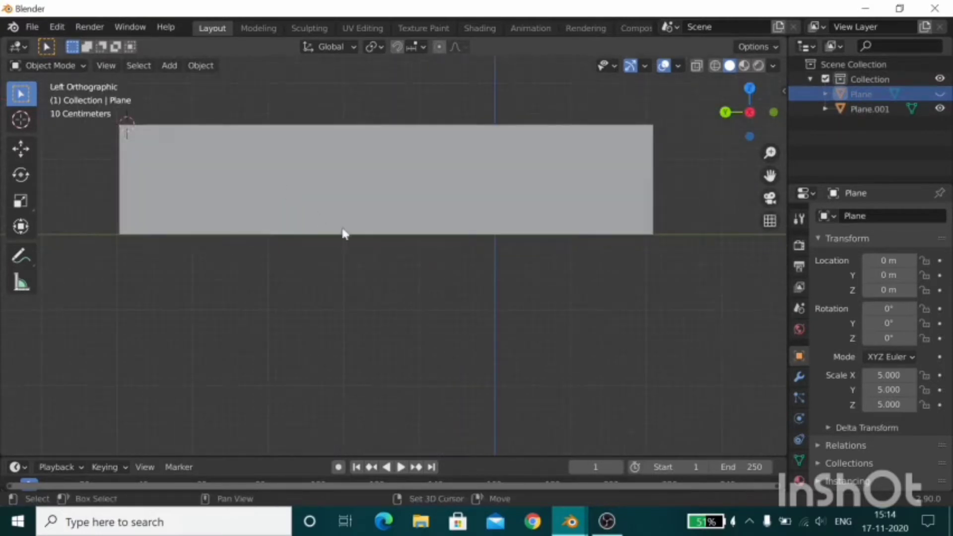
pyautogui.keyDown('shift'); pyautogui.moveTo(343, 230); pyautogui.dragTo(393, 263, button='middle'); pyautogui.keyUp('shift')
pyautogui.hotkey('shift', 'a')
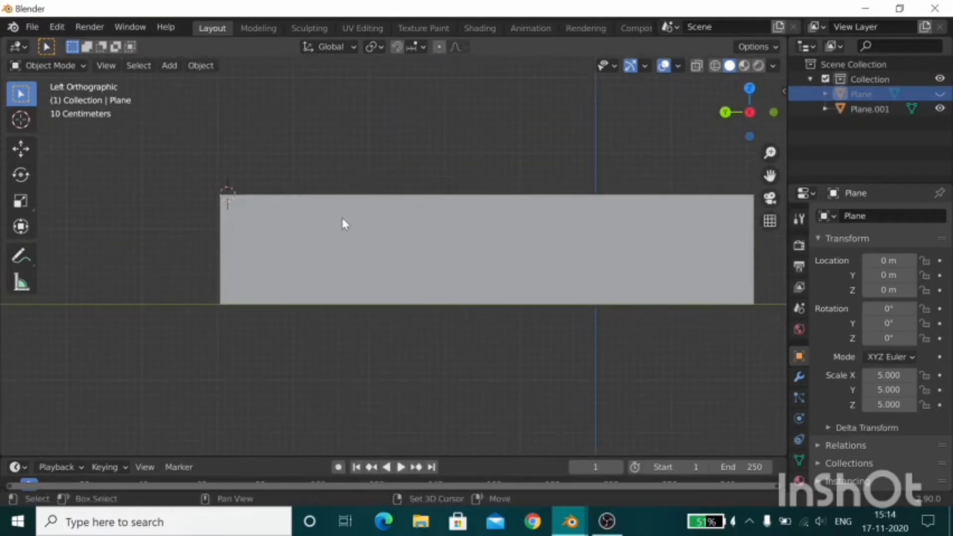
pyautogui.hotkey('shift', 'a')
pyautogui.click(571, 390)
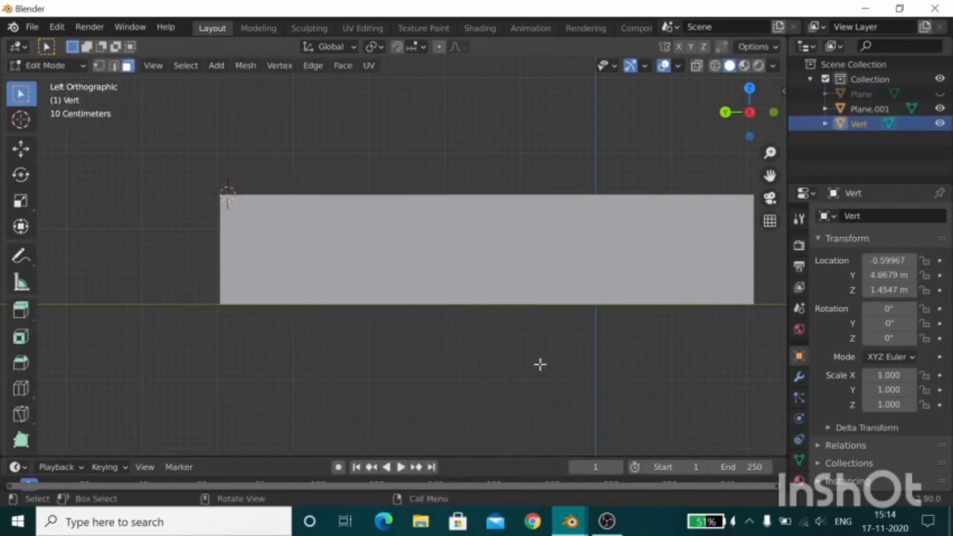
pyautogui.moveTo(318, 213)
pyautogui.mouseDown(button='middle')
pyautogui.moveTo(323, 271)
pyautogui.moveTo(351, 260)
pyautogui.moveTo(315, 249)
pyautogui.moveTo(348, 233)
pyautogui.mouseUp(button='middle')
pyautogui.click(749, 106)
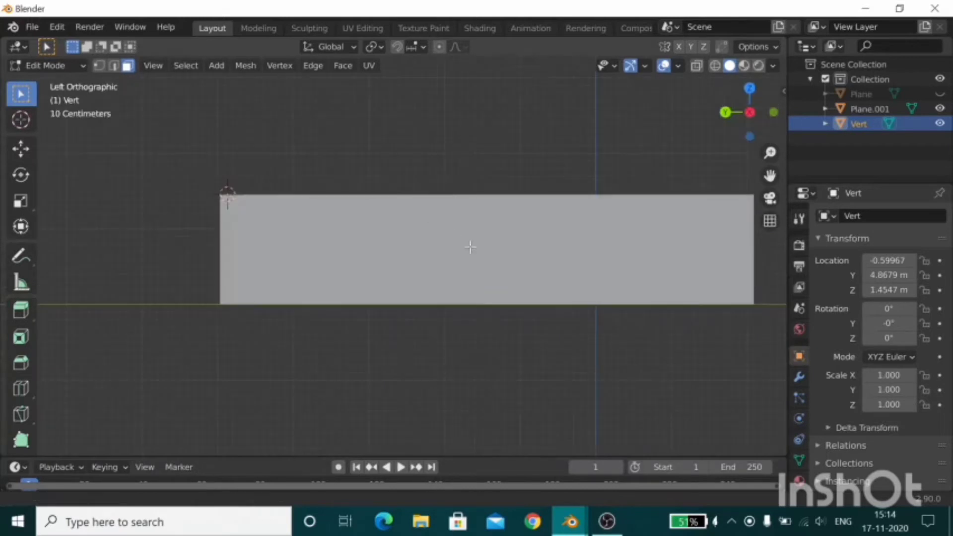
pyautogui.scroll(4, 276, 277)
# Step: Extrude the vertex straight up for the faucet's vertical segment
pyautogui.keyDown('shift'); pyautogui.moveTo(511, 283); pyautogui.dragTo(639, 288, button='middle'); pyautogui.keyUp('shift')
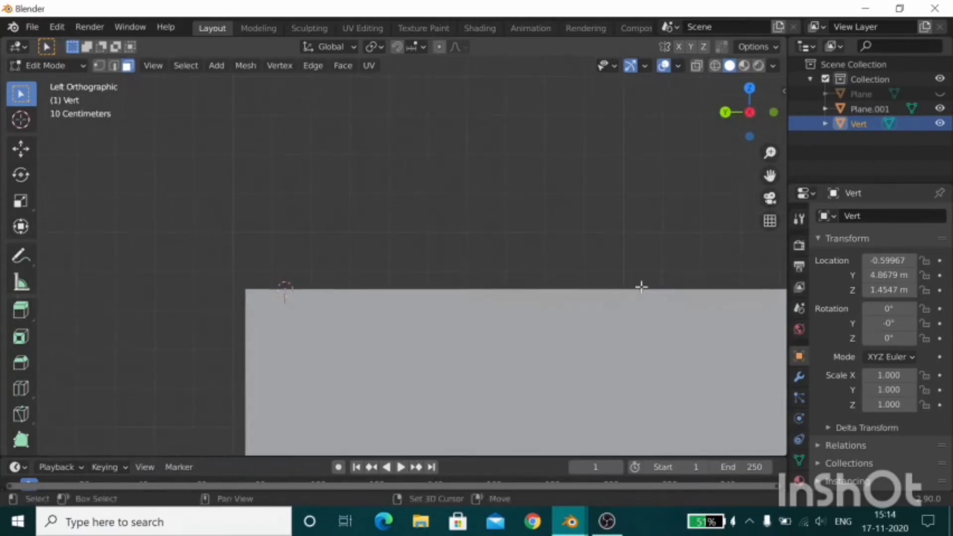
pyautogui.press('1')
pyautogui.press('g')
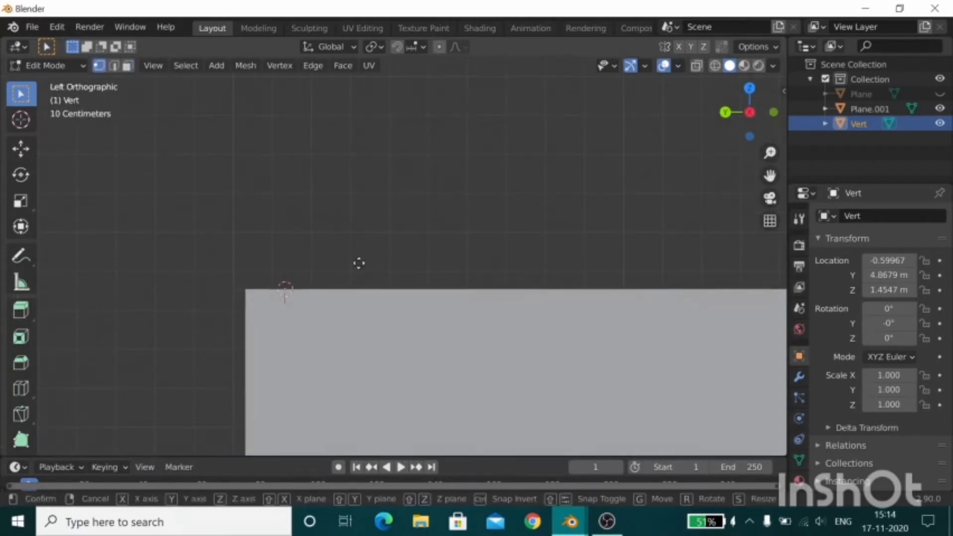
pyautogui.press('Escape')
pyautogui.press('g')
pyautogui.press('z')
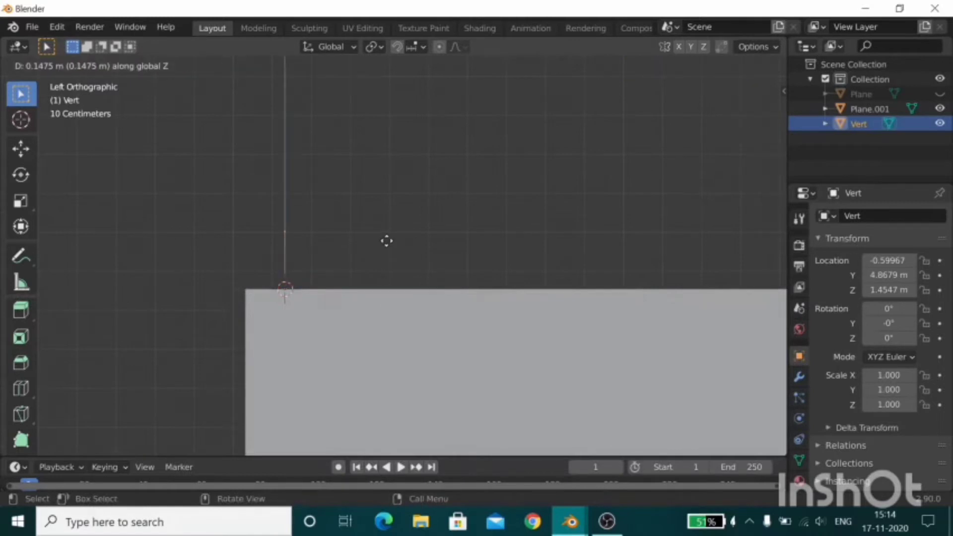
pyautogui.click(387, 244)
# Step: Extend the faucet line across and back down with two more extruded segments
pyautogui.press('e')
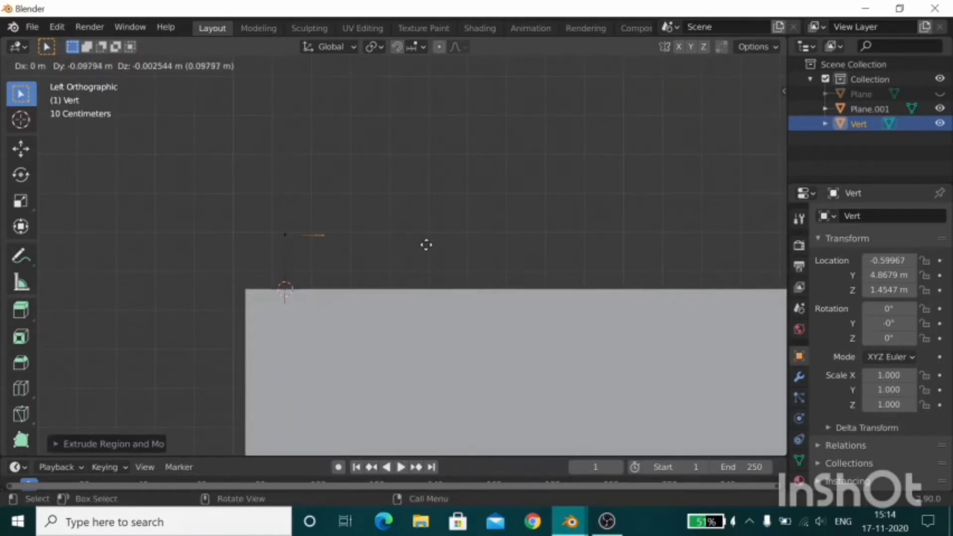
pyautogui.press('x')
pyautogui.press('y')
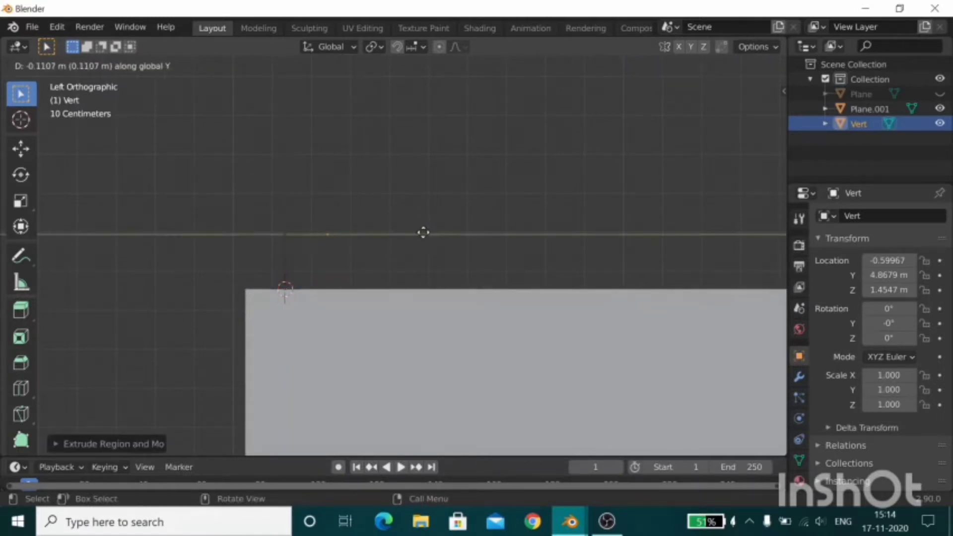
pyautogui.press('z')
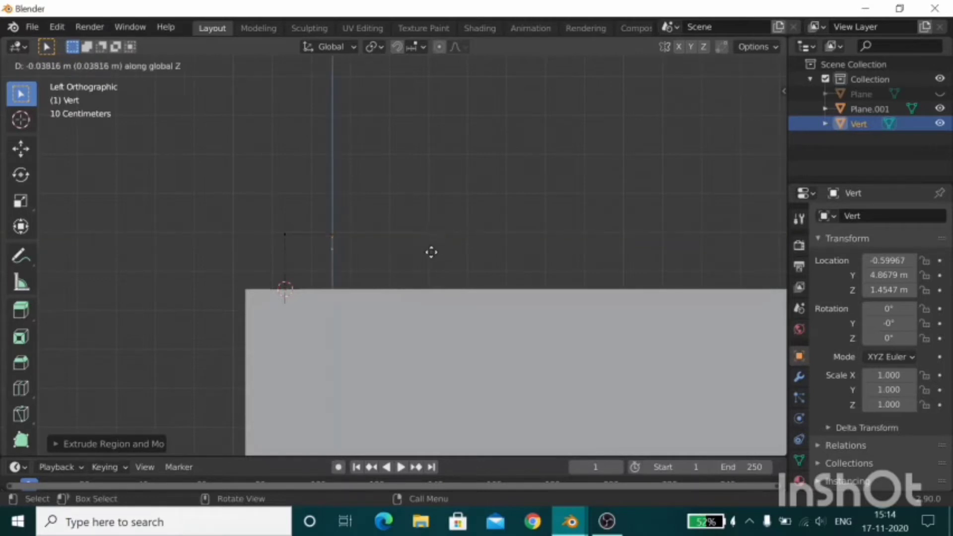
pyautogui.click(409, 244)
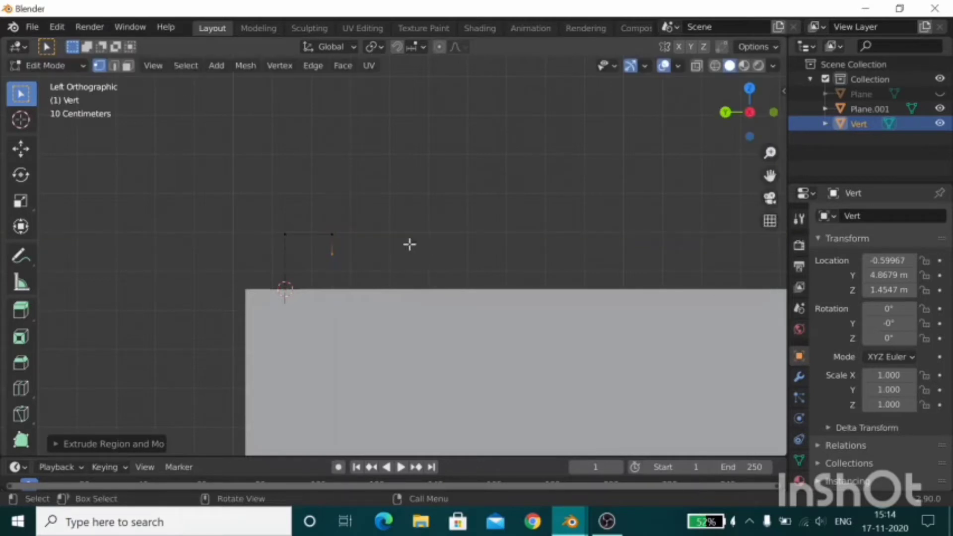
pyautogui.click(330, 249)
pyautogui.press('e')
pyautogui.press('x')
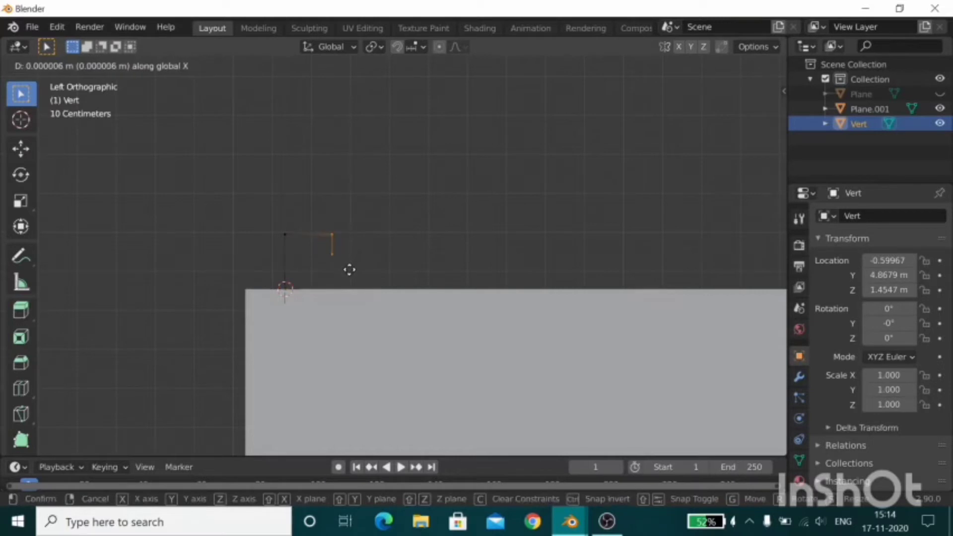
pyautogui.press('y')
pyautogui.click(319, 248)
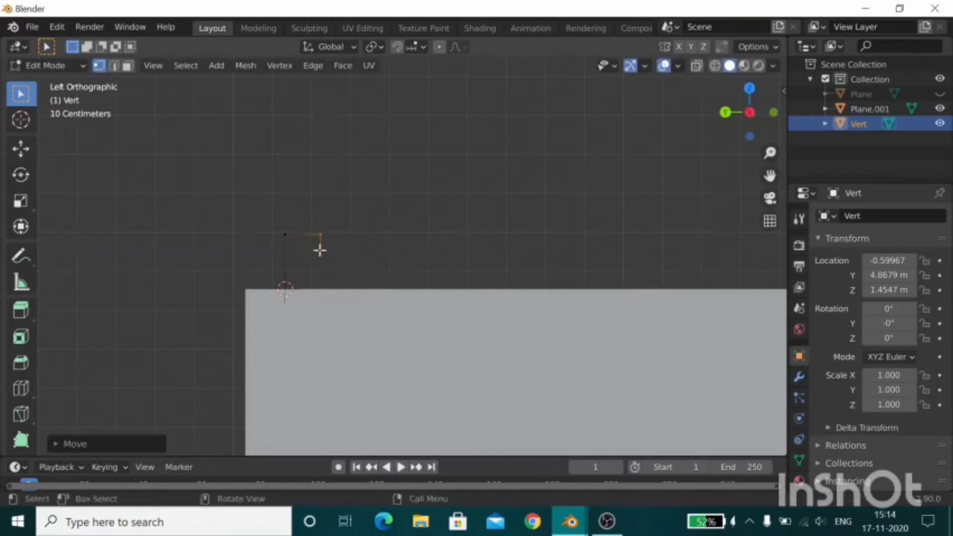
# Step: Bevel the faucet's top corners into rounded bends with extra segments
pyautogui.moveTo(211, 213); pyautogui.dragTo(359, 248)
pyautogui.hotkey('ctrl', 'shift', 'b')
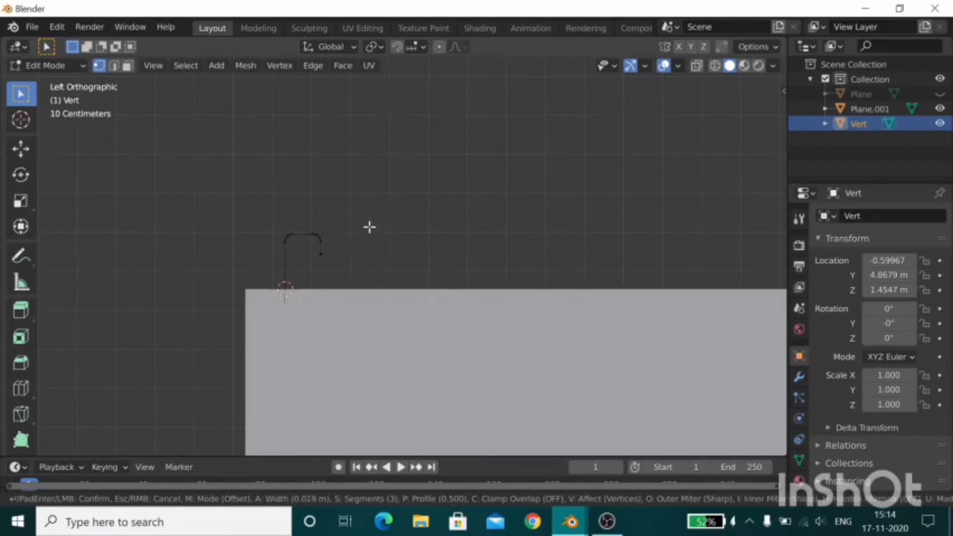
pyautogui.scroll(1, 370, 228)
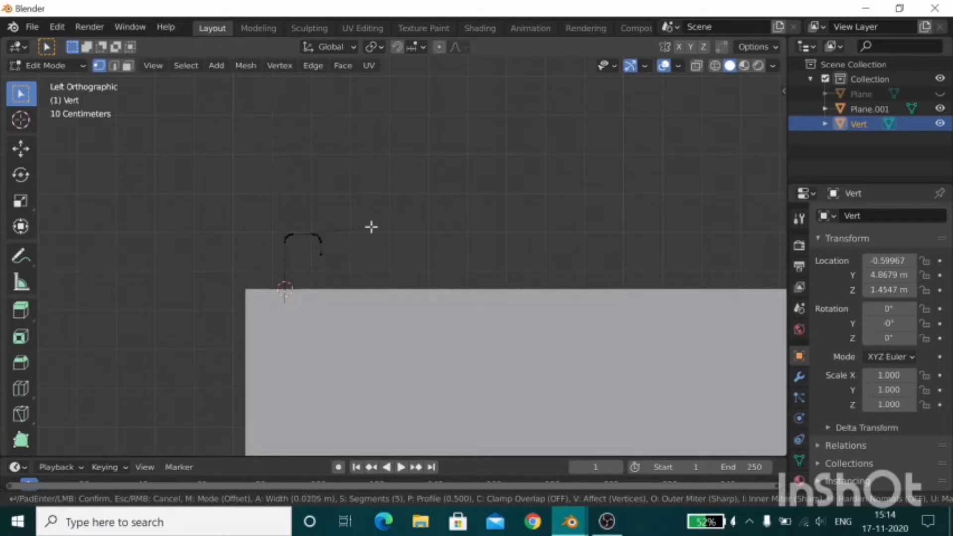
pyautogui.click(371, 227)
pyautogui.press('Tab')
pyautogui.moveTo(433, 244)
pyautogui.mouseDown(button='middle')
pyautogui.moveTo(406, 268)
pyautogui.moveTo(390, 263)
pyautogui.mouseUp(button='middle')
pyautogui.scroll(-3, 389, 261)
# Step: Scale the faucet up to 5.283
pyautogui.press('s')
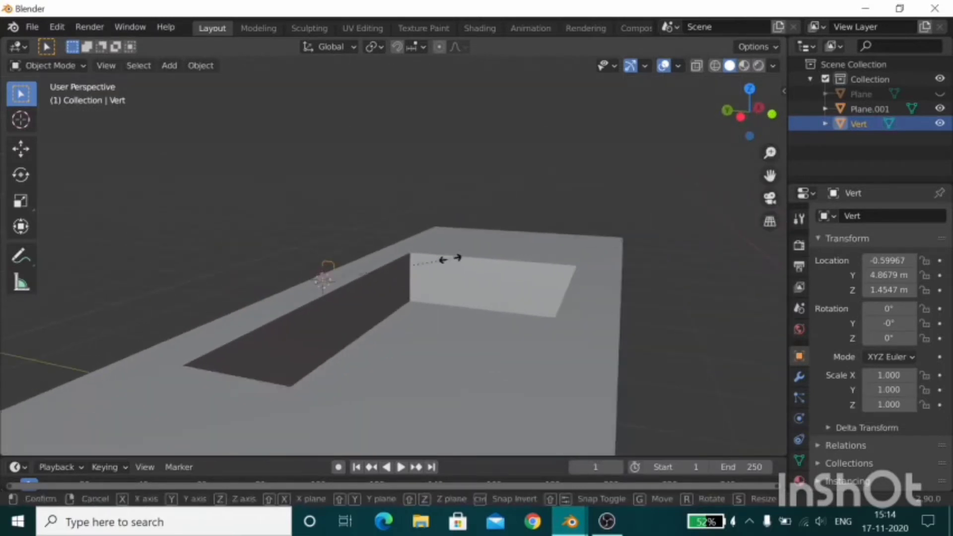
pyautogui.press('Return')
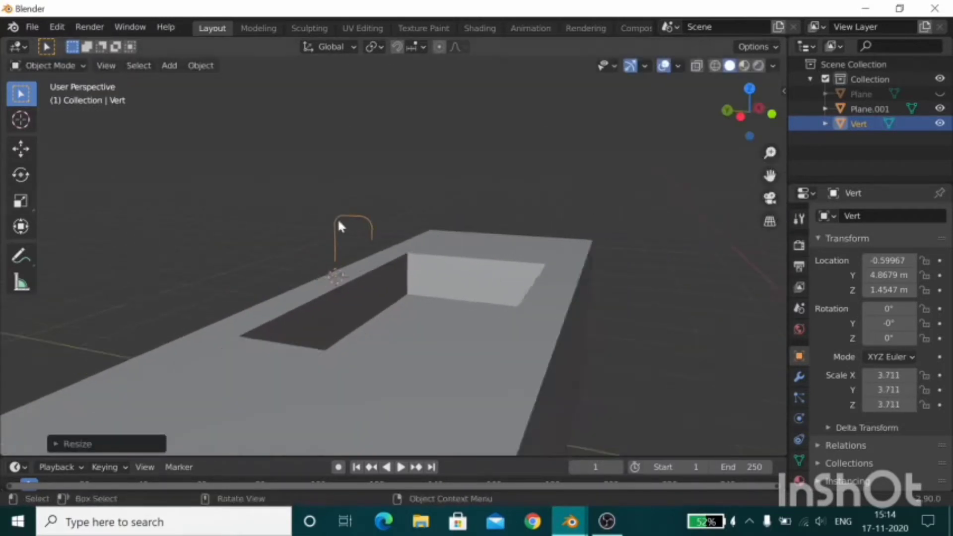
pyautogui.moveTo(338, 219); pyautogui.dragTo(416, 210, button='middle')
pyautogui.press('s')
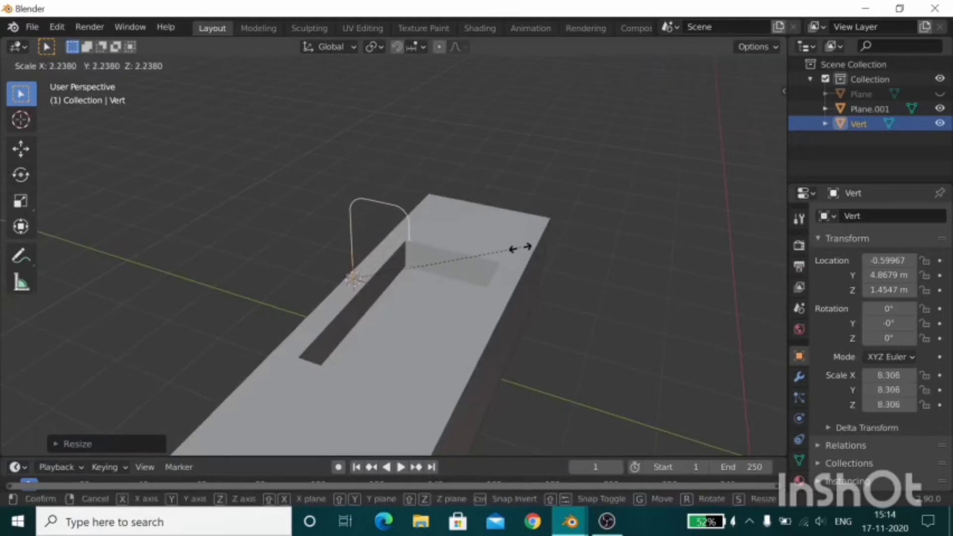
pyautogui.click(461, 269)
pyautogui.moveTo(461, 269); pyautogui.dragTo(430, 282, button='middle')
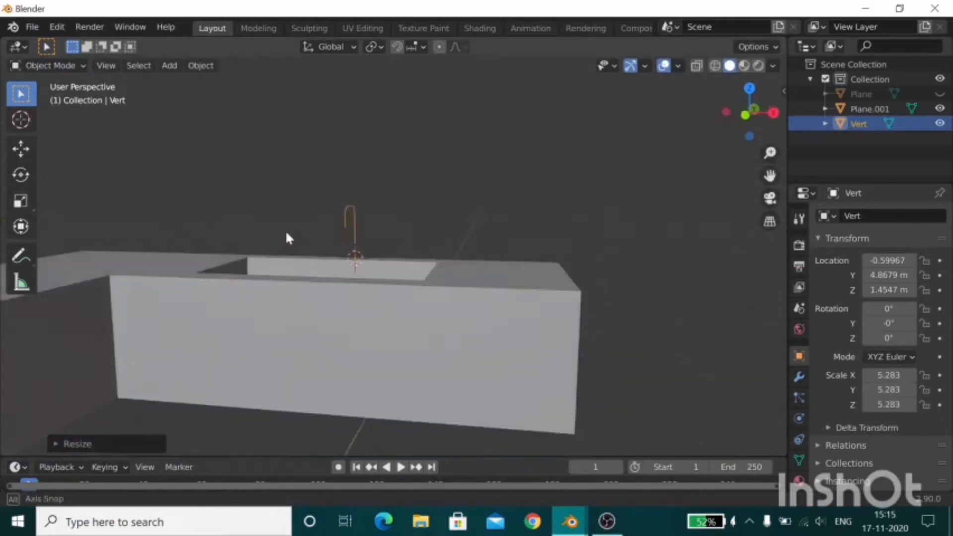
# Step: Move the faucet along Y to 4.7761 m at the sink and rescale it to 5.758
pyautogui.press('g')
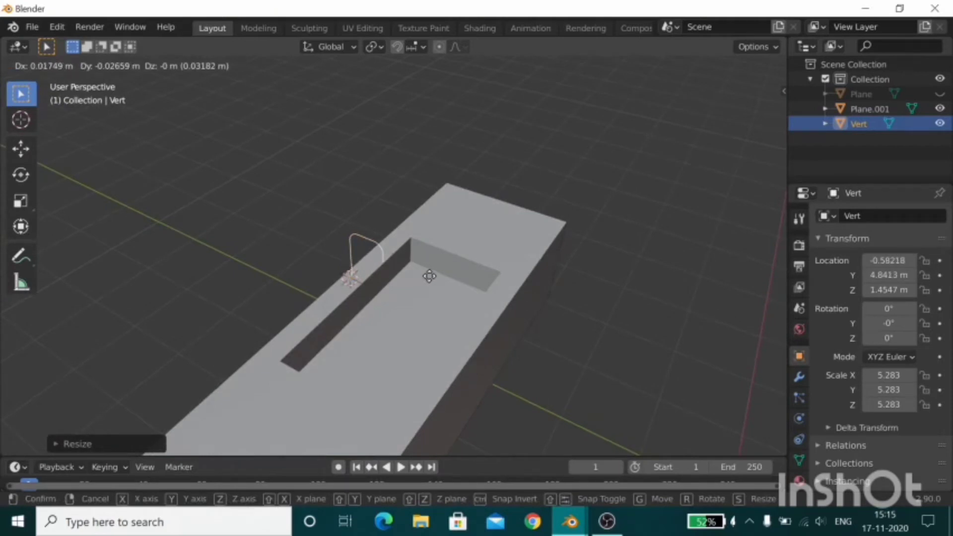
pyautogui.press('y')
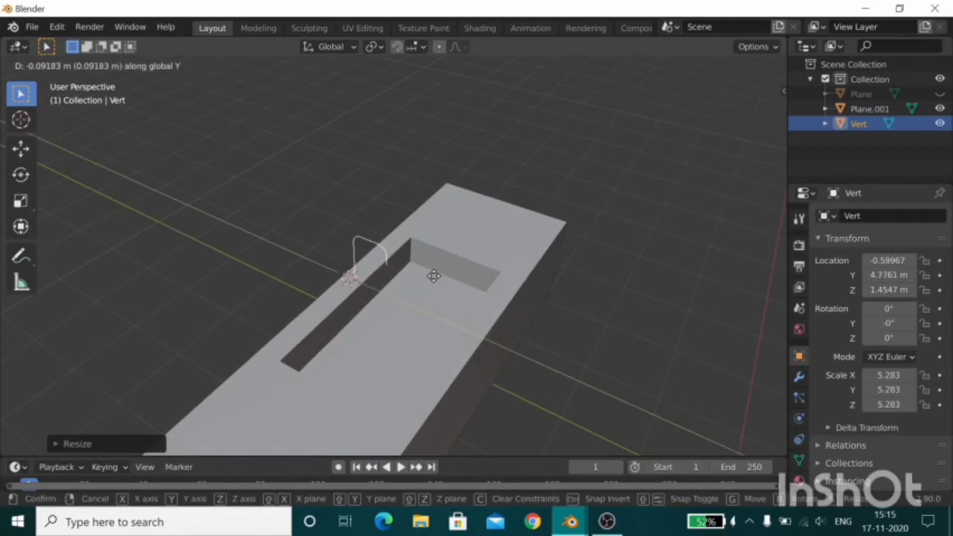
pyautogui.click(434, 276)
pyautogui.moveTo(432, 274)
pyautogui.mouseDown(button='middle')
pyautogui.moveTo(482, 282)
pyautogui.moveTo(365, 250)
pyautogui.moveTo(296, 247)
pyautogui.mouseUp(button='middle')
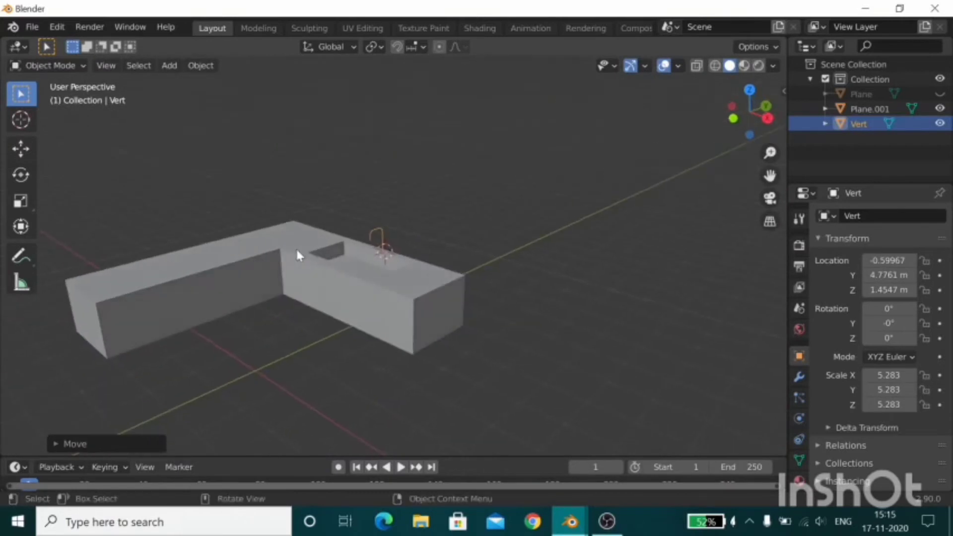
pyautogui.press('s')
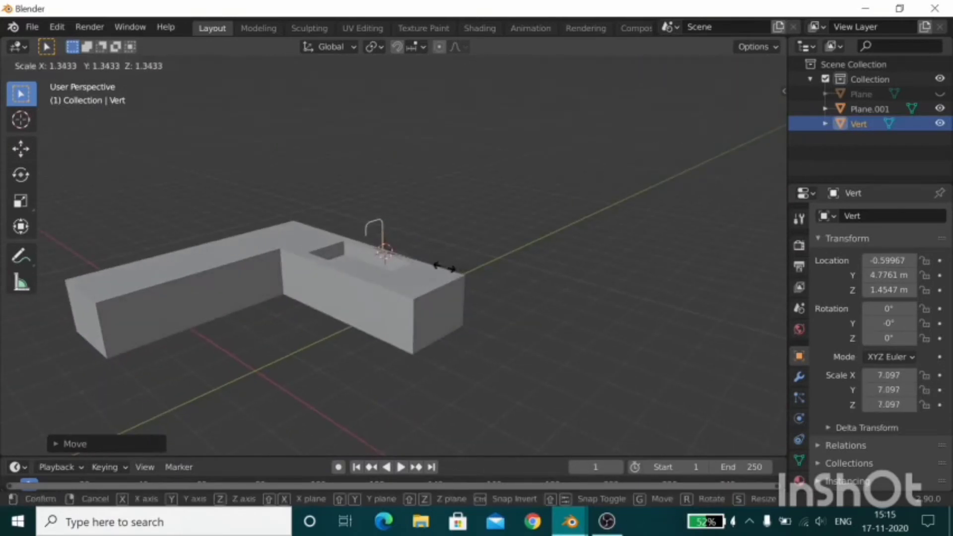
pyautogui.click(412, 262)
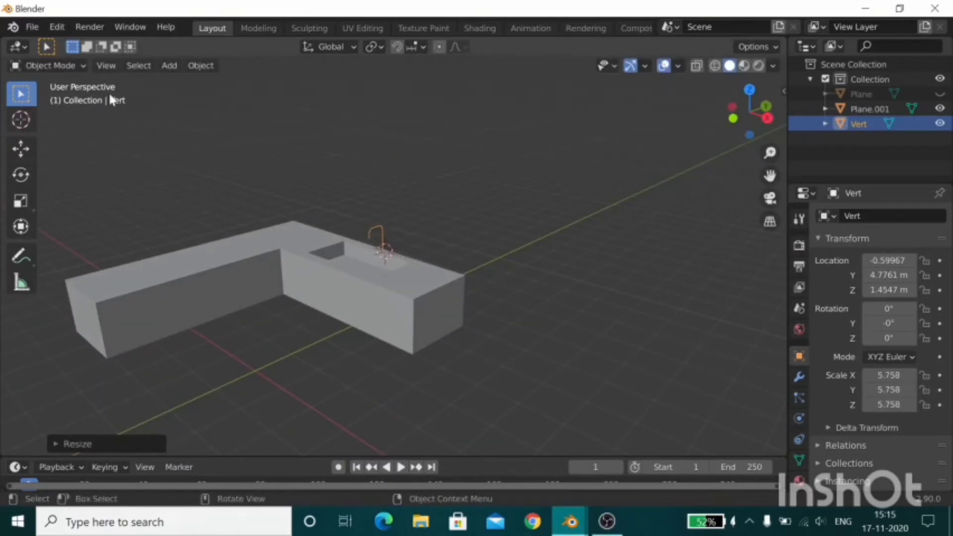
# Step: Convert the faucet to a curve and set its bevel depth to 0.01 m
pyautogui.click(202, 67)
pyautogui.moveTo(225, 456)
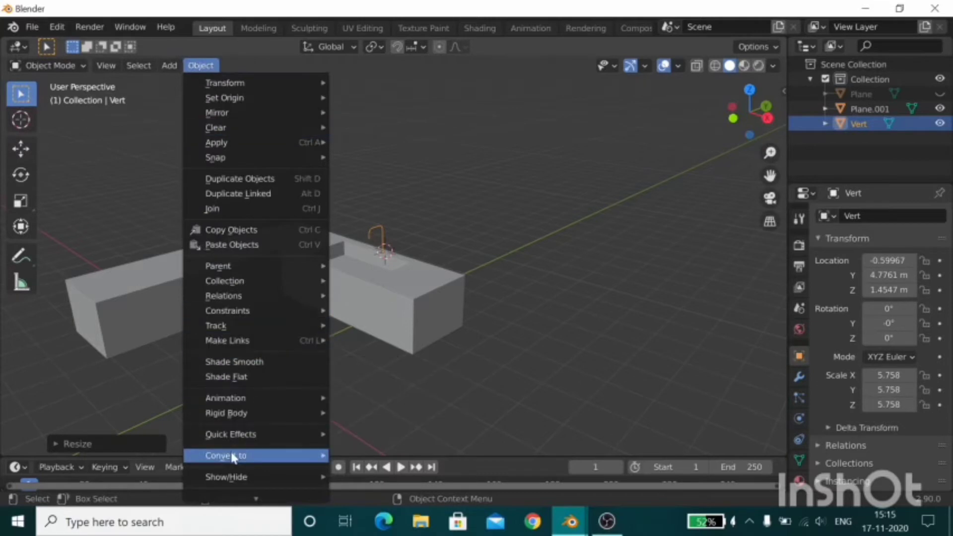
pyautogui.click(394, 422)
pyautogui.moveTo(395, 391); pyautogui.dragTo(403, 308, button='middle')
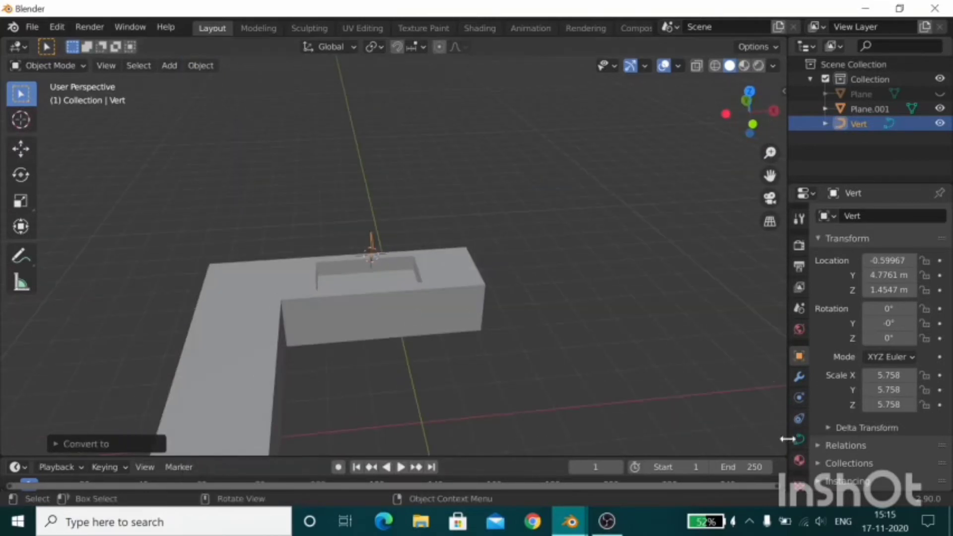
pyautogui.click(799, 439)
pyautogui.scroll(-5, 892, 402)
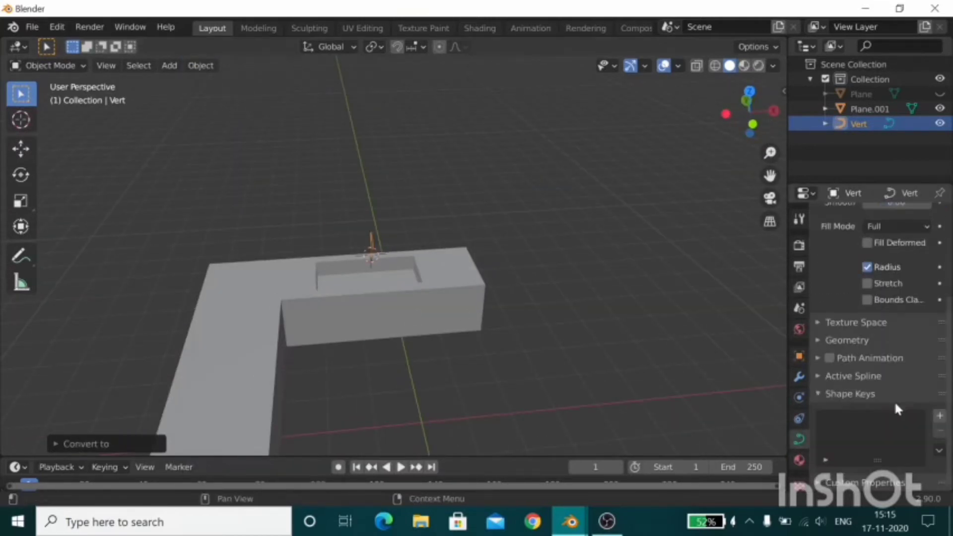
pyautogui.click(847, 341)
pyautogui.scroll(-3, 909, 430)
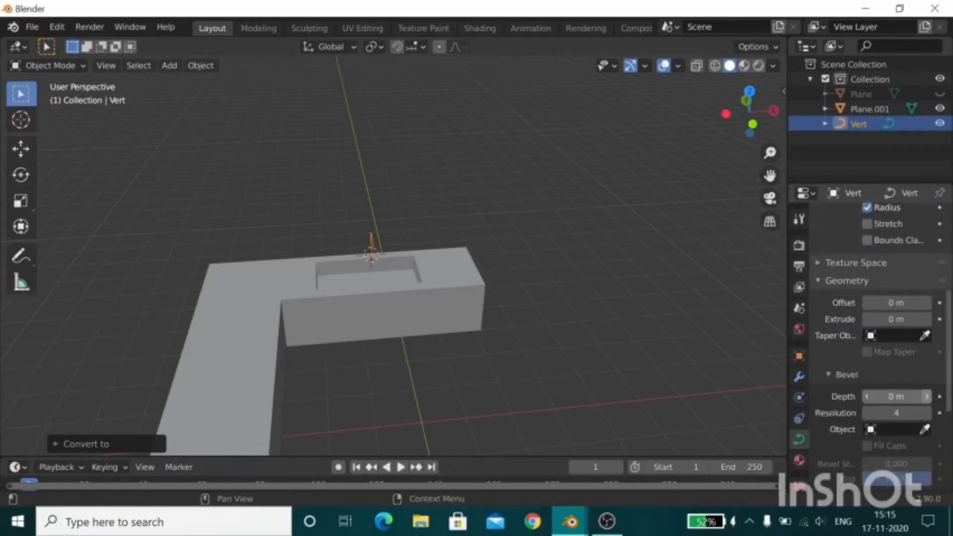
pyautogui.click(927, 396)
pyautogui.click(896, 397)
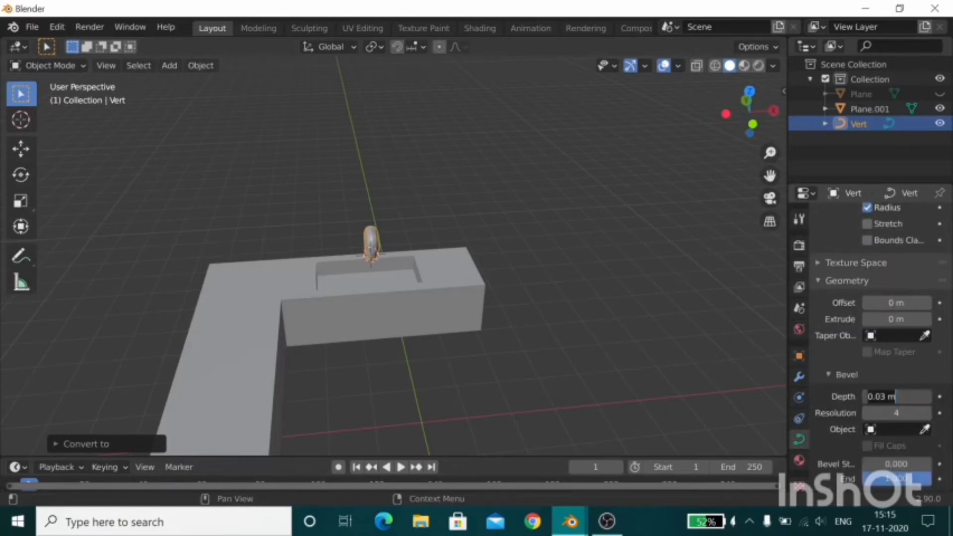
pyautogui.click(867, 395)
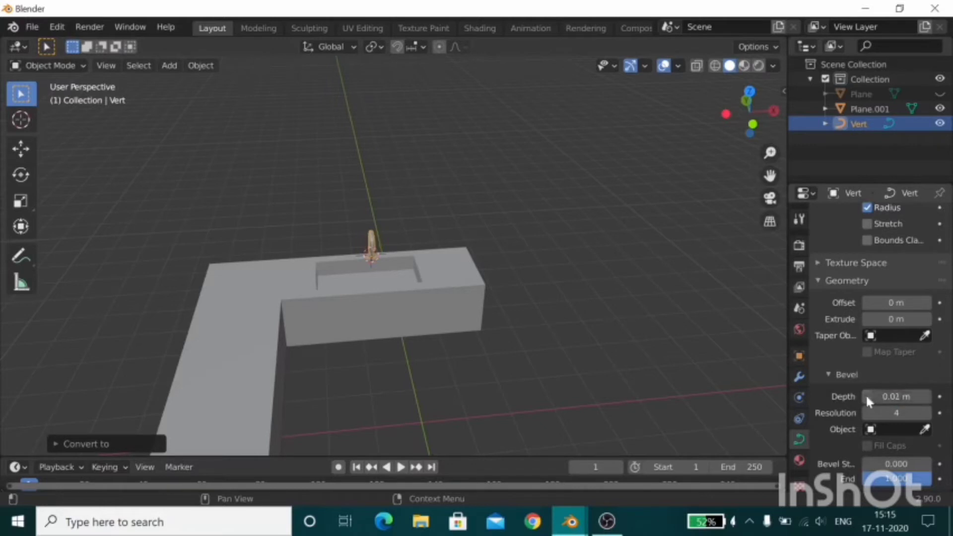
# Step: Unhide the room's walls and floor and place the 3D cursor on the floor
pyautogui.moveTo(719, 361)
pyautogui.mouseDown(button='middle')
pyautogui.moveTo(590, 313)
pyautogui.moveTo(634, 309)
pyautogui.moveTo(543, 345)
pyautogui.moveTo(407, 296)
pyautogui.moveTo(546, 310)
pyautogui.moveTo(488, 287)
pyautogui.moveTo(568, 294)
pyautogui.mouseUp(button='middle')
pyautogui.click(541, 301)
pyautogui.scroll(-3, 542, 301)
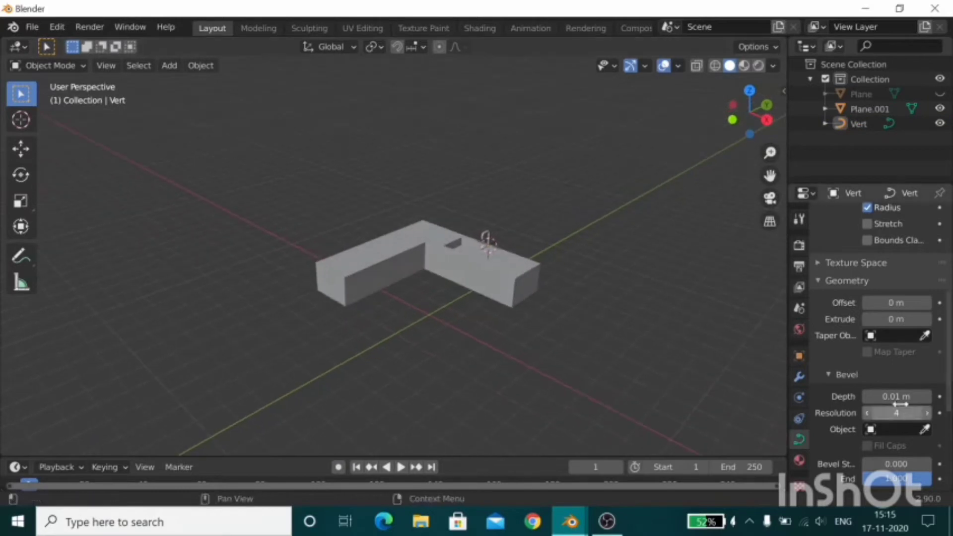
pyautogui.click(799, 356)
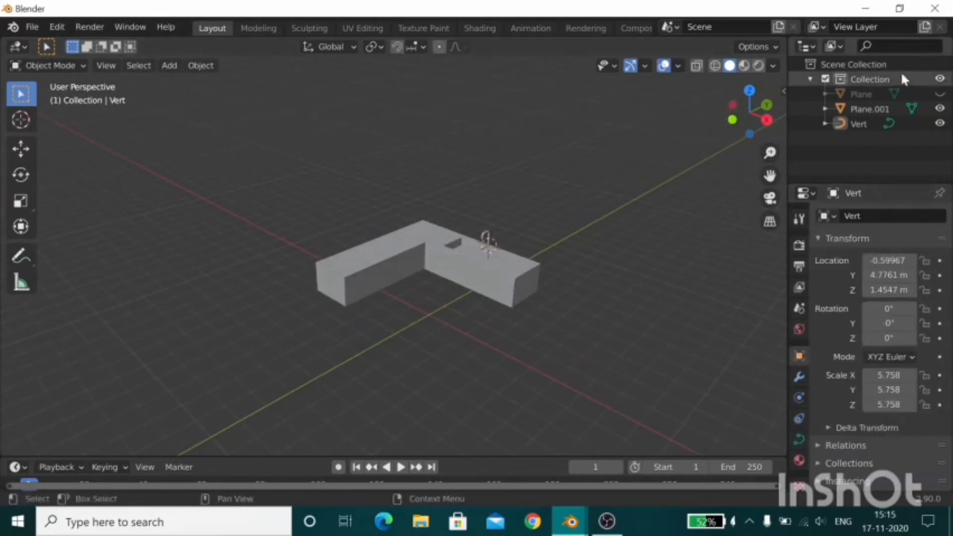
pyautogui.click(940, 94)
pyautogui.moveTo(579, 244)
pyautogui.mouseDown(button='middle')
pyautogui.moveTo(519, 247)
pyautogui.moveTo(460, 225)
pyautogui.moveTo(623, 249)
pyautogui.moveTo(575, 259)
pyautogui.mouseUp(button='middle')
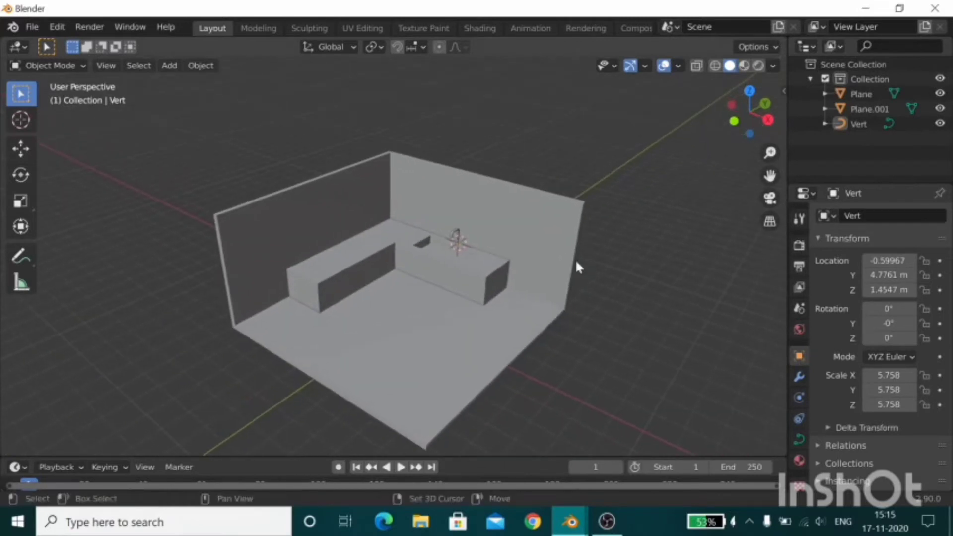
pyautogui.press('shift')
pyautogui.keyDown('shift'); pyautogui.rightClick(523, 304); pyautogui.keyUp('shift')
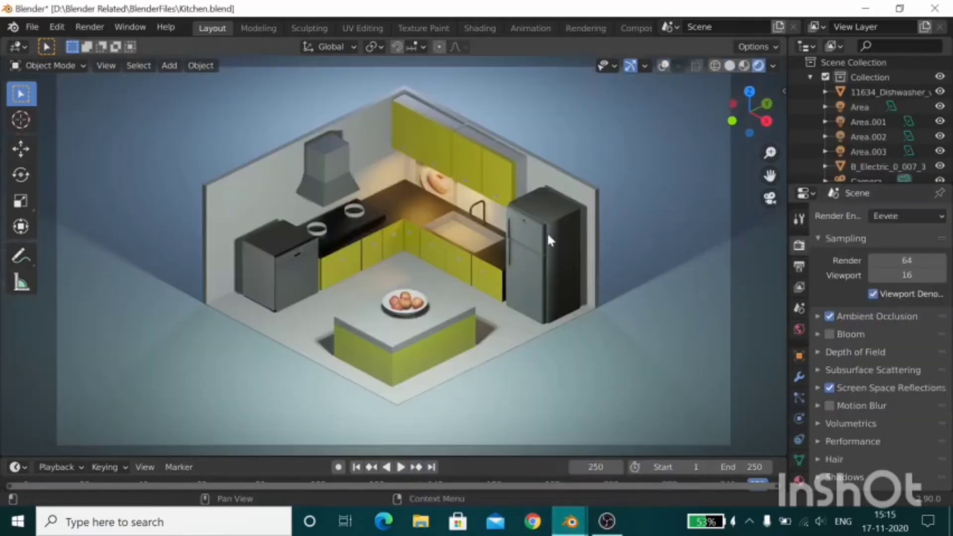
# Step: With overlays on in Kitchen.blend, select the fridge and copy it
pyautogui.hotkey('shift', 'alt', 'z')
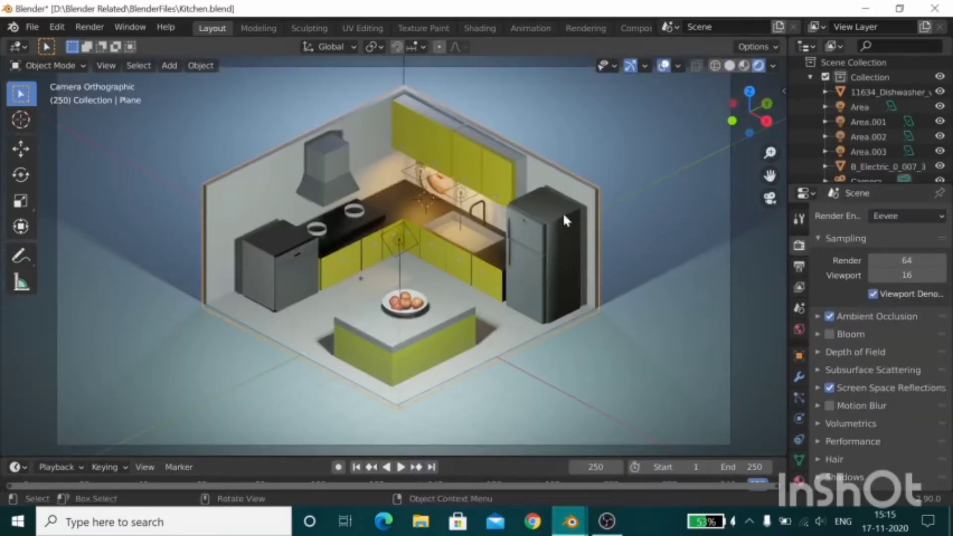
pyautogui.click(562, 212)
pyautogui.hotkey('ctrl', 'c')
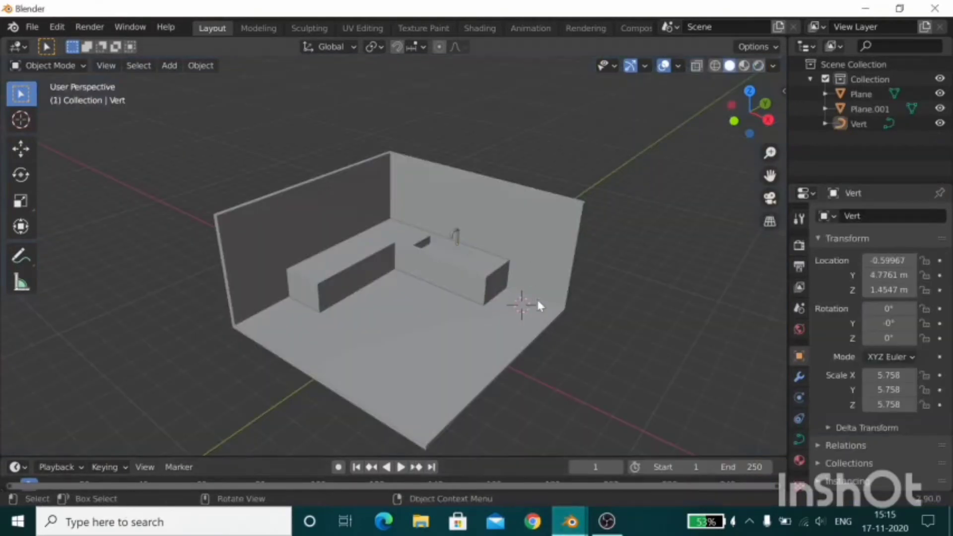
# Step: Paste fridge piece B_Electric_0_007_3 into the room scene, then return to Kitchen.blend
pyautogui.hotkey('ctrl', 'v')
pyautogui.click(612, 289)
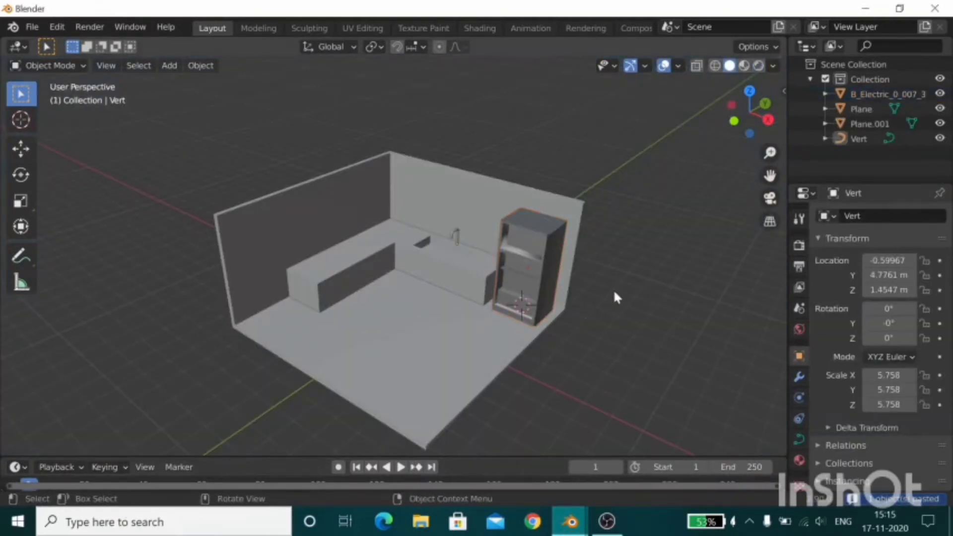
pyautogui.moveTo(612, 289); pyautogui.dragTo(582, 279, button='middle')
pyautogui.click(572, 522)
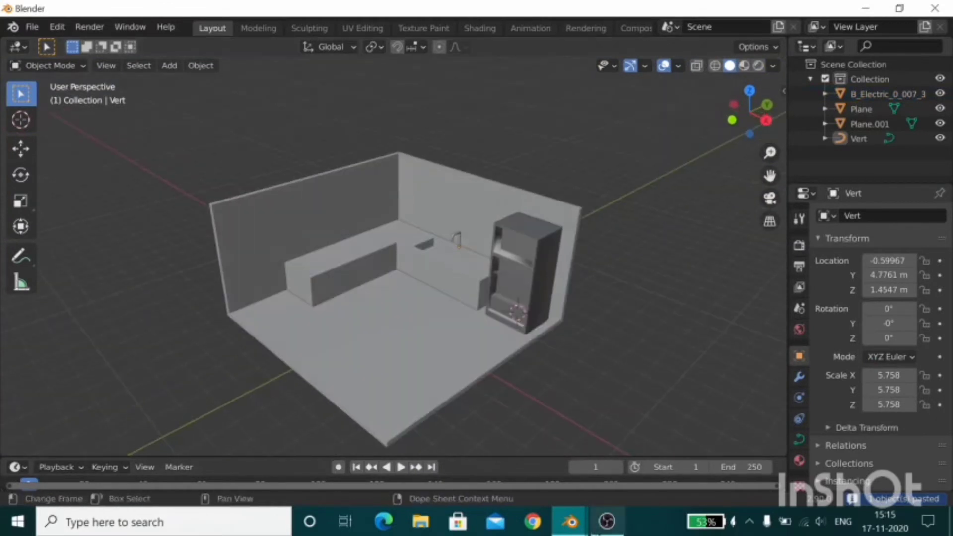
pyautogui.click(649, 457)
pyautogui.keyDown('shift'); pyautogui.click(532, 266); pyautogui.keyUp('shift')
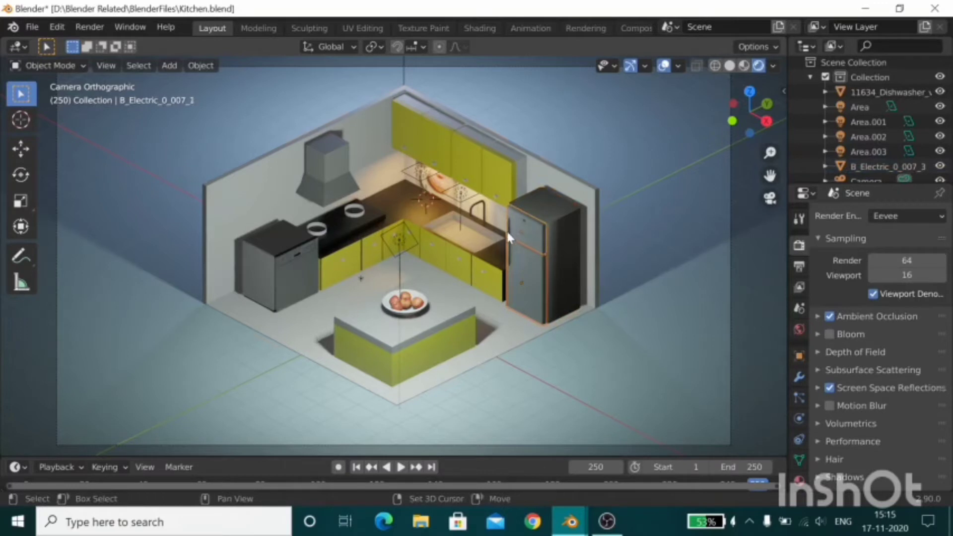
# Step: In Kitchen.blend, select fridge part B_Electric_0_007_2 and copy the selected parts
pyautogui.keyDown('shift'); pyautogui.click(508, 234); pyautogui.keyUp('shift')
pyautogui.click(534, 264)
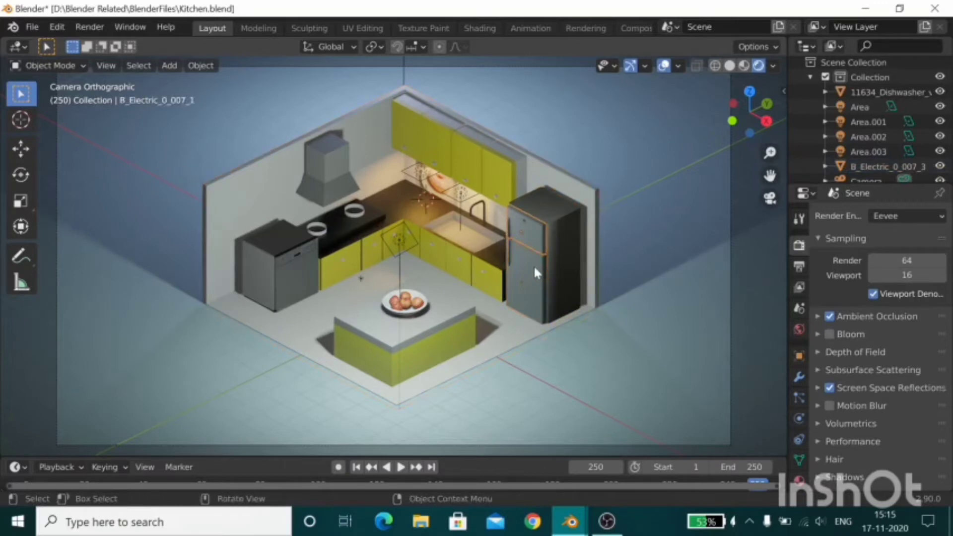
pyautogui.moveTo(511, 242)
pyautogui.mouseDown(button='middle')
pyautogui.moveTo(467, 231)
pyautogui.moveTo(502, 233)
pyautogui.moveTo(750, 150)
pyautogui.mouseUp(button='middle')
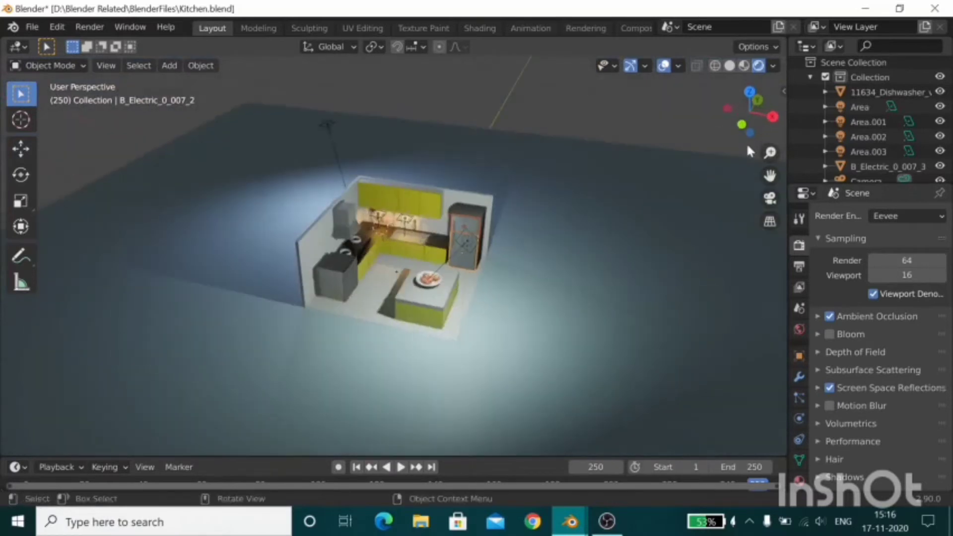
pyautogui.press('KP_0')
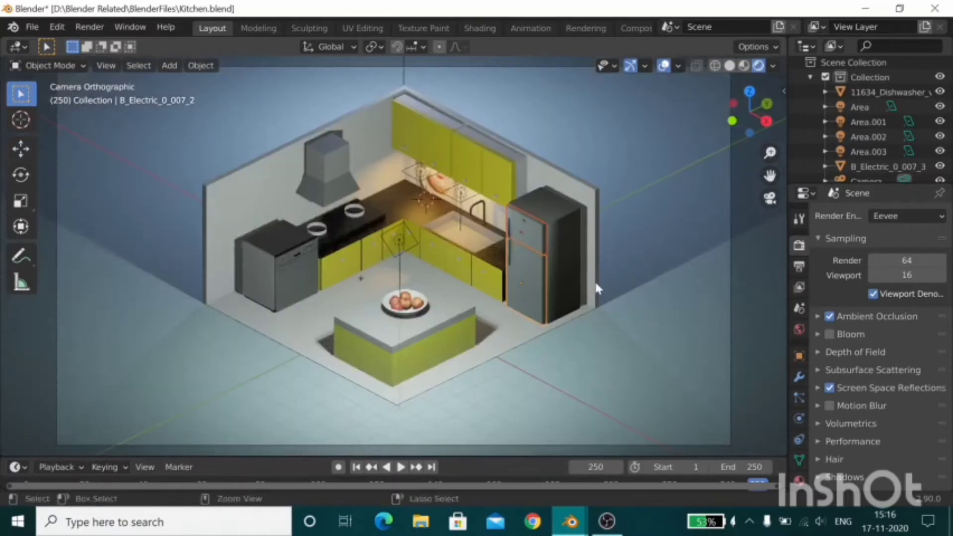
pyautogui.hotkey('ctrl', 'c')
# Step: Paste the parts into the room, cancel resizing, and delete them as oversized
pyautogui.click(512, 427)
pyautogui.hotkey('ctrl', 'v')
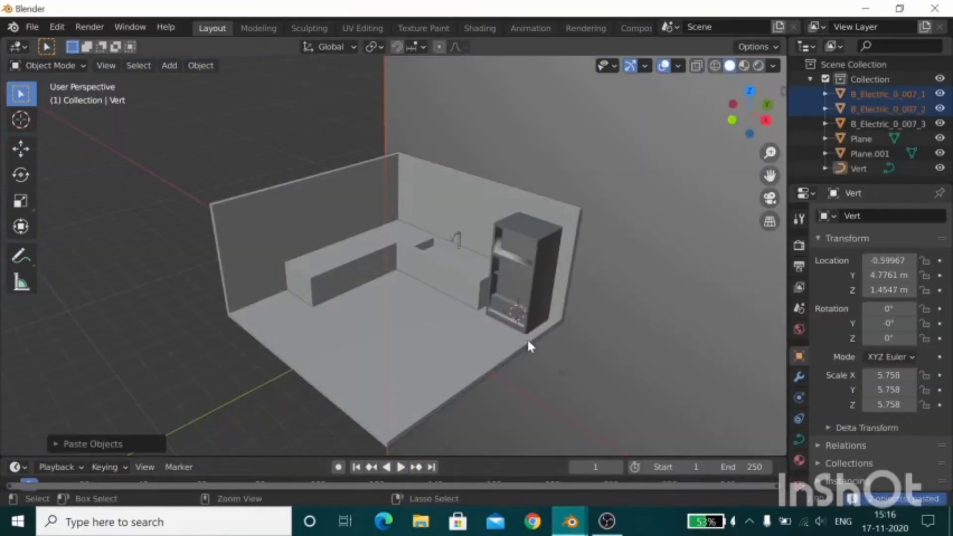
pyautogui.scroll(-4, 526, 338)
pyautogui.scroll(-4, 590, 273)
pyautogui.press('s')
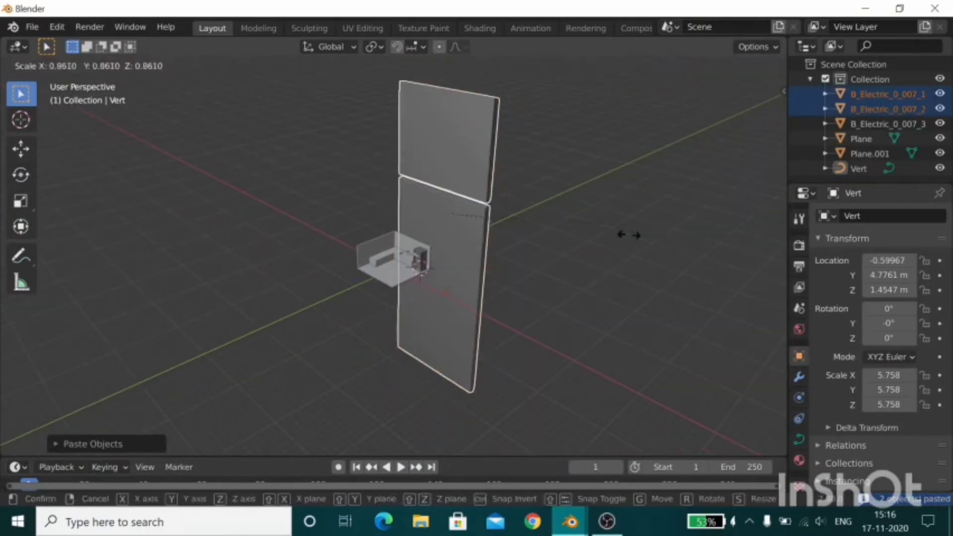
pyautogui.rightClick(503, 230)
pyautogui.press('Delete')
pyautogui.scroll(2, 445, 258)
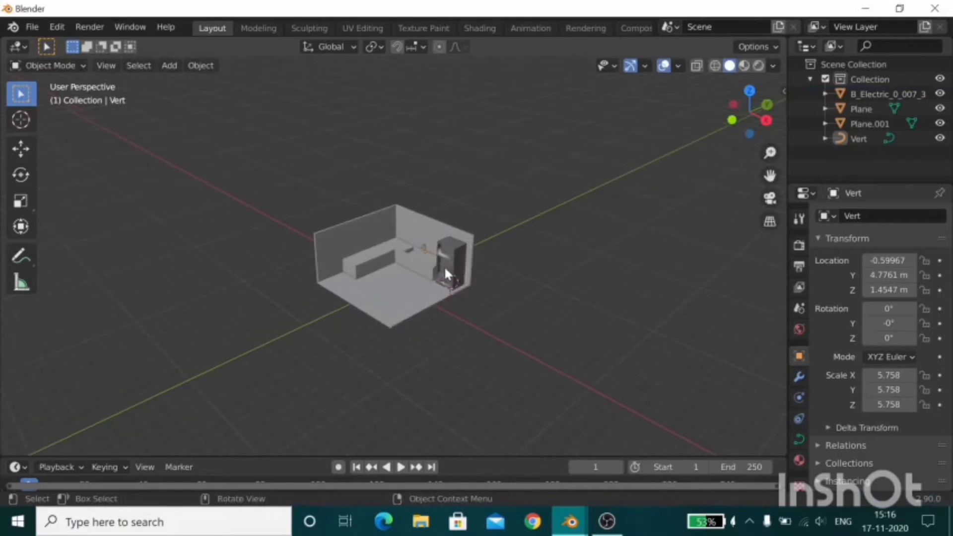
pyautogui.scroll(4, 444, 267)
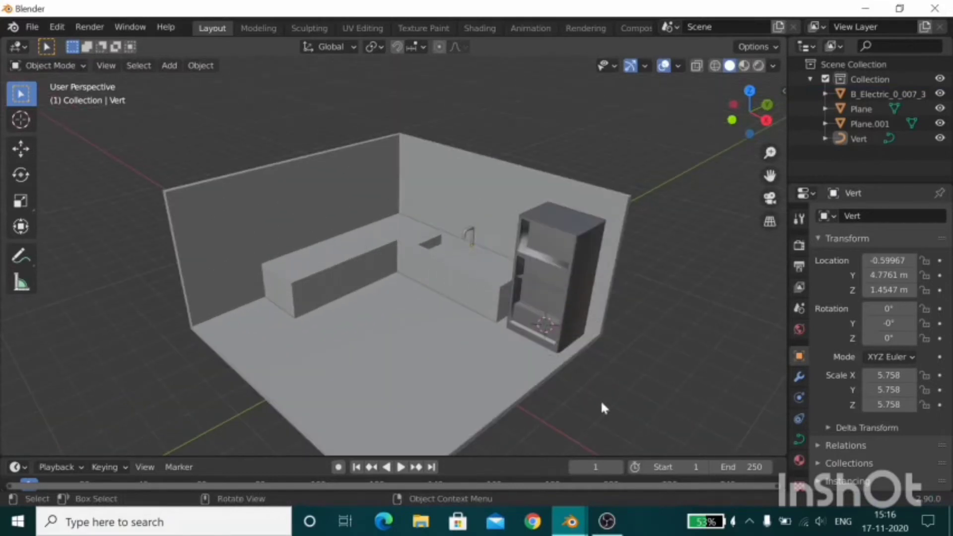
# Step: In Kitchen.blend, select both parts of the closed-door fridge
pyautogui.moveTo(571, 522)
pyautogui.click(641, 460)
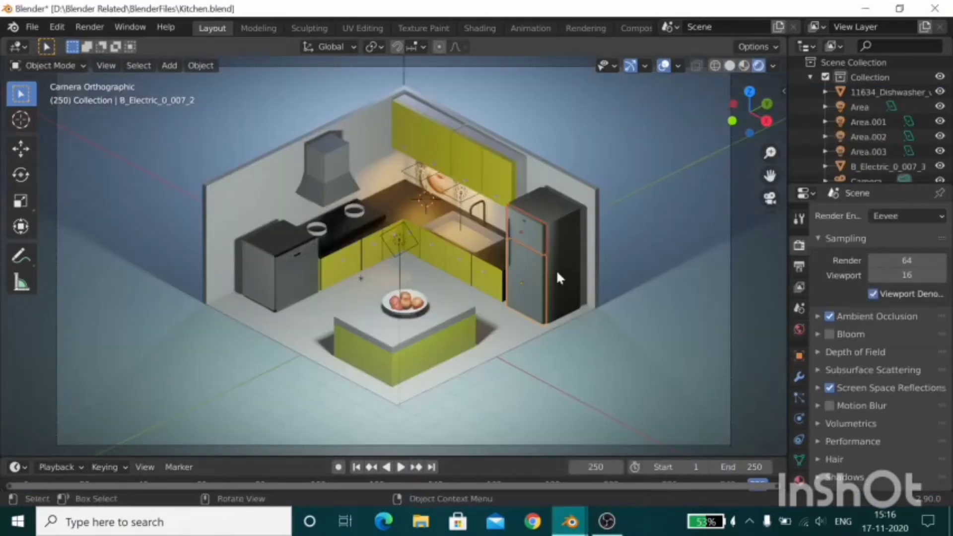
pyautogui.click(556, 264)
pyautogui.click(529, 248)
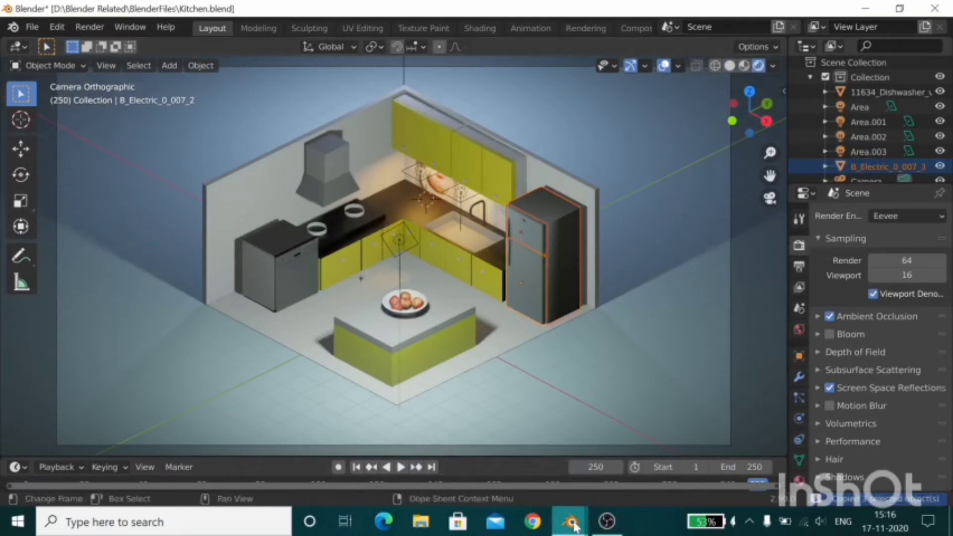
# Step: Delete the room's open-shelf fridge and paste the closed-door fridge in its place
pyautogui.moveTo(570, 523)
pyautogui.click(524, 467)
pyautogui.click(590, 266)
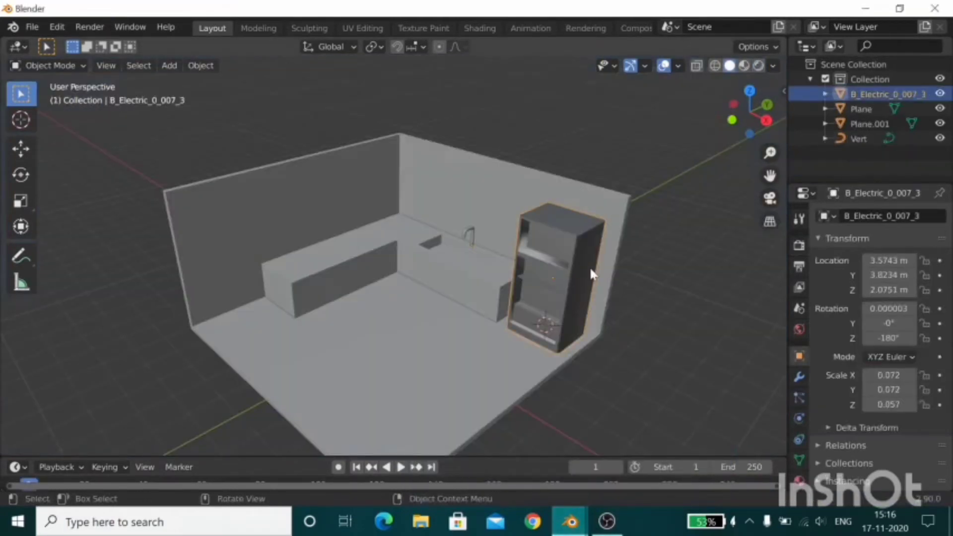
pyautogui.press('Delete')
pyautogui.hotkey('ctrl', 'v')
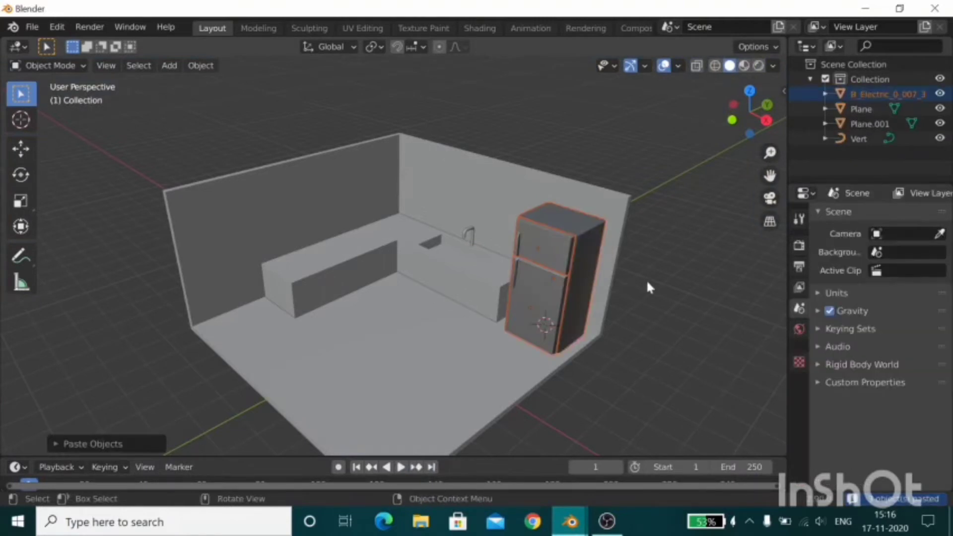
pyautogui.click(702, 201)
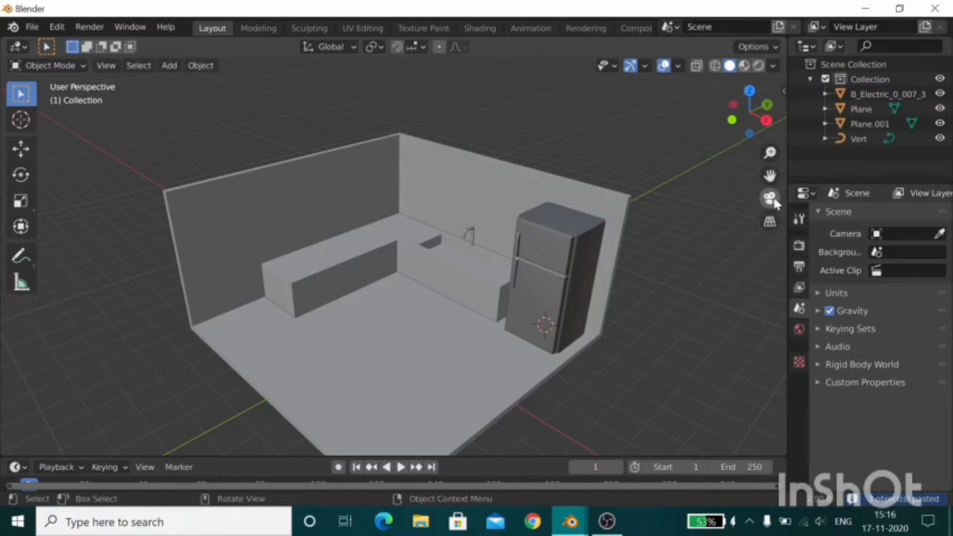
pyautogui.scroll(-5, 547, 153)
pyautogui.scroll(6, 676, 240)
pyautogui.moveTo(653, 245); pyautogui.dragTo(650, 255, button='middle')
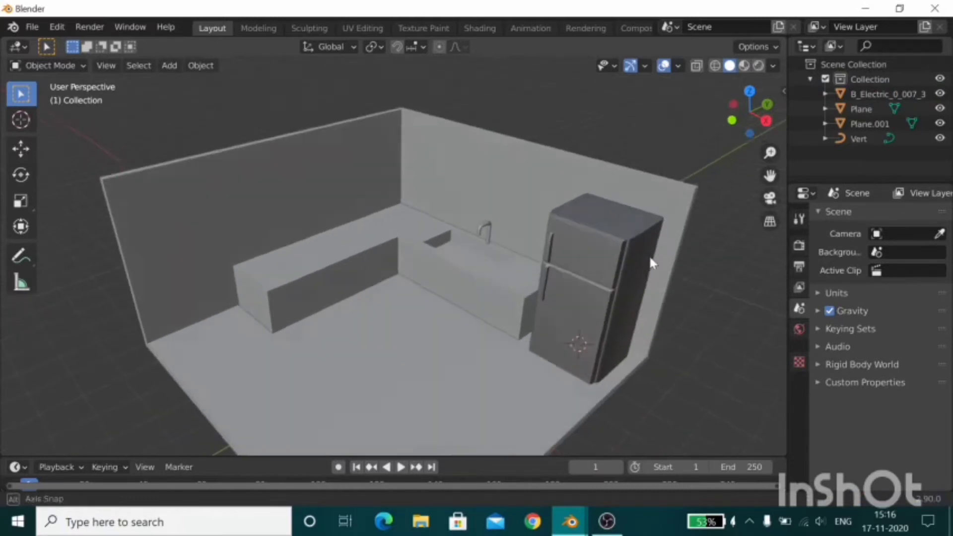
pyautogui.scroll(-3, 651, 259)
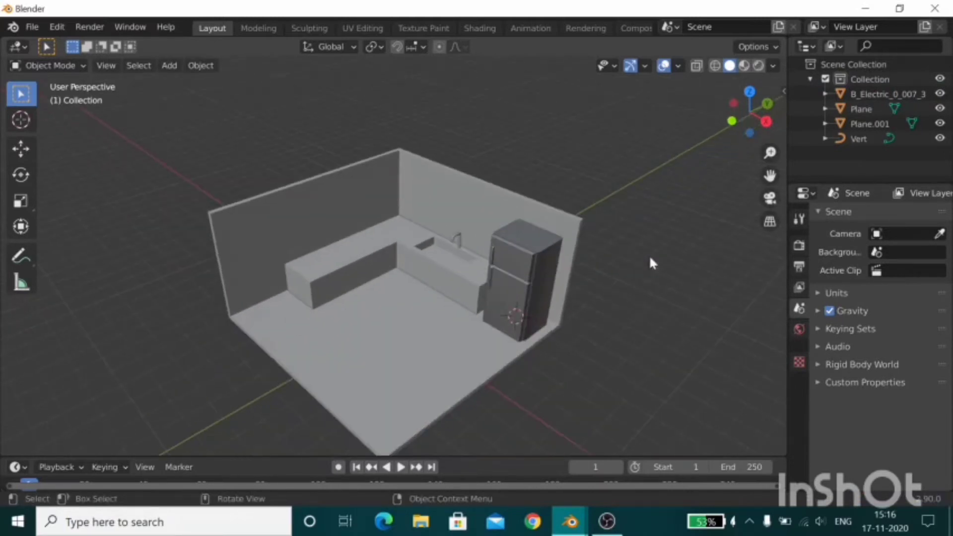
pyautogui.keyDown('shift'); pyautogui.rightClick(333, 254); pyautogui.keyUp('shift')
pyautogui.hotkey('shift', 'a')
# Step: Add a plane on the left counter and scale it to X 0.762, Y 1.577
pyautogui.click(443, 206)
pyautogui.press('s')
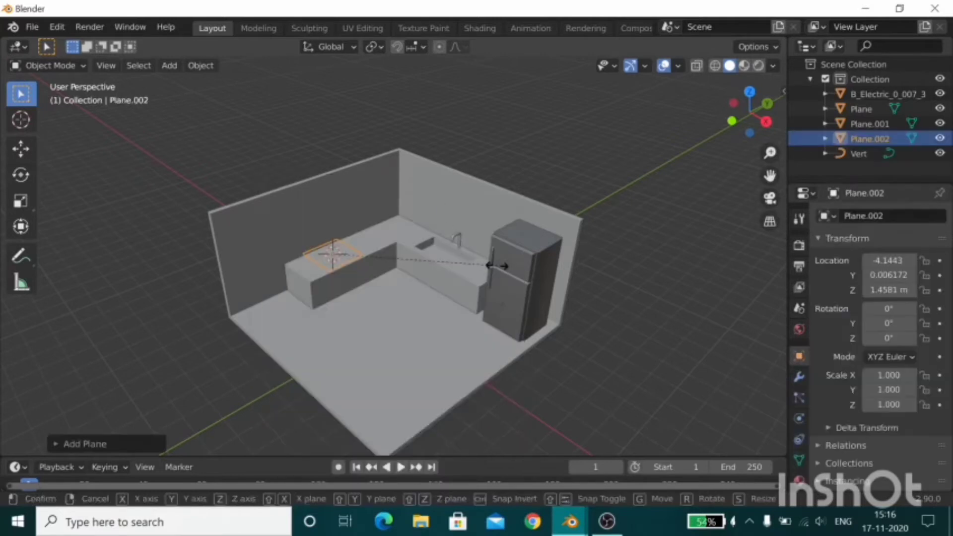
pyautogui.press('y')
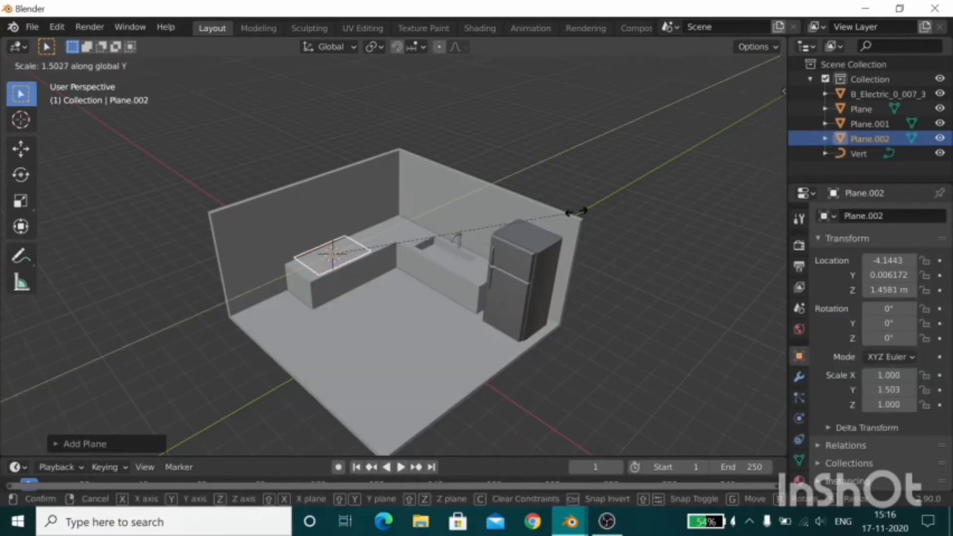
pyautogui.click(588, 213)
pyautogui.press('s')
pyautogui.press('x')
pyautogui.click(528, 221)
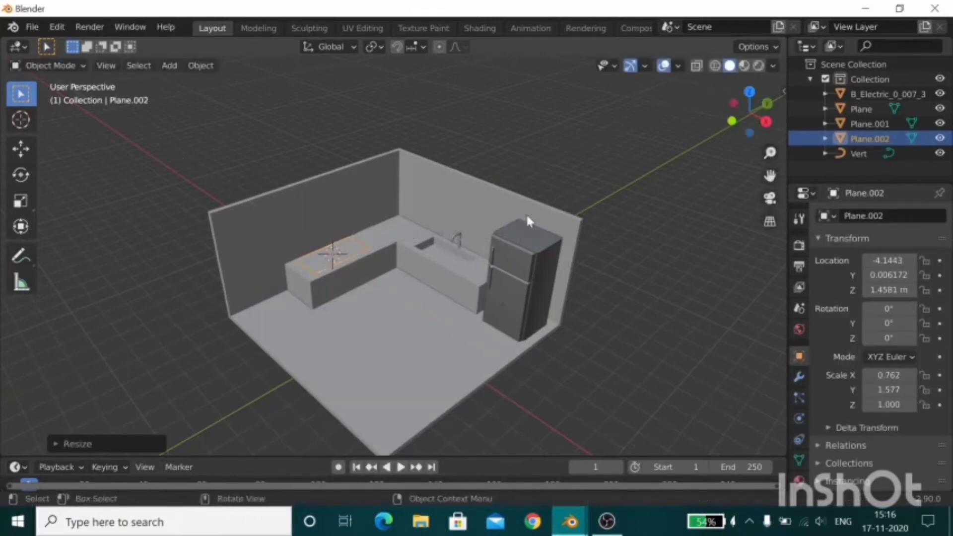
# Step: Extrude the plane's face 0.5562 m upward into a block
pyautogui.press('Tab')
pyautogui.press('e')
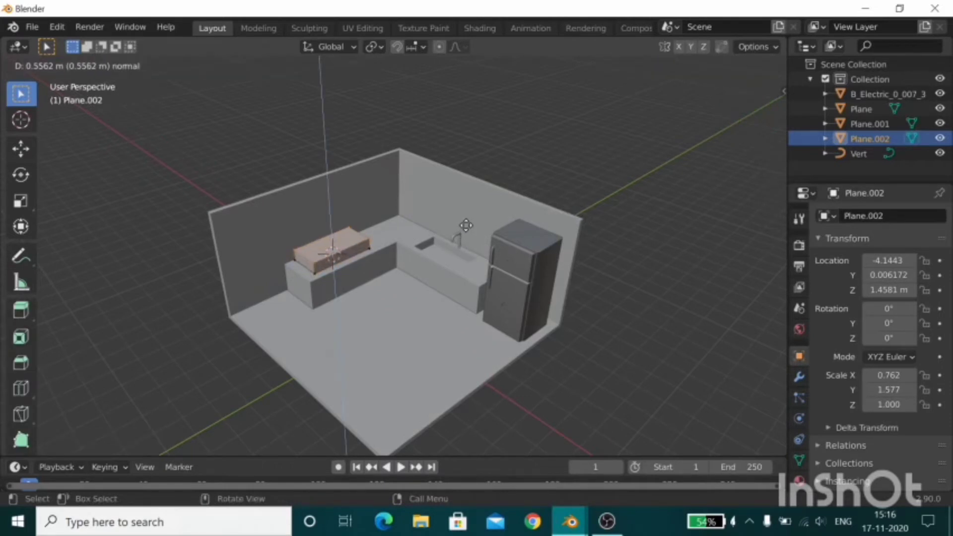
pyautogui.click(466, 231)
pyautogui.press('Tab')
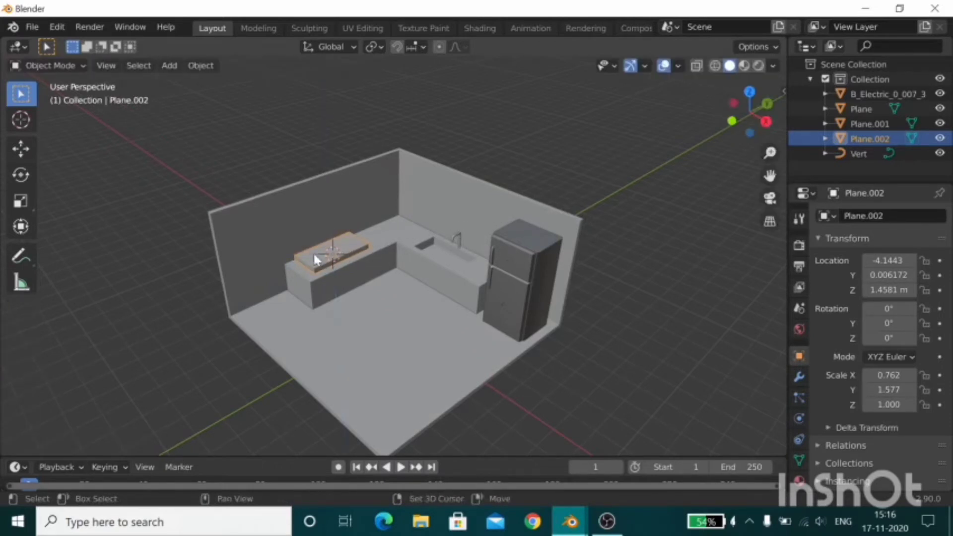
pyautogui.hotkey('shift', 'a')
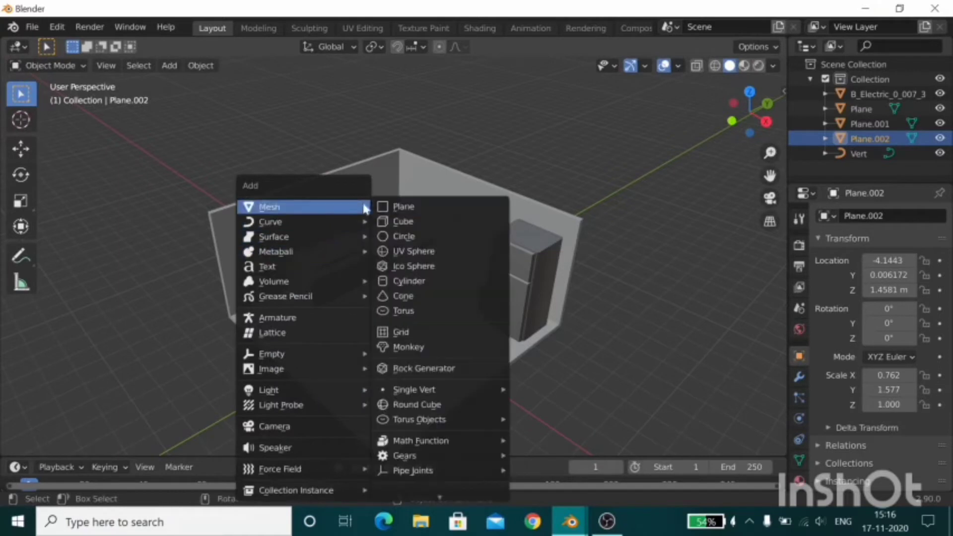
# Step: Add a circle burner at 0.446 scale and raise it onto the stove top
pyautogui.click(410, 234)
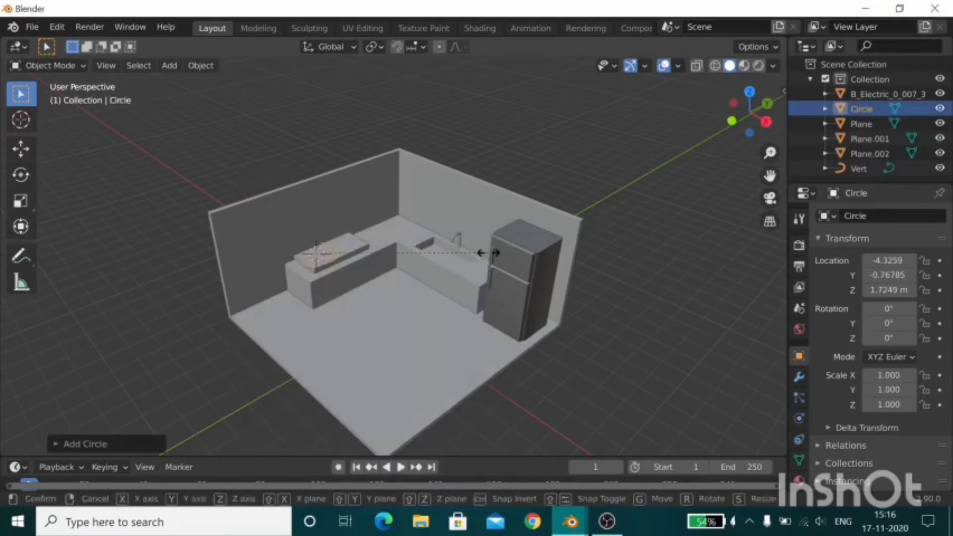
pyautogui.press('s')
pyautogui.click(395, 255)
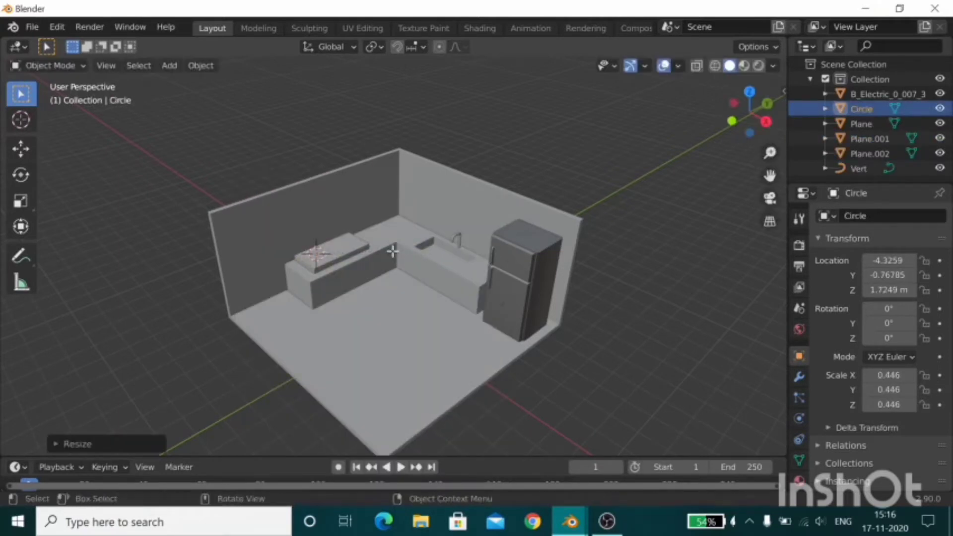
pyautogui.press('Tab')
pyautogui.press('g')
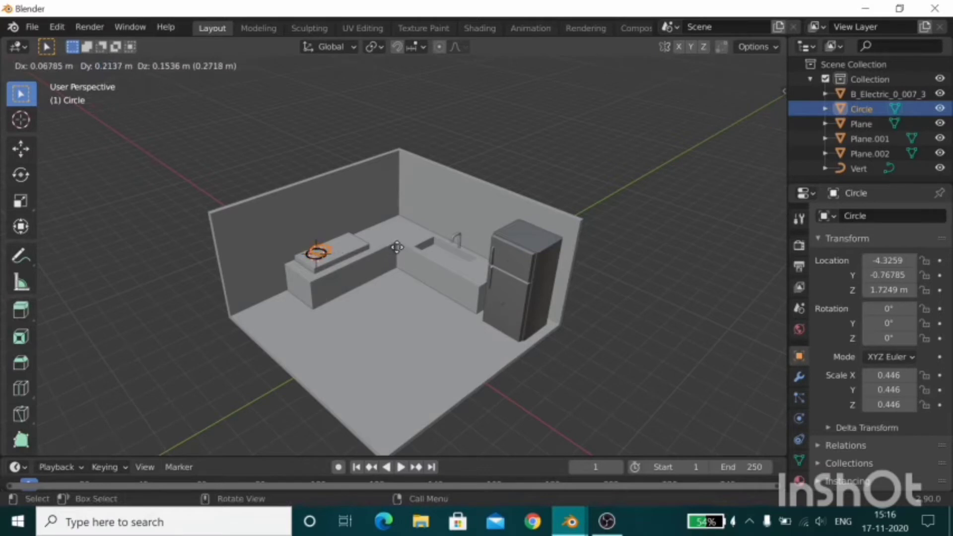
pyautogui.press('z')
pyautogui.click(397, 247)
pyautogui.press('Tab')
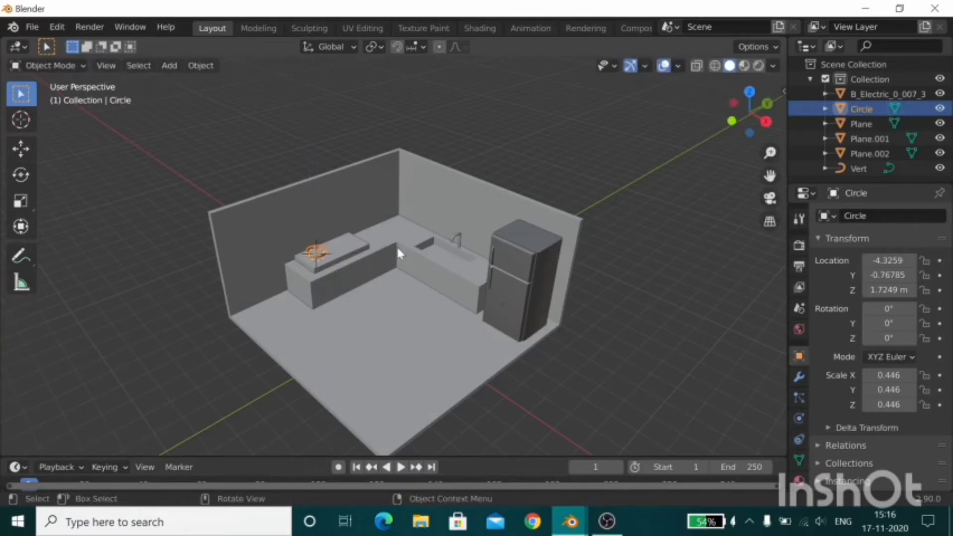
# Step: Duplicate the burner along Y to make a second one beside it
pyautogui.hotkey('shift', 'd')
pyautogui.press('x')
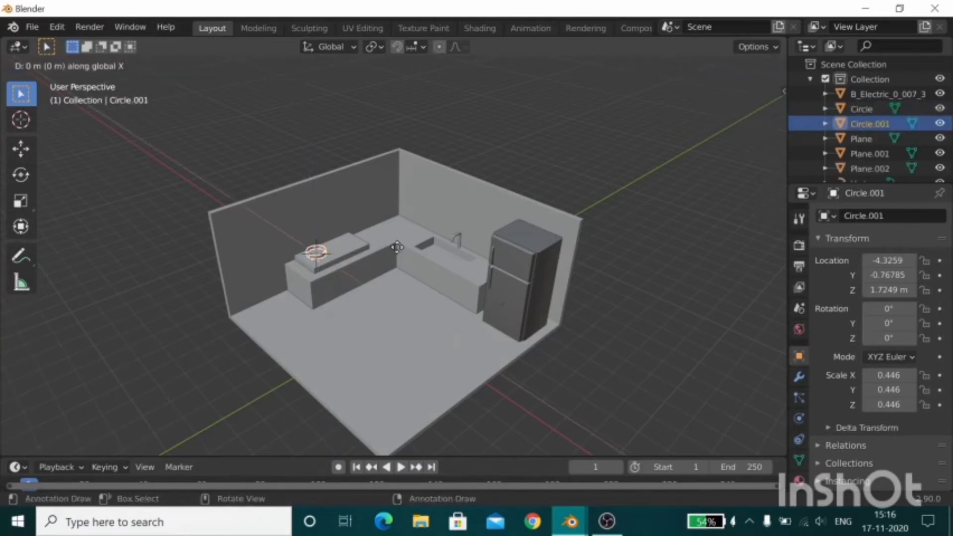
pyautogui.press('y')
pyautogui.click(425, 239)
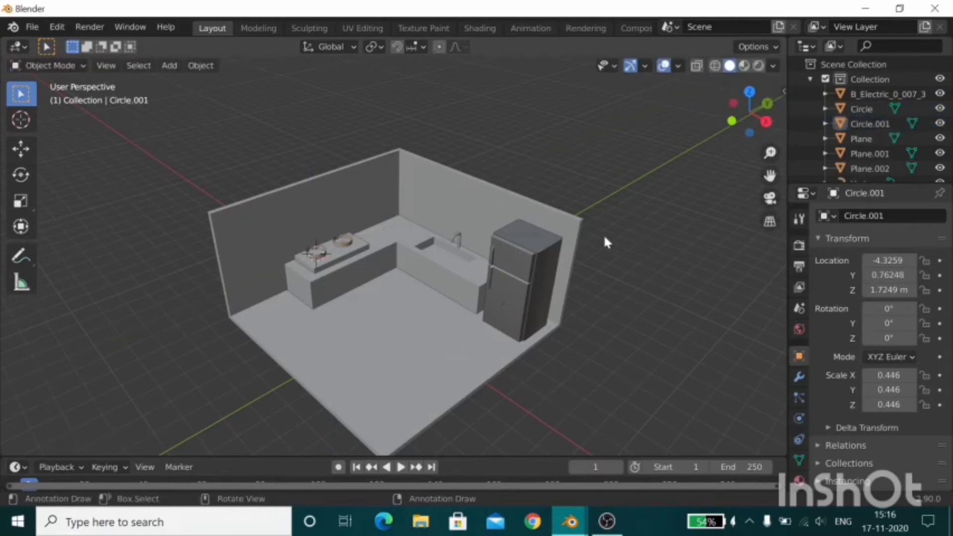
pyautogui.moveTo(604, 242)
pyautogui.mouseDown(button='middle')
pyautogui.moveTo(613, 255)
pyautogui.moveTo(602, 292)
pyautogui.moveTo(632, 240)
pyautogui.moveTo(483, 252)
pyautogui.mouseUp(button='middle')
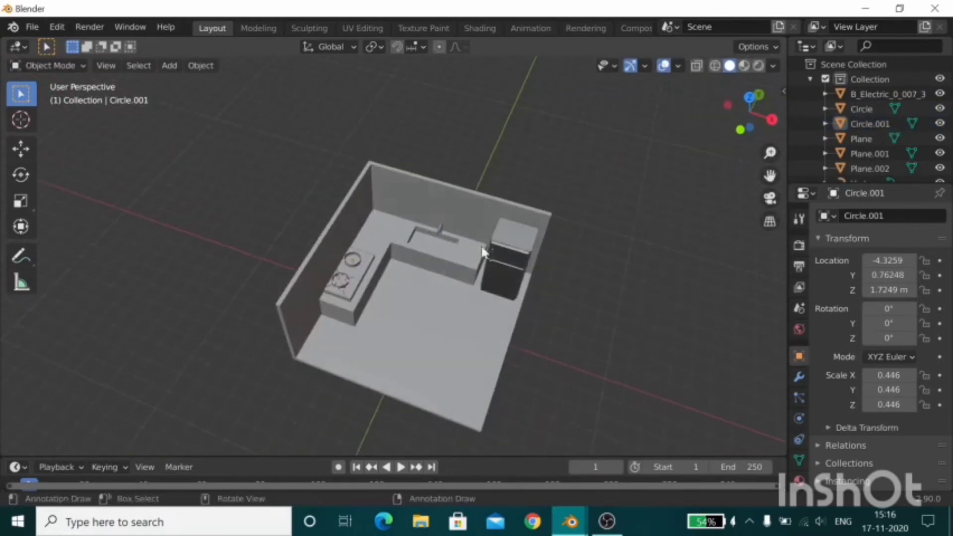
pyautogui.click(369, 287)
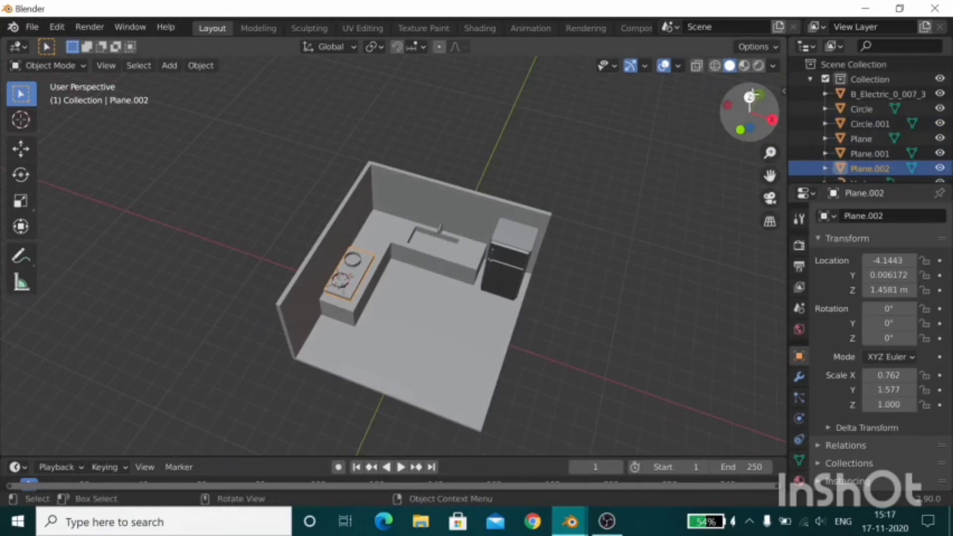
# Step: In top orthographic view, select both burner circles and the stove plane
pyautogui.click(751, 96)
pyautogui.scroll(5, 362, 247)
pyautogui.scroll(5, 361, 246)
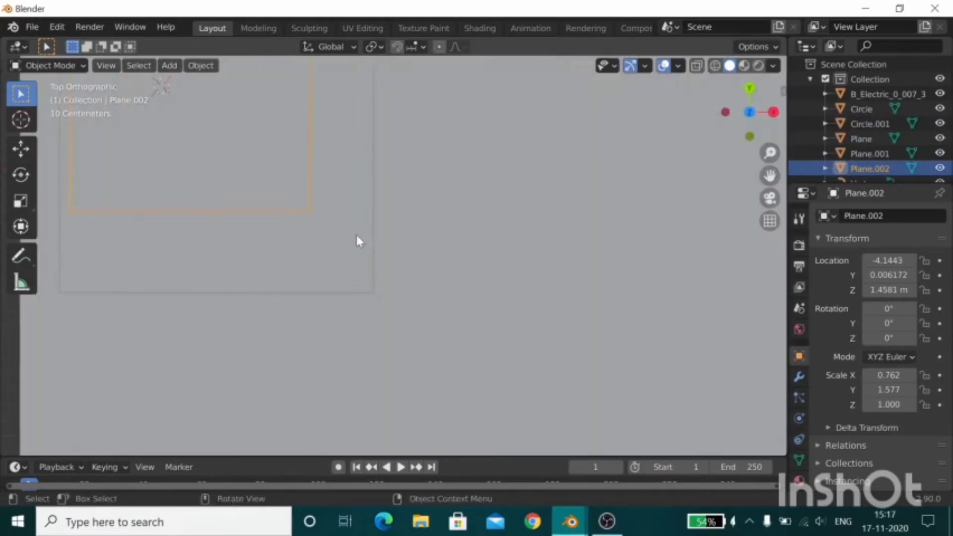
pyautogui.press('KP_5')
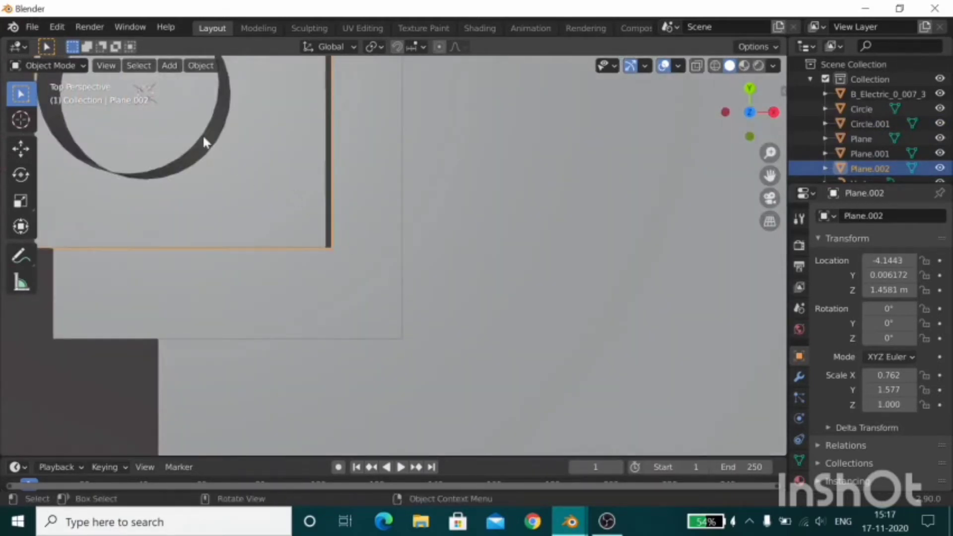
pyautogui.click(203, 142)
pyautogui.scroll(-6, 385, 174)
pyautogui.moveTo(386, 177)
pyautogui.keyDown('shift'); pyautogui.mouseDown(button='middle')
pyautogui.moveTo(419, 221)
pyautogui.moveTo(367, 216)
pyautogui.mouseUp(button='middle'); pyautogui.keyUp('shift')
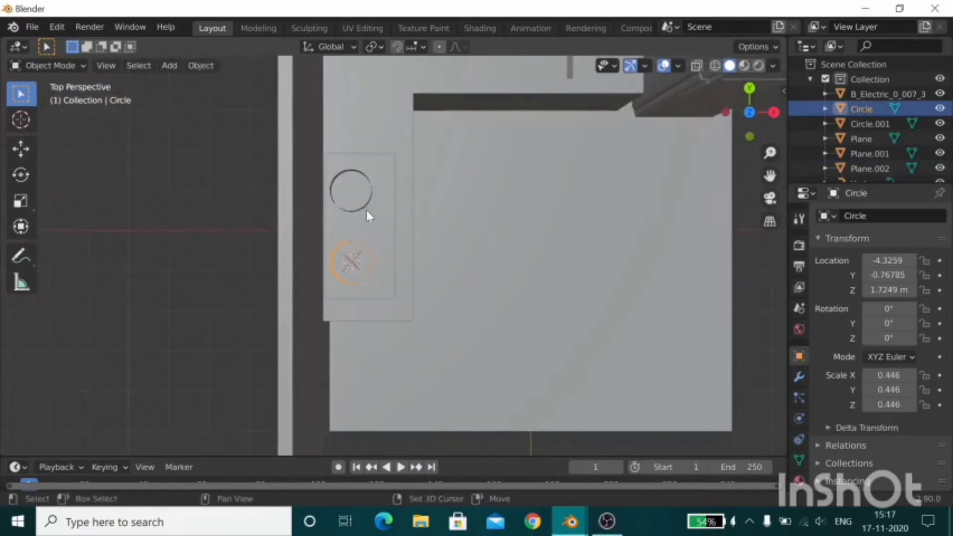
pyautogui.keyDown('shift'); pyautogui.click(368, 209); pyautogui.keyUp('shift')
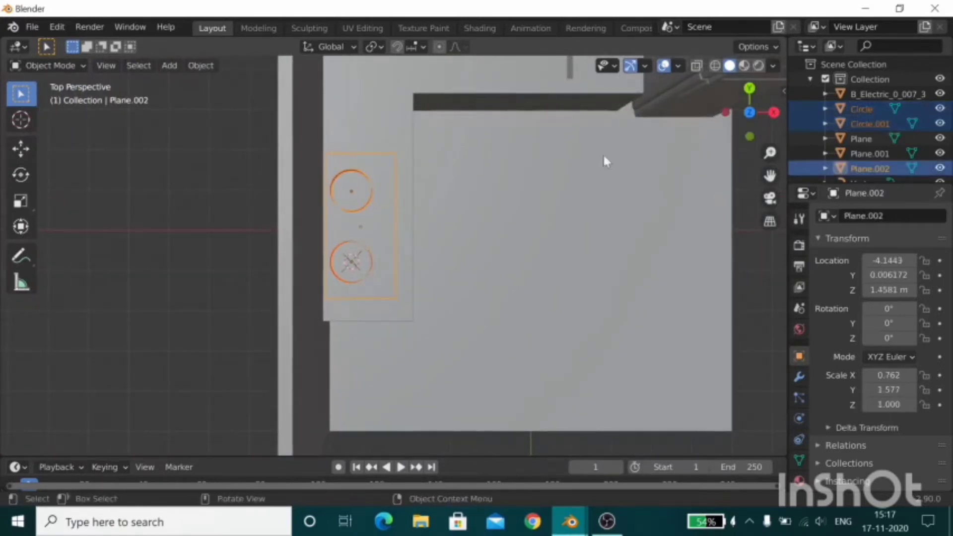
# Step: Move the stove and burners together along X, placing Plane.002 at -3.9969
pyautogui.click(751, 111)
pyautogui.moveTo(751, 111); pyautogui.dragTo(367, 234)
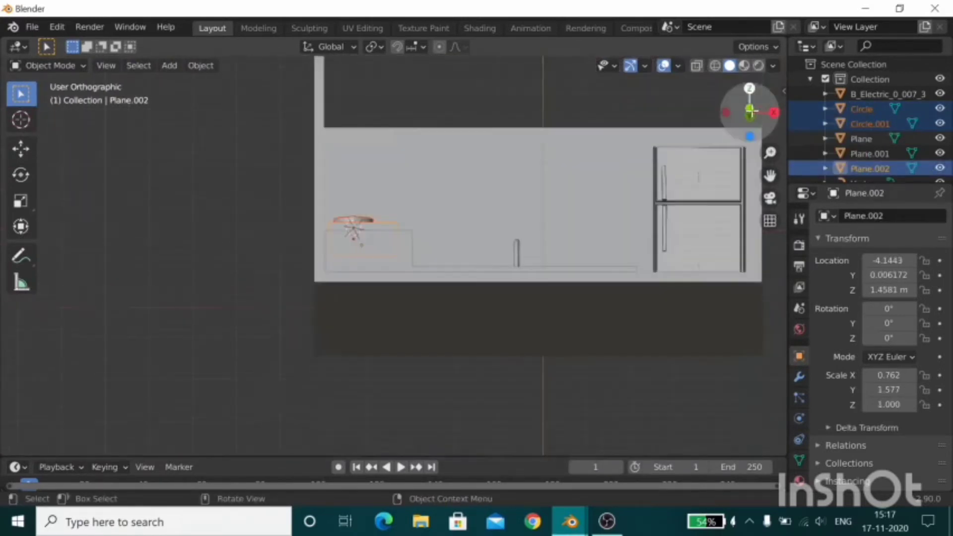
pyautogui.press('KP_7')
pyautogui.press('g')
pyautogui.press('x')
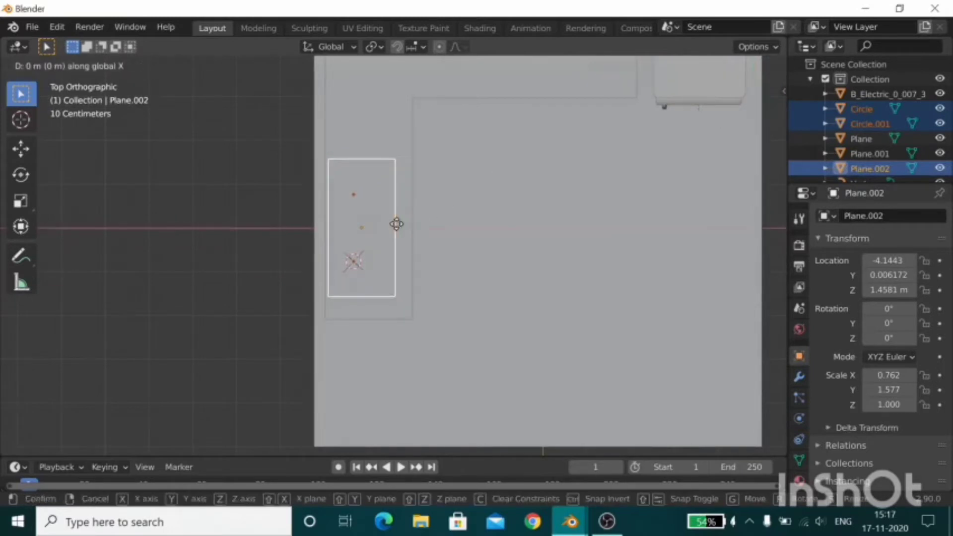
pyautogui.click(404, 224)
pyautogui.moveTo(607, 261)
pyautogui.mouseDown(button='middle')
pyautogui.moveTo(562, 205)
pyautogui.moveTo(477, 151)
pyautogui.moveTo(607, 260)
pyautogui.moveTo(644, 261)
pyautogui.moveTo(608, 247)
pyautogui.mouseUp(button='middle')
pyautogui.scroll(-4, 477, 151)
pyautogui.scroll(4, 608, 247)
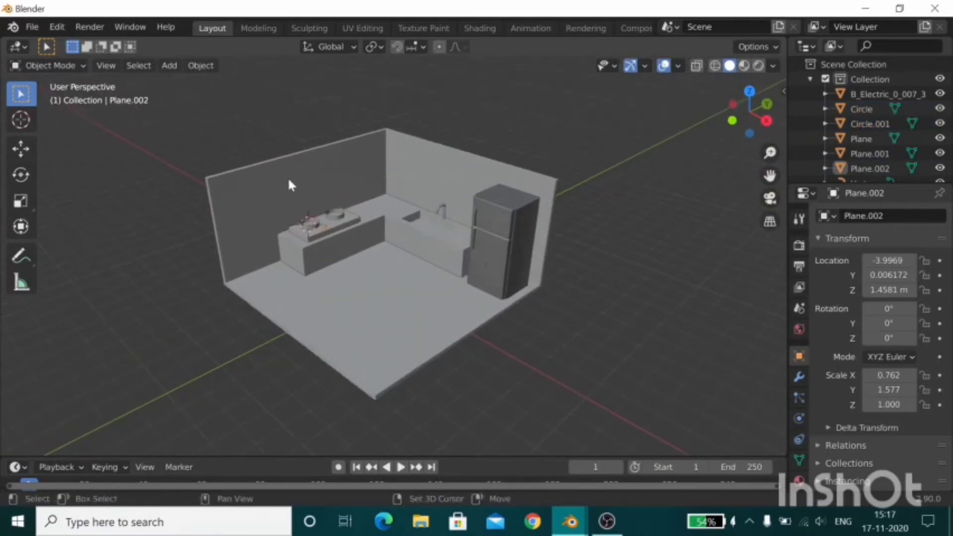
# Step: Add a cube for the hood, narrow it along X and shift it along X
pyautogui.hotkey('shift', 'a')
pyautogui.click(440, 194)
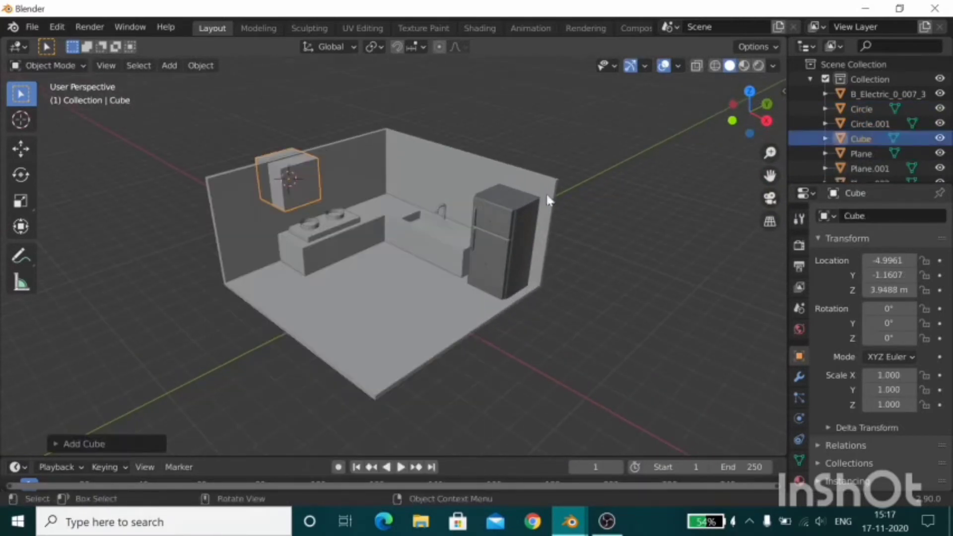
pyautogui.press('s')
pyautogui.press('x')
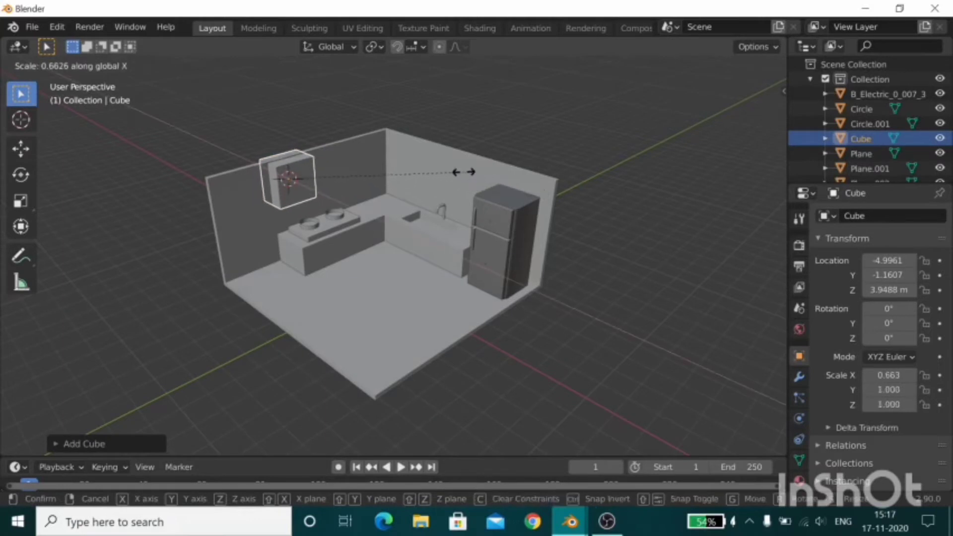
pyautogui.click(462, 171)
pyautogui.press('g')
pyautogui.press('x')
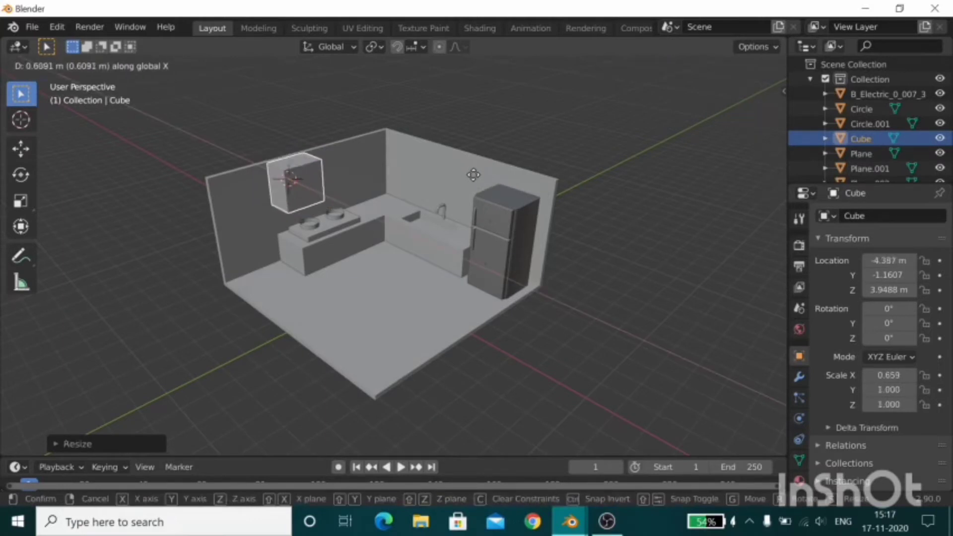
pyautogui.click(468, 168)
# Step: Set the cube's X width to 0.544 and move it against the wall
pyautogui.press('s')
pyautogui.press('x')
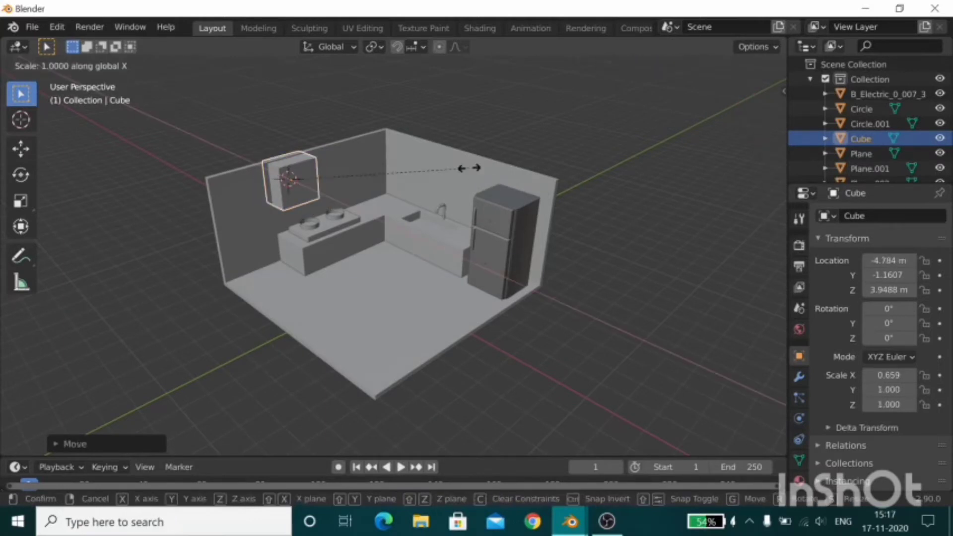
pyautogui.click(437, 165)
pyautogui.press('g')
pyautogui.press('x')
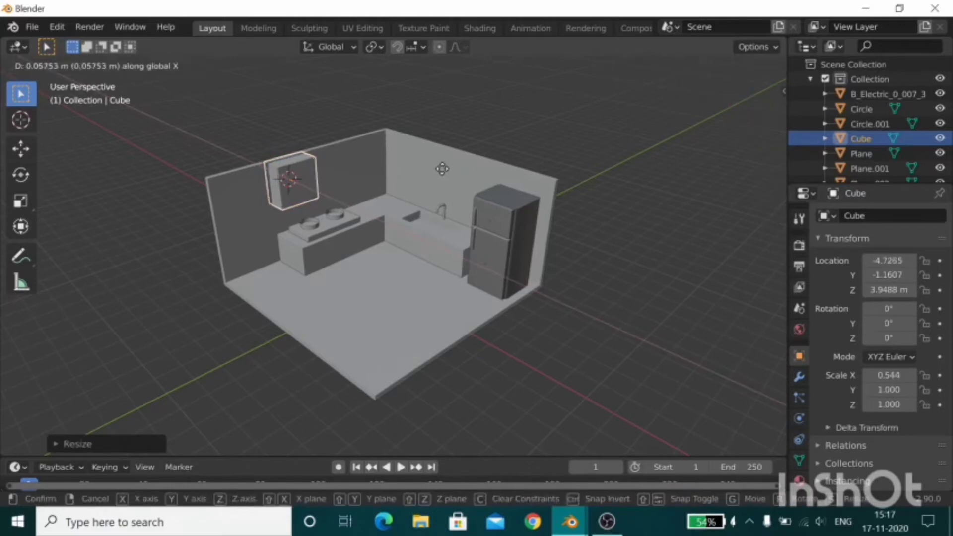
pyautogui.click(440, 168)
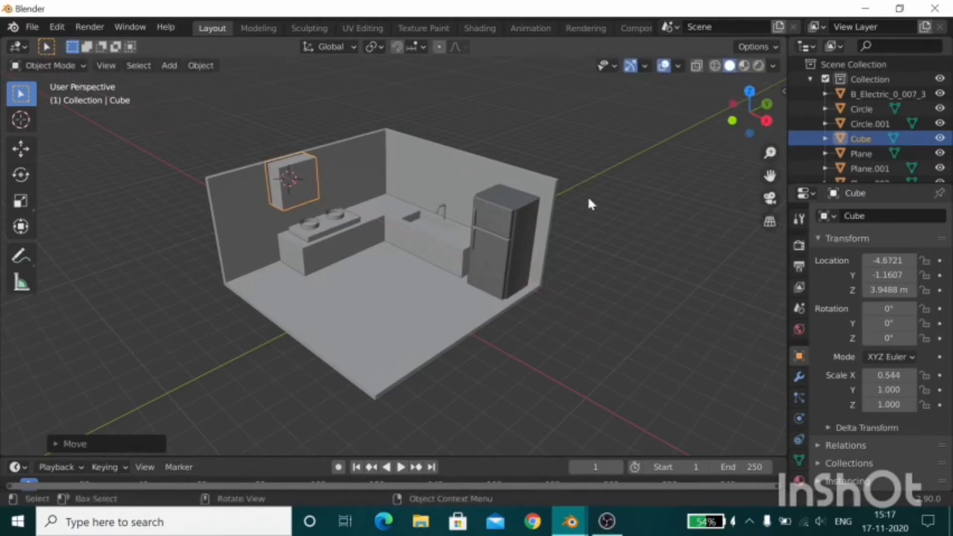
# Step: Inset a face of the cube in face-select Edit Mode
pyautogui.press('Tab')
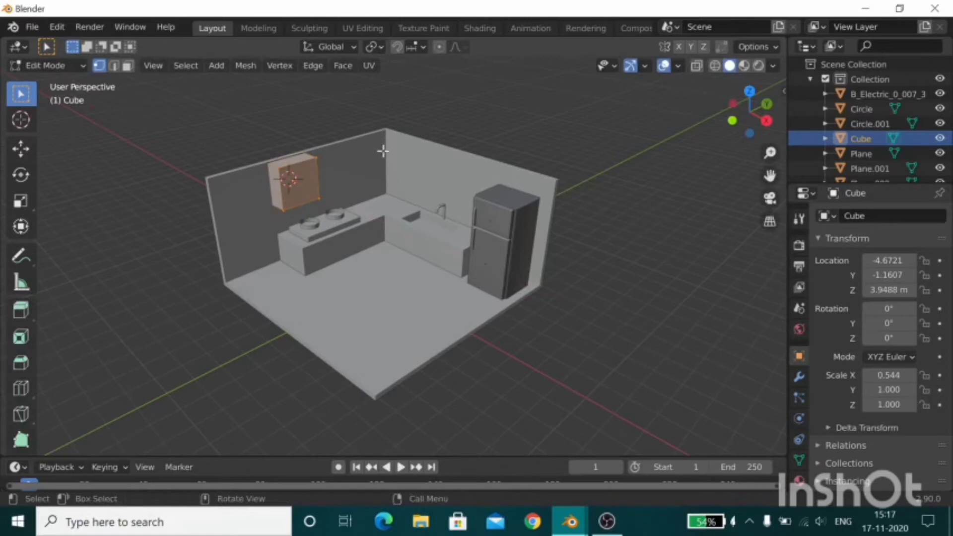
pyautogui.press('3')
pyautogui.press('i')
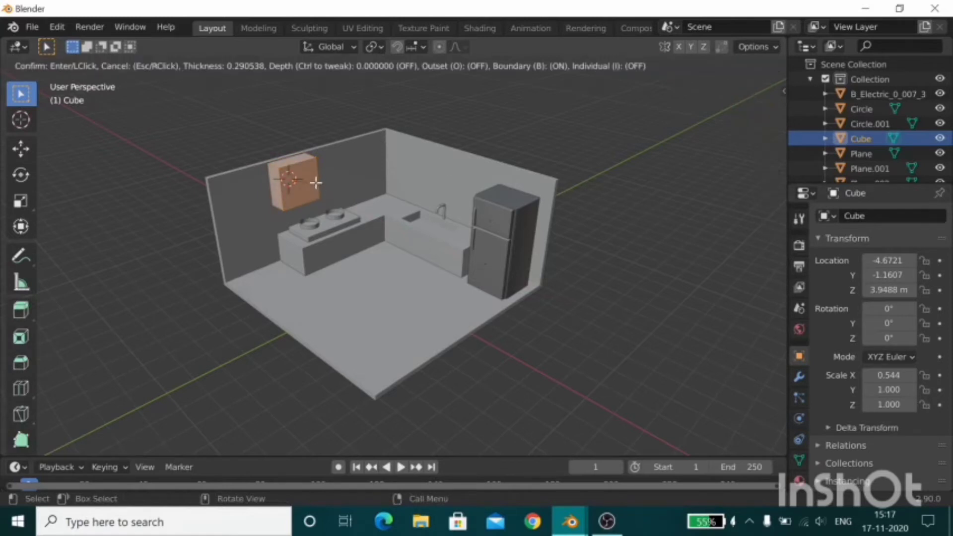
pyautogui.press('Escape')
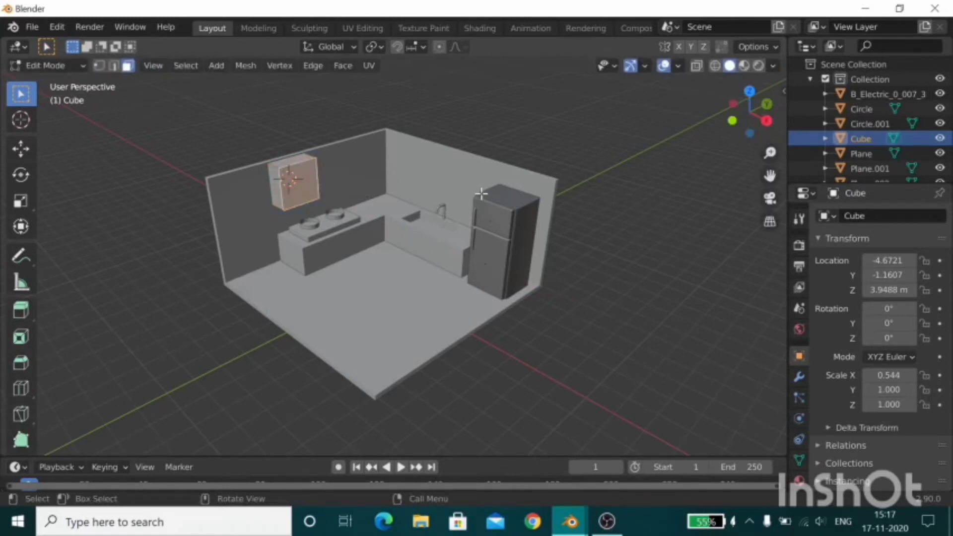
pyautogui.press('i')
pyautogui.click(497, 191)
pyautogui.press('Tab')
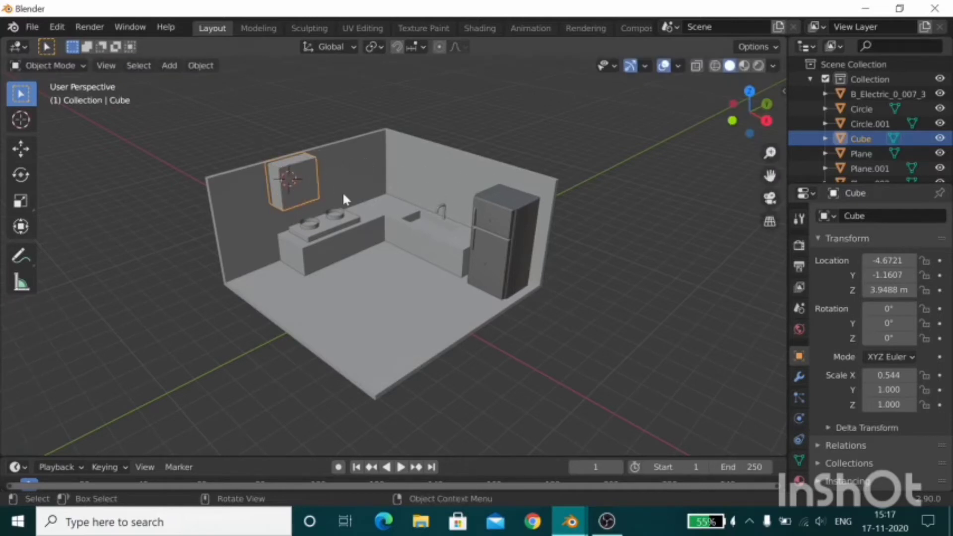
# Step: Scale the cube's height to 0.635 and raise it higher on the wall
pyautogui.press('s')
pyautogui.press('z')
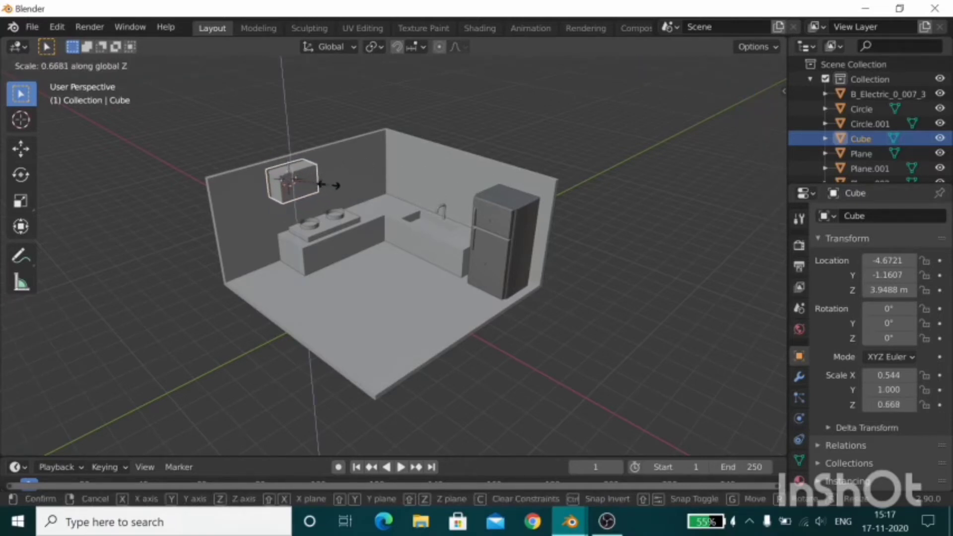
pyautogui.click(324, 184)
pyautogui.press('g')
pyautogui.press('z')
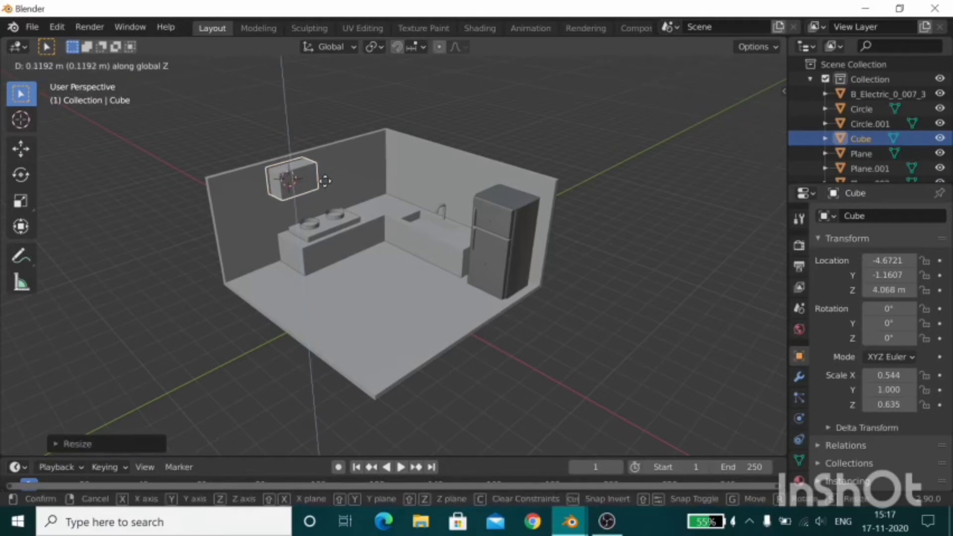
pyautogui.click(338, 187)
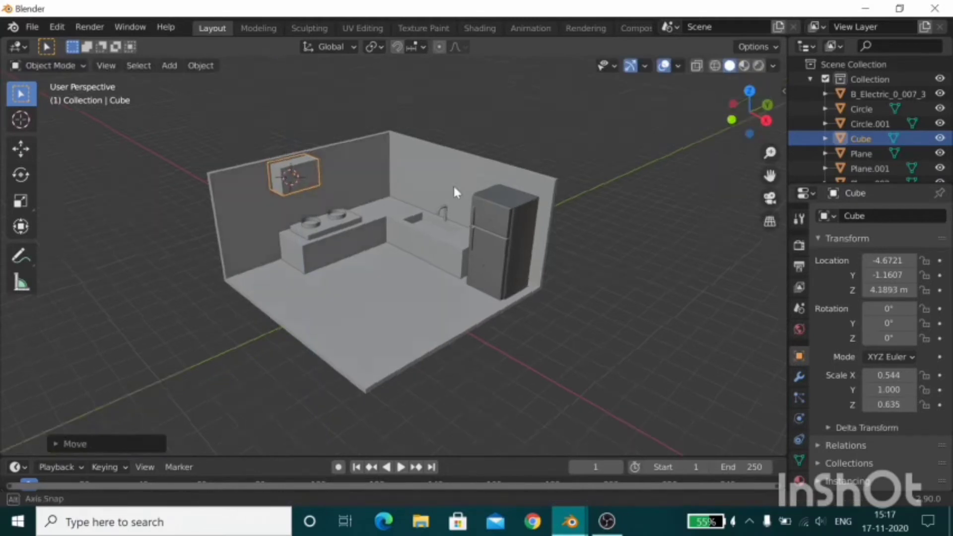
# Step: Inset the cube's face again and extrude it downward
pyautogui.moveTo(454, 187); pyautogui.dragTo(392, 117, button='middle')
pyautogui.press('Tab')
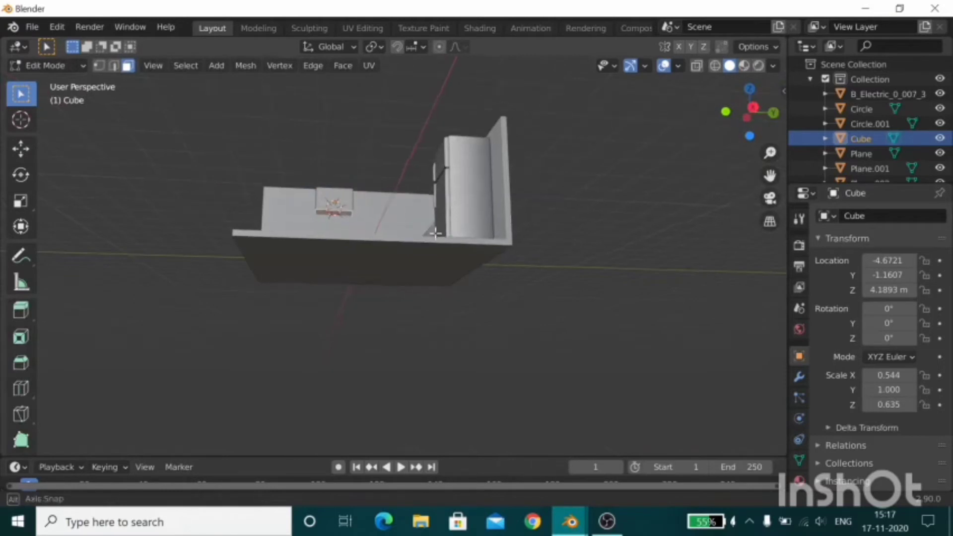
pyautogui.moveTo(345, 213); pyautogui.dragTo(560, 253, button='middle')
pyautogui.press('i')
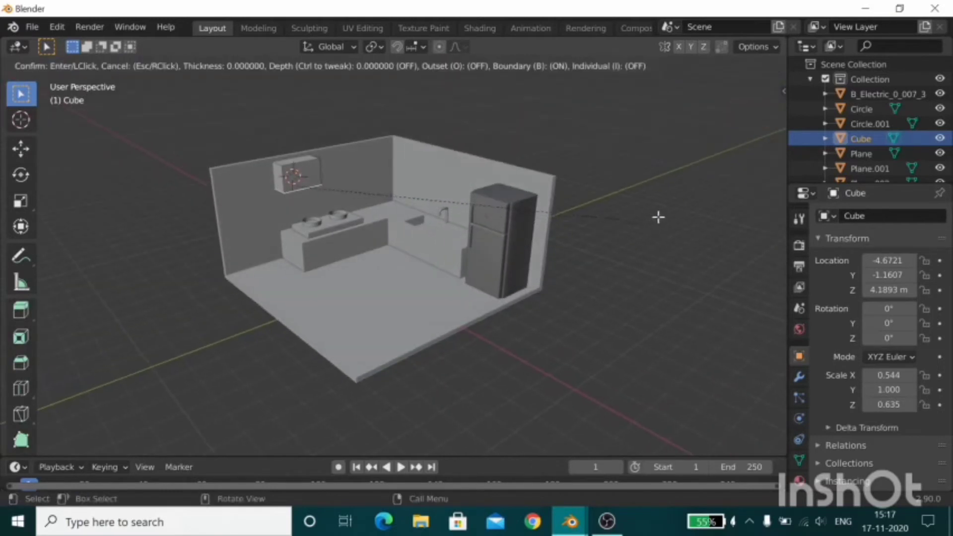
pyautogui.click(572, 173)
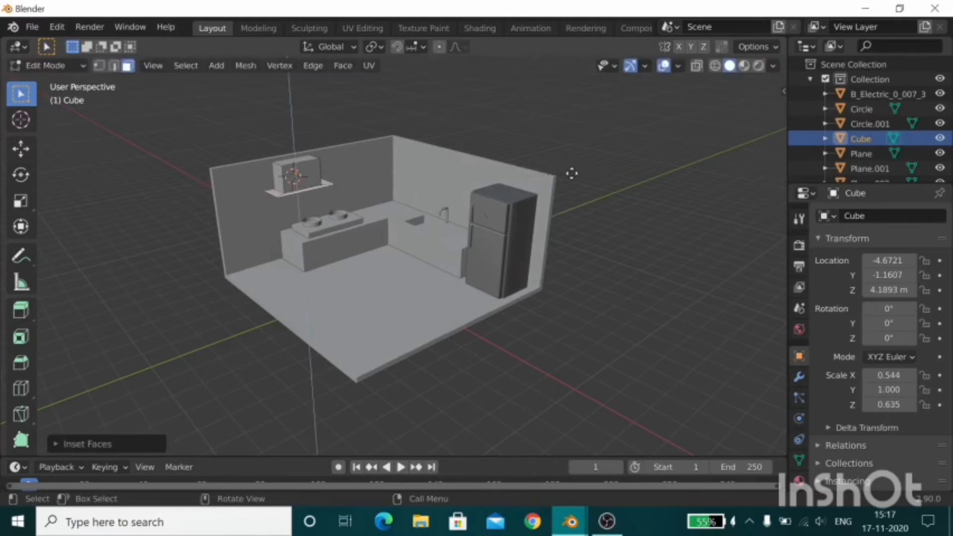
pyautogui.press('e')
pyautogui.click(569, 186)
pyautogui.press('Tab')
pyautogui.scroll(-2, 538, 204)
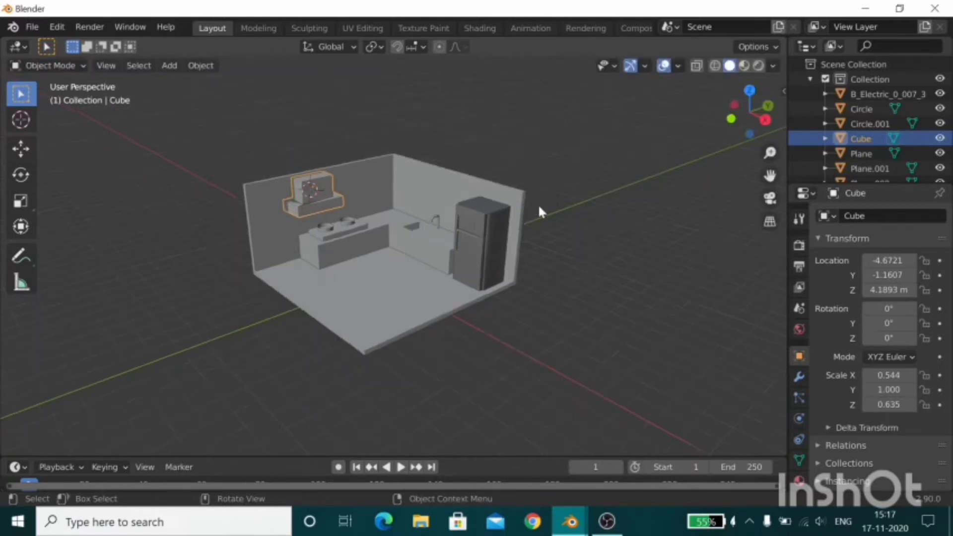
pyautogui.click(588, 208)
pyautogui.keyDown('shift'); pyautogui.moveTo(606, 213); pyautogui.dragTo(599, 207, button='middle'); pyautogui.keyUp('shift')
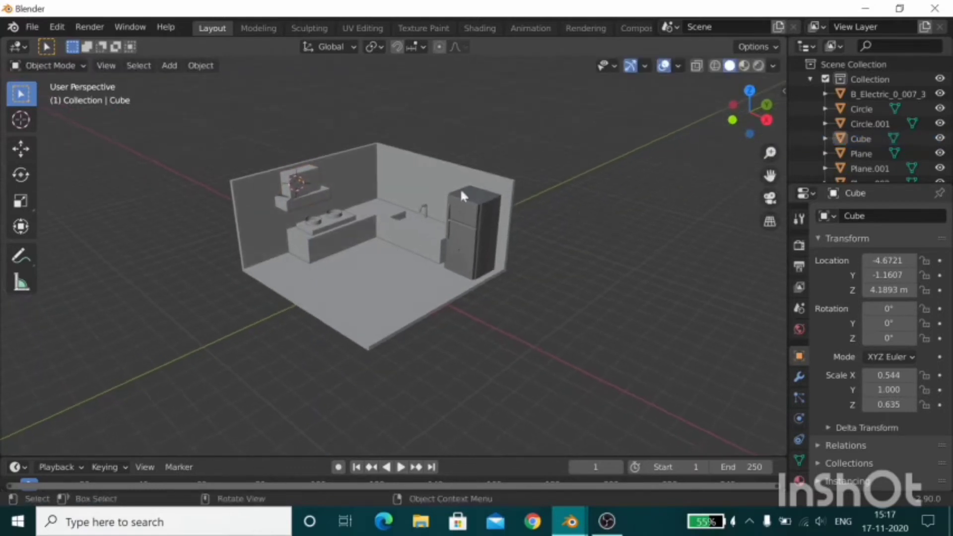
# Step: Select the range hood and move it along Y above the stove
pyautogui.click(304, 182)
pyautogui.press('g')
pyautogui.press('x')
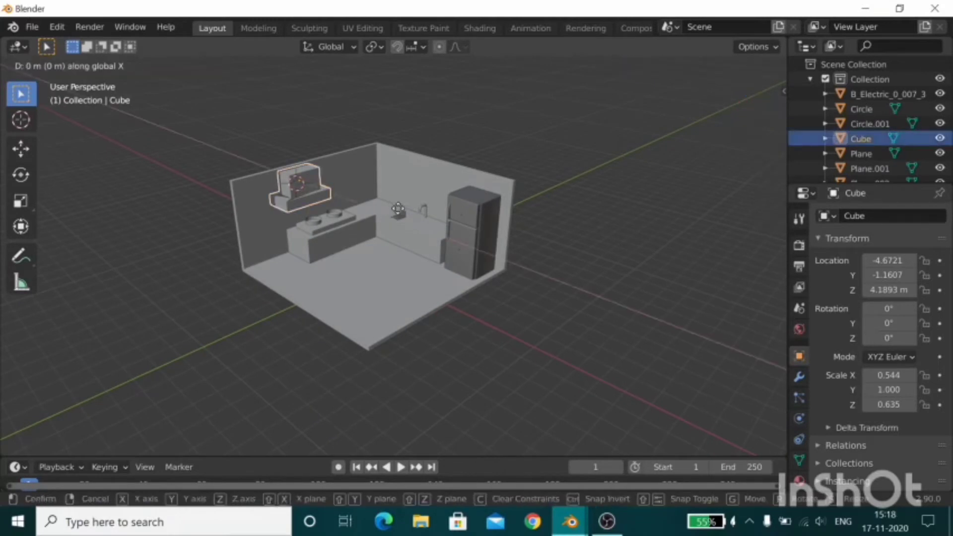
pyautogui.press('y')
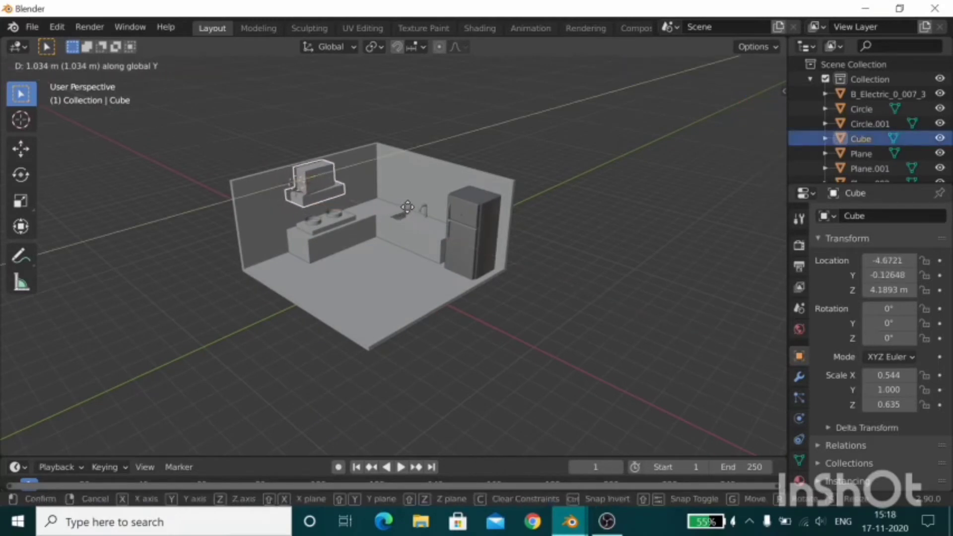
pyautogui.click(592, 278)
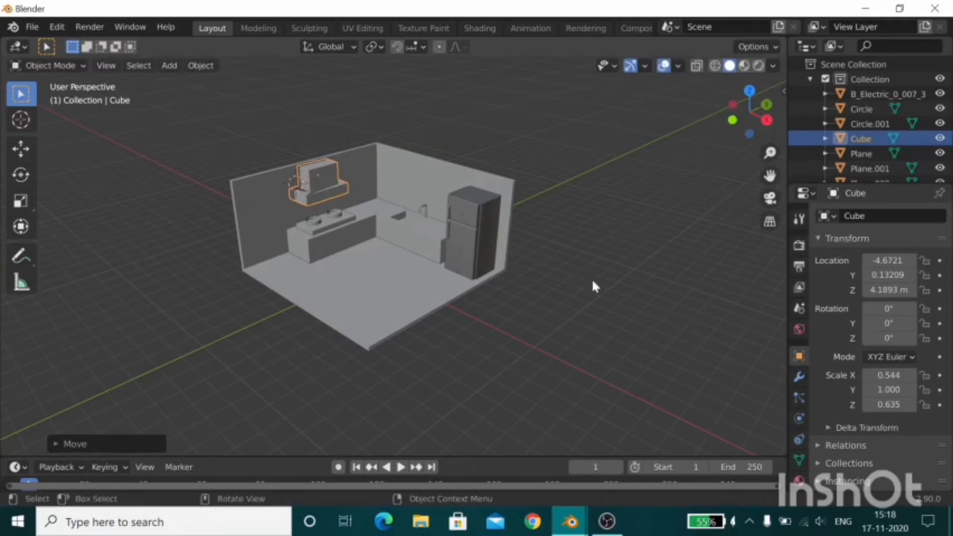
# Step: Make the hood shallower at Y scale 0.817 and push it back against the wall
pyautogui.click(323, 171)
pyautogui.press('s')
pyautogui.press('y')
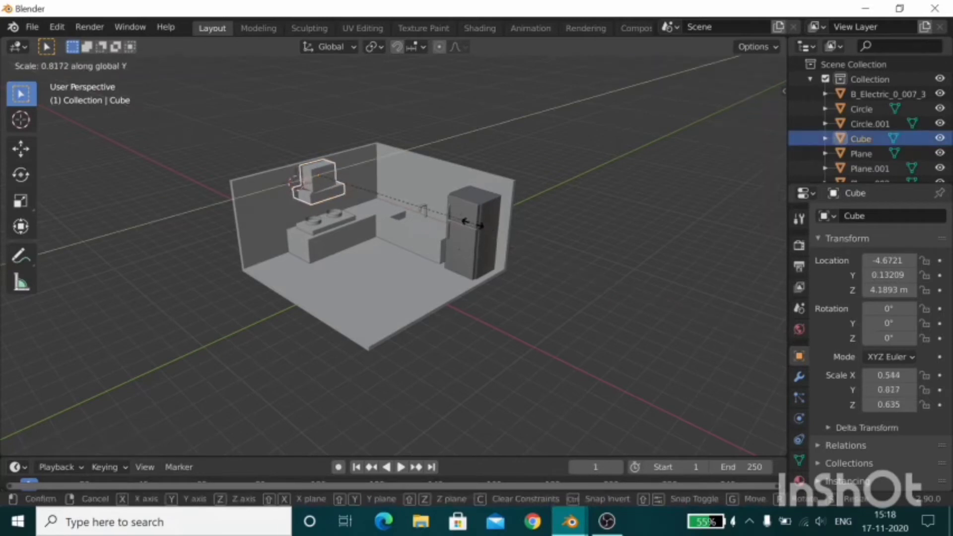
pyautogui.click(479, 225)
pyautogui.moveTo(528, 228)
pyautogui.mouseDown(button='middle')
pyautogui.moveTo(484, 192)
pyautogui.moveTo(453, 187)
pyautogui.moveTo(486, 185)
pyautogui.mouseUp(button='middle')
pyautogui.press('g')
pyautogui.press('y')
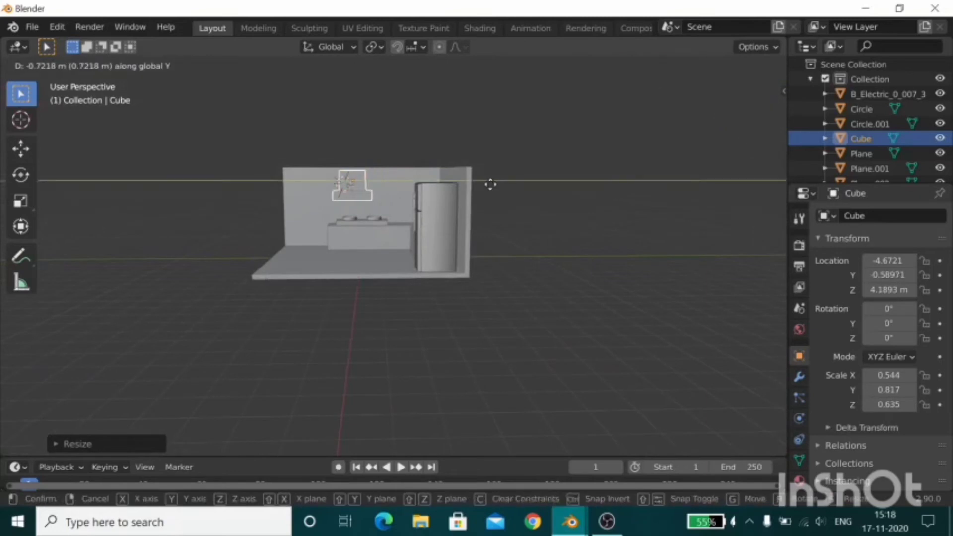
pyautogui.click(493, 184)
pyautogui.moveTo(495, 183)
pyautogui.mouseDown(button='middle')
pyautogui.moveTo(532, 214)
pyautogui.moveTo(614, 243)
pyautogui.moveTo(594, 227)
pyautogui.mouseUp(button='middle')
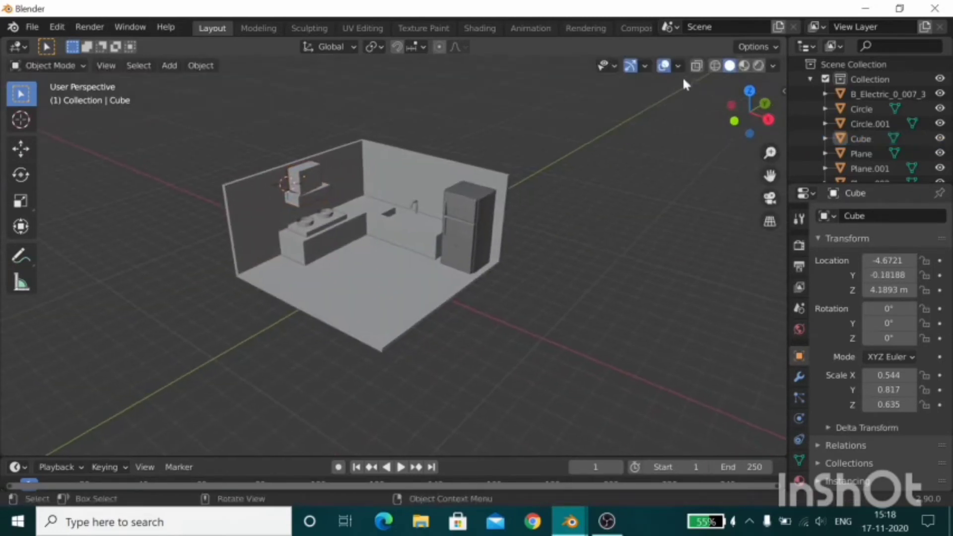
# Step: Hide and re-show the viewport overlays to check the hood
pyautogui.click(665, 65)
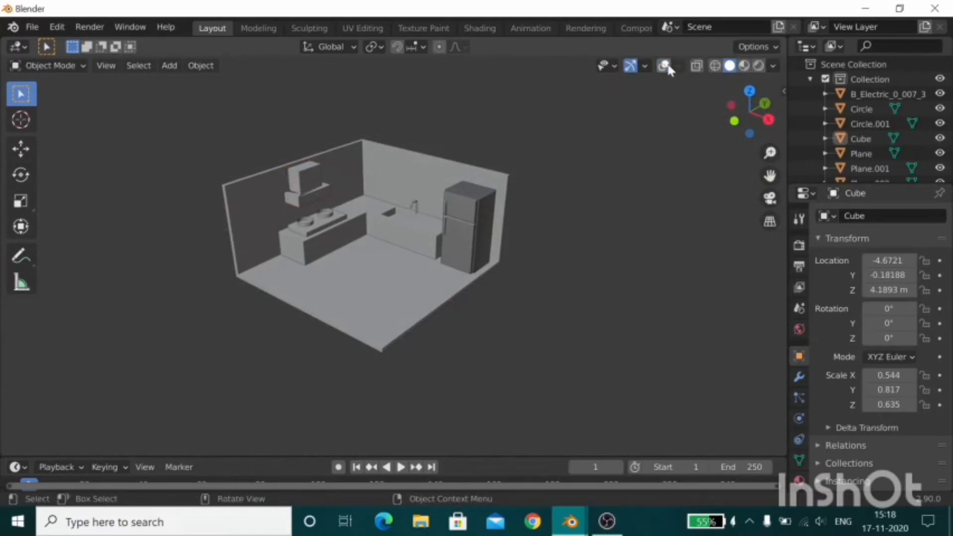
pyautogui.click(668, 67)
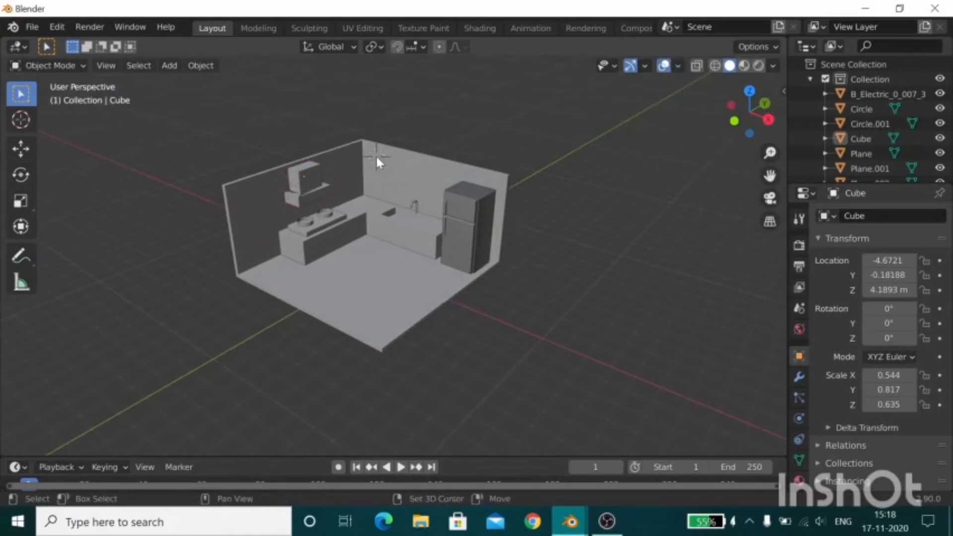
pyautogui.hotkey('shift', 'a')
# Step: Add a cube scaled to 0.645 × 0.510 and place it high on the back wall
pyautogui.click(495, 171)
pyautogui.press('s')
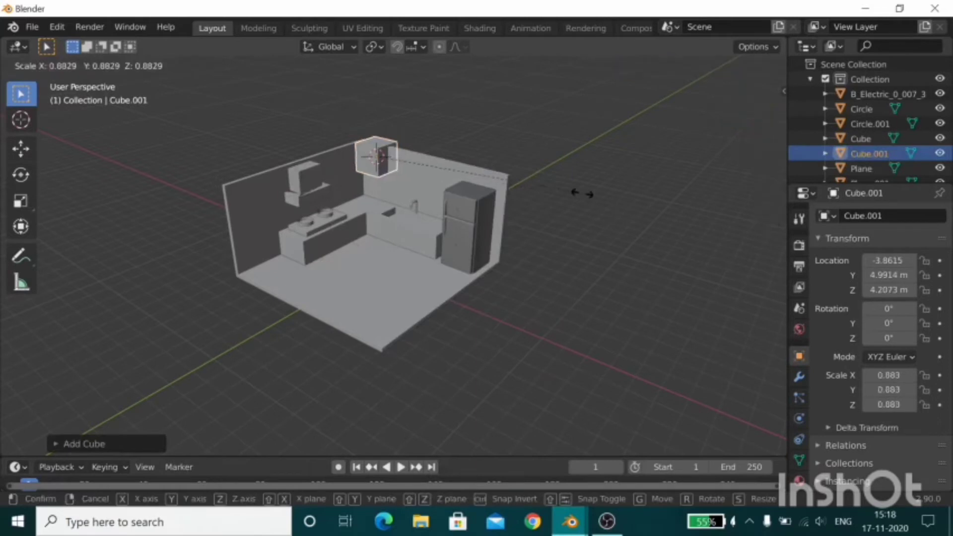
pyautogui.press('x')
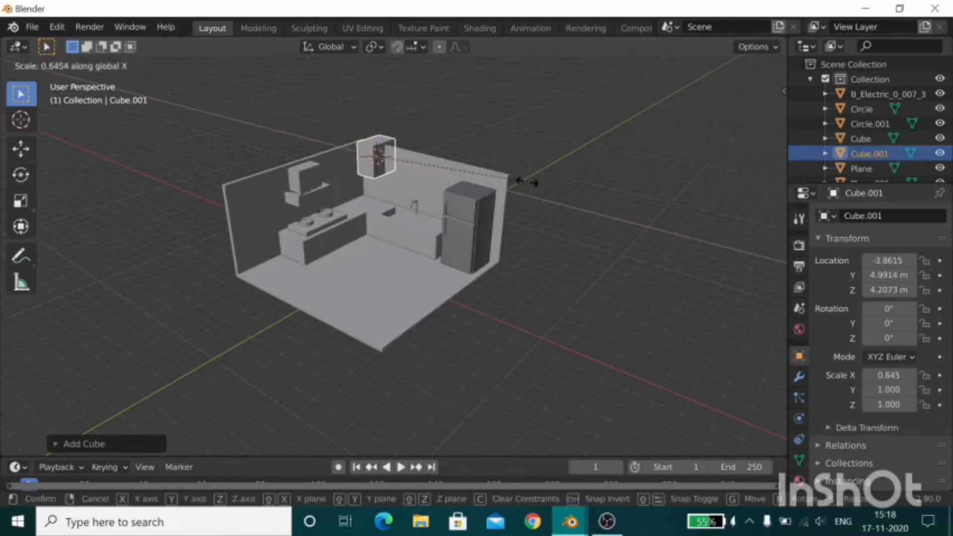
pyautogui.click(527, 182)
pyautogui.press('s')
pyautogui.press('y')
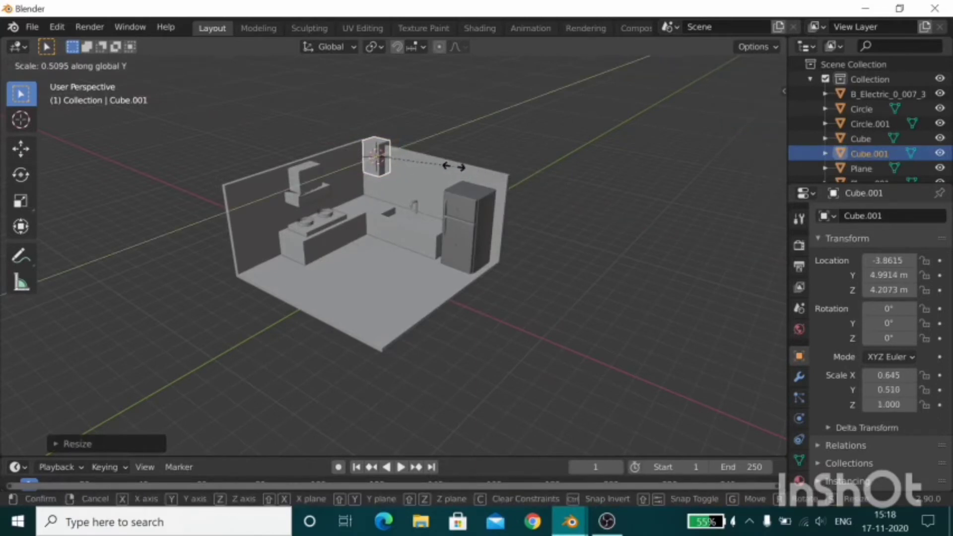
pyautogui.click(454, 167)
pyautogui.press('g')
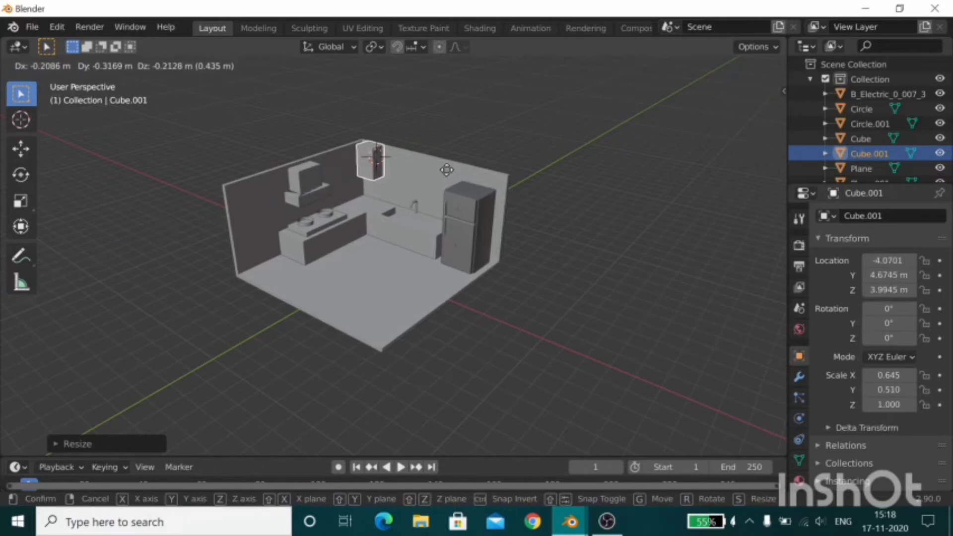
pyautogui.click(445, 171)
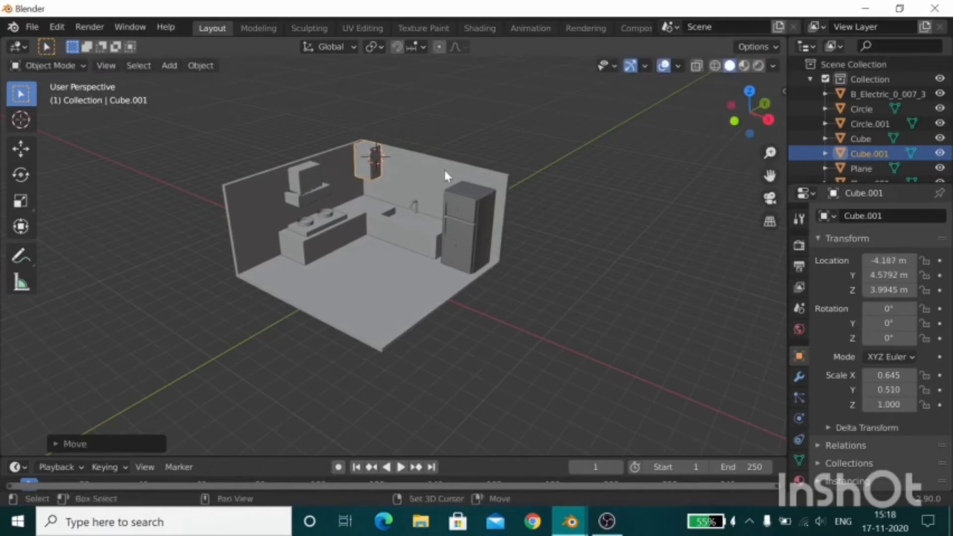
# Step: Duplicate the cabinet three times along X, forming a row of four up to the fridge
pyautogui.hotkey('shift', 'd')
pyautogui.press('x')
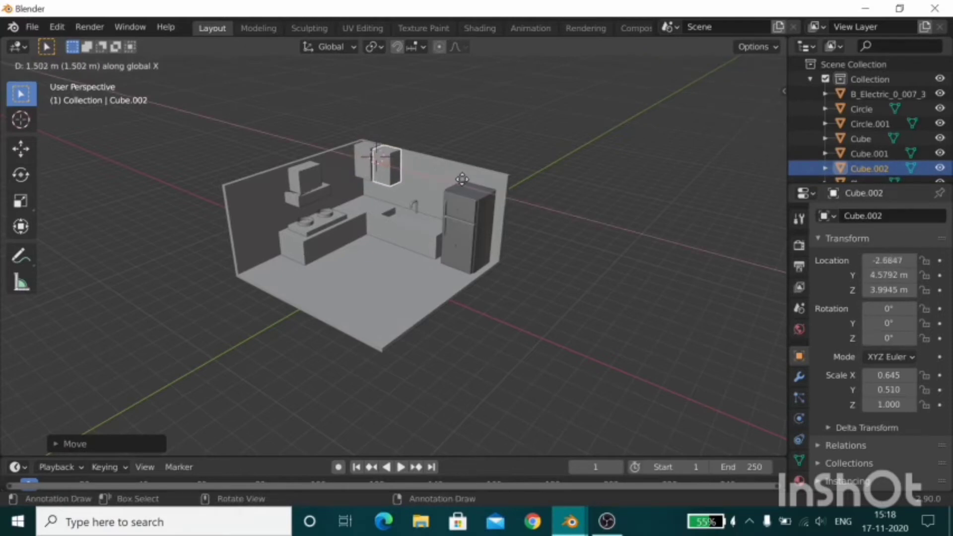
pyautogui.click(462, 180)
pyautogui.hotkey('shift', 'd')
pyautogui.press('x')
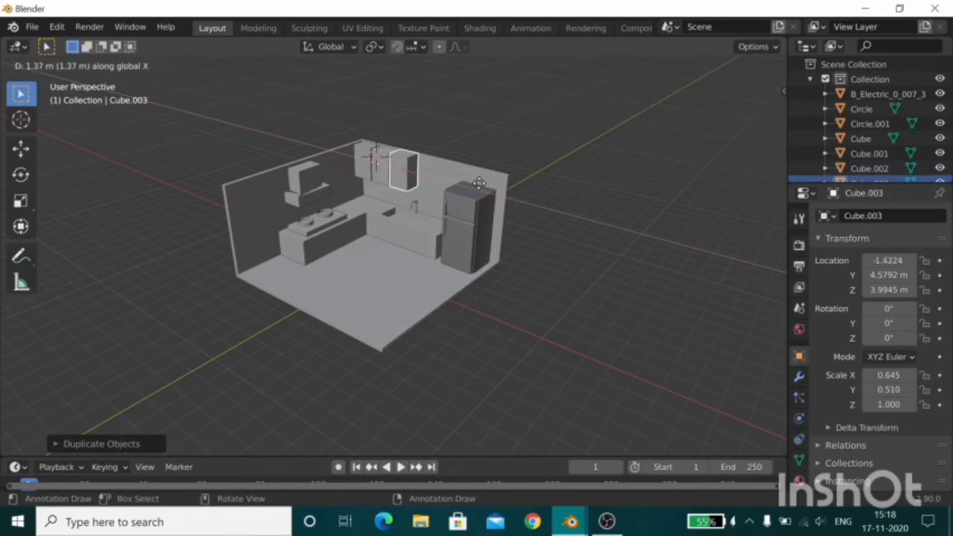
pyautogui.click(482, 185)
pyautogui.hotkey('shift', 'd')
pyautogui.press('x')
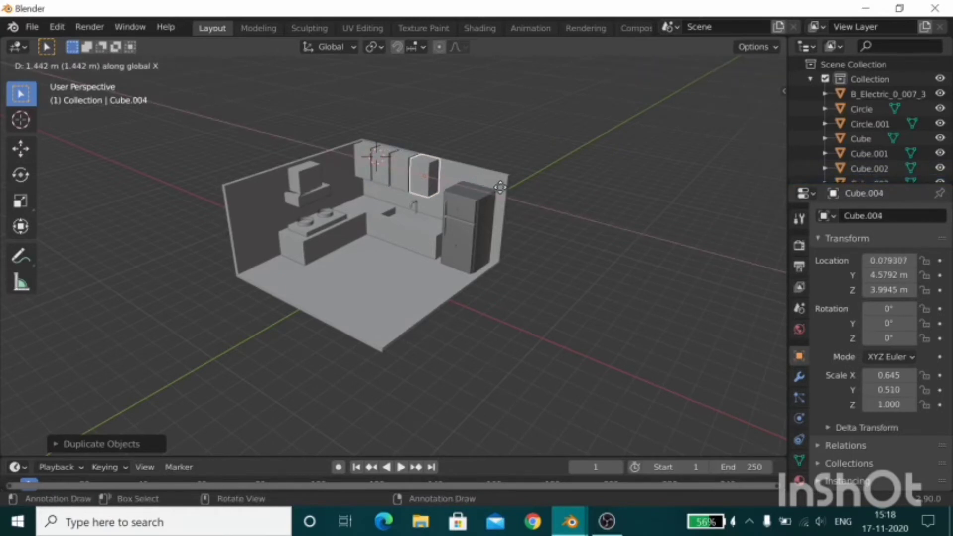
pyautogui.click(500, 187)
pyautogui.moveTo(368, 160)
pyautogui.mouseDown(button='middle')
pyautogui.moveTo(451, 175)
pyautogui.moveTo(404, 163)
pyautogui.mouseUp(button='middle')
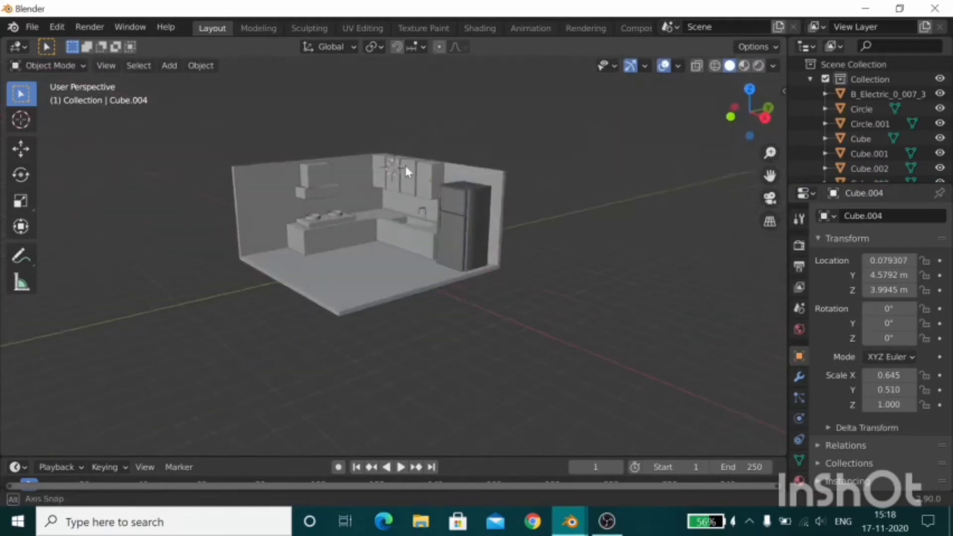
pyautogui.moveTo(571, 523)
pyautogui.click(642, 459)
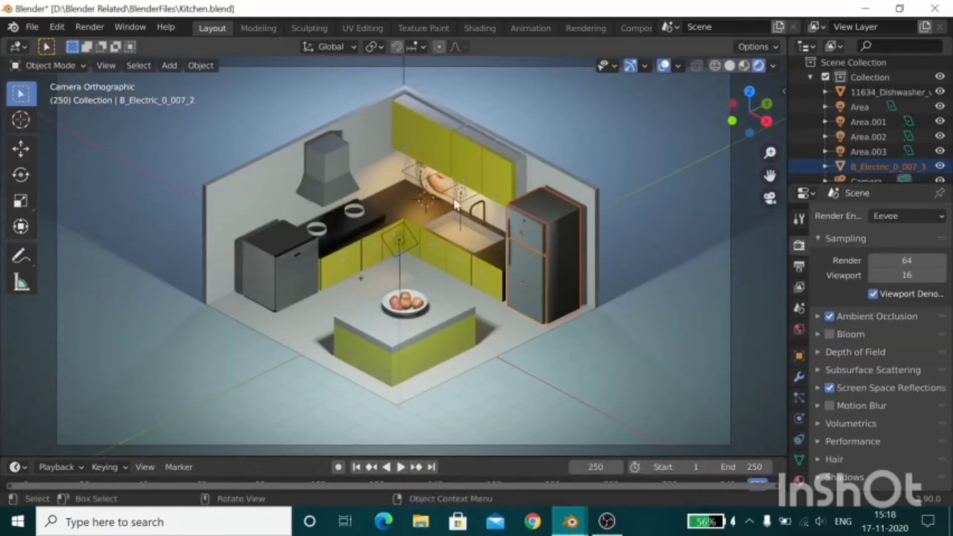
pyautogui.click(403, 148)
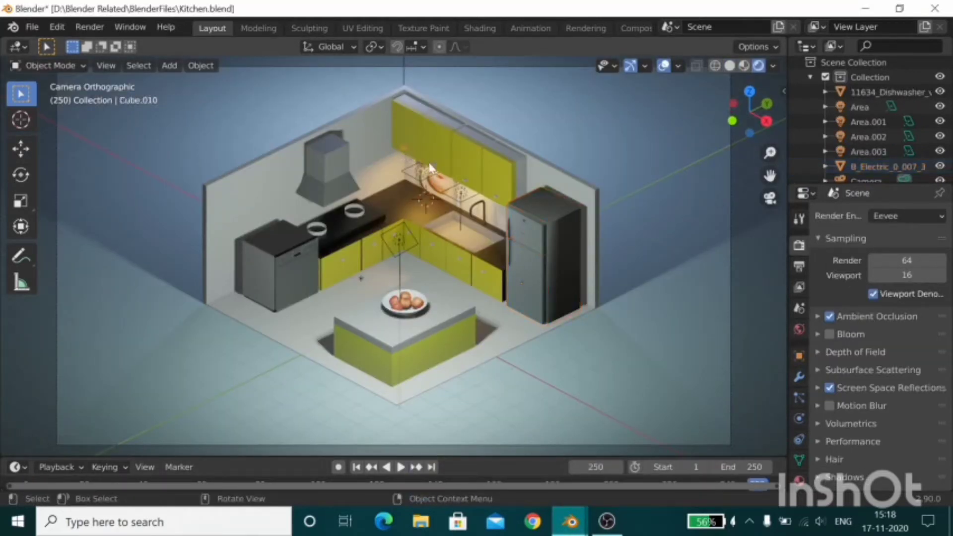
pyautogui.moveTo(571, 523)
pyautogui.click(458, 424)
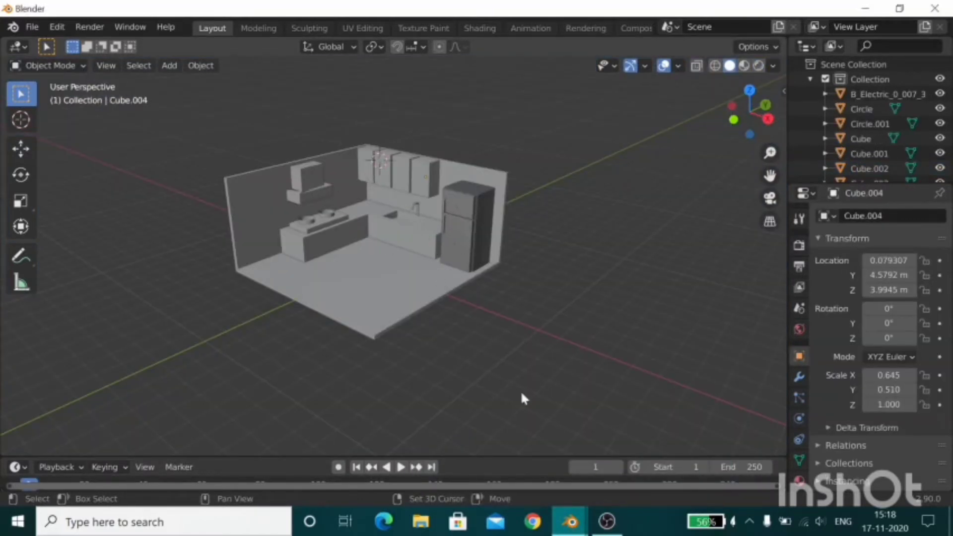
# Step: Reset the 3D cursor to world origin and add a cube shrunk to 0.201
pyautogui.hotkey('shift', 's')
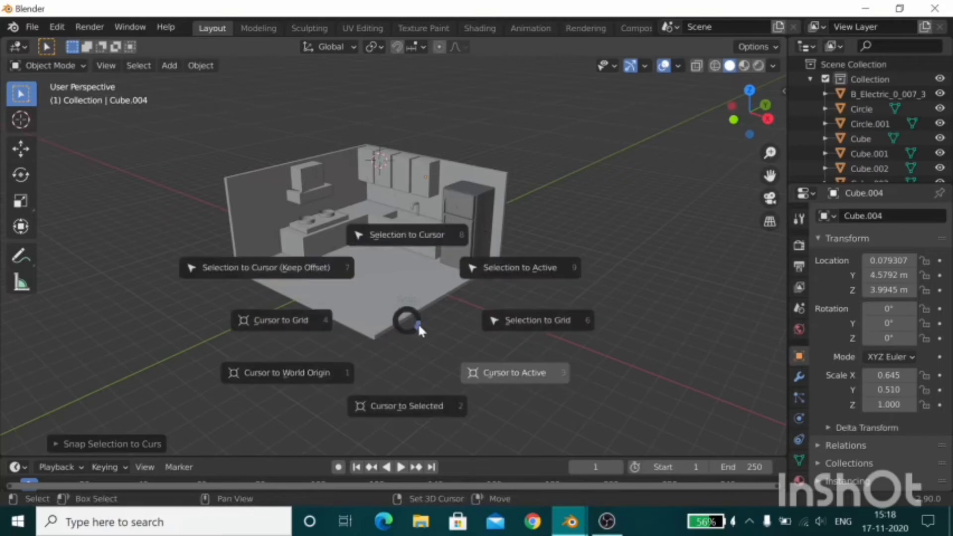
pyautogui.click(311, 373)
pyautogui.hotkey('shift', 'a')
pyautogui.moveTo(335, 207)
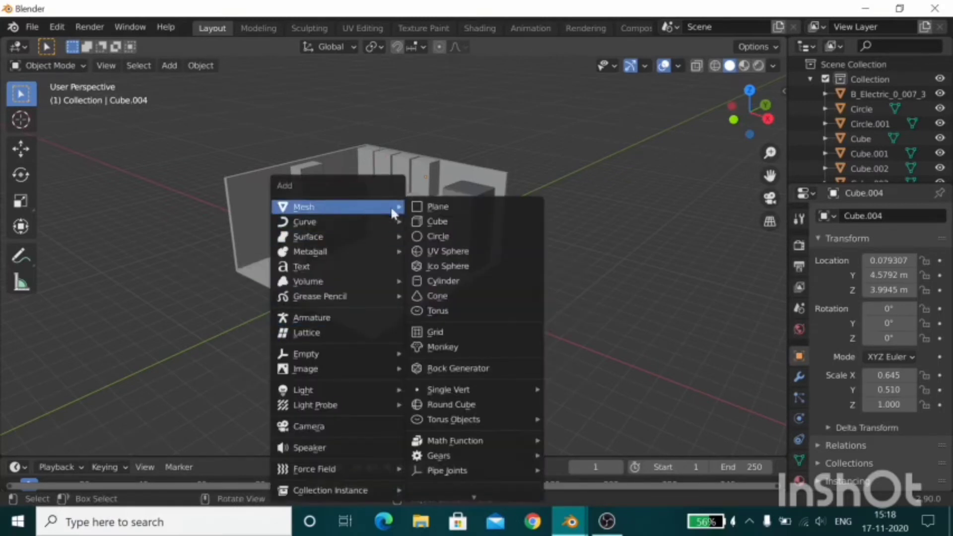
pyautogui.click(479, 224)
pyautogui.press('s')
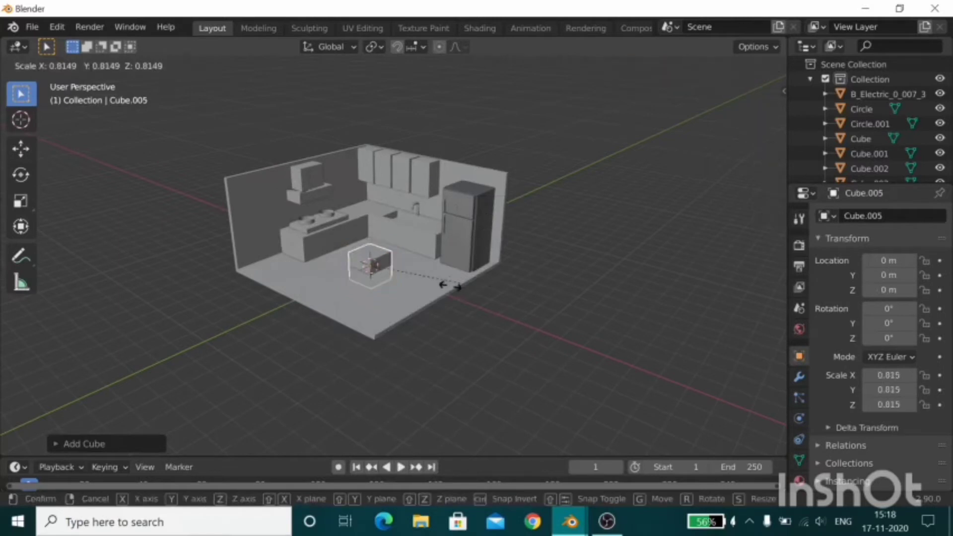
pyautogui.click(405, 278)
pyautogui.scroll(10, 383, 279)
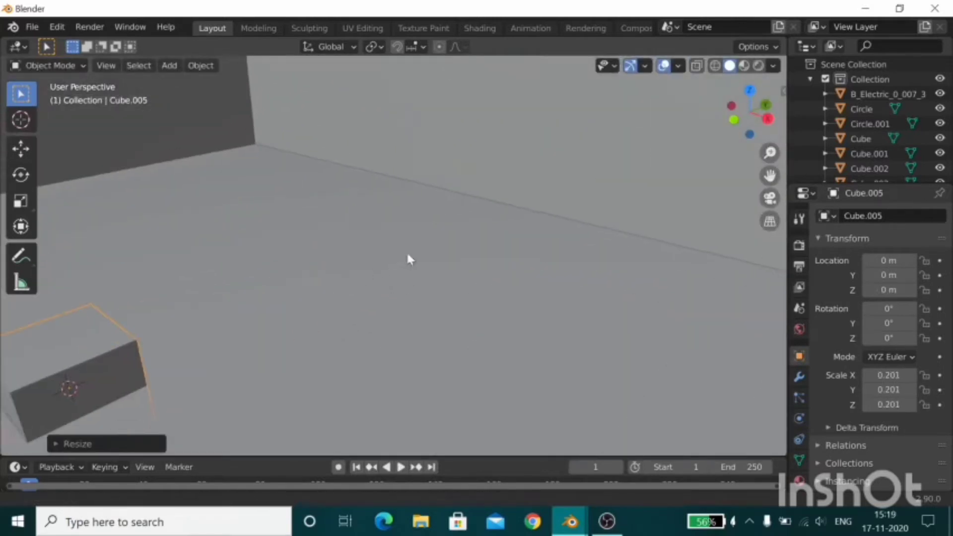
pyautogui.keyDown('shift'); pyautogui.moveTo(406, 251); pyautogui.dragTo(530, 204, button='middle'); pyautogui.keyUp('shift')
# Step: Raise the small cube along Z
pyautogui.press('g')
pyautogui.press('z')
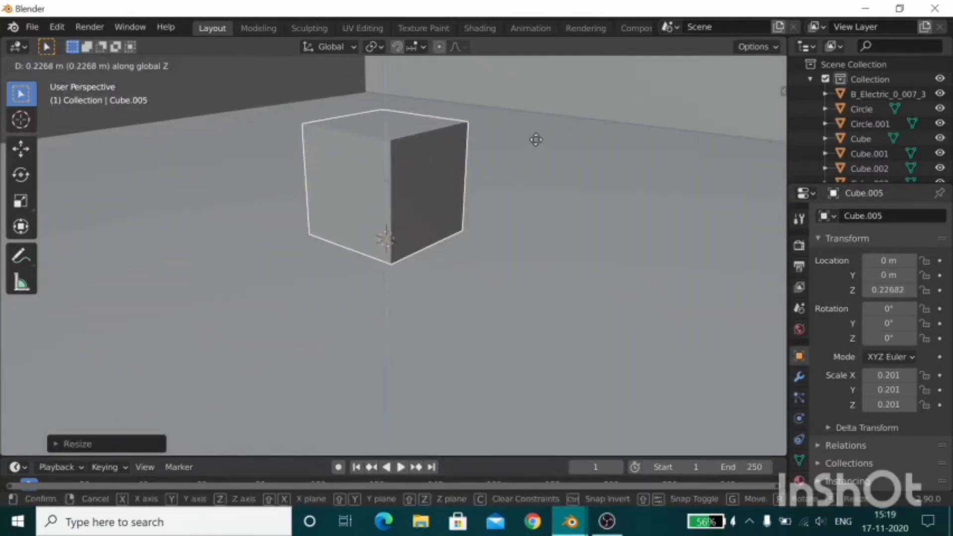
pyautogui.click(534, 124)
pyautogui.scroll(-3, 446, 152)
# Step: In Edit Mode, add a centred loop cut around the middle of the cube
pyautogui.press('Tab')
pyautogui.moveTo(446, 152); pyautogui.dragTo(438, 154, button='middle')
pyautogui.hotkey('ctrl', 'r')
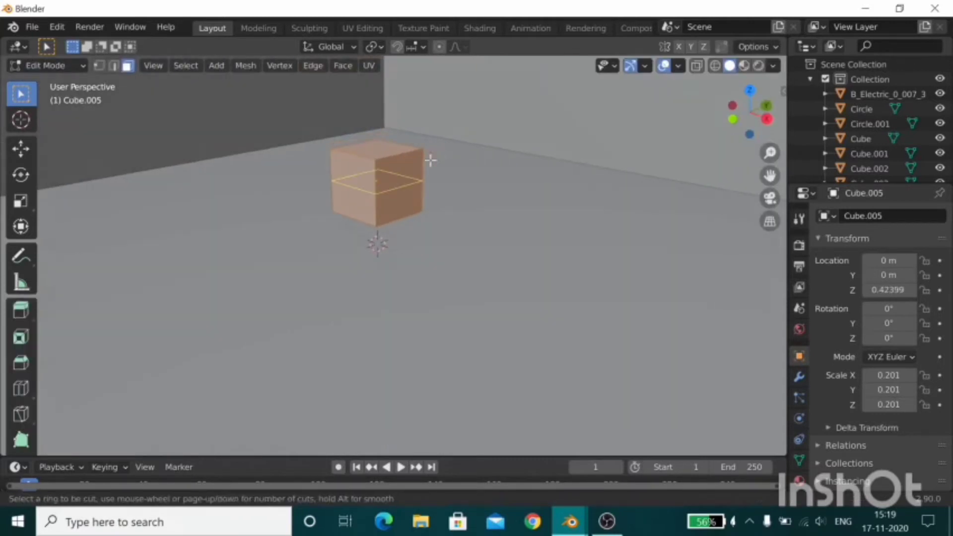
pyautogui.click(430, 160)
pyautogui.rightClick(411, 169)
pyautogui.moveTo(454, 194); pyautogui.dragTo(432, 171, button='middle')
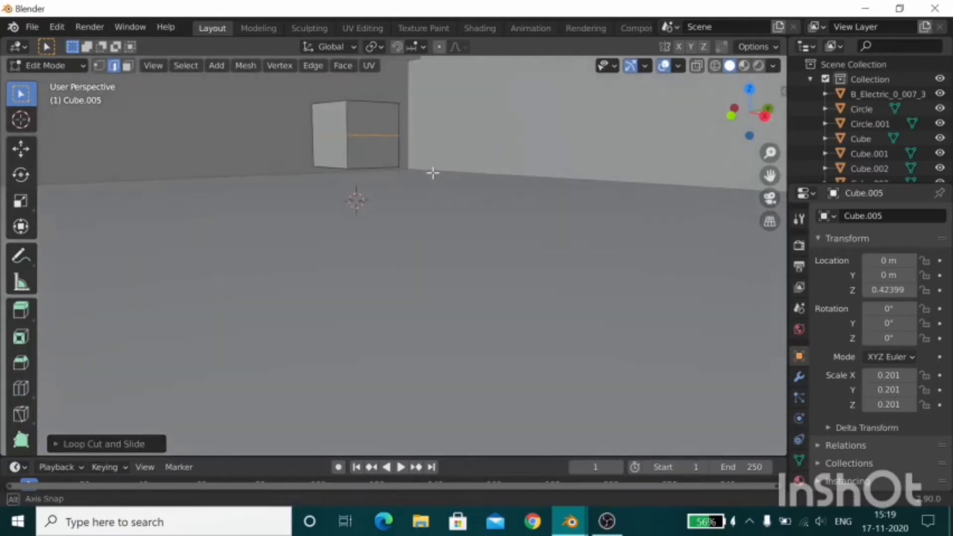
pyautogui.moveTo(376, 164)
pyautogui.mouseDown(button='middle')
pyautogui.moveTo(366, 145)
pyautogui.moveTo(376, 162)
pyautogui.mouseUp(button='middle')
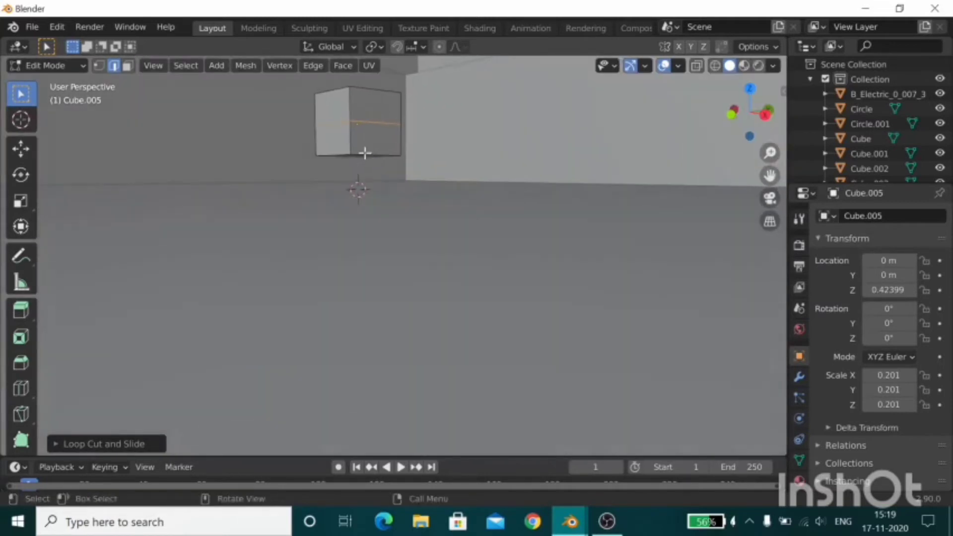
# Step: Scale out the lower part to make a flared base and shift it along Z
pyautogui.click(365, 154)
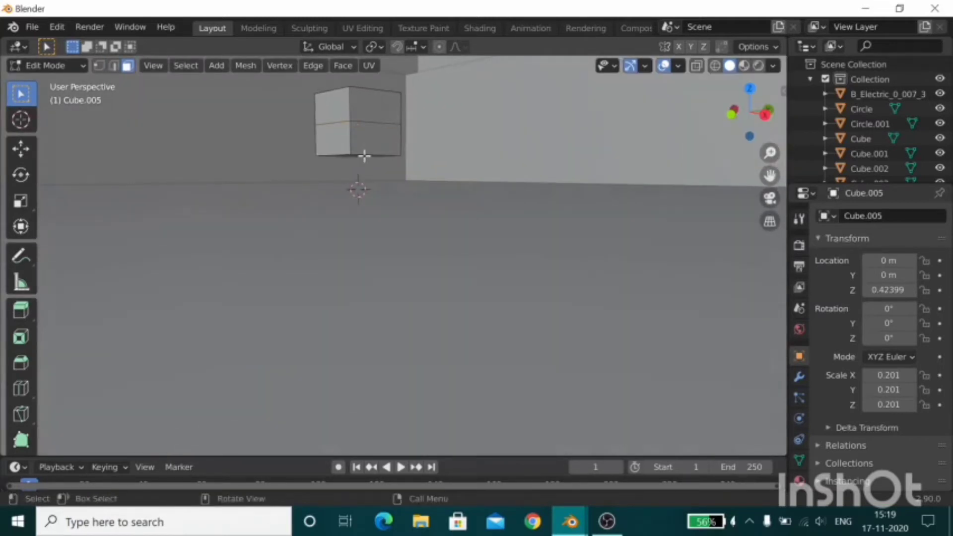
pyautogui.moveTo(394, 144); pyautogui.dragTo(400, 166, button='middle')
pyautogui.press('s')
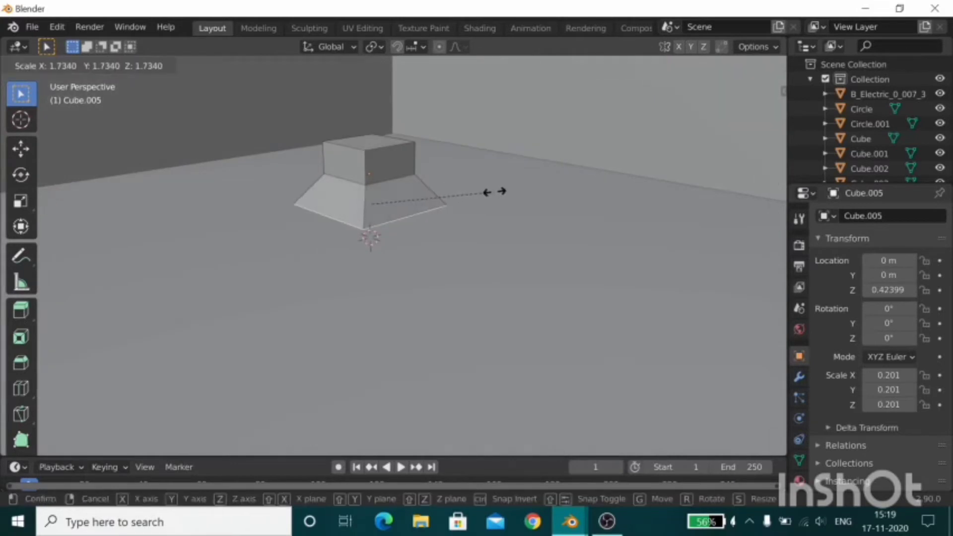
pyautogui.click(490, 189)
pyautogui.press('g')
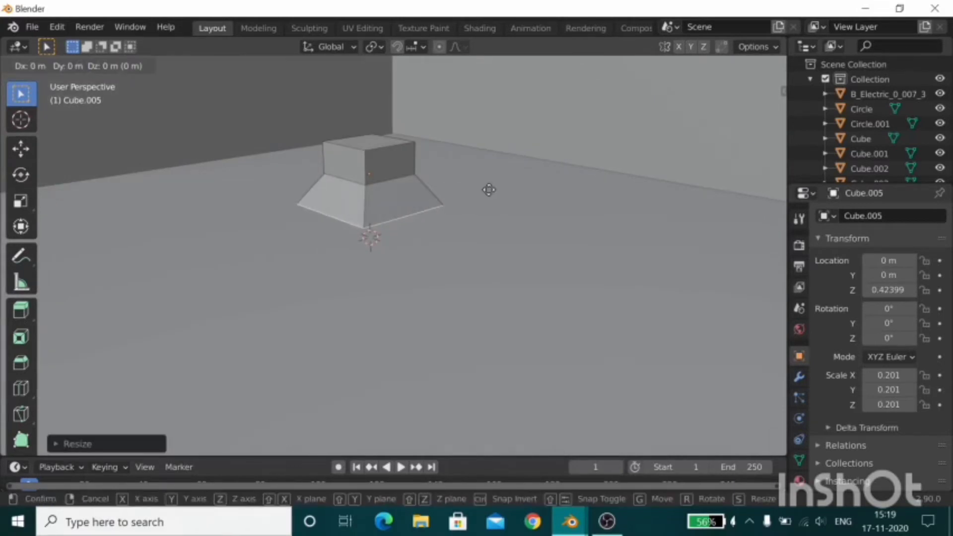
pyautogui.press('z')
pyautogui.click(486, 181)
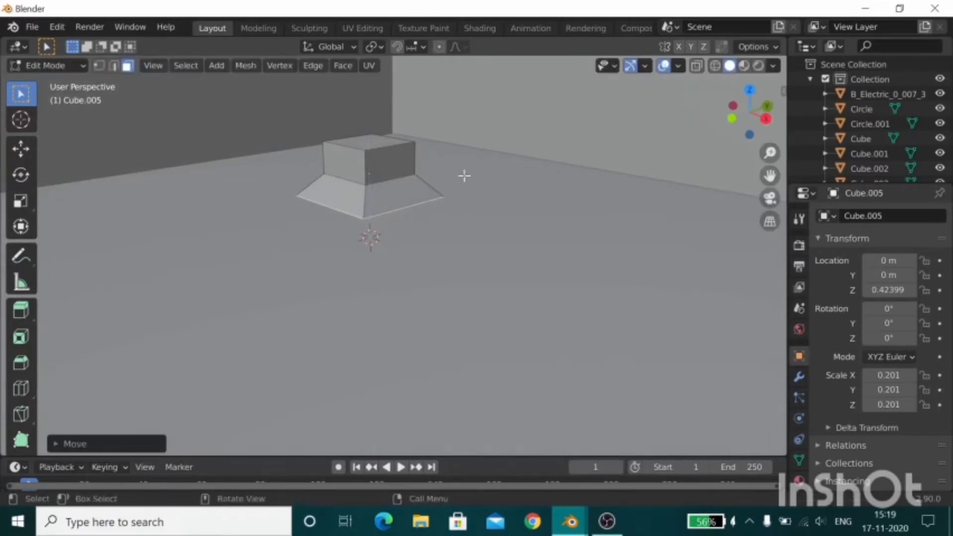
pyautogui.scroll(-5, 508, 175)
# Step: In Object Mode, shrink the knob to 0.090 and rotate it 90° about X and 180° about Z
pyautogui.press('Tab')
pyautogui.press('s')
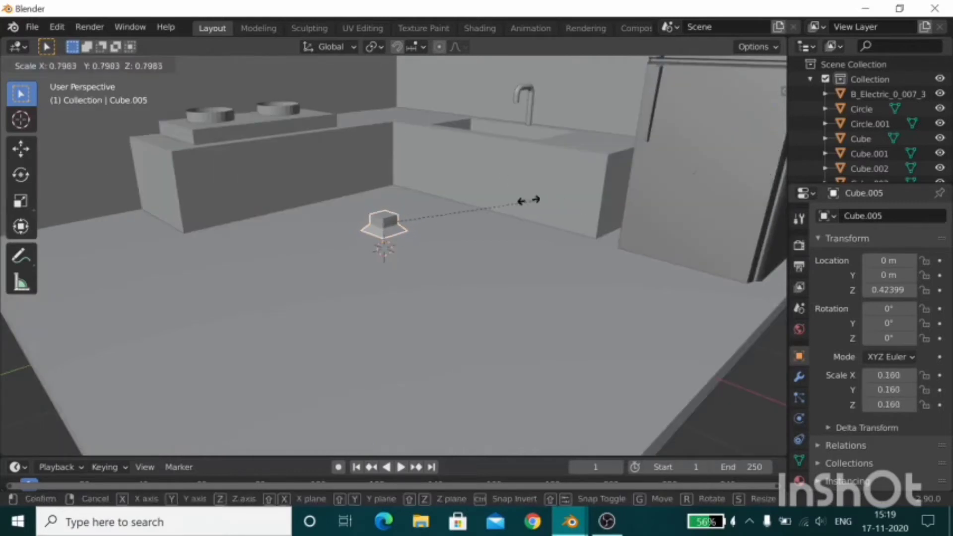
pyautogui.click(469, 198)
pyautogui.press('r')
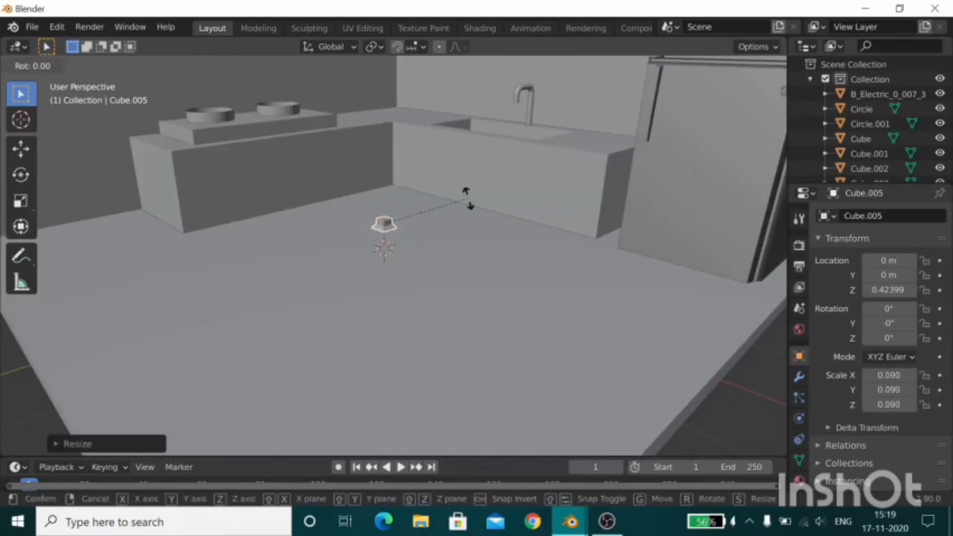
pyautogui.write('x9')
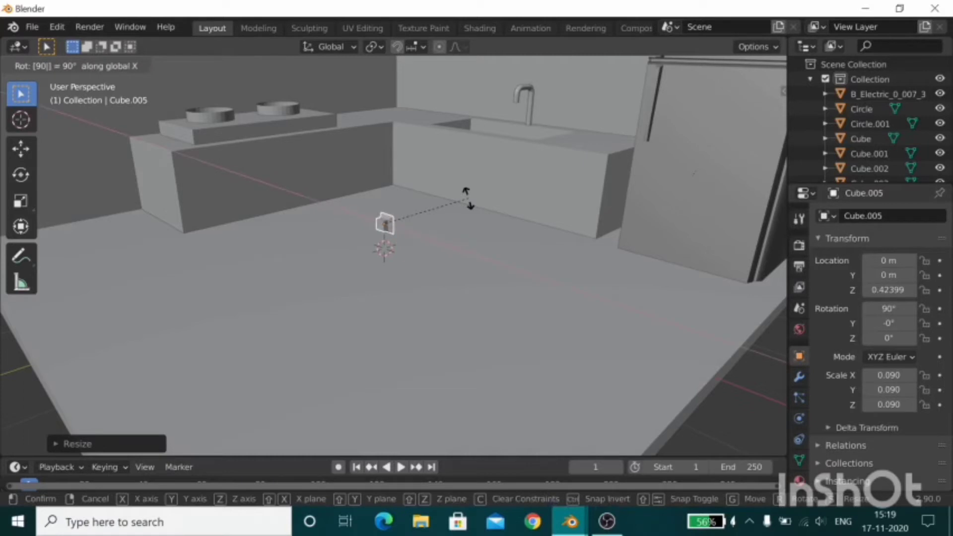
pyautogui.click(469, 198)
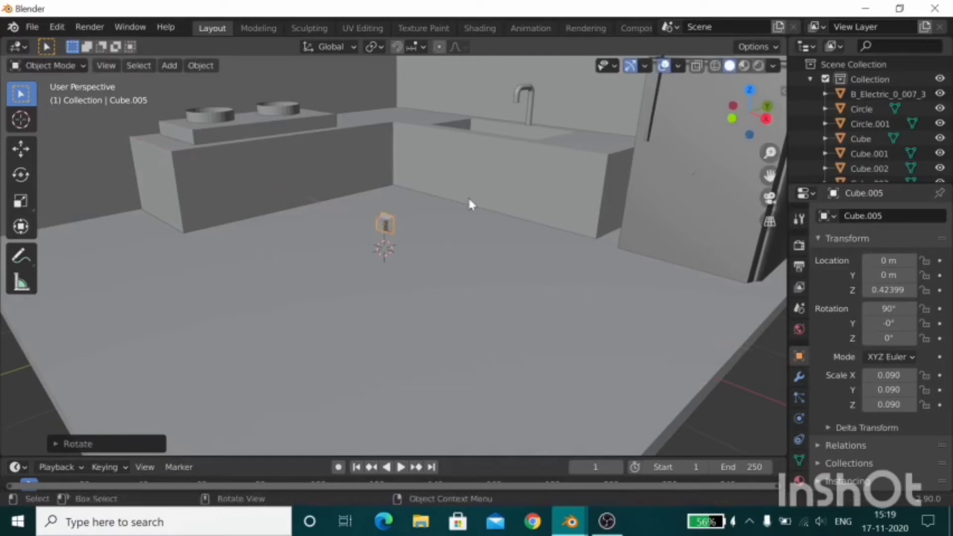
pyautogui.write('rz90')
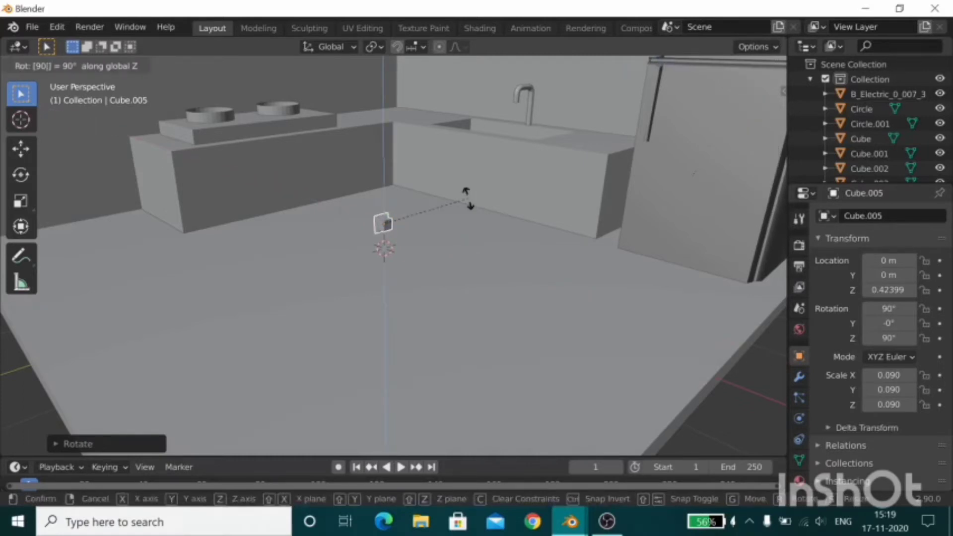
pyautogui.press('BackSpace')
pyautogui.write('80')
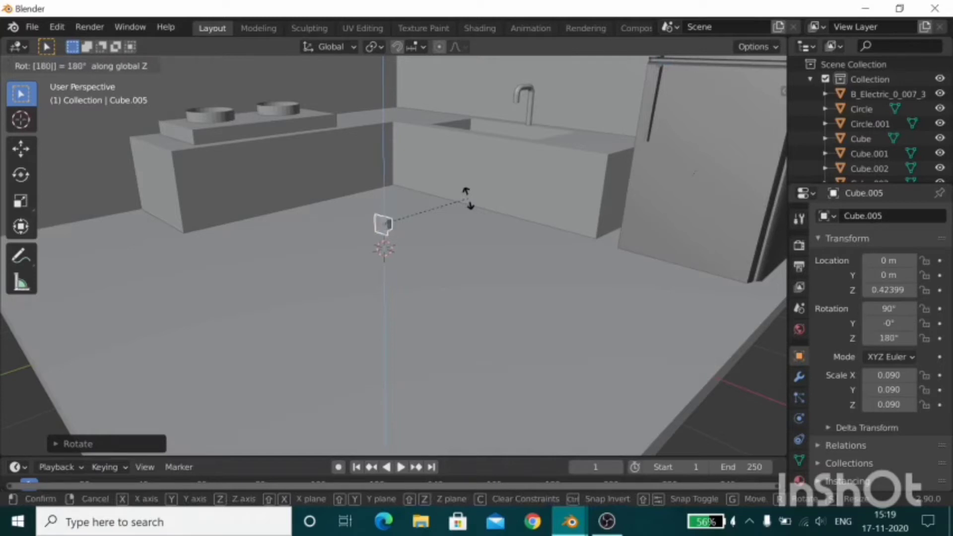
pyautogui.press('Return')
# Step: Shrink the knob further to 0.059 scale
pyautogui.press('s')
pyautogui.click(474, 334)
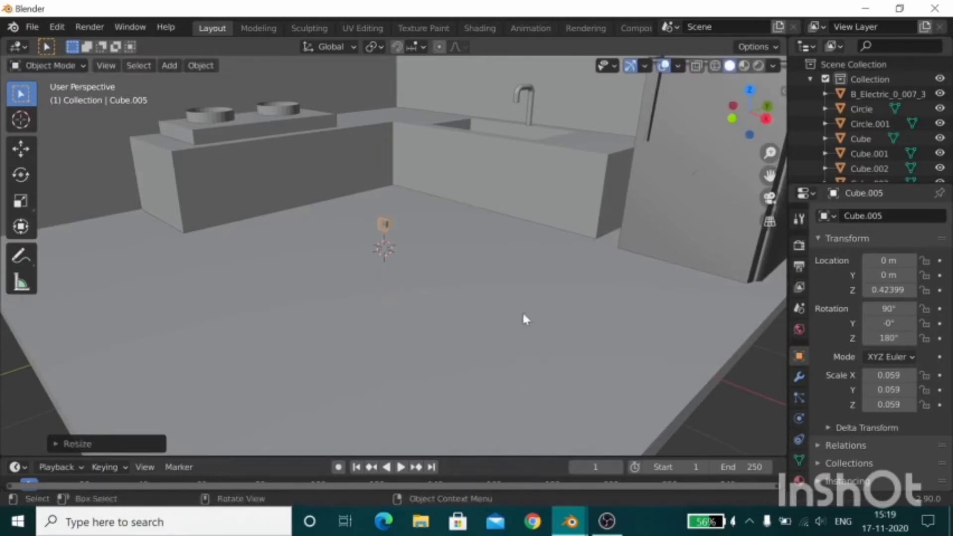
pyautogui.moveTo(523, 311)
pyautogui.mouseDown(button='middle')
pyautogui.moveTo(421, 299)
pyautogui.moveTo(481, 329)
pyautogui.moveTo(535, 339)
pyautogui.mouseUp(button='middle')
pyautogui.scroll(-2, 533, 334)
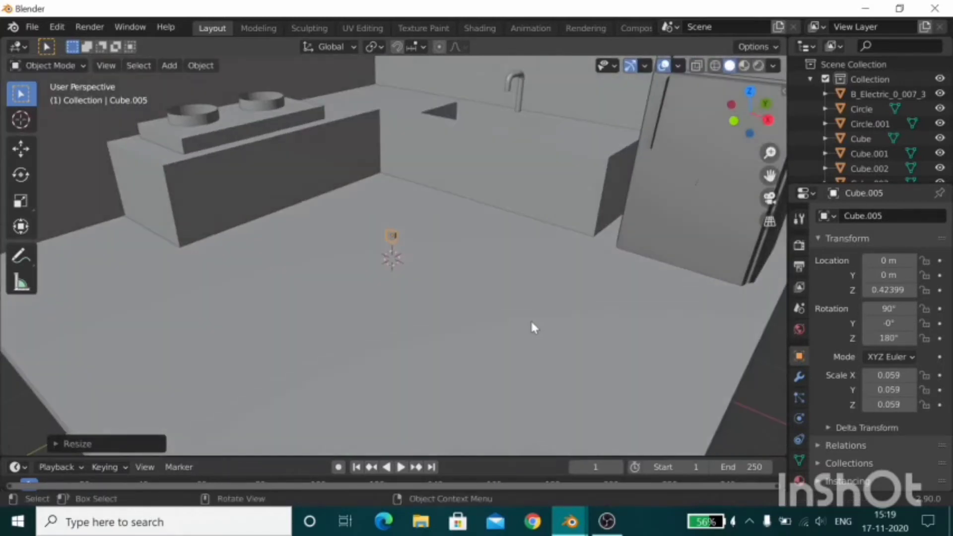
pyautogui.scroll(-5, 533, 313)
# Step: Move the knob up to cabinet height and onto the leftmost wall cabinet
pyautogui.press('g')
pyautogui.click(514, 161)
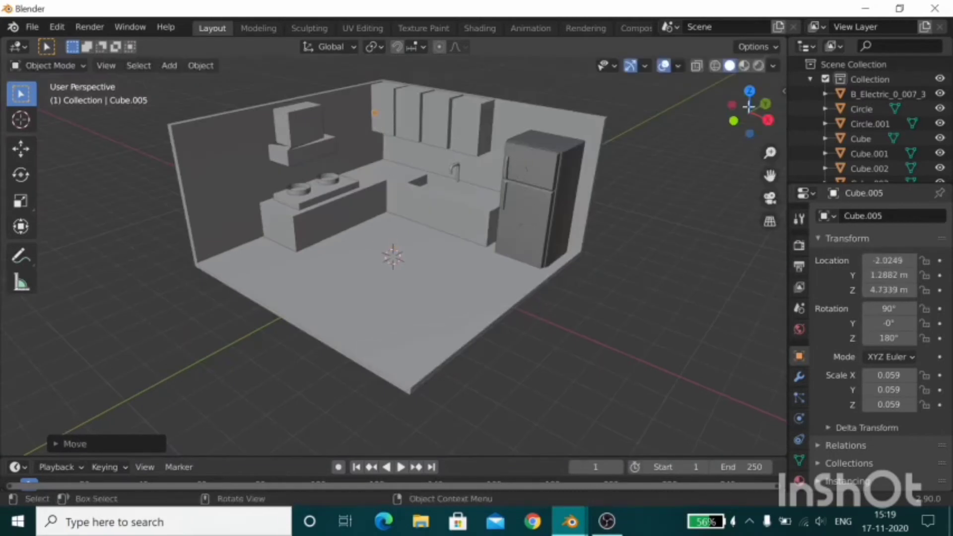
pyautogui.click(745, 107)
pyautogui.scroll(5, 465, 262)
pyautogui.rightClick(463, 251)
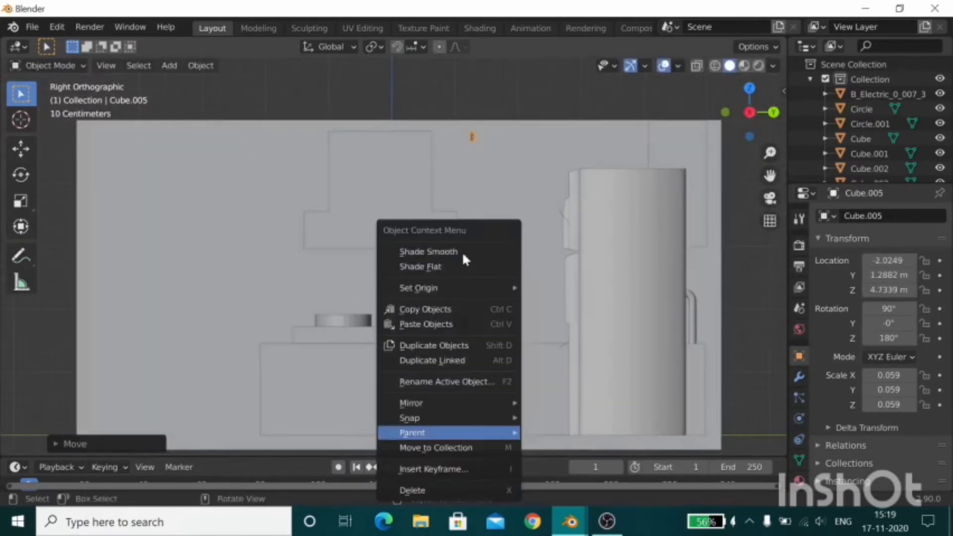
pyautogui.keyDown('ctrl'); pyautogui.scroll(-2, 619, 215); pyautogui.keyUp('ctrl')
pyautogui.press('g')
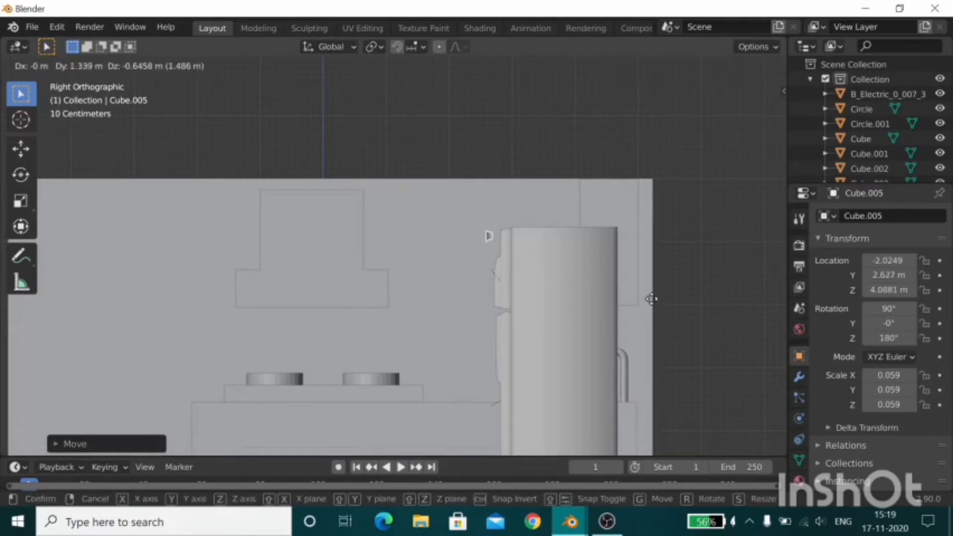
pyautogui.click(713, 334)
pyautogui.moveTo(591, 293)
pyautogui.mouseDown(button='middle')
pyautogui.moveTo(666, 319)
pyautogui.moveTo(714, 182)
pyautogui.moveTo(472, 250)
pyautogui.mouseUp(button='middle')
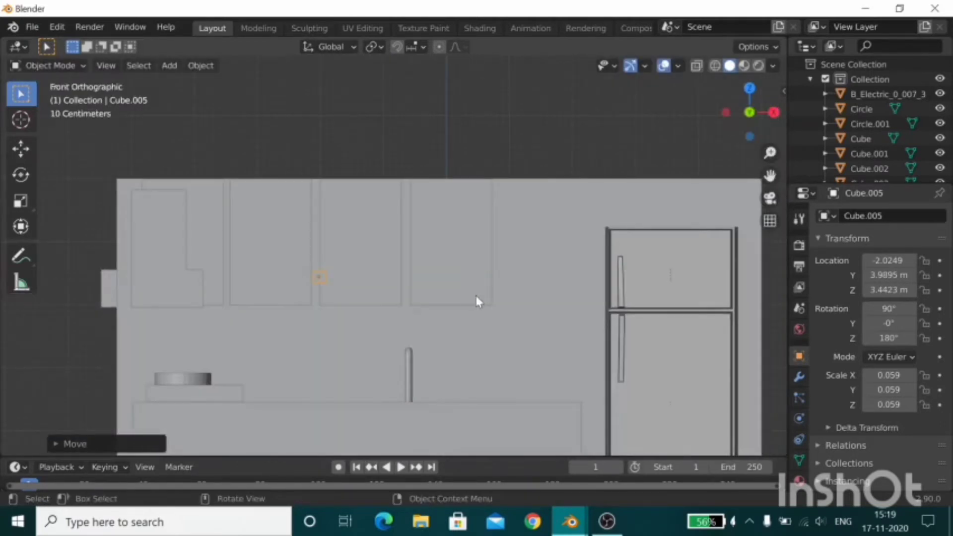
pyautogui.press('g')
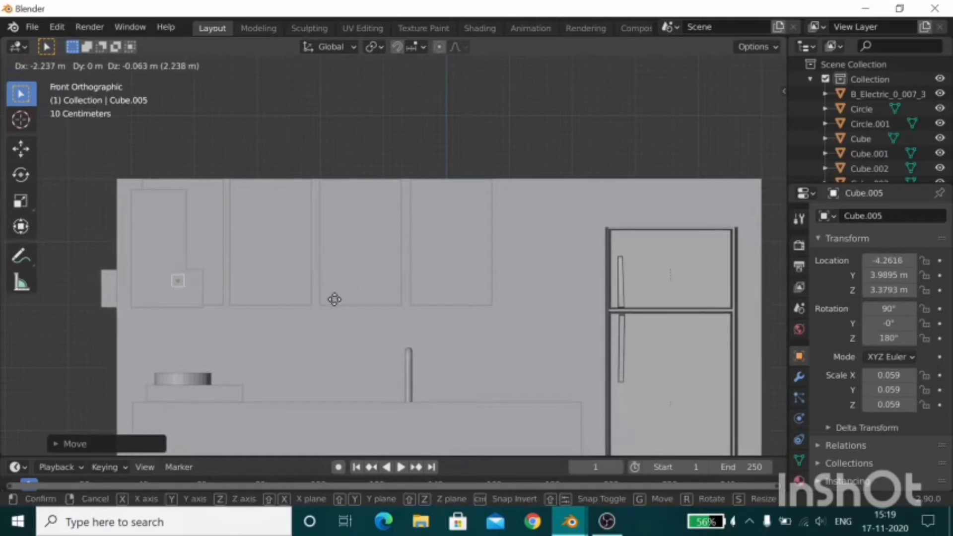
pyautogui.click(337, 296)
pyautogui.moveTo(511, 302)
pyautogui.mouseDown(button='middle')
pyautogui.moveTo(374, 356)
pyautogui.moveTo(440, 323)
pyautogui.mouseUp(button='middle')
# Step: In top view, duplicate the knob three times along X onto the other three cabinets
pyautogui.moveTo(748, 107); pyautogui.dragTo(733, 111)
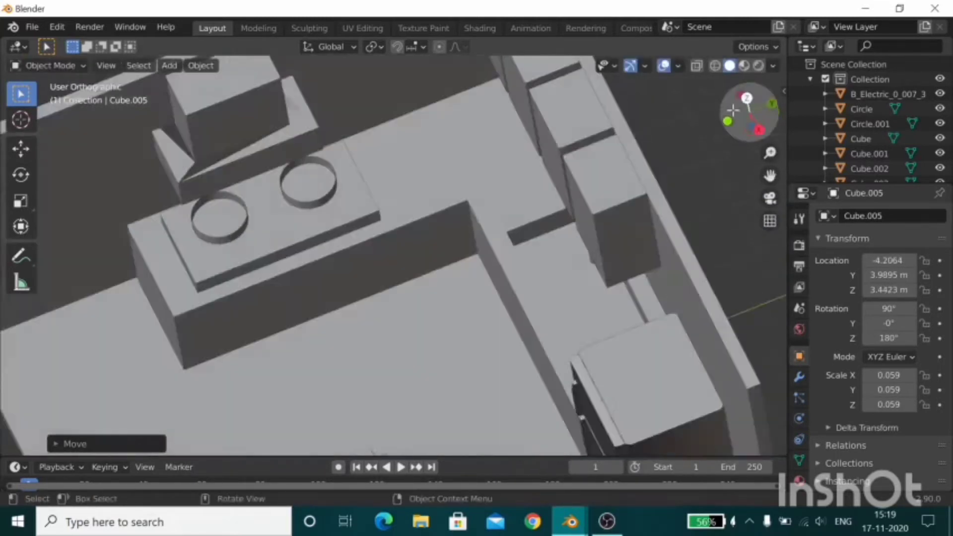
pyautogui.click(748, 97)
pyautogui.keyDown('shift'); pyautogui.moveTo(633, 219); pyautogui.dragTo(730, 274, button='middle'); pyautogui.keyUp('shift')
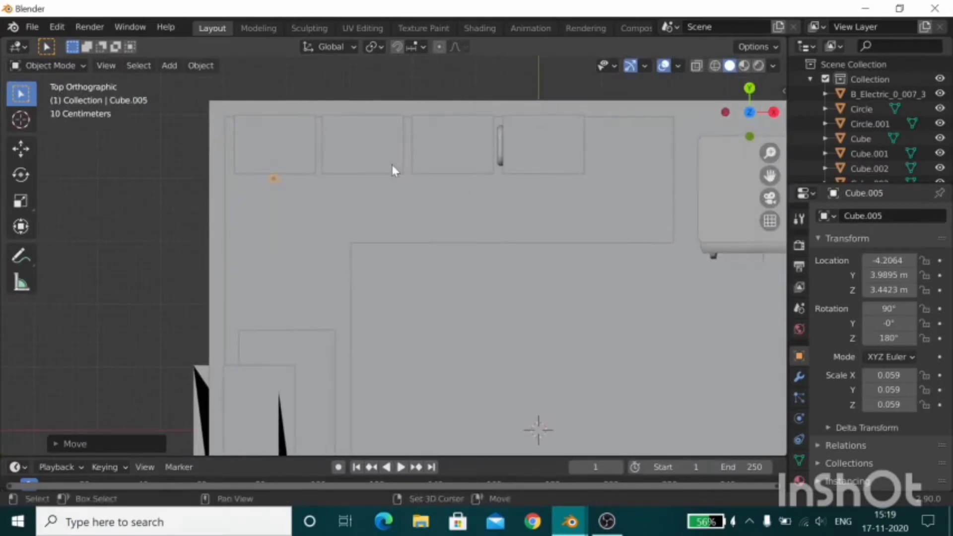
pyautogui.hotkey('shift', 'd')
pyautogui.press('x')
pyautogui.click(481, 175)
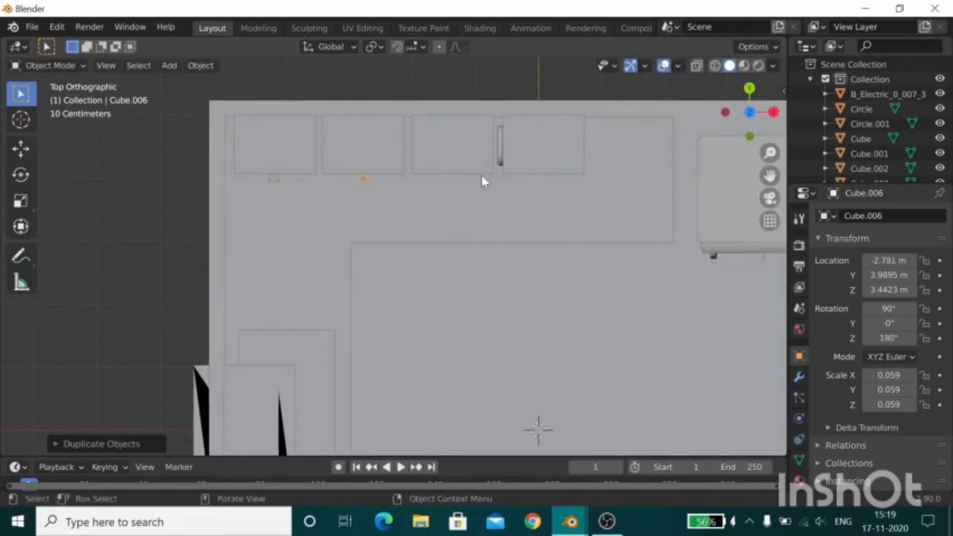
pyautogui.hotkey('shift', 'd')
pyautogui.press('x')
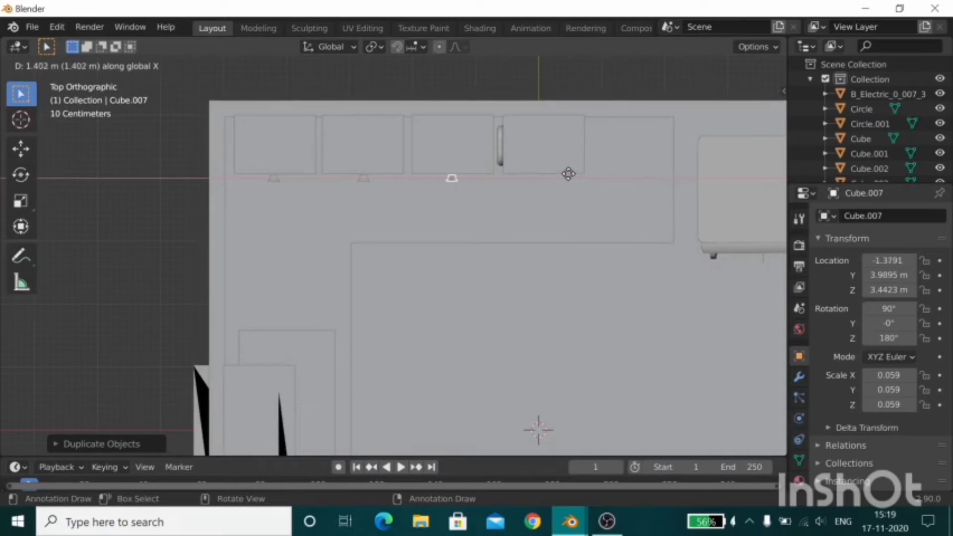
pyautogui.click(568, 174)
pyautogui.hotkey('shift', 'd')
pyautogui.press('x')
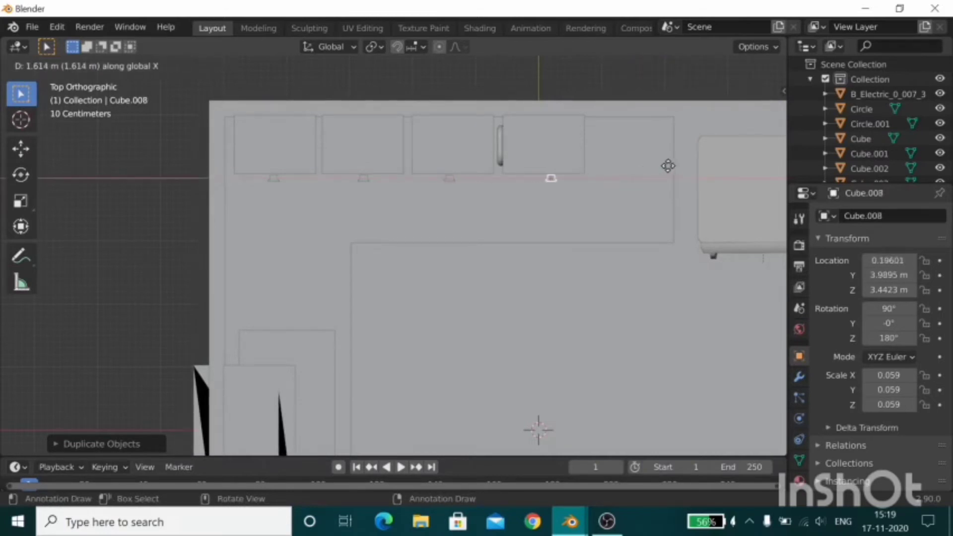
pyautogui.click(666, 165)
# Step: Return to a frontal 3D view and select two of the upper wall cabinets
pyautogui.moveTo(586, 151)
pyautogui.mouseDown(button='middle')
pyautogui.moveTo(639, 190)
pyautogui.moveTo(577, 73)
pyautogui.moveTo(586, 162)
pyautogui.mouseUp(button='middle')
pyautogui.moveTo(640, 228)
pyautogui.mouseDown(button='middle')
pyautogui.moveTo(624, 160)
pyautogui.moveTo(481, 175)
pyautogui.mouseUp(button='middle')
pyautogui.click(483, 184)
pyautogui.keyDown('shift'); pyautogui.click(418, 157); pyautogui.keyUp('shift')
# Step: Add the remaining wall cabinet to the selection and rescale the cabinets' width along X
pyautogui.keyDown('shift'); pyautogui.click(371, 145); pyautogui.keyUp('shift')
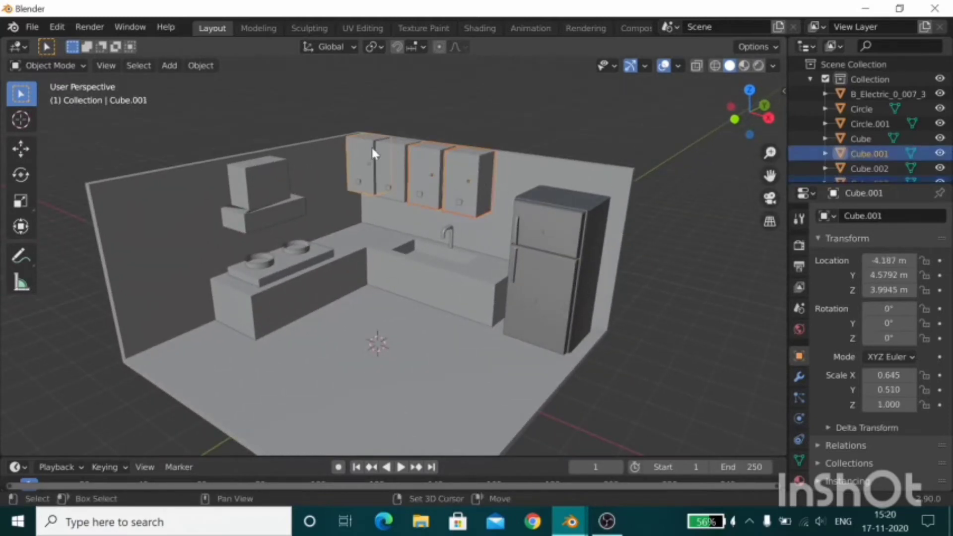
pyautogui.press('s')
pyautogui.press('x')
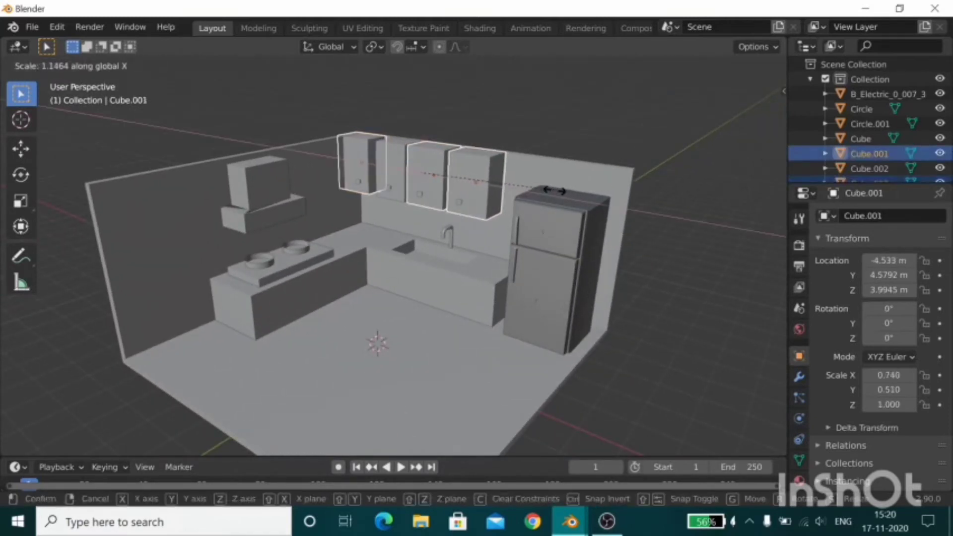
pyautogui.click(539, 179)
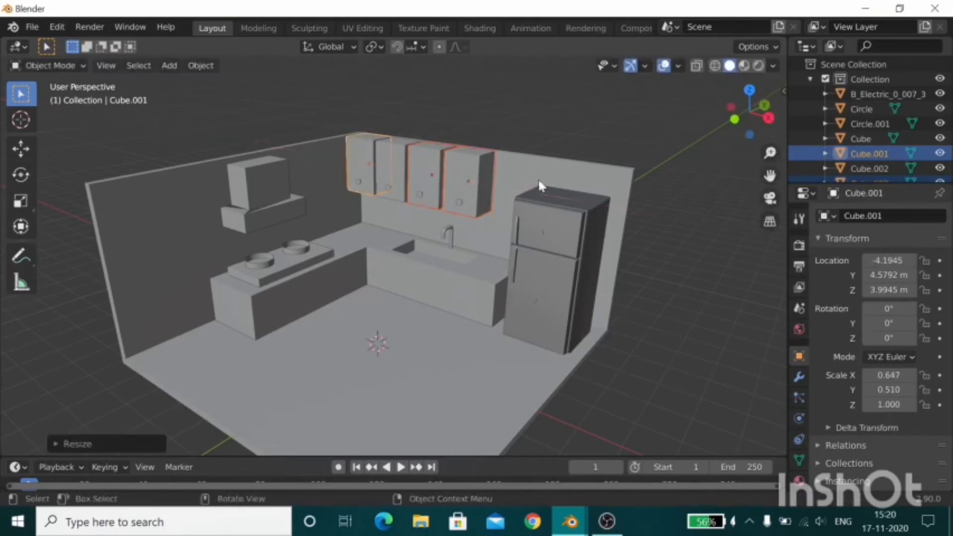
pyautogui.click(587, 145)
pyautogui.moveTo(588, 145); pyautogui.dragTo(569, 167, button='middle')
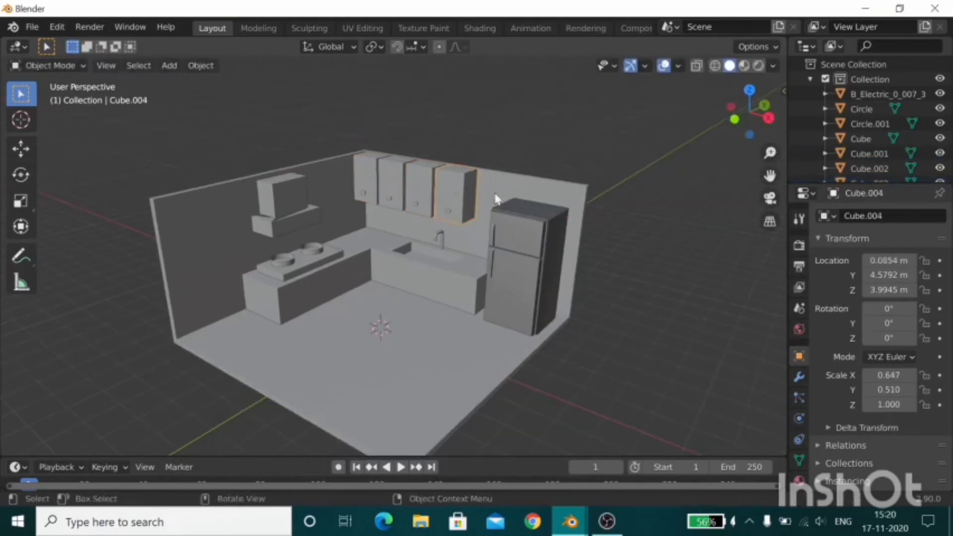
# Step: Slide Cube.004 along X to -0.08015, then move Cube.003 and Cube.004 together along the wall
pyautogui.press('g')
pyautogui.press('z')
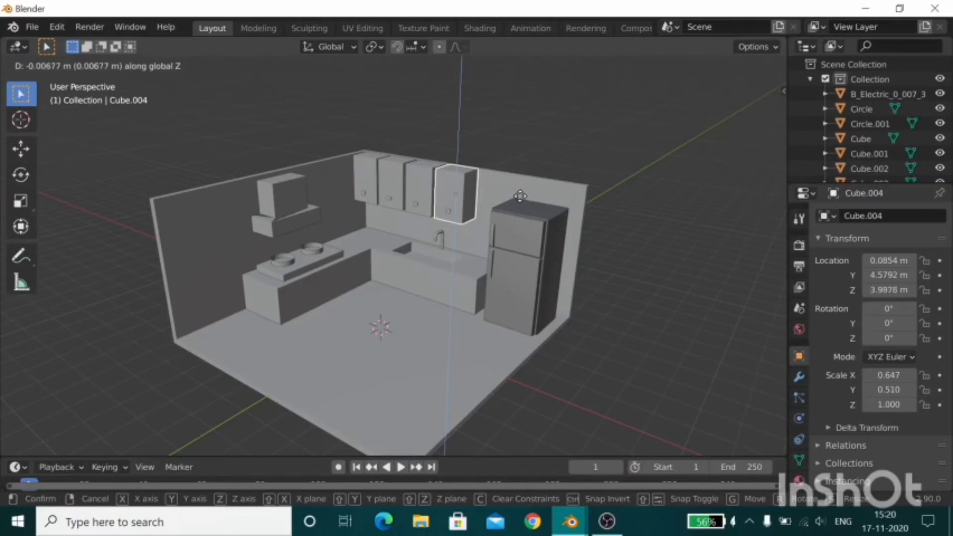
pyautogui.press('x')
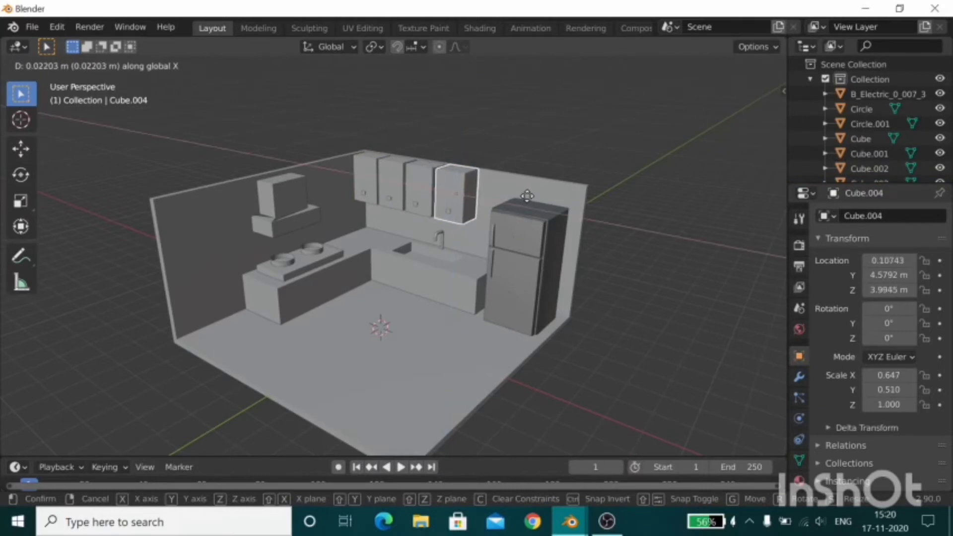
pyautogui.click(526, 195)
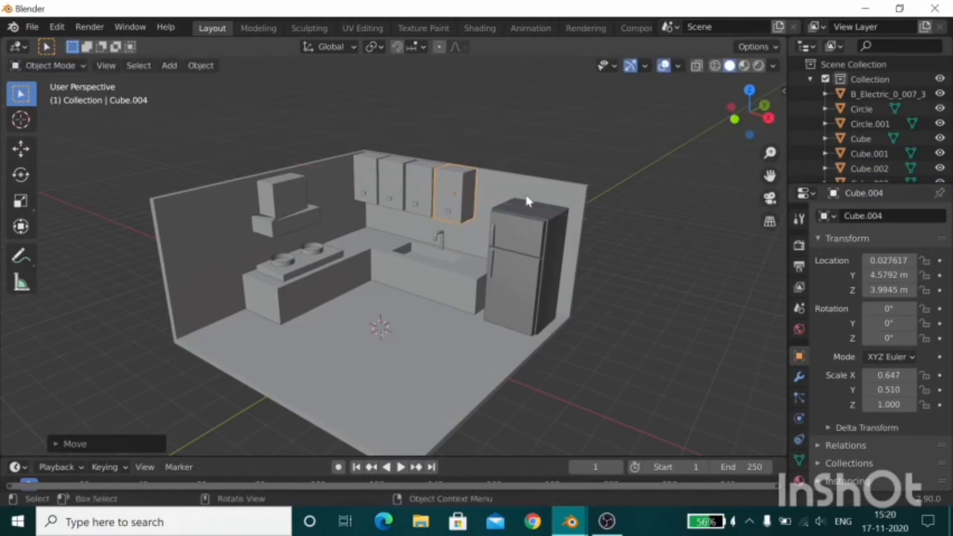
pyautogui.click(430, 179)
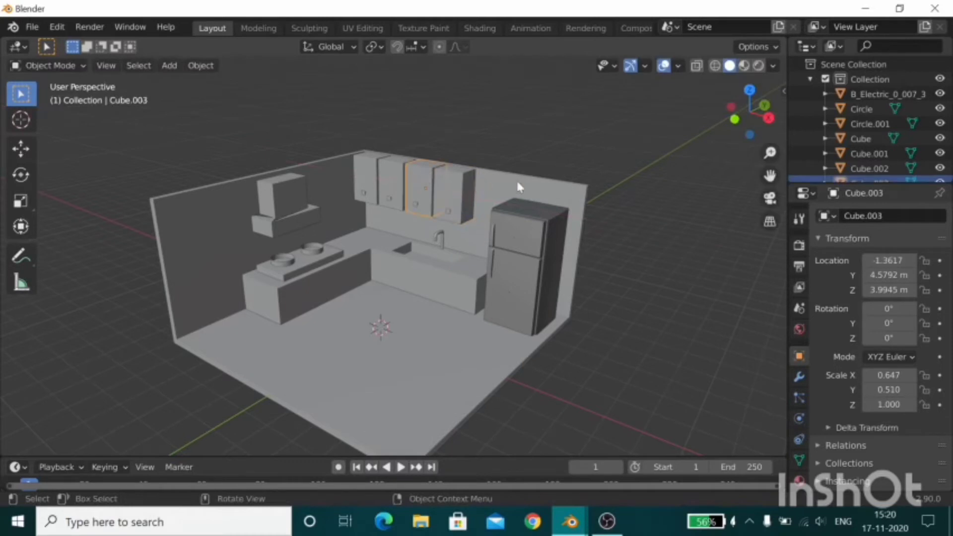
pyautogui.keyDown('shift'); pyautogui.click(447, 181); pyautogui.keyUp('shift')
pyautogui.press('g')
pyautogui.press('x')
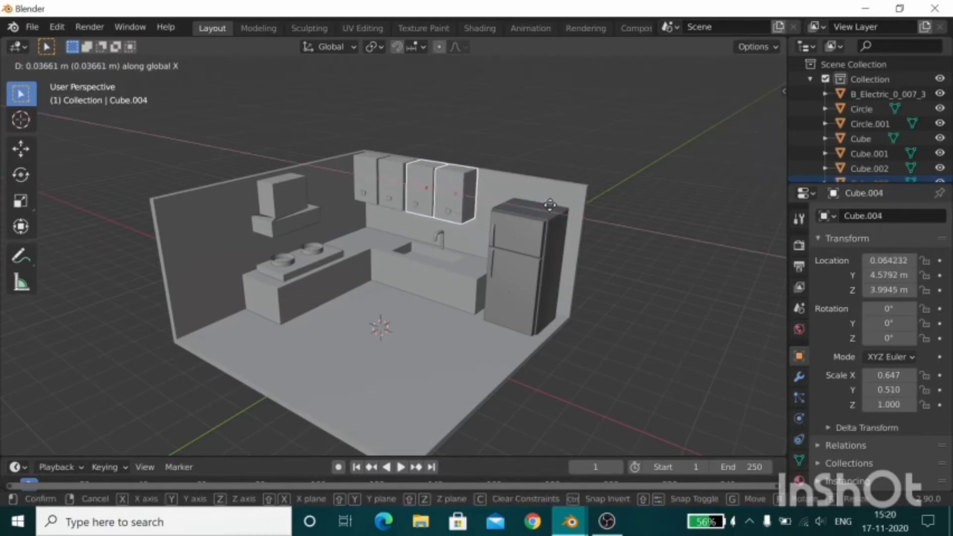
pyautogui.click(548, 204)
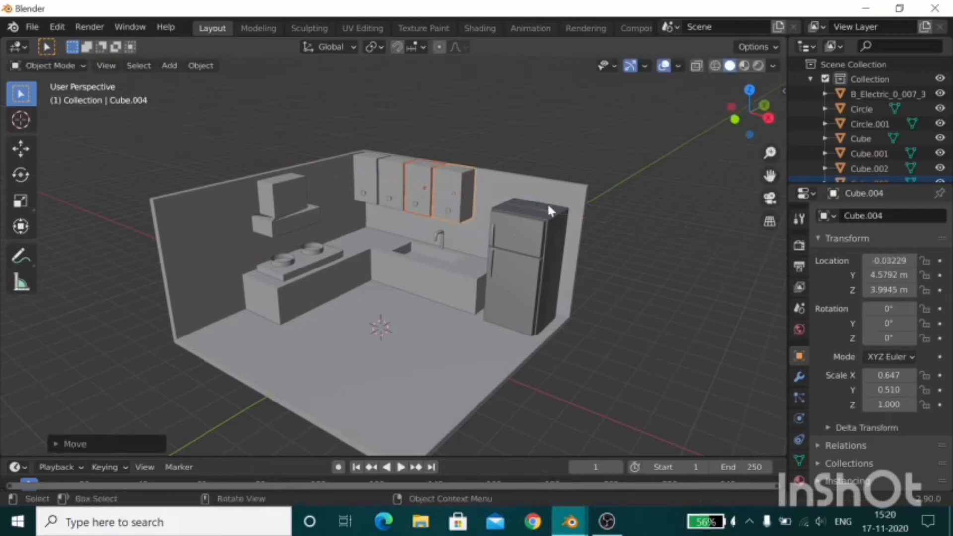
# Step: Move three cabinets, including Cube.002, along X to close the remaining gaps
pyautogui.keyDown('shift'); pyautogui.click(394, 178); pyautogui.keyUp('shift')
pyautogui.keyDown('shift'); pyautogui.click(423, 181); pyautogui.keyUp('shift')
pyautogui.keyDown('shift'); pyautogui.click(456, 187); pyautogui.keyUp('shift')
pyautogui.press('g')
pyautogui.press('x')
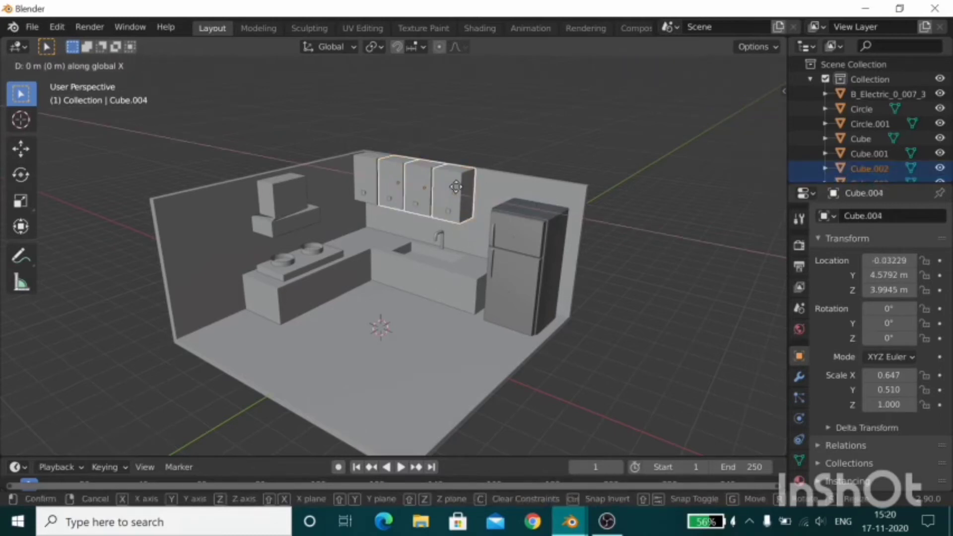
pyautogui.click(528, 121)
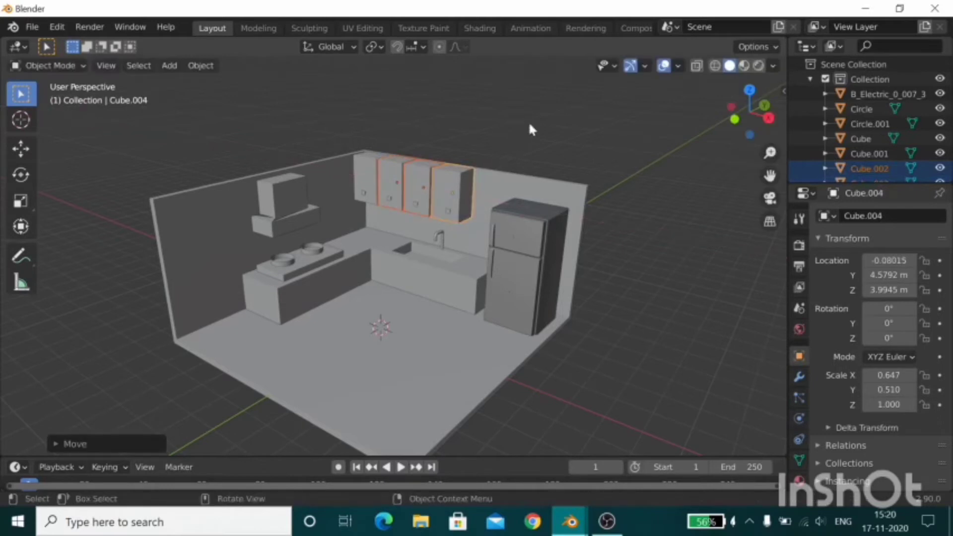
pyautogui.click(603, 168)
pyautogui.moveTo(603, 168)
pyautogui.mouseDown(button='middle')
pyautogui.moveTo(611, 228)
pyautogui.moveTo(598, 234)
pyautogui.moveTo(589, 211)
pyautogui.moveTo(610, 218)
pyautogui.mouseUp(button='middle')
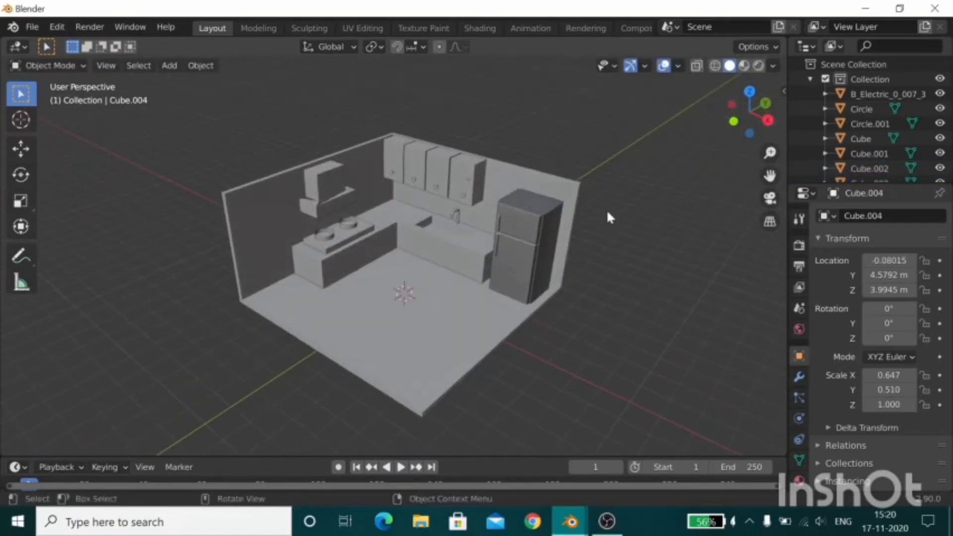
# Step: In top view, slide one cabinet knob sideways along X
pyautogui.click(401, 158)
pyautogui.keyDown('shift'); pyautogui.click(449, 164); pyautogui.keyUp('shift')
pyautogui.keyDown('shift'); pyautogui.click(472, 187); pyautogui.keyUp('shift')
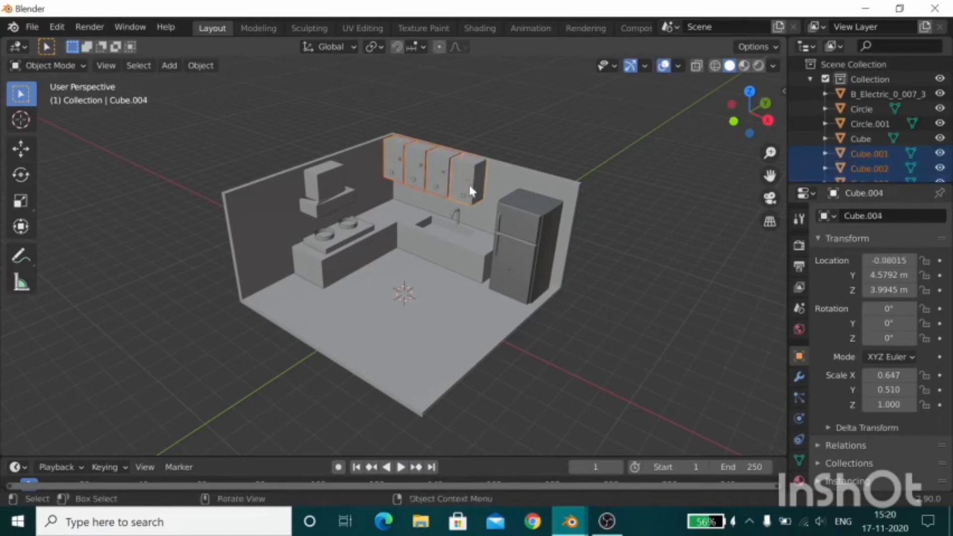
pyautogui.moveTo(472, 188); pyautogui.dragTo(546, 155, button='middle')
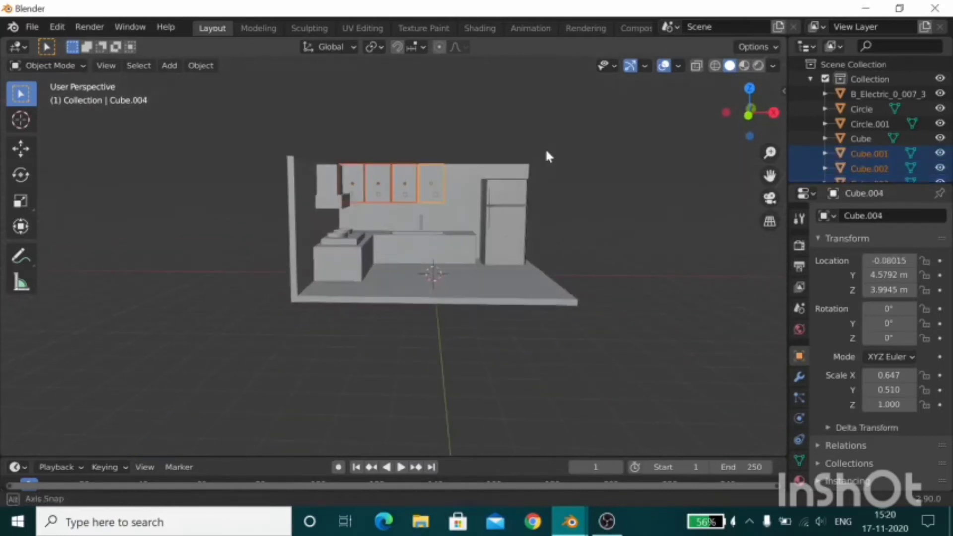
pyautogui.click(750, 89)
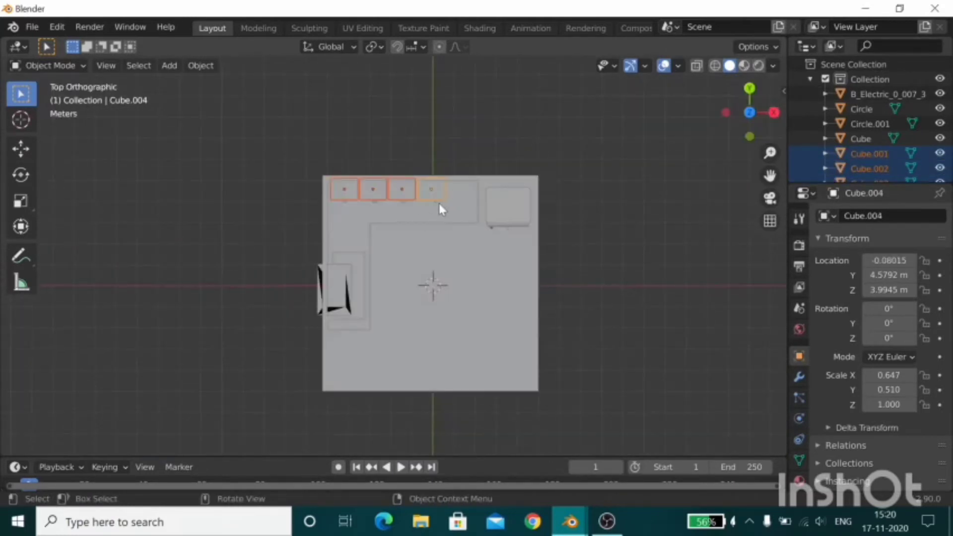
pyautogui.click(436, 201)
pyautogui.press('g')
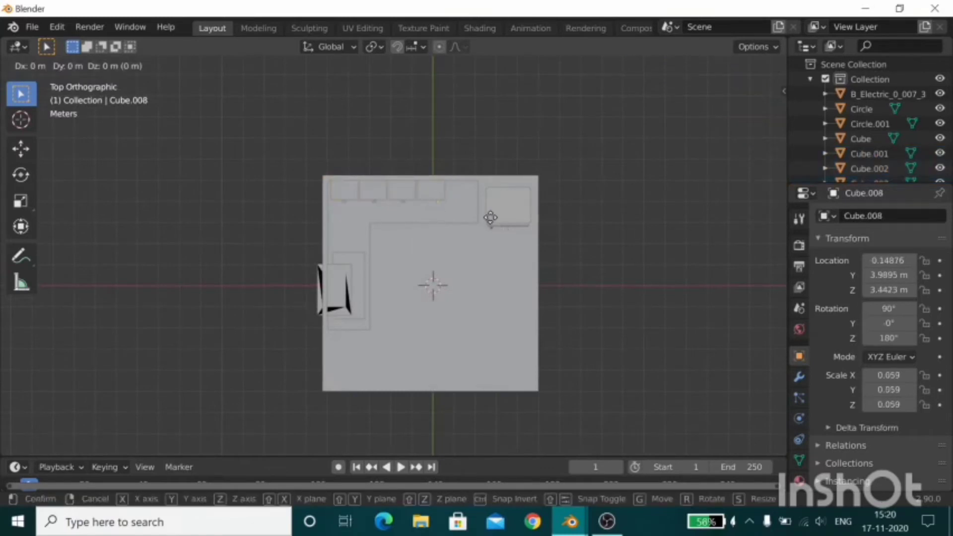
pyautogui.press('x')
pyautogui.click(614, 256)
# Step: Select the upper cabinets and their knobs and scale them to 0.8182 along Z
pyautogui.moveTo(614, 258)
pyautogui.mouseDown(button='middle')
pyautogui.moveTo(570, 149)
pyautogui.moveTo(408, 165)
pyautogui.mouseUp(button='middle')
pyautogui.click(415, 165)
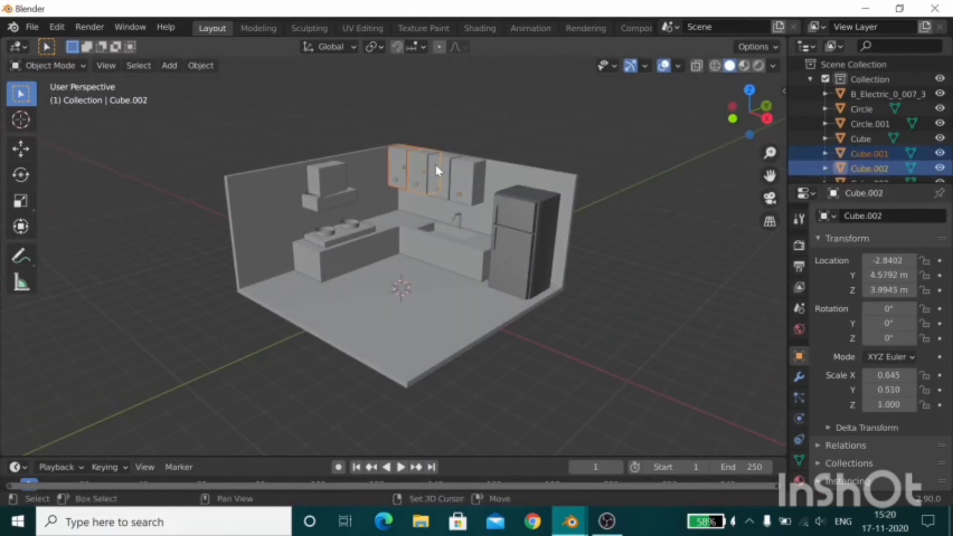
pyautogui.keyDown('shift'); pyautogui.click(450, 181); pyautogui.keyUp('shift')
pyautogui.keyDown('shift'); pyautogui.click(467, 194); pyautogui.keyUp('shift')
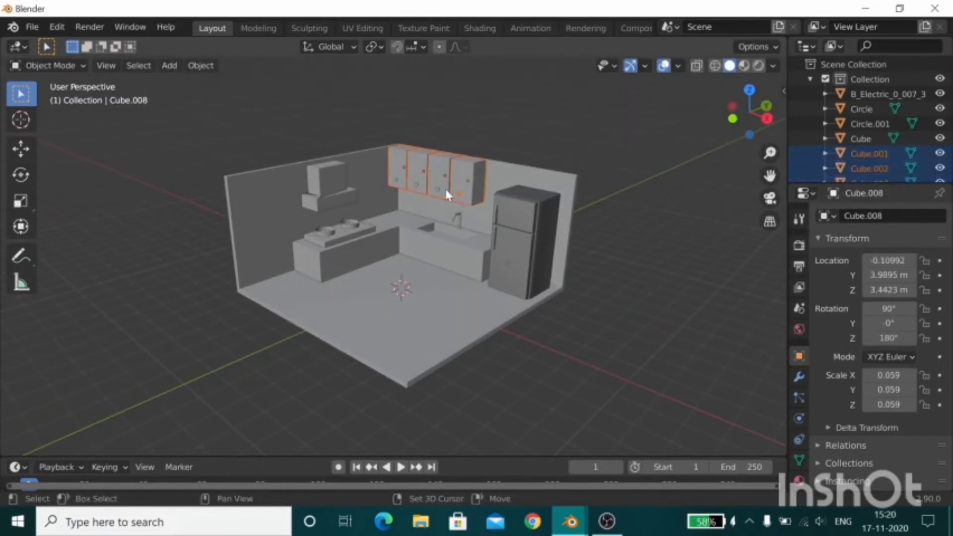
pyautogui.keyDown('shift'); pyautogui.click(407, 181); pyautogui.keyUp('shift')
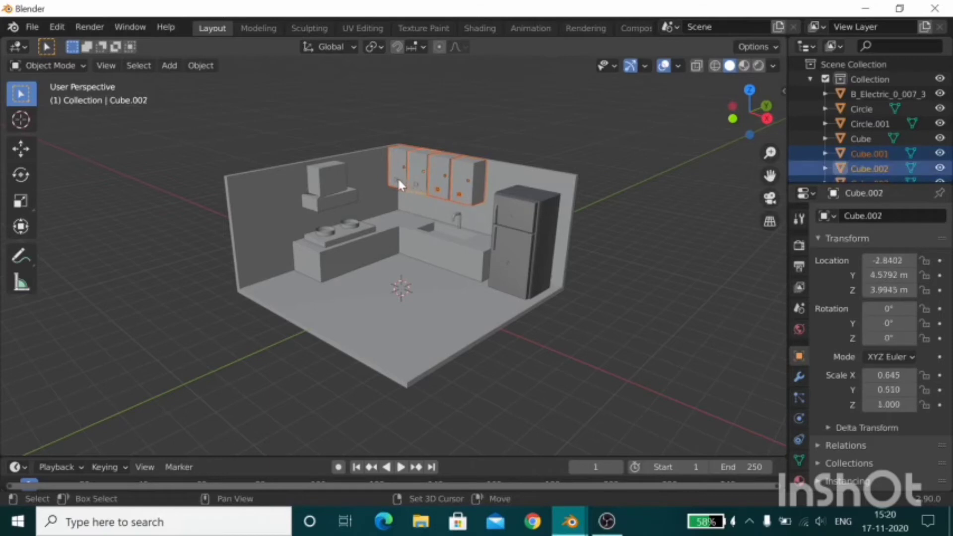
pyautogui.keyDown('shift'); pyautogui.click(417, 181); pyautogui.keyUp('shift')
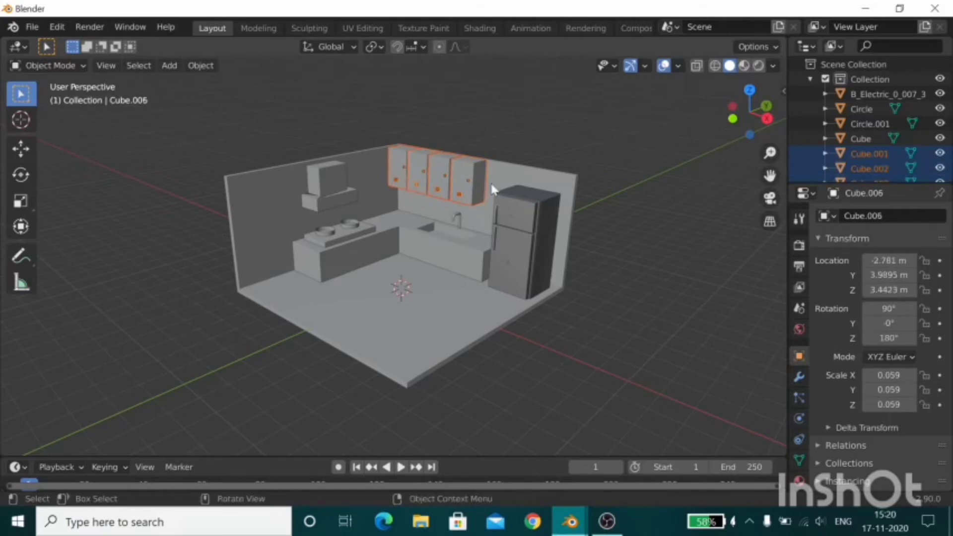
pyautogui.press('s')
pyautogui.press('z')
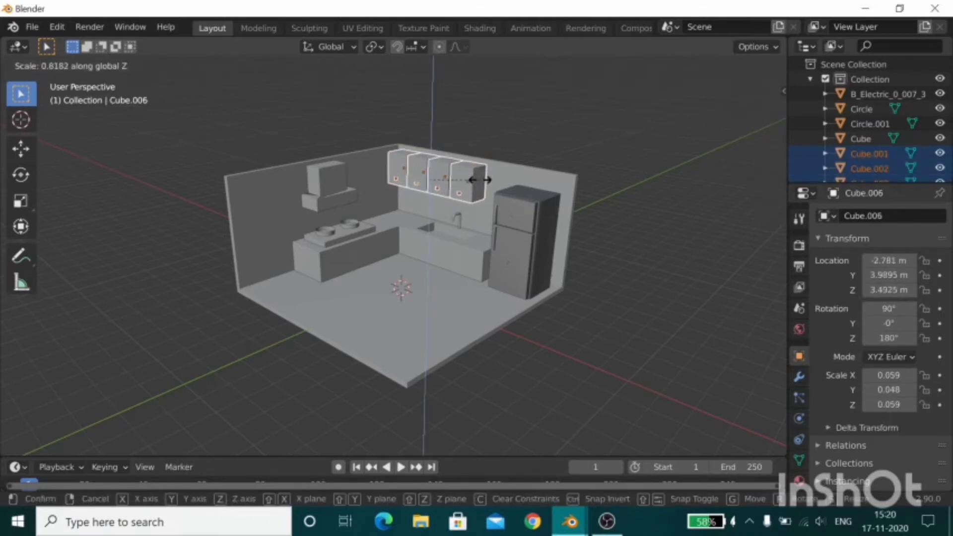
pyautogui.click(479, 180)
# Step: Raise the selected cabinets and knobs 0.1496 m along Z, then deselect everything
pyautogui.press('g')
pyautogui.press('z')
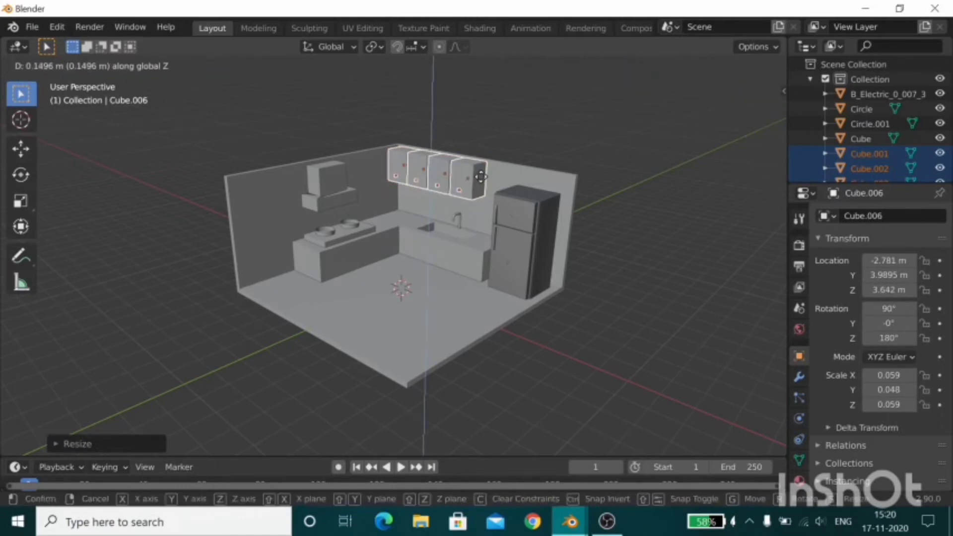
pyautogui.click(481, 177)
pyautogui.press('Tab')
pyautogui.press('Tab')
pyautogui.click(624, 149)
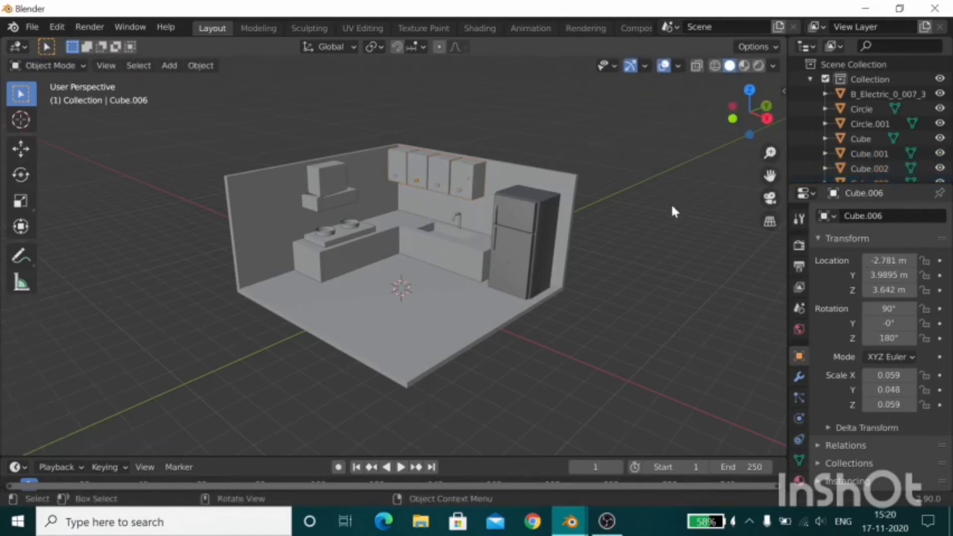
pyautogui.scroll(-2, 673, 206)
pyautogui.moveTo(677, 211); pyautogui.dragTo(661, 215, button='middle')
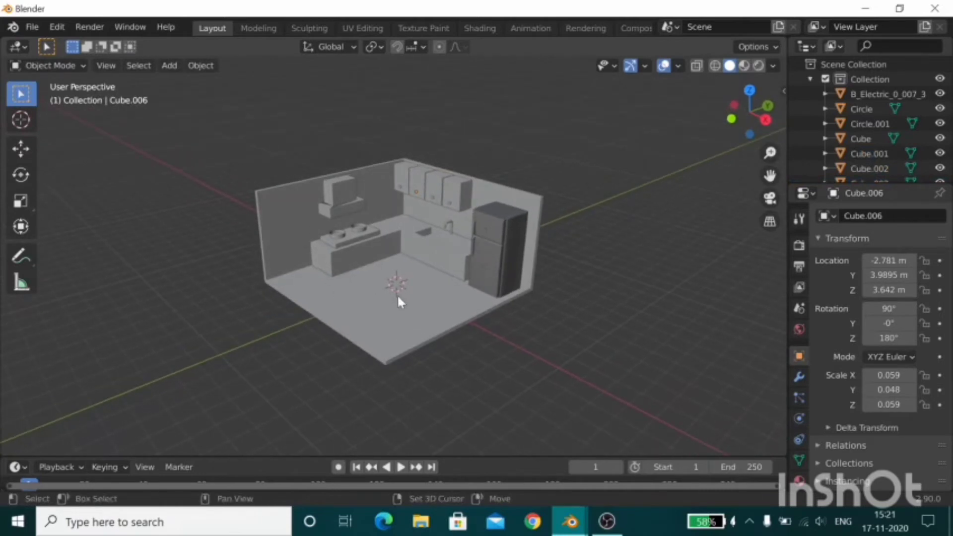
# Step: Add a new cube on the floor and stretch it along Y to 1.980
pyautogui.hotkey('shift', 'a')
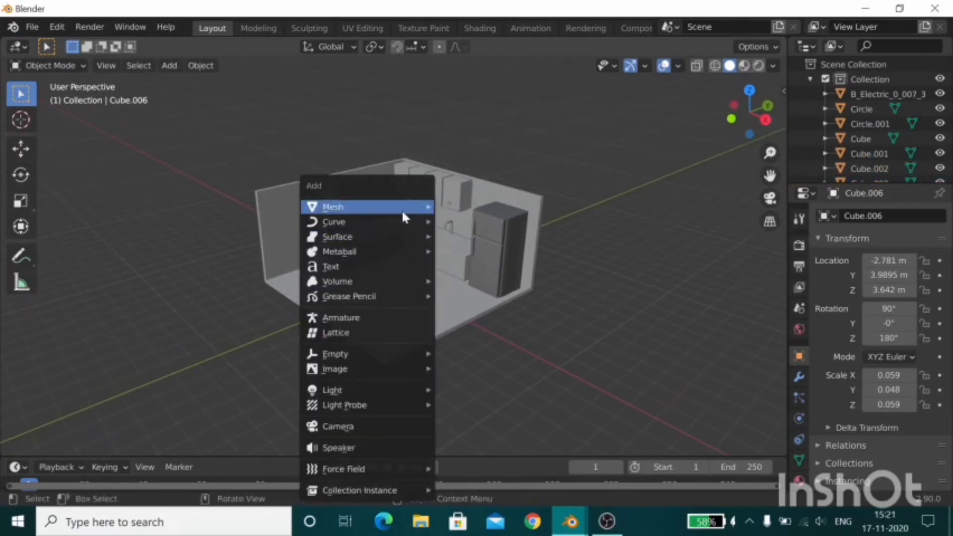
pyautogui.click(487, 220)
pyautogui.press('s')
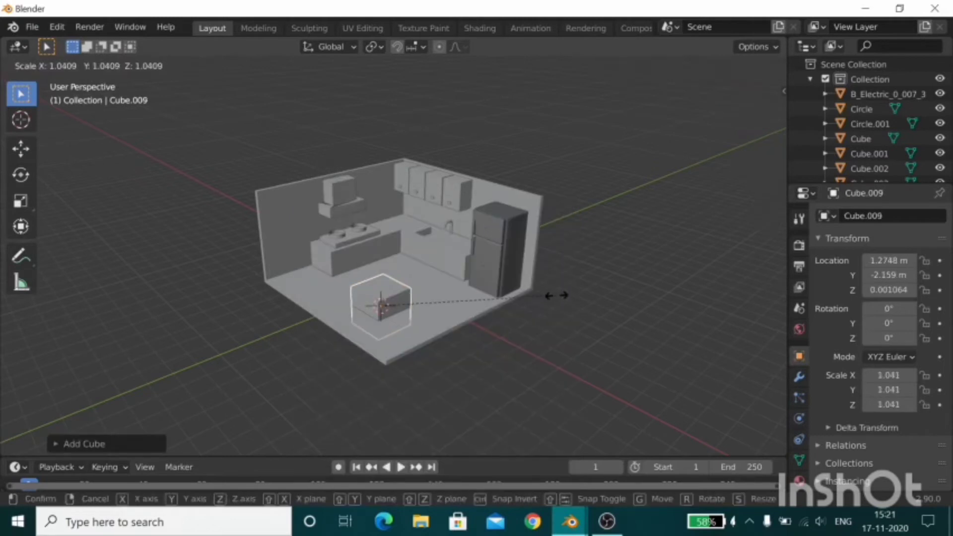
pyautogui.press('y')
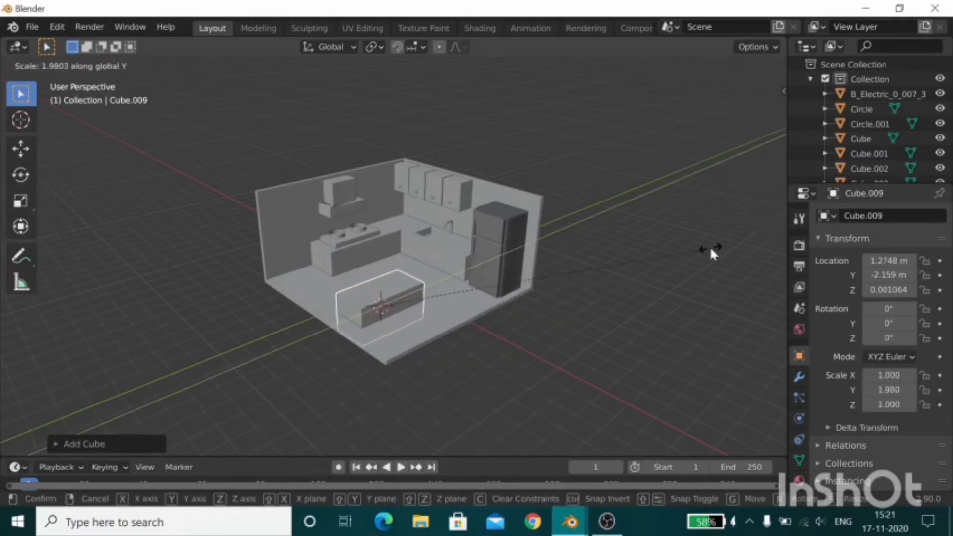
pyautogui.click(711, 253)
pyautogui.moveTo(571, 522)
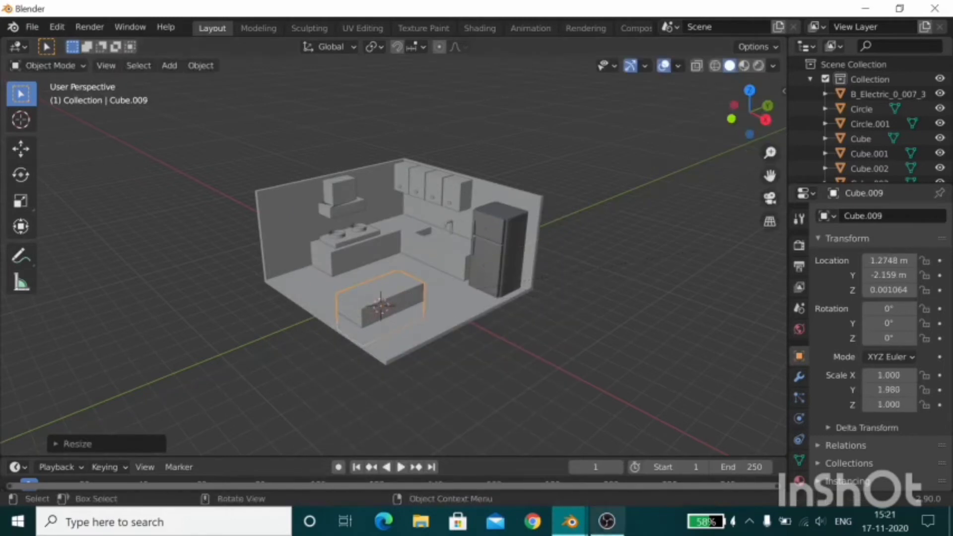
pyautogui.click(610, 528)
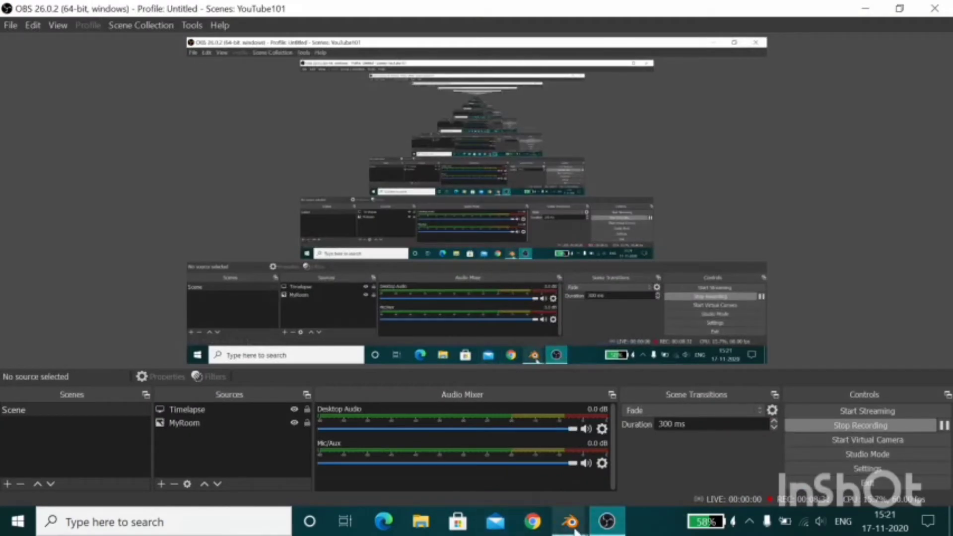
pyautogui.moveTo(571, 523)
pyautogui.click(490, 470)
# Step: Widen the island cube to 1.491 in X, lift it, and flatten it to 0.890 high
pyautogui.press('s')
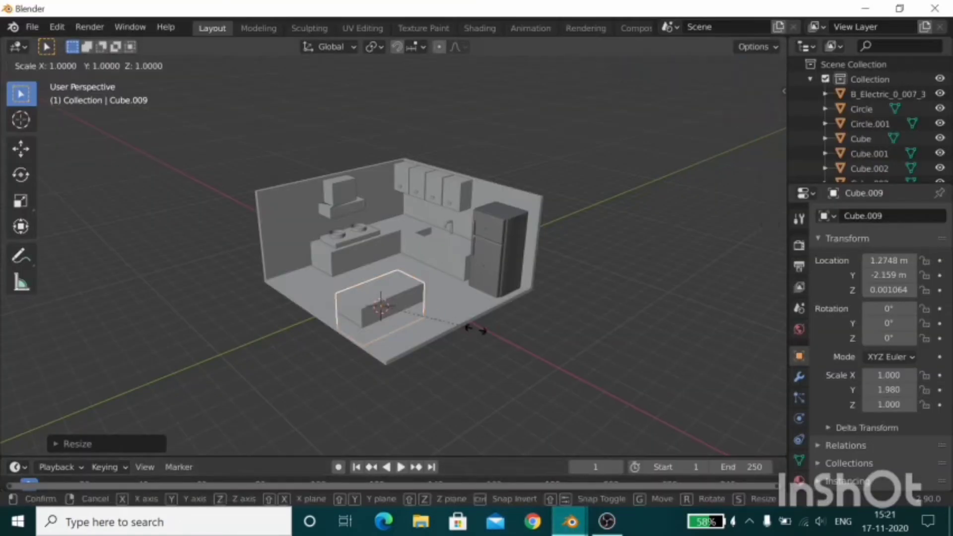
pyautogui.press('x')
pyautogui.click(525, 332)
pyautogui.press('g')
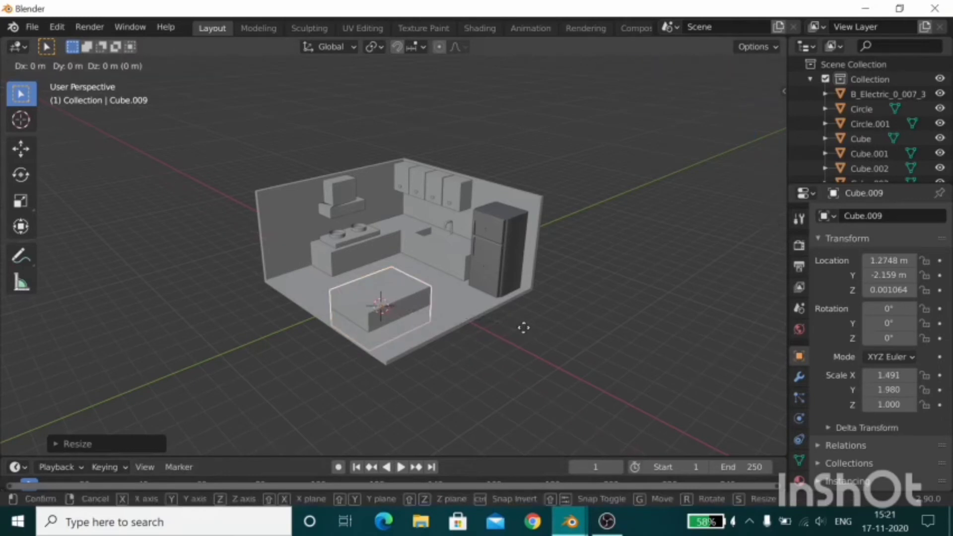
pyautogui.press('z')
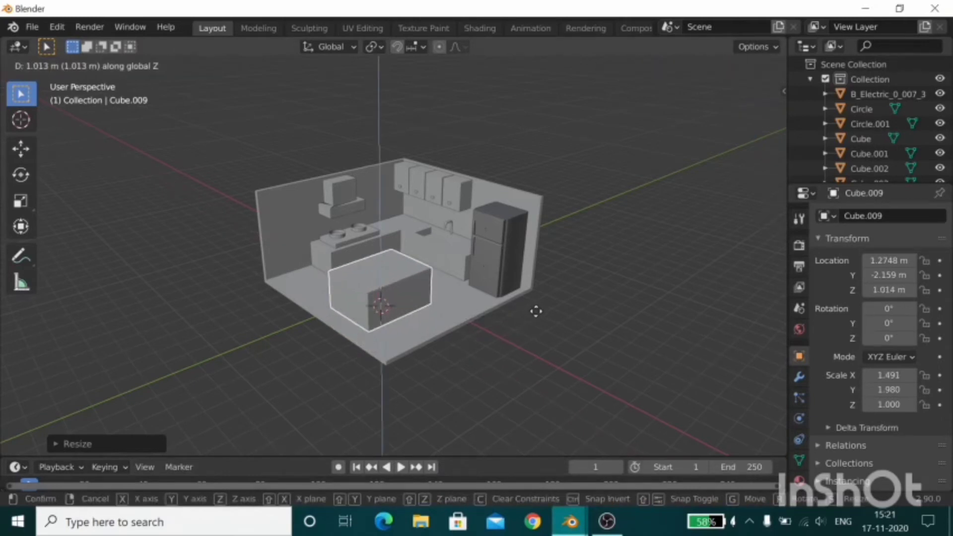
pyautogui.click(540, 310)
pyautogui.moveTo(540, 310); pyautogui.dragTo(550, 321, button='middle')
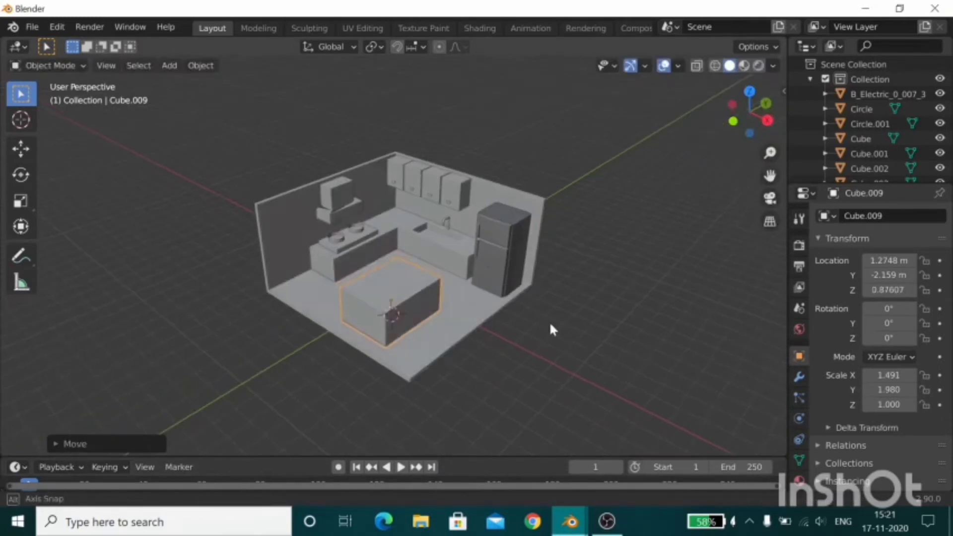
pyautogui.press('s')
pyautogui.press('z')
pyautogui.click(533, 316)
# Step: Lower the island to Z 0.78347 and shift it to Y -1.6924
pyautogui.press('g')
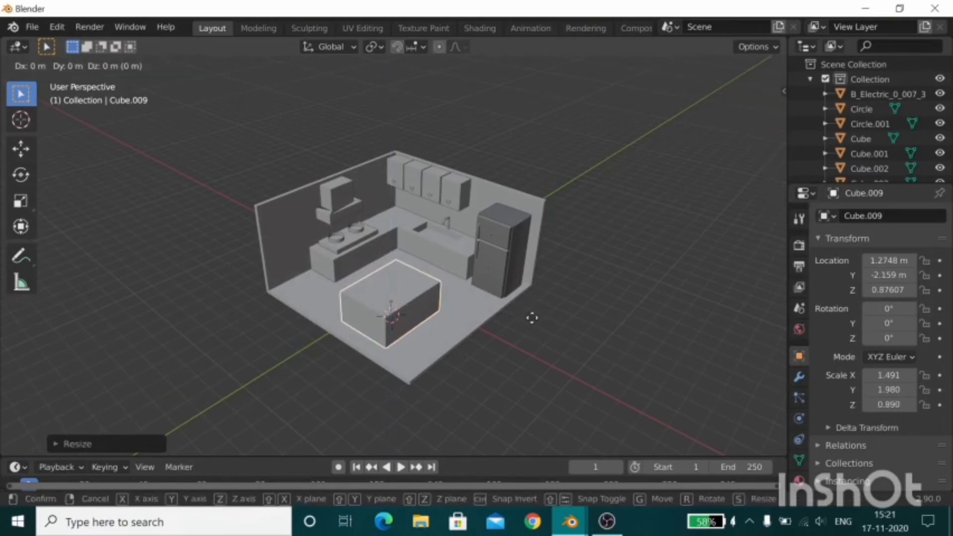
pyautogui.press('z')
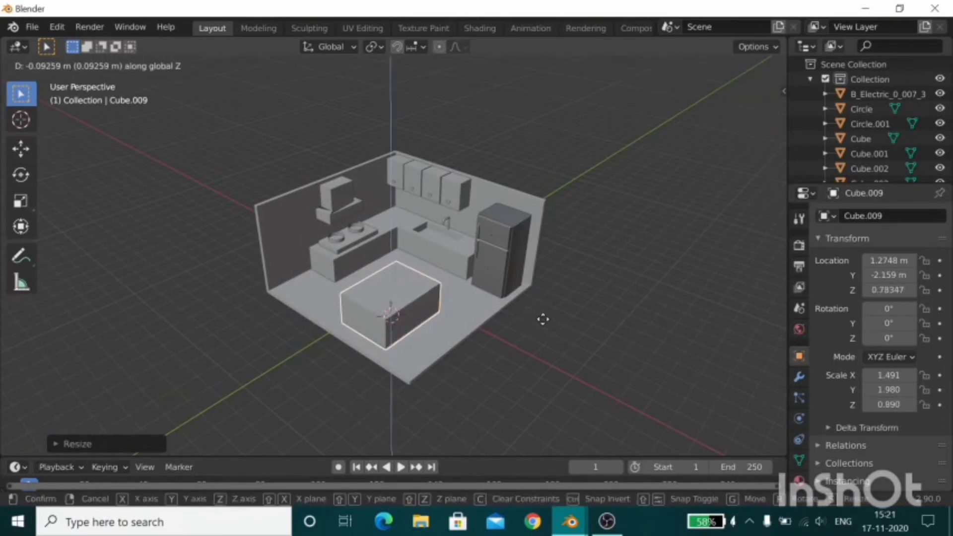
pyautogui.click(543, 319)
pyautogui.press('g')
pyautogui.press('y')
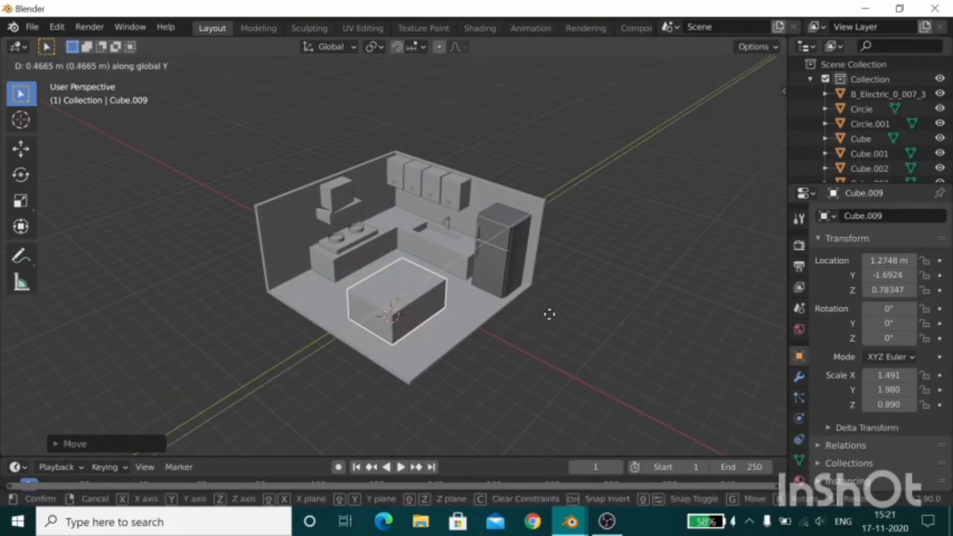
pyautogui.click(549, 314)
pyautogui.moveTo(571, 315)
pyautogui.mouseDown(button='middle')
pyautogui.moveTo(552, 279)
pyautogui.moveTo(567, 310)
pyautogui.moveTo(555, 306)
pyautogui.mouseUp(button='middle')
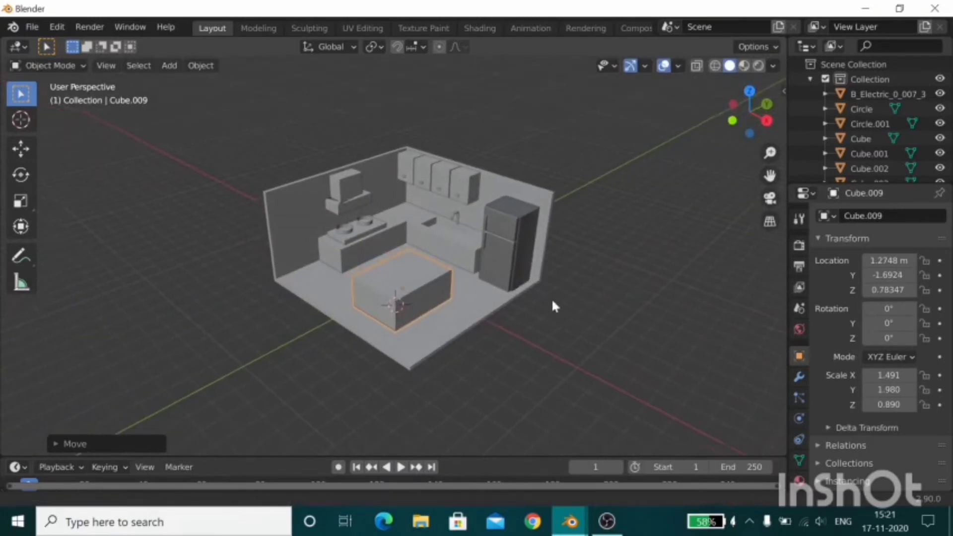
pyautogui.scroll(2, 557, 297)
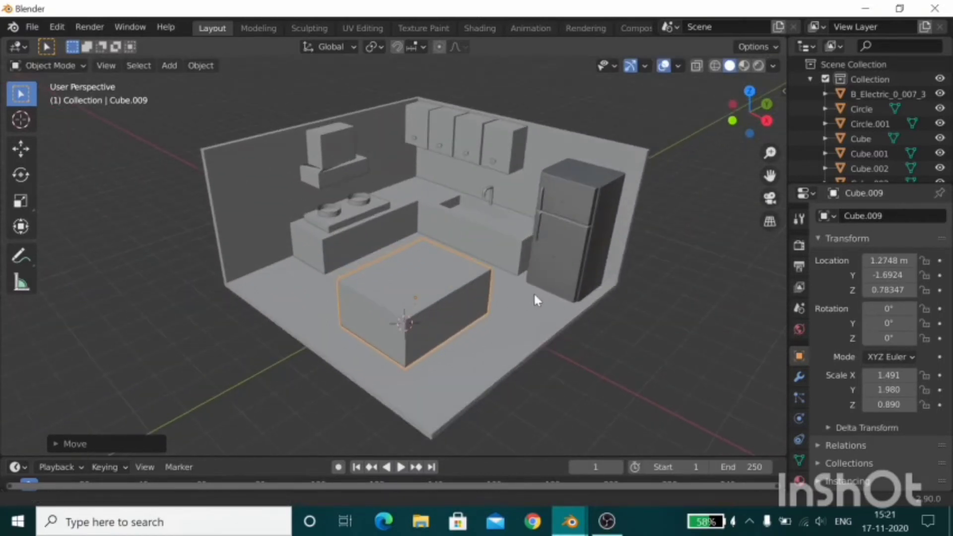
pyautogui.scroll(-1, 537, 288)
pyautogui.scroll(-2, 477, 276)
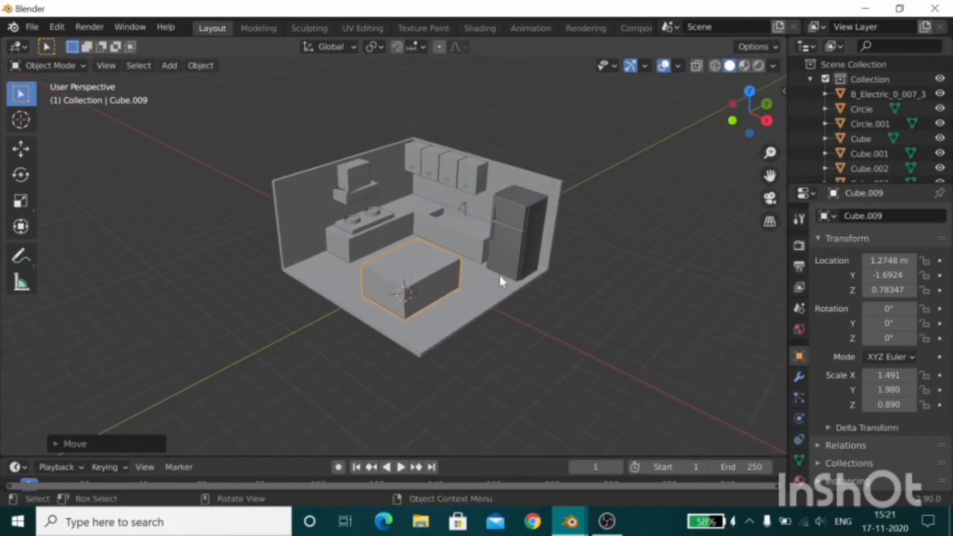
# Step: Add two edge loop cuts across the island Cube.009, then return to object mode
pyautogui.press('Tab')
pyautogui.hotkey('ctrl', 'r')
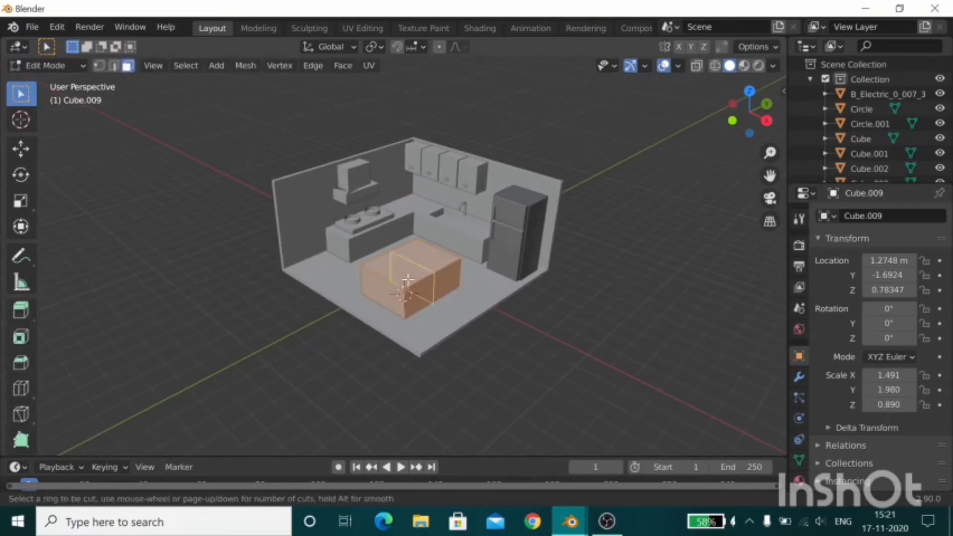
pyautogui.click(408, 280)
pyautogui.click(385, 286)
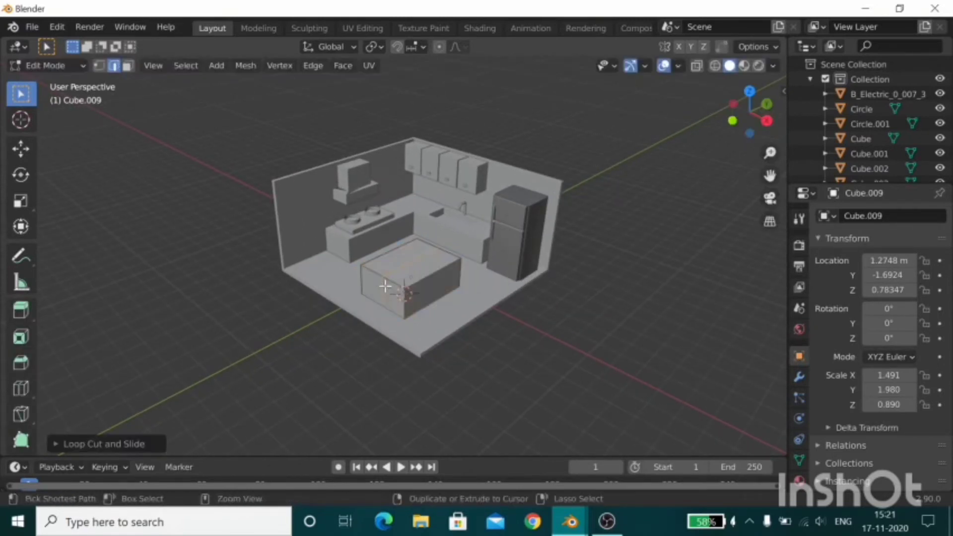
pyautogui.press('a')
pyautogui.hotkey('ctrl', 'r')
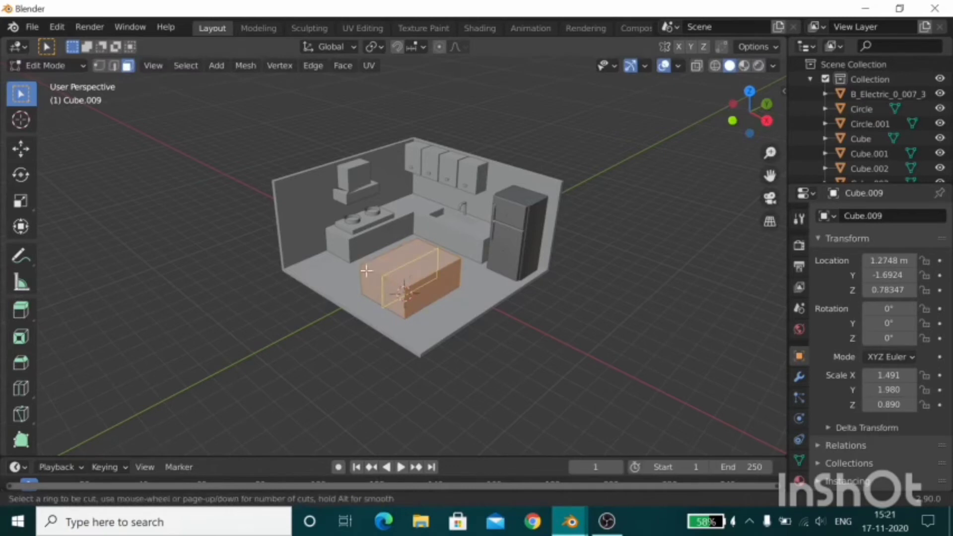
pyautogui.click(369, 274)
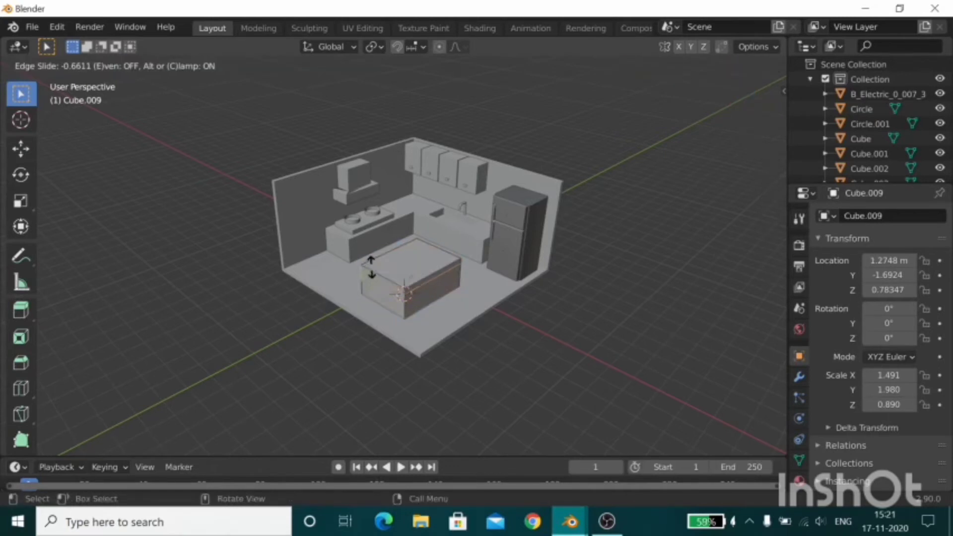
pyautogui.click(374, 265)
pyautogui.press('Tab')
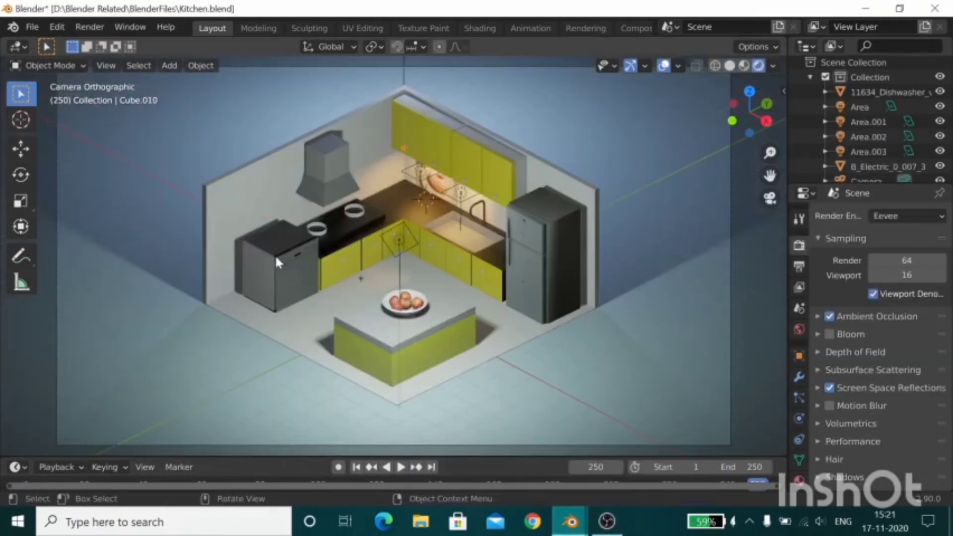
# Step: Paste the dishwasher from Kitchen.blend into the grey kitchen and make it active
pyautogui.click(276, 263)
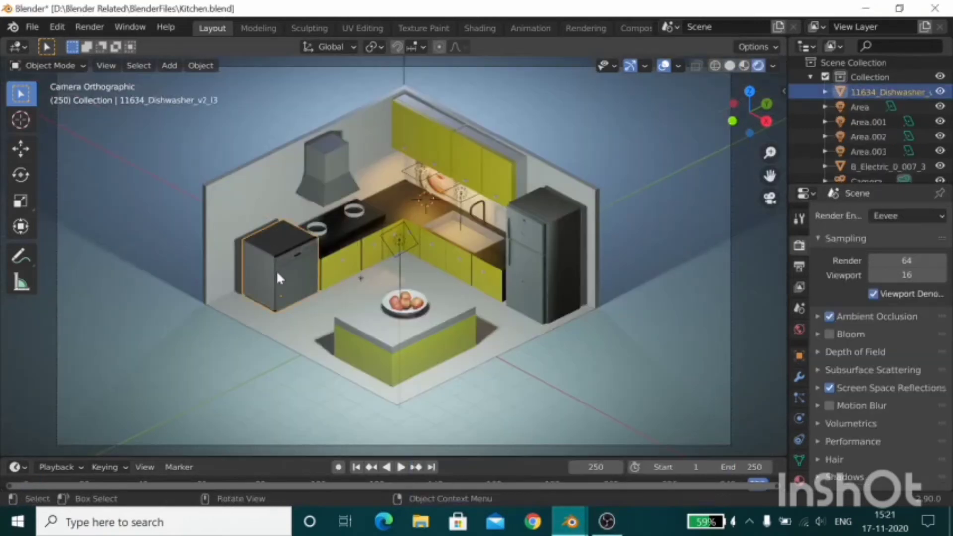
pyautogui.moveTo(571, 523)
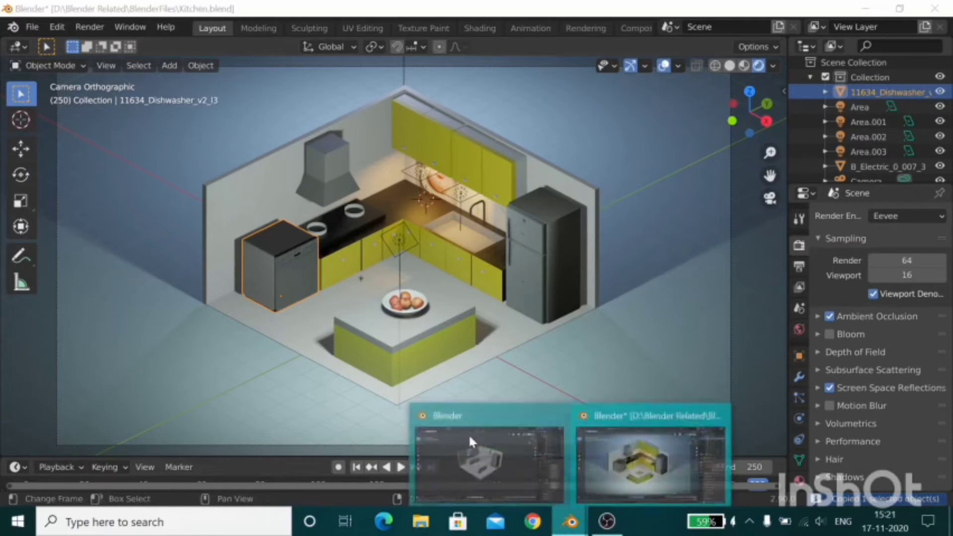
pyautogui.click(469, 434)
pyautogui.hotkey('ctrl', 'v')
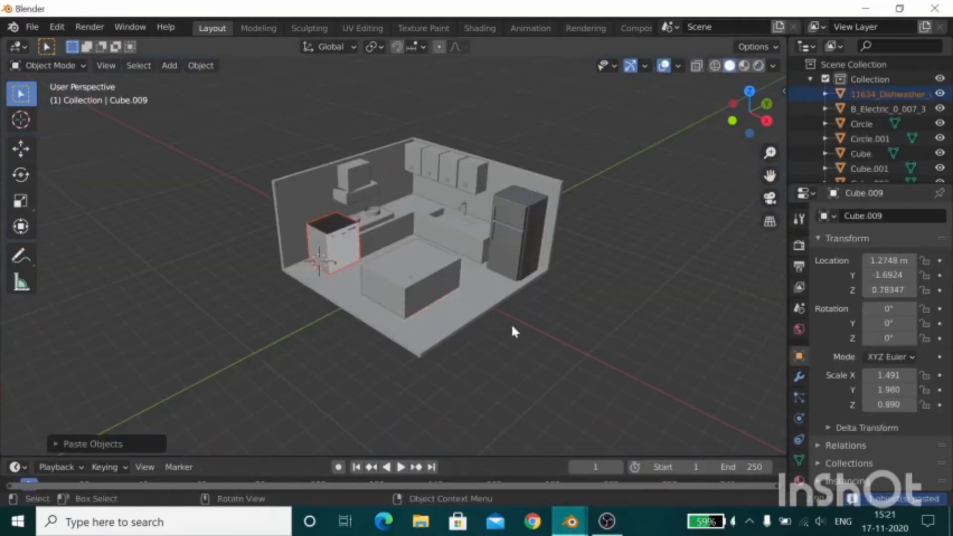
pyautogui.click(425, 278)
pyautogui.click(336, 233)
# Step: Slide the dishwasher along Y to -3.4823 beside the stove counter
pyautogui.press('g')
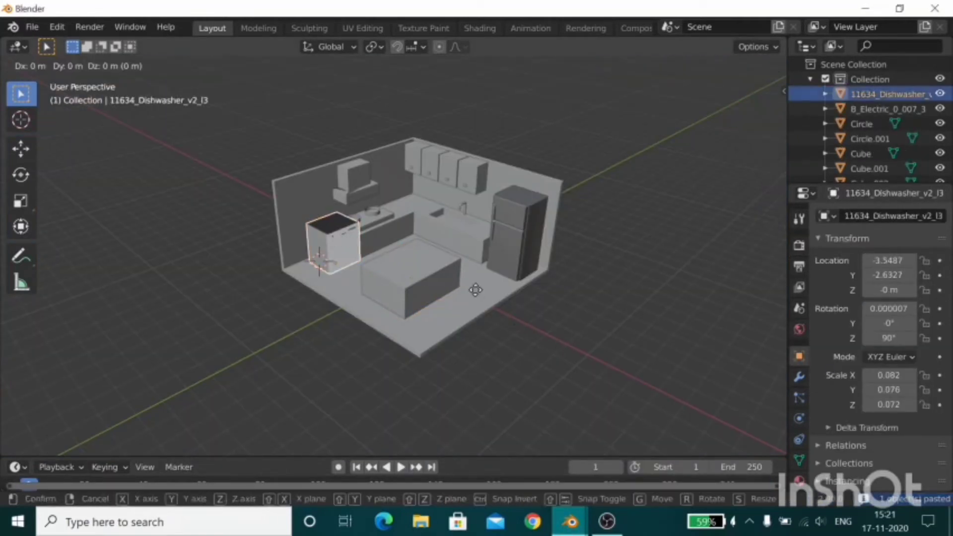
pyautogui.press('y')
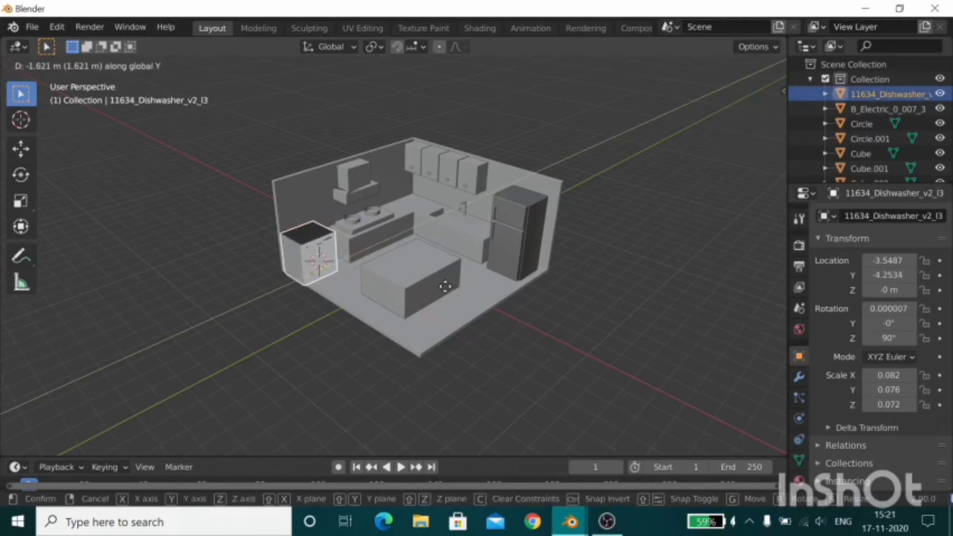
pyautogui.click(459, 285)
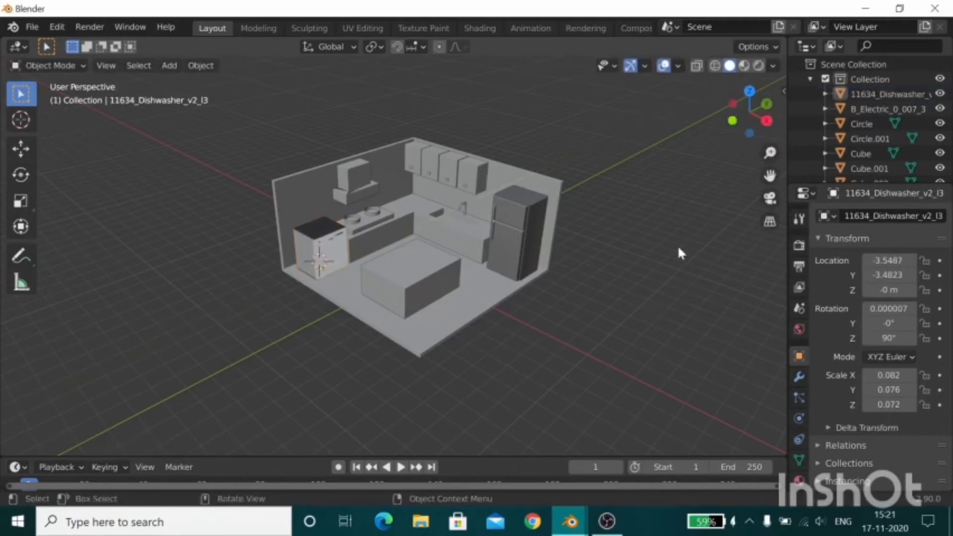
pyautogui.moveTo(679, 253)
pyautogui.mouseDown(button='middle')
pyautogui.moveTo(696, 234)
pyautogui.moveTo(683, 273)
pyautogui.moveTo(686, 249)
pyautogui.mouseUp(button='middle')
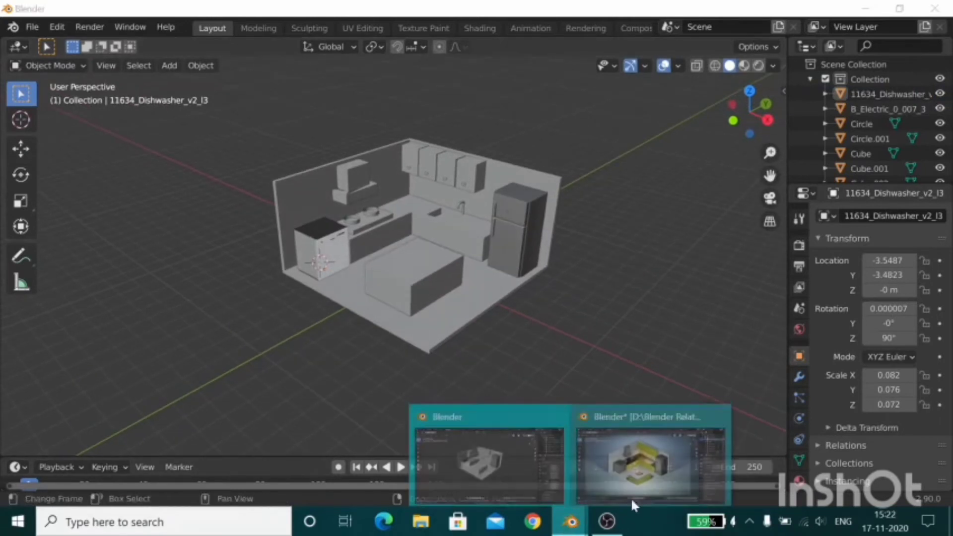
# Step: Paste the fruit bowl from Kitchen.blend and move it along X above the island
pyautogui.click(634, 447)
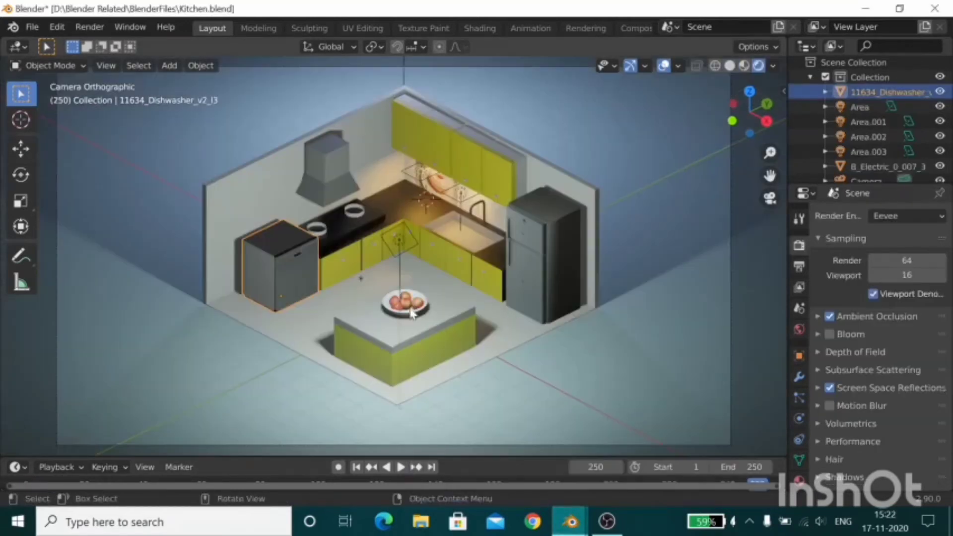
pyautogui.click(405, 311)
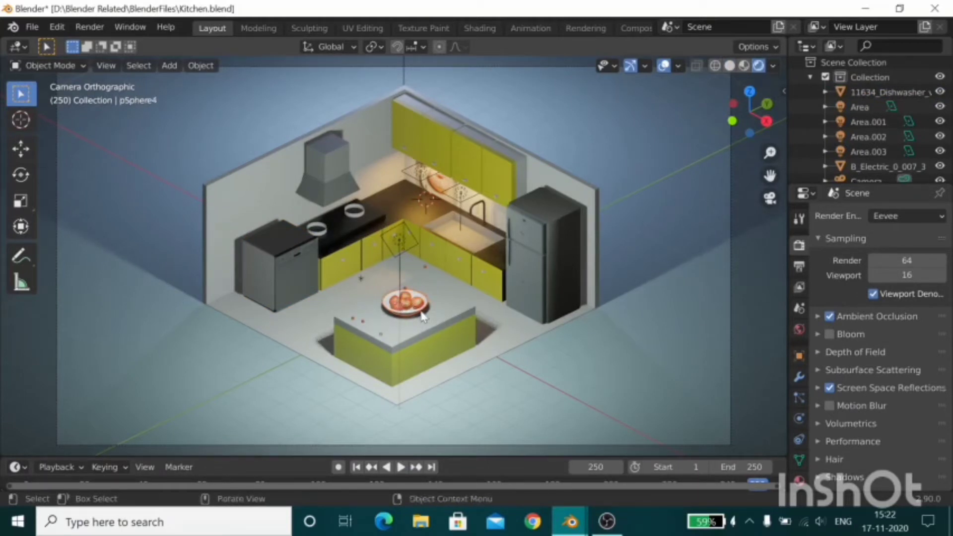
pyautogui.moveTo(570, 523)
pyautogui.click(524, 487)
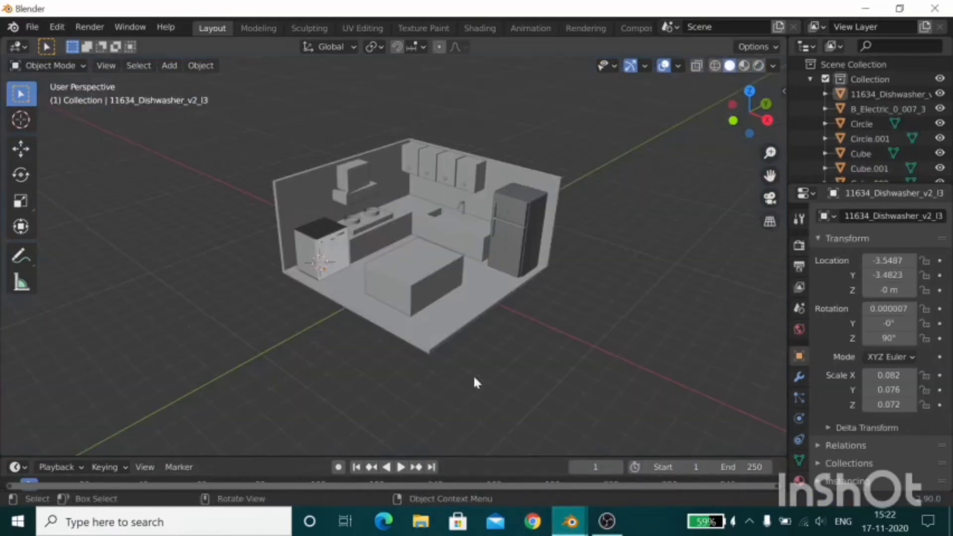
pyautogui.hotkey('ctrl', 'v')
pyautogui.press('g')
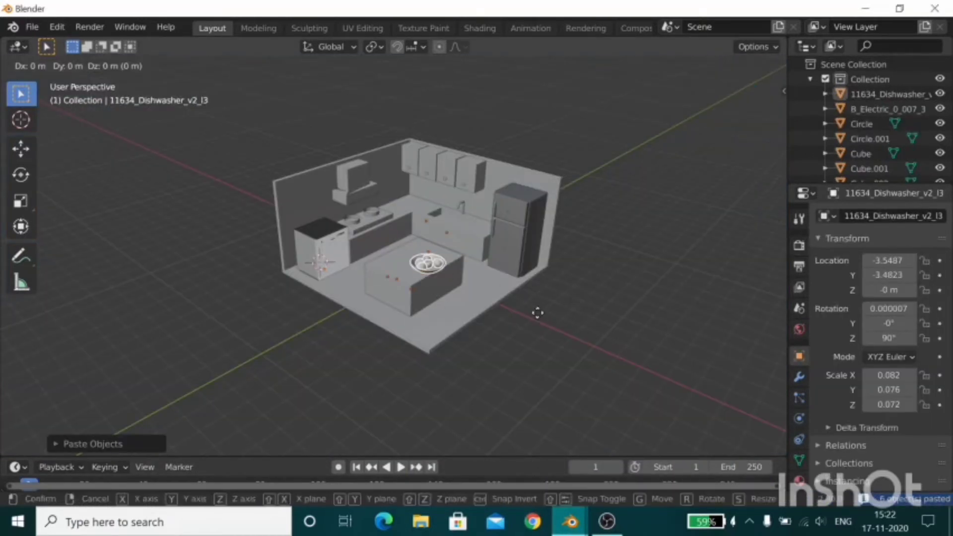
pyautogui.press('x')
pyautogui.click(524, 312)
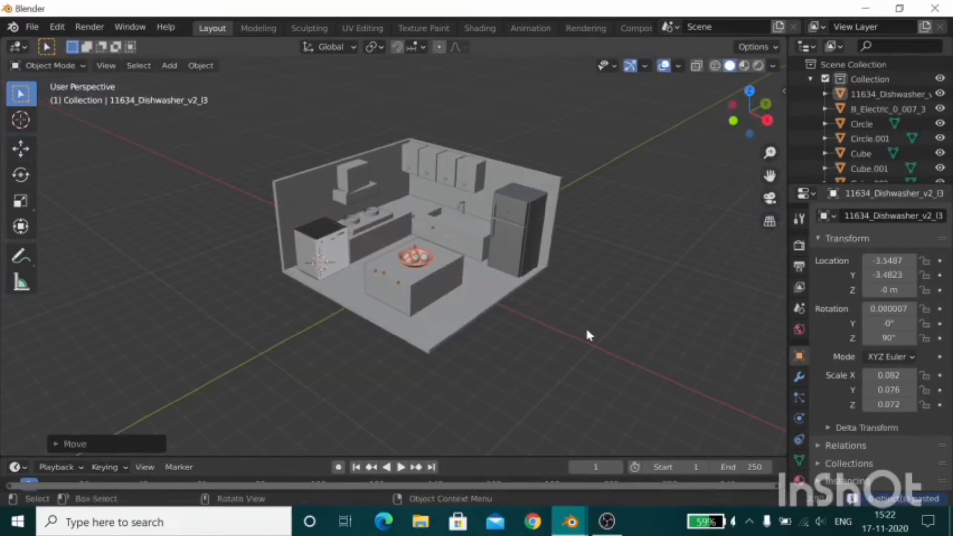
# Step: Switch to right orthographic view and select the bowl with its apples
pyautogui.moveTo(586, 327)
pyautogui.mouseDown(button='middle')
pyautogui.moveTo(547, 270)
pyautogui.moveTo(504, 260)
pyautogui.mouseUp(button='middle')
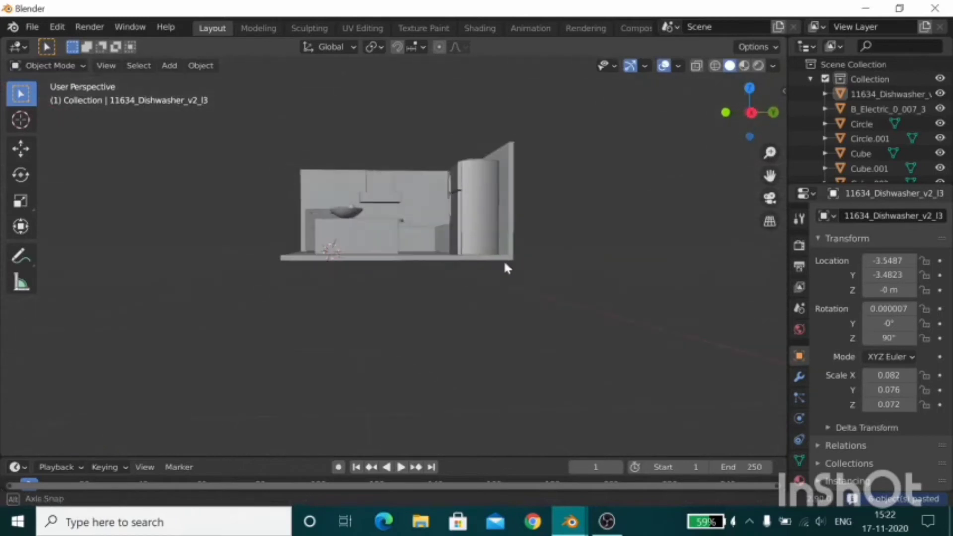
pyautogui.click(755, 115)
pyautogui.scroll(8, 397, 272)
pyautogui.scroll(4, 318, 109)
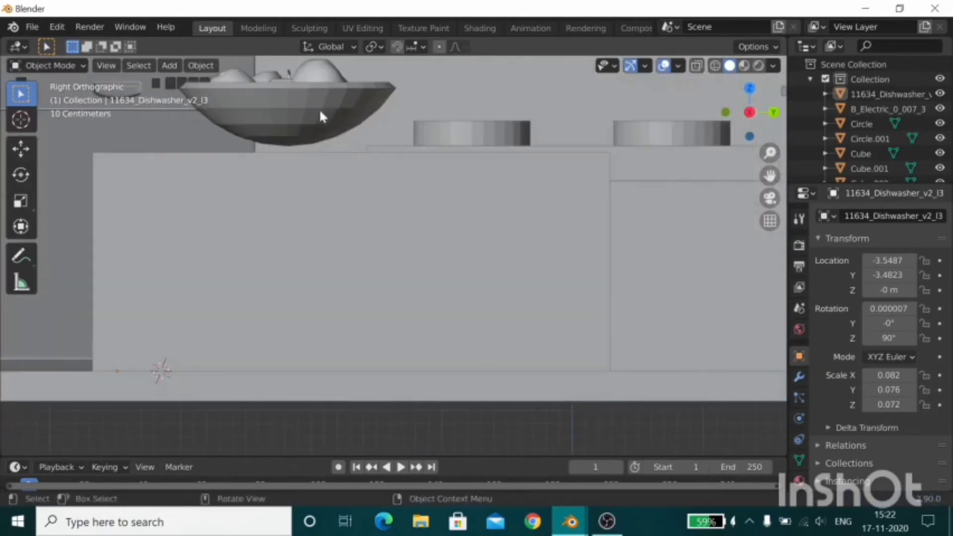
pyautogui.click(307, 81)
pyautogui.click(318, 80)
pyautogui.moveTo(303, 92); pyautogui.dragTo(342, 257, button='middle')
pyautogui.click(341, 389)
pyautogui.click(393, 380)
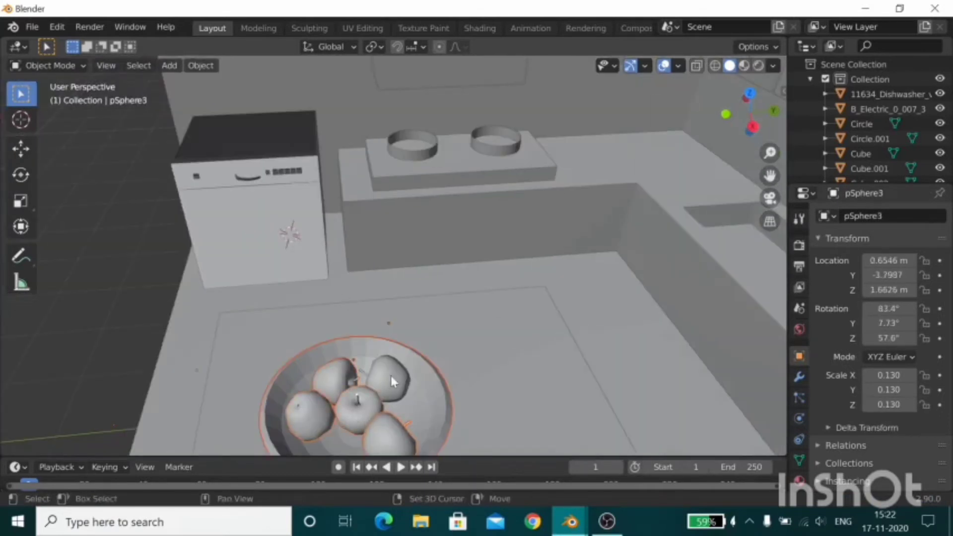
# Step: Lower the bowl and apples onto the island top, bowl at Y -1.3388
pyautogui.click(754, 126)
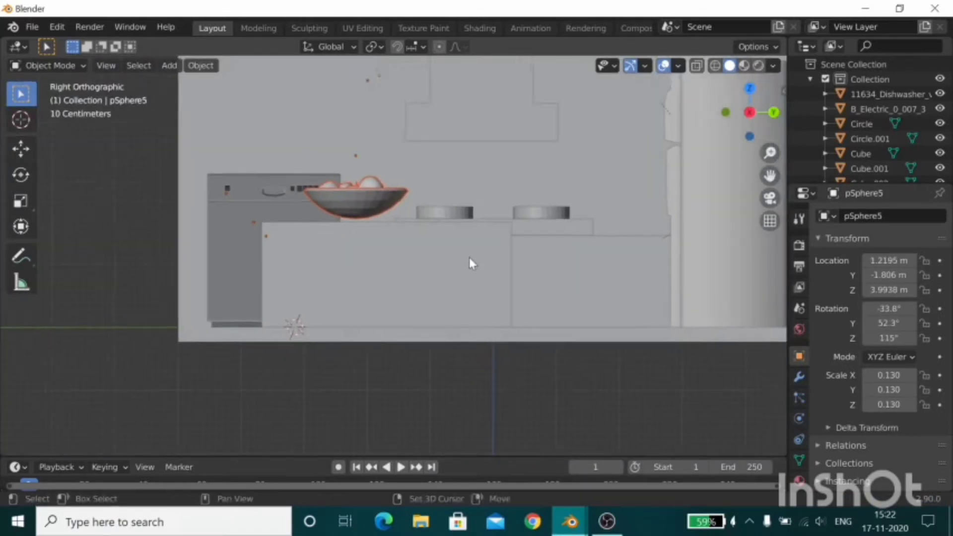
pyautogui.scroll(3, 469, 257)
pyautogui.press('g')
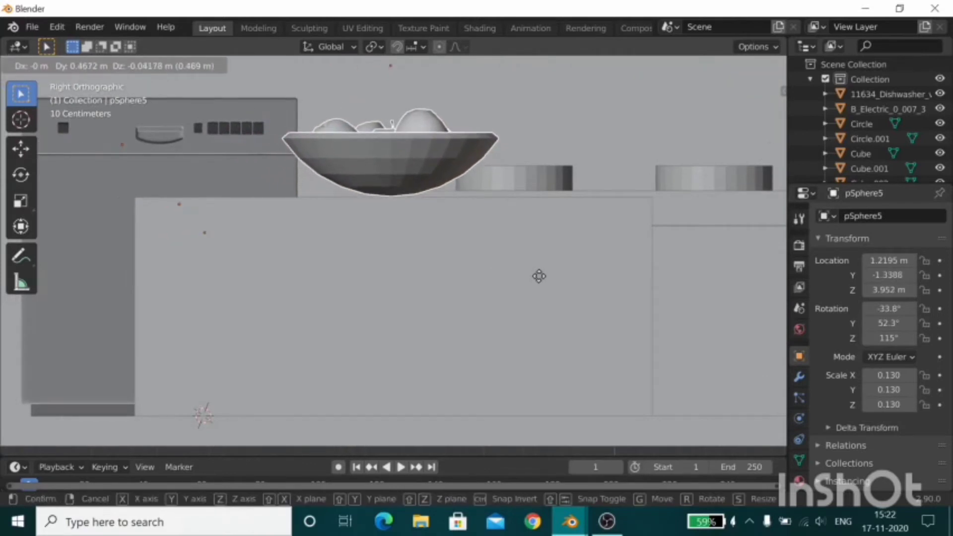
pyautogui.click(539, 278)
pyautogui.moveTo(447, 221); pyautogui.dragTo(467, 262, button='middle')
pyautogui.scroll(-3, 467, 261)
pyautogui.moveTo(565, 339)
pyautogui.mouseDown(button='middle')
pyautogui.moveTo(527, 410)
pyautogui.moveTo(605, 403)
pyautogui.moveTo(507, 353)
pyautogui.mouseUp(button='middle')
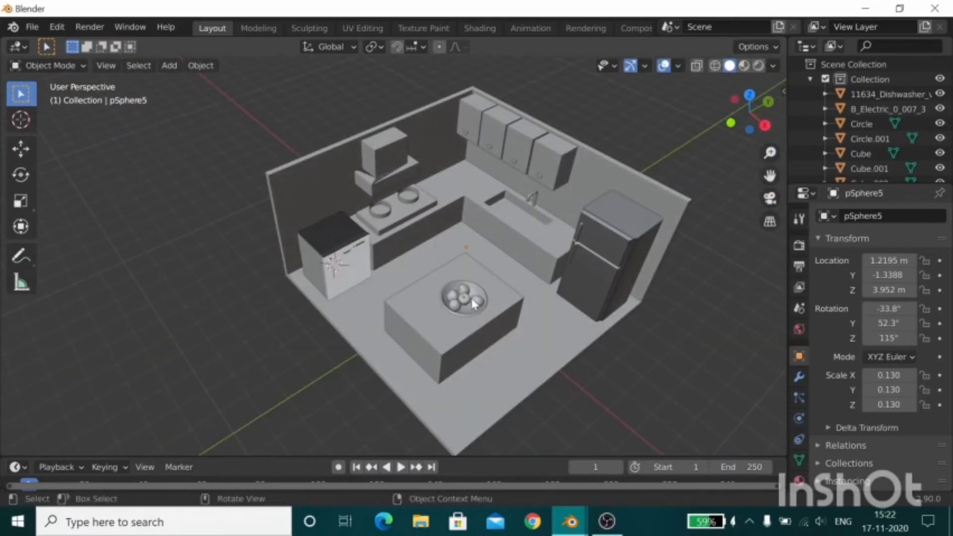
# Step: Select the apples and bowl together and move them onto the island
pyautogui.keyDown('shift'); pyautogui.click(454, 292); pyautogui.keyUp('shift')
pyautogui.keyDown('shift'); pyautogui.click(449, 300); pyautogui.keyUp('shift')
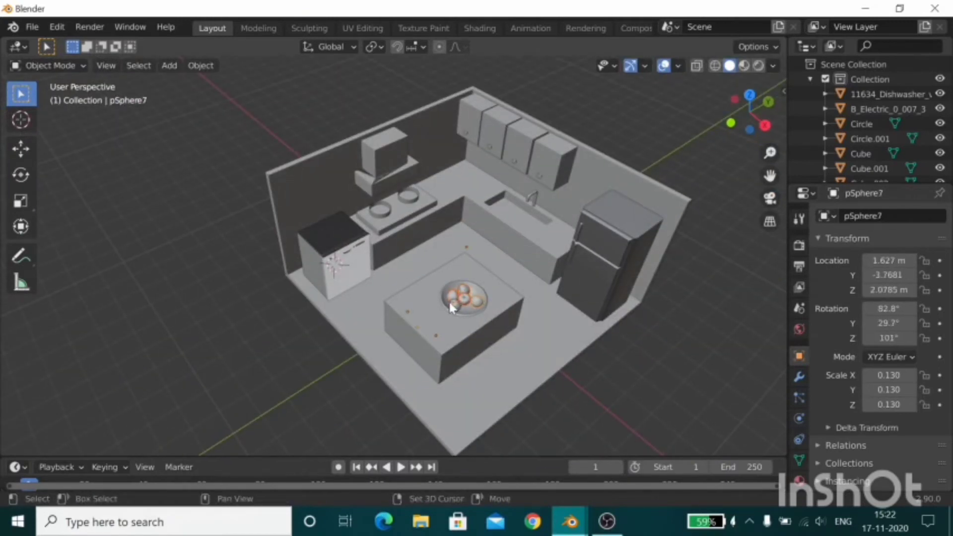
pyautogui.keyDown('shift'); pyautogui.click(474, 312); pyautogui.keyUp('shift')
pyautogui.press('g')
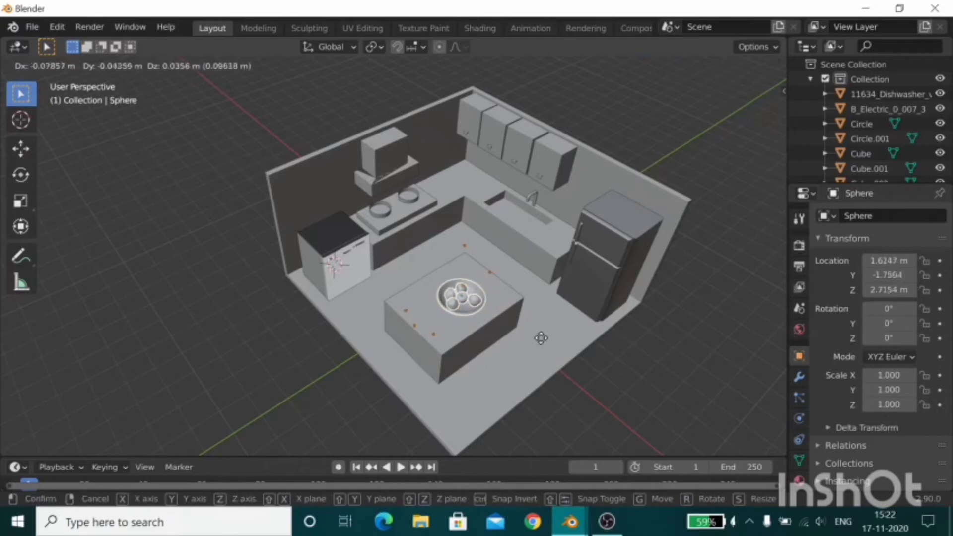
pyautogui.click(541, 340)
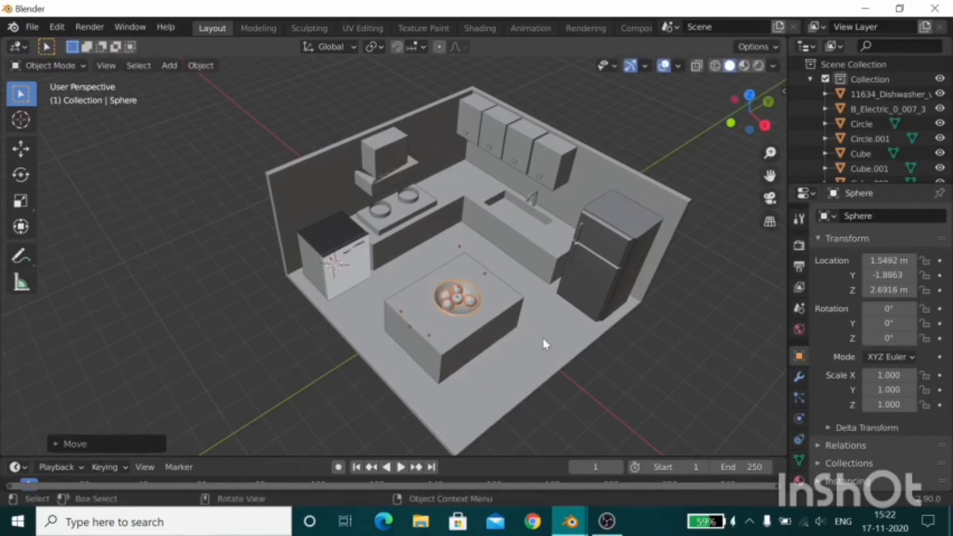
# Step: Centre the bowl in top view at X 1.2944 m, Y -1.6511 m
pyautogui.click(747, 97)
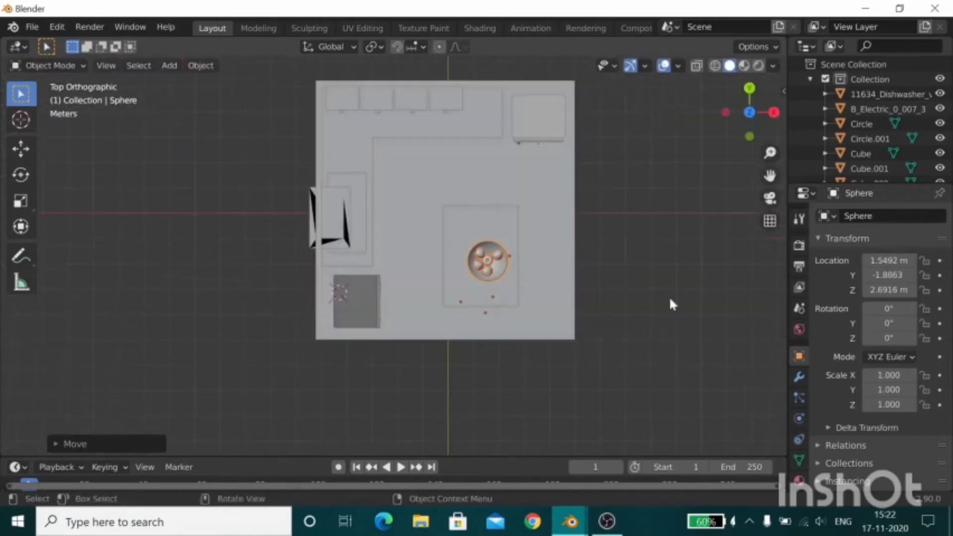
pyautogui.press('g')
pyautogui.click(601, 295)
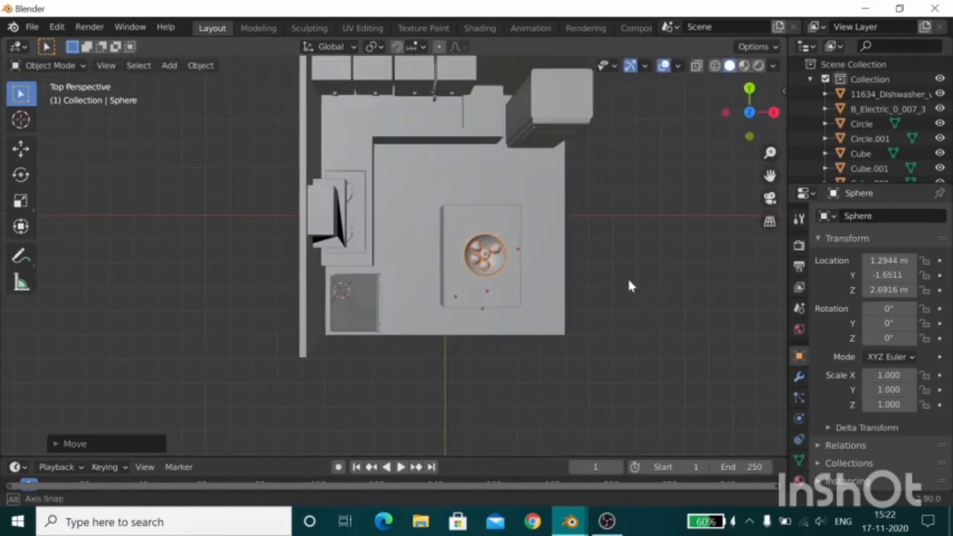
pyautogui.moveTo(628, 278)
pyautogui.mouseDown(button='middle')
pyautogui.moveTo(469, 141)
pyautogui.moveTo(776, 324)
pyautogui.mouseUp(button='middle')
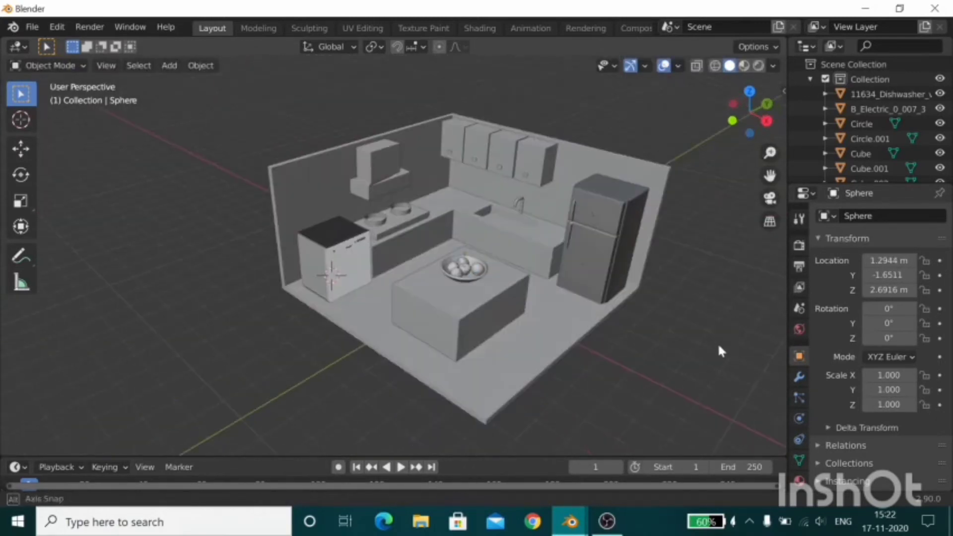
pyautogui.moveTo(692, 308); pyautogui.dragTo(652, 336, button='middle')
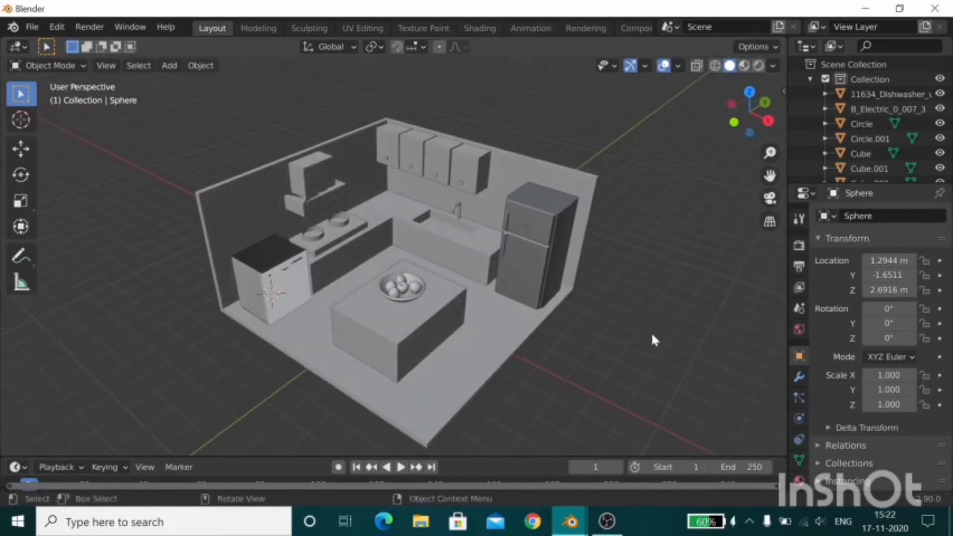
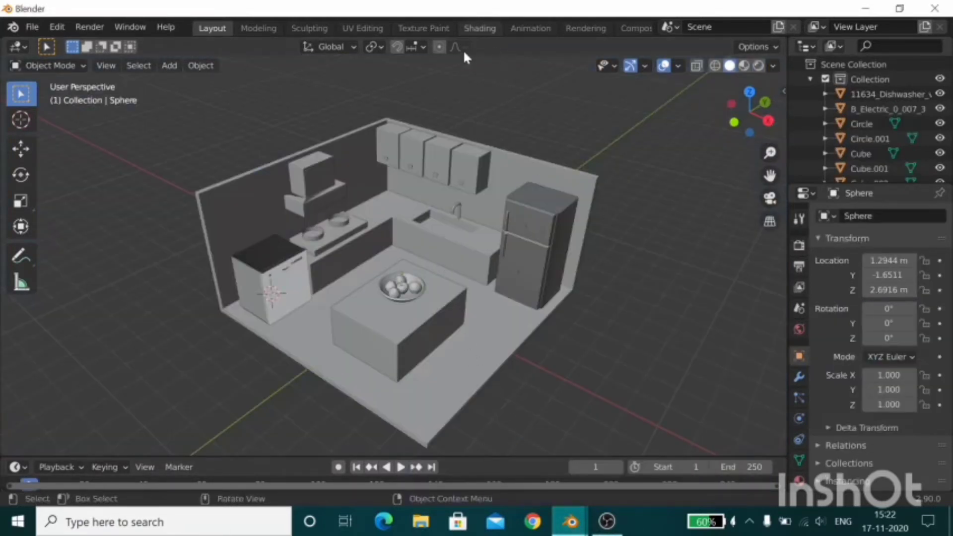
# Step: In the Shading workspace, select the kitchen island cube and enter Edit Mode
pyautogui.click(477, 28)
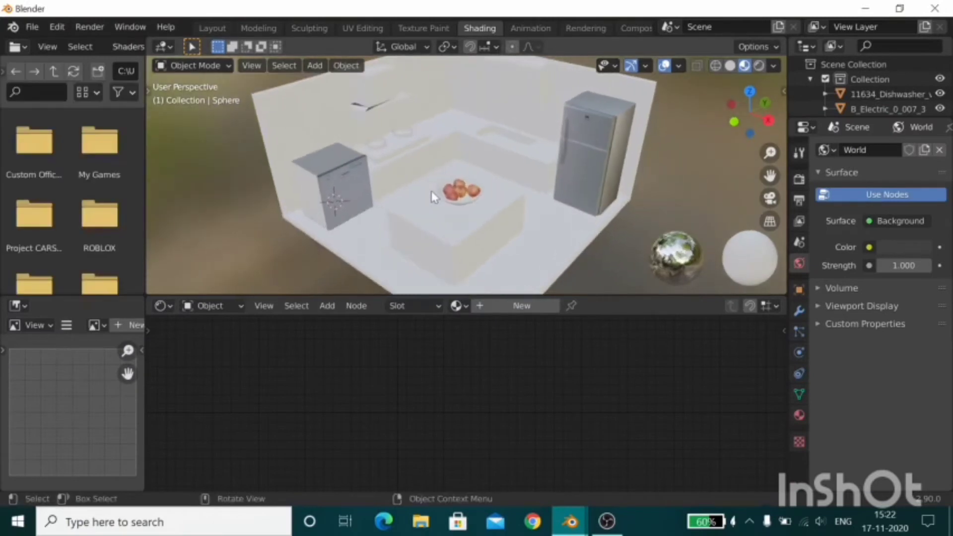
pyautogui.scroll(-3, 432, 192)
pyautogui.click(465, 214)
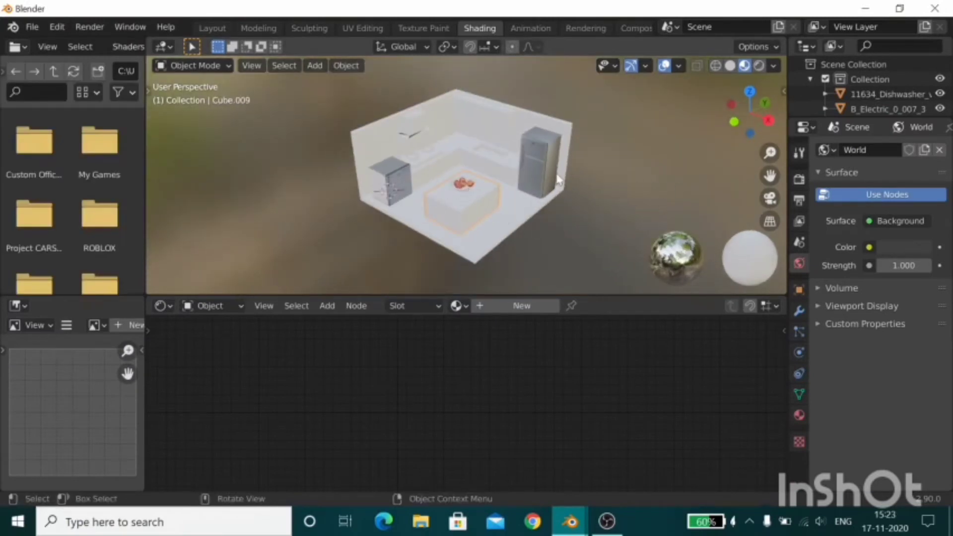
pyautogui.press('Tab')
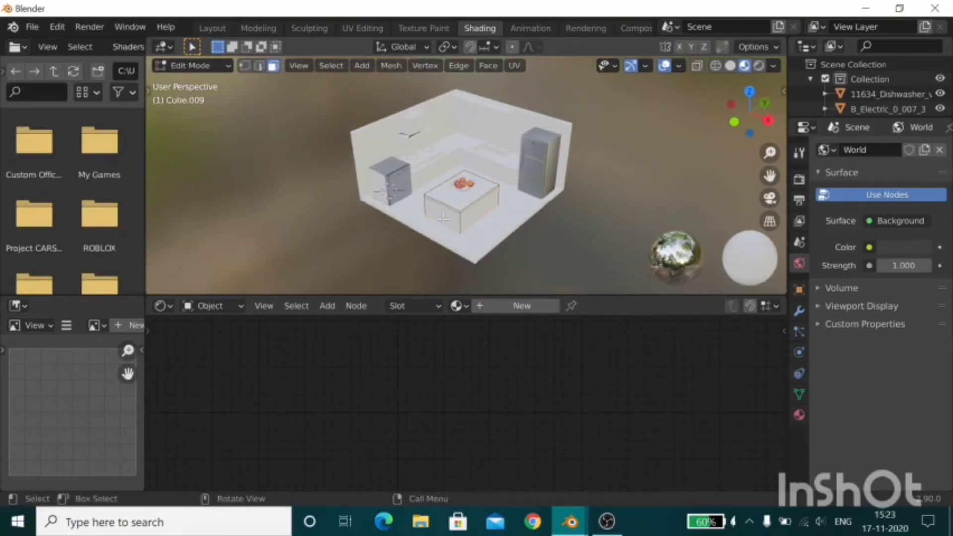
pyautogui.moveTo(444, 219)
pyautogui.mouseDown(button='middle')
pyautogui.moveTo(445, 176)
pyautogui.moveTo(677, 197)
pyautogui.moveTo(549, 179)
pyautogui.mouseUp(button='middle')
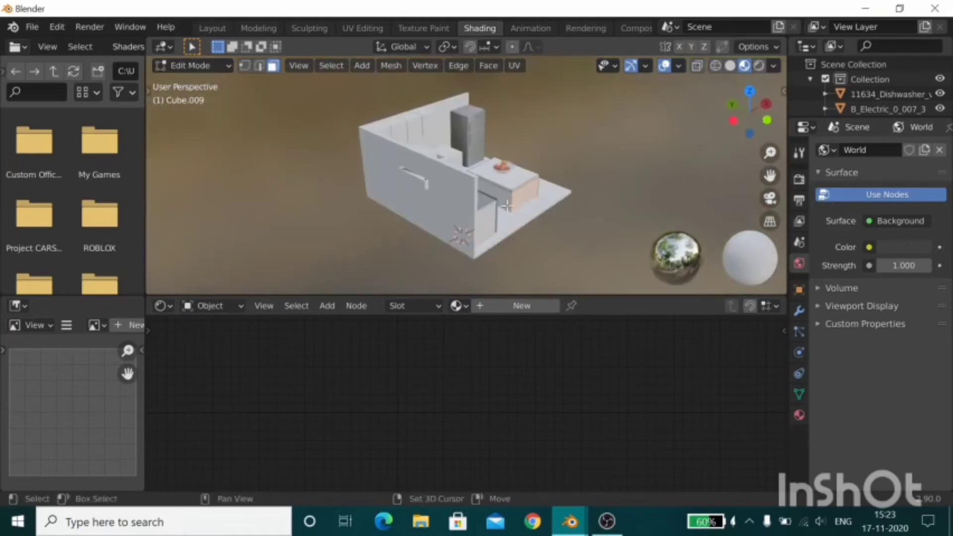
pyautogui.moveTo(639, 197); pyautogui.dragTo(546, 208, button='middle')
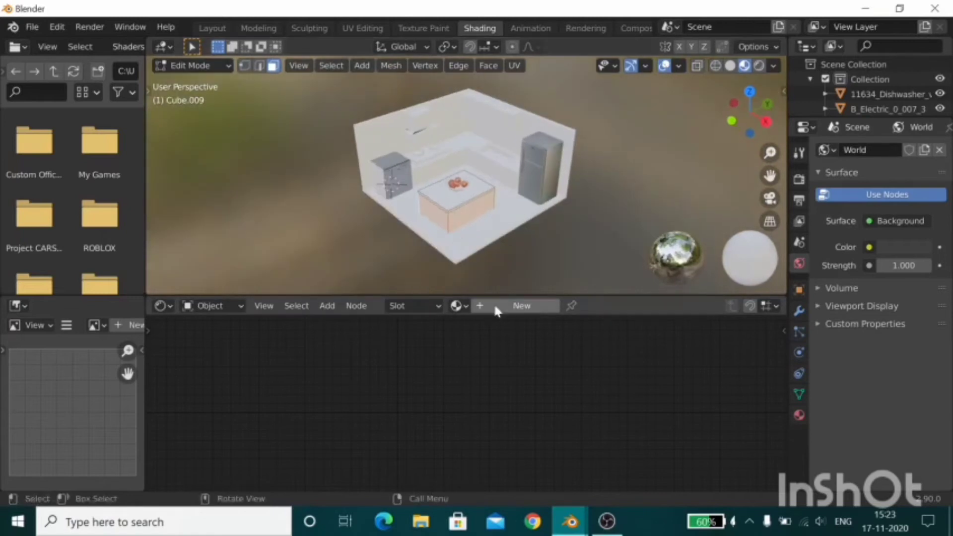
# Step: Create a new material on the island named TableDown
pyautogui.click(514, 306)
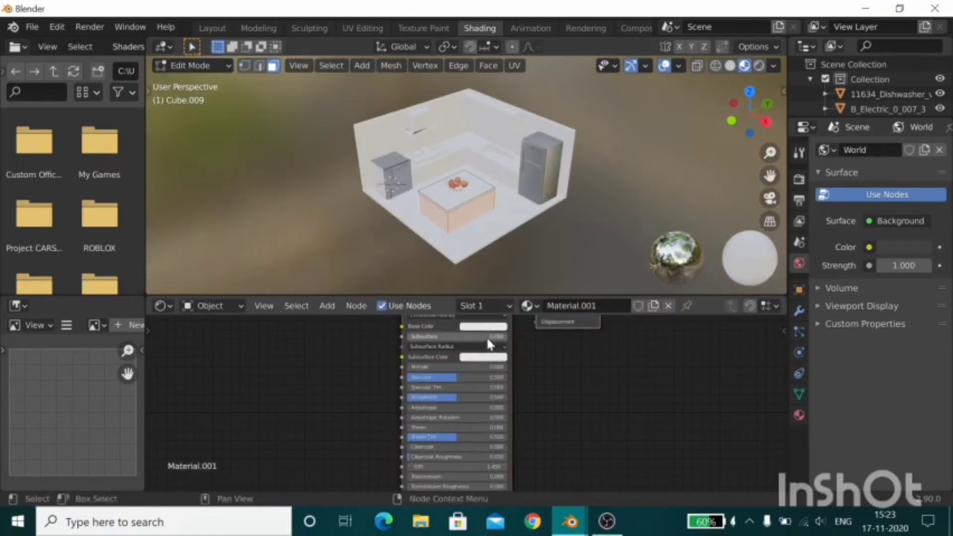
pyautogui.click(800, 414)
pyautogui.doubleClick(869, 158)
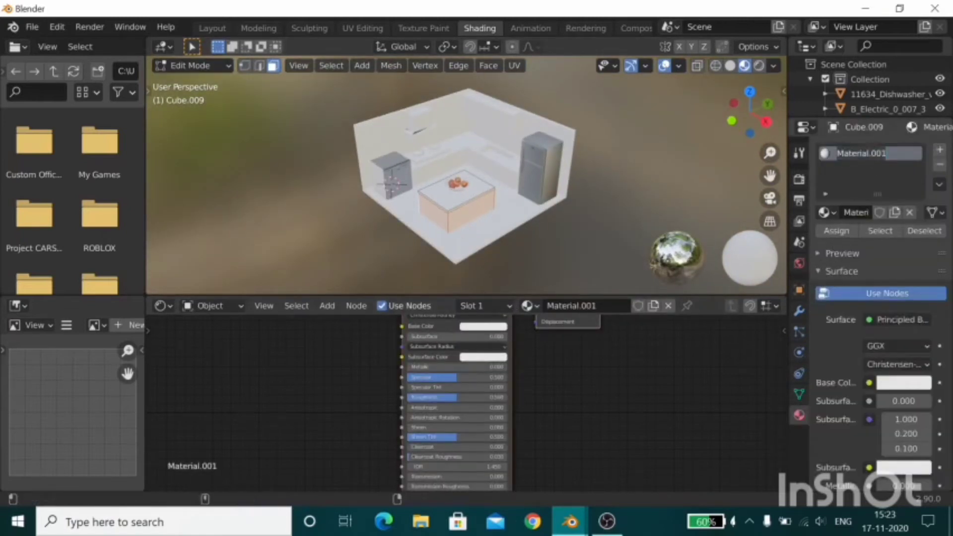
pyautogui.write('Tabel')
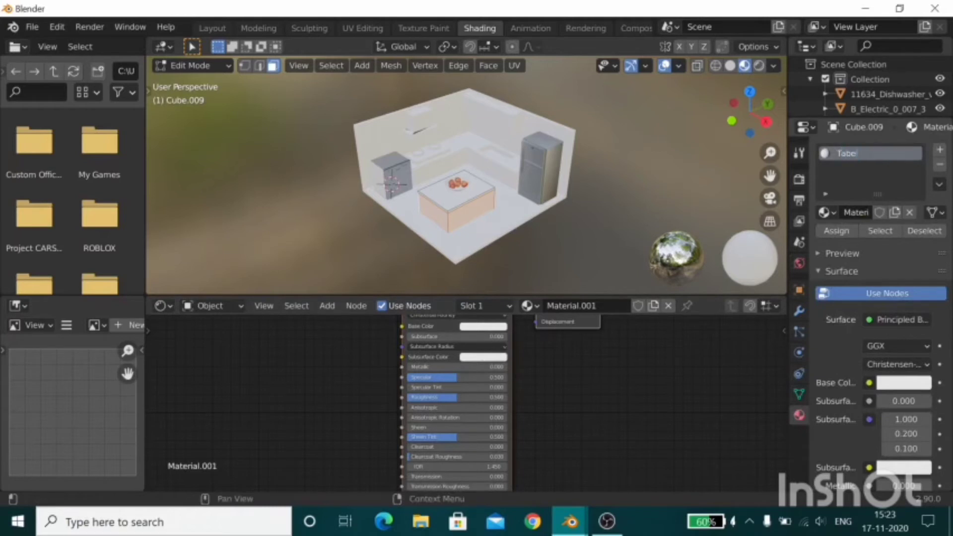
pyautogui.press('BackSpace')
pyautogui.press('BackSpace')
pyautogui.write('eDown')
pyautogui.press('Return')
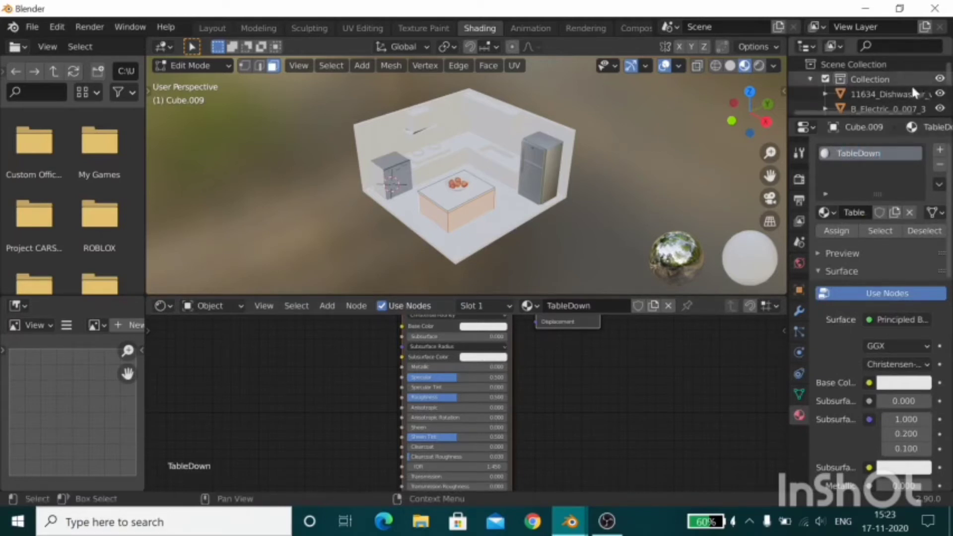
# Step: Make TableDown's base colour yellow and add a second material slot
pyautogui.click(917, 382)
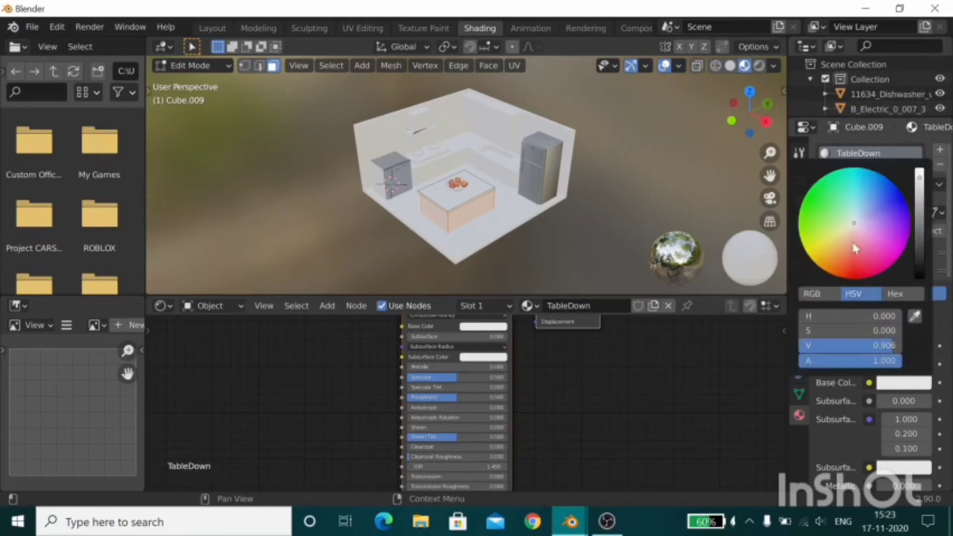
pyautogui.click(824, 243)
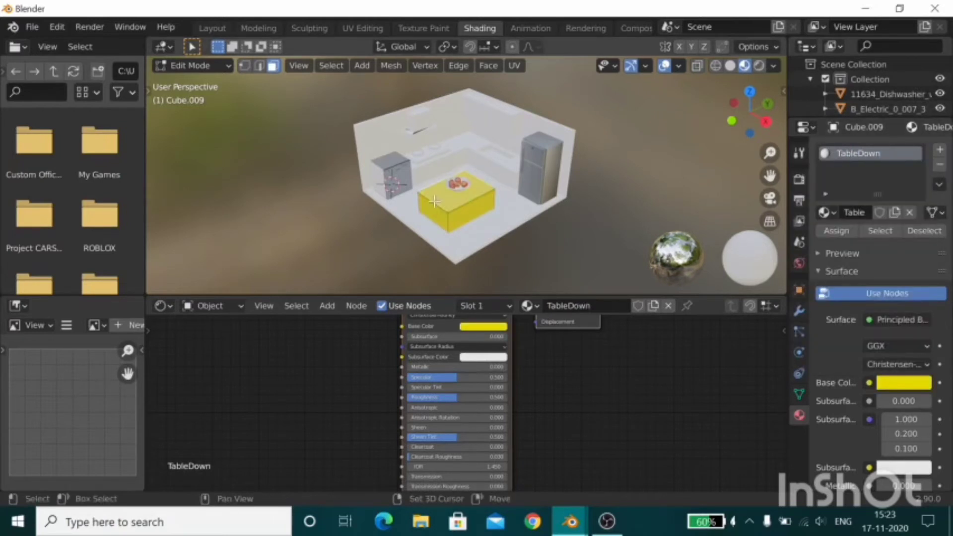
pyautogui.click(940, 149)
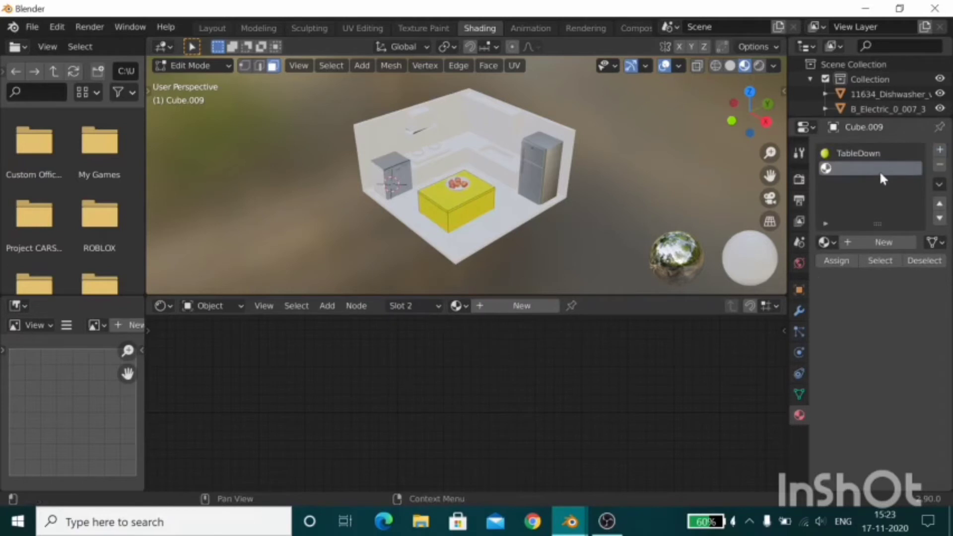
# Step: Create a new material named TableUpside in the second slot
pyautogui.click(870, 241)
pyautogui.doubleClick(889, 166)
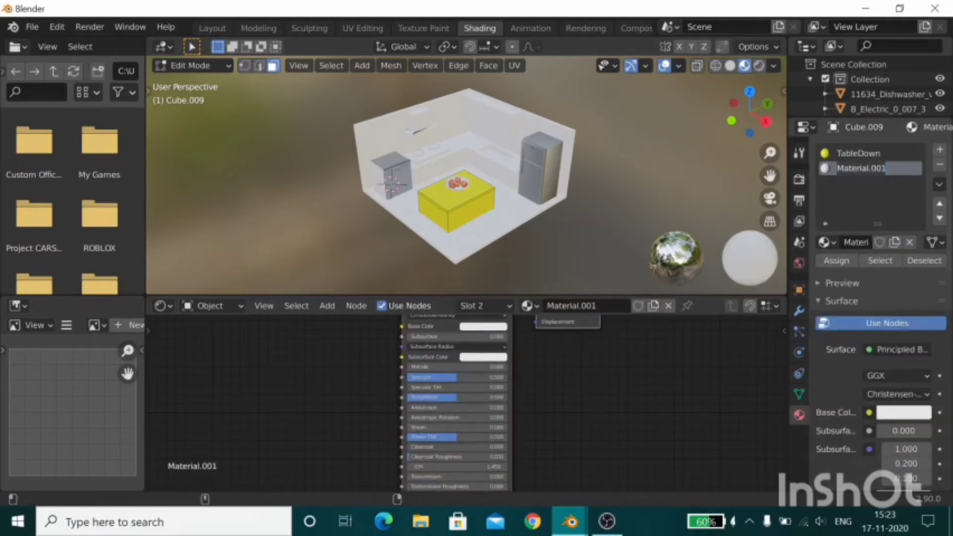
pyautogui.write('Tabl')
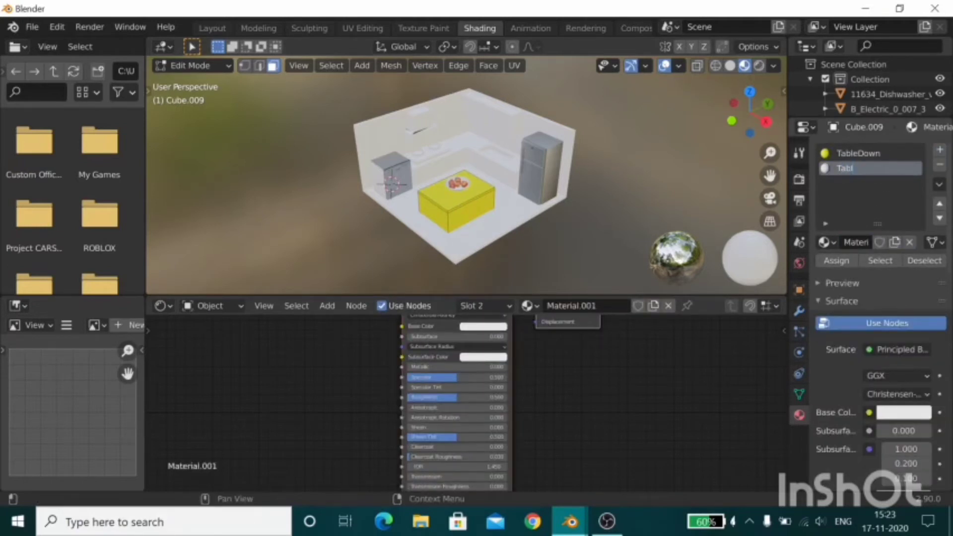
pyautogui.write('eUpside')
pyautogui.press('Return')
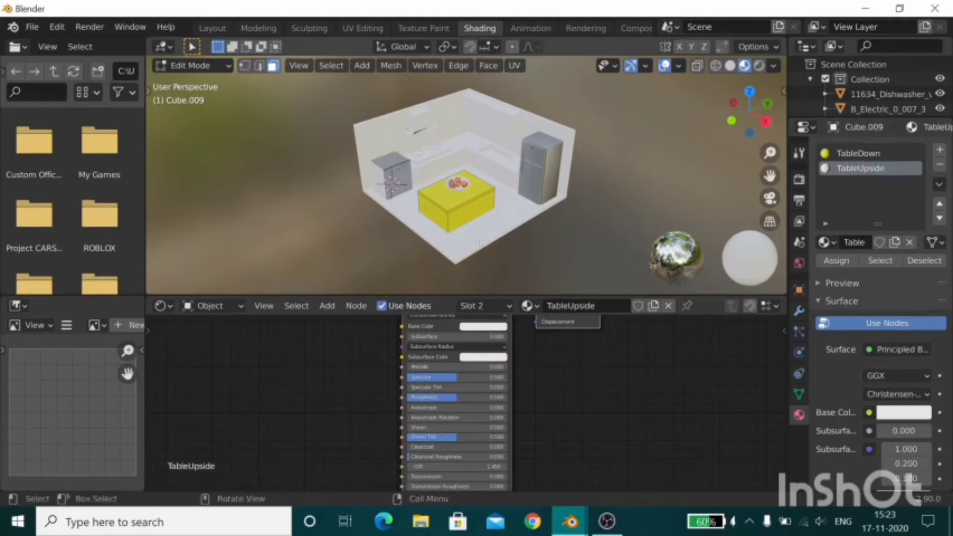
# Step: Assign TableUpside to the island's top face, leaving the sides as TableDown
pyautogui.click(434, 202)
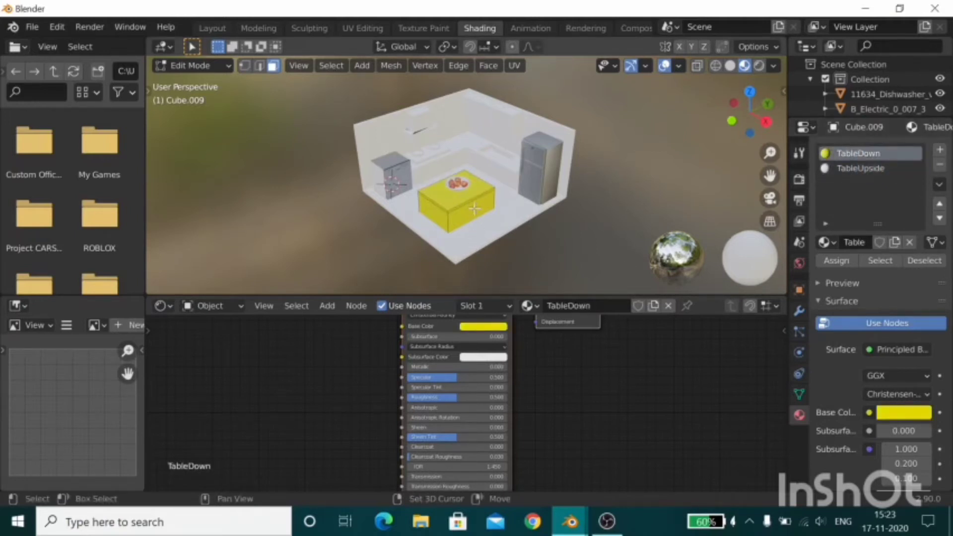
pyautogui.scroll(2, 420, 214)
pyautogui.scroll(3, 405, 226)
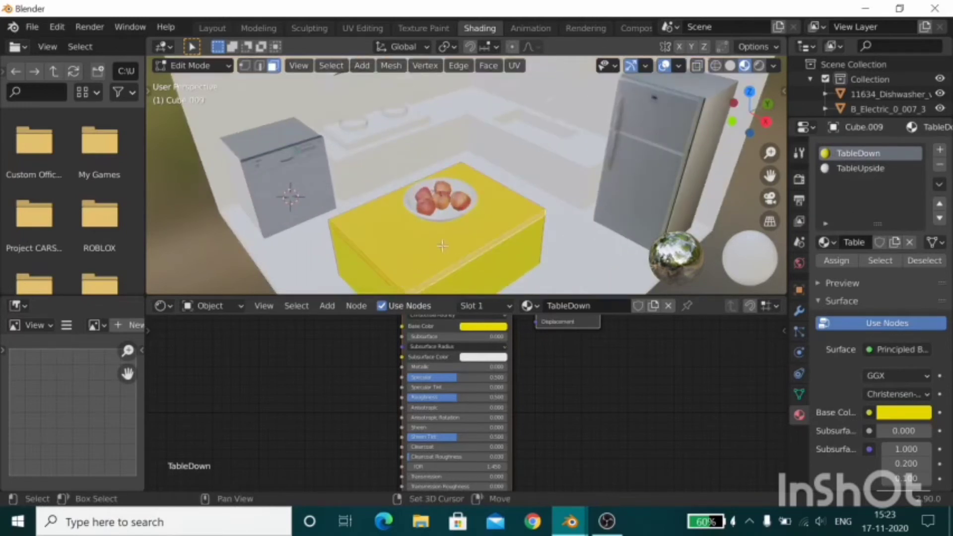
pyautogui.click(886, 168)
pyautogui.click(837, 261)
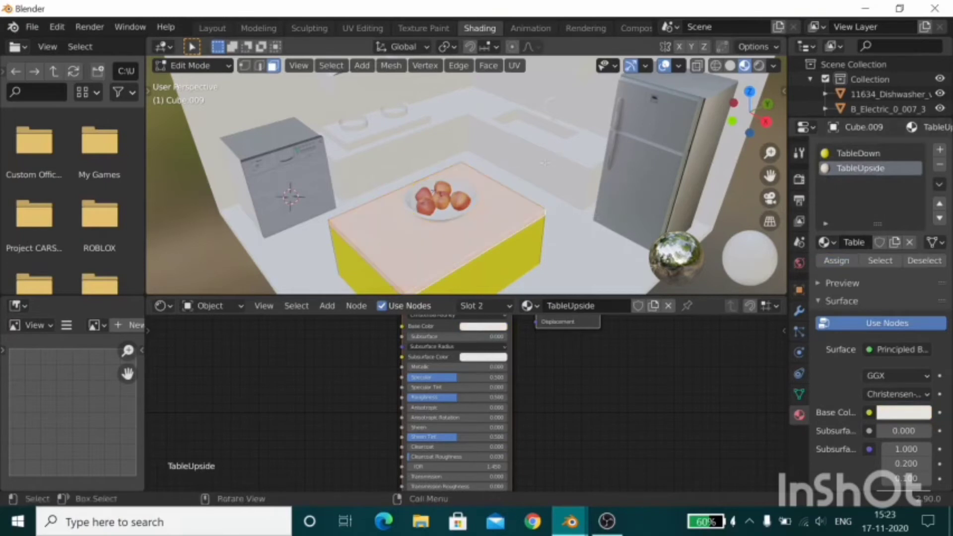
pyautogui.scroll(-5, 571, 201)
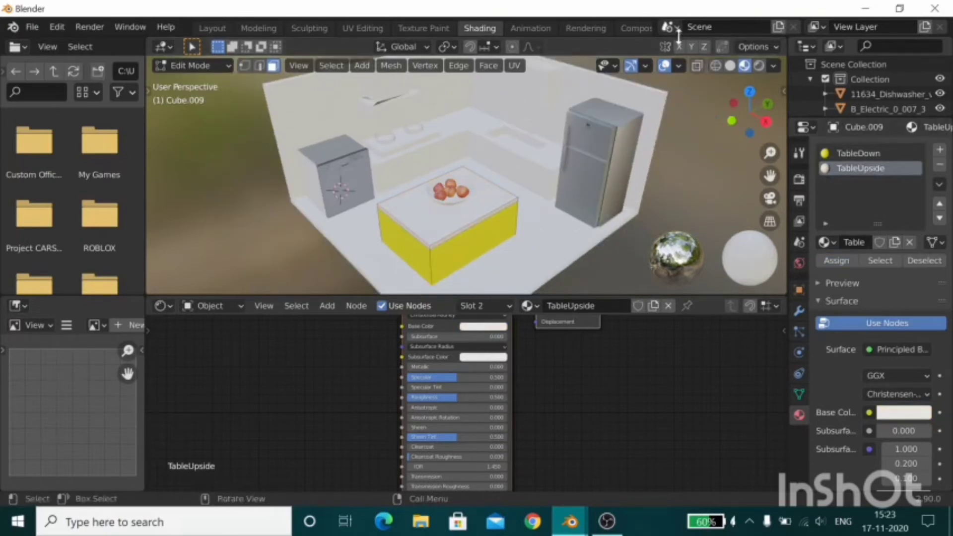
# Step: Preview the island without overlays, then return to the Layout workspace
pyautogui.click(665, 67)
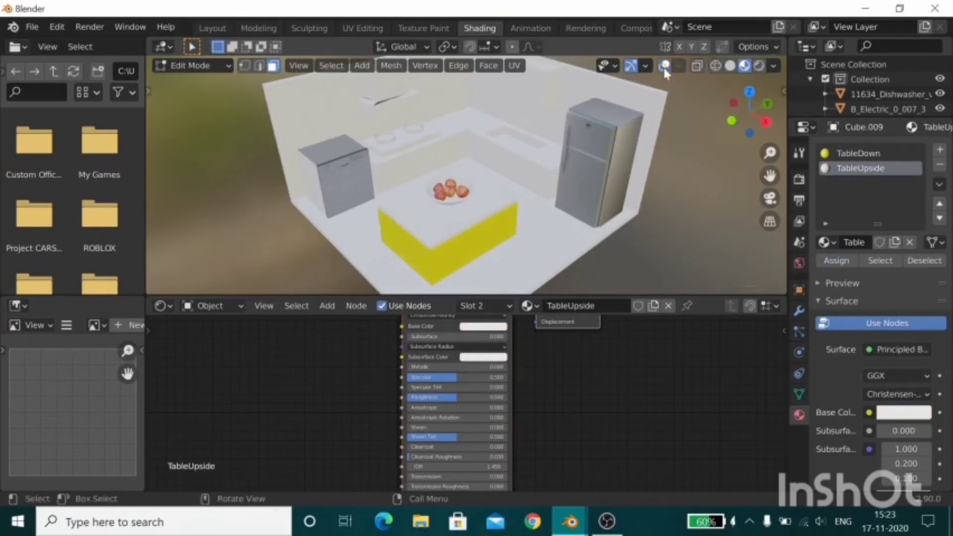
pyautogui.click(664, 68)
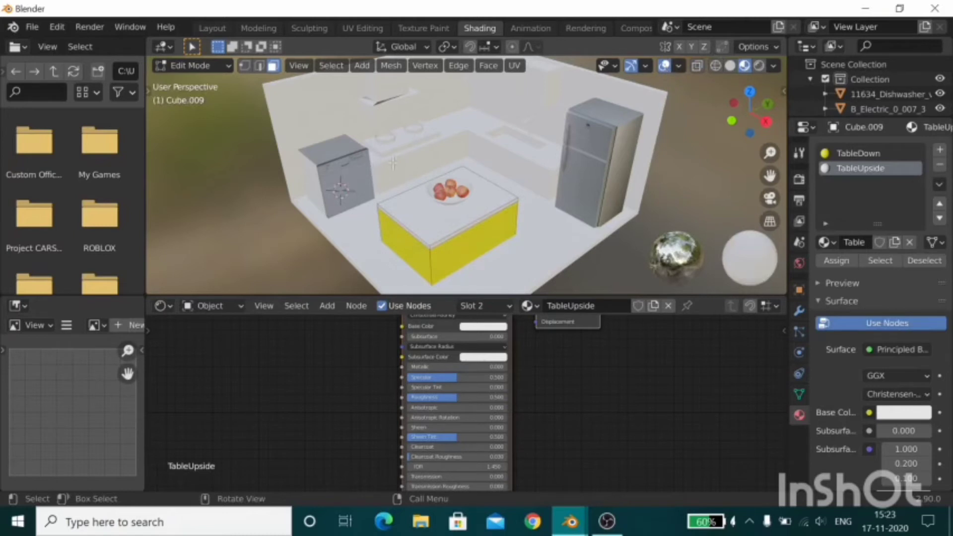
pyautogui.click(224, 28)
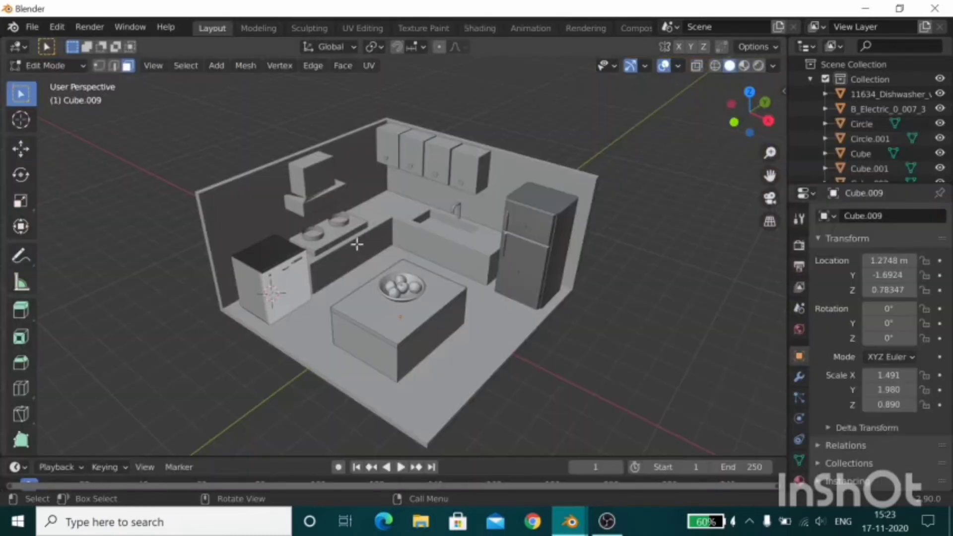
# Step: Switch from the island to editing the countertop mesh Plane.001
pyautogui.press('Tab')
pyautogui.click(381, 219)
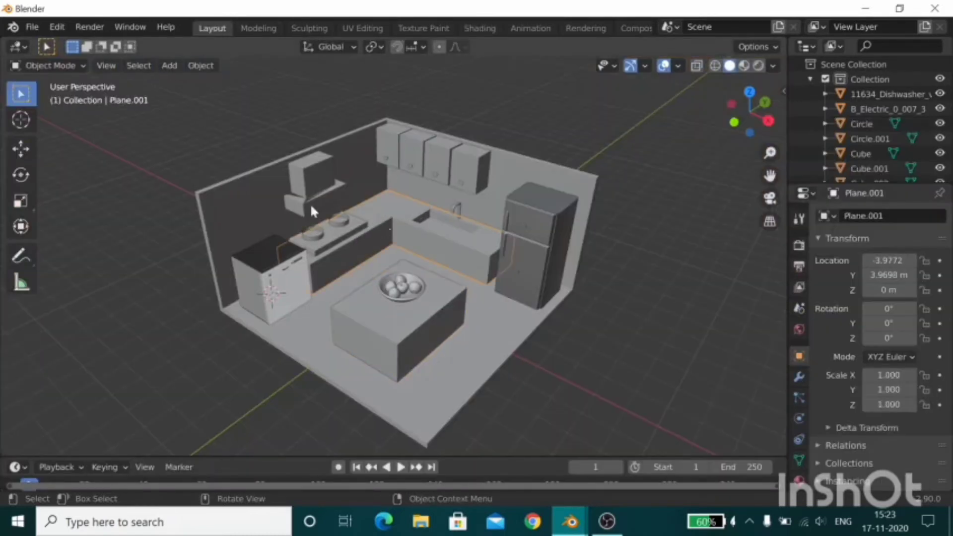
pyautogui.press('Tab')
pyautogui.moveTo(313, 211)
pyautogui.mouseDown(button='middle')
pyautogui.moveTo(366, 247)
pyautogui.moveTo(347, 239)
pyautogui.mouseUp(button='middle')
# Step: Add and slide three loop cuts across the counter
pyautogui.hotkey('ctrl', 'r')
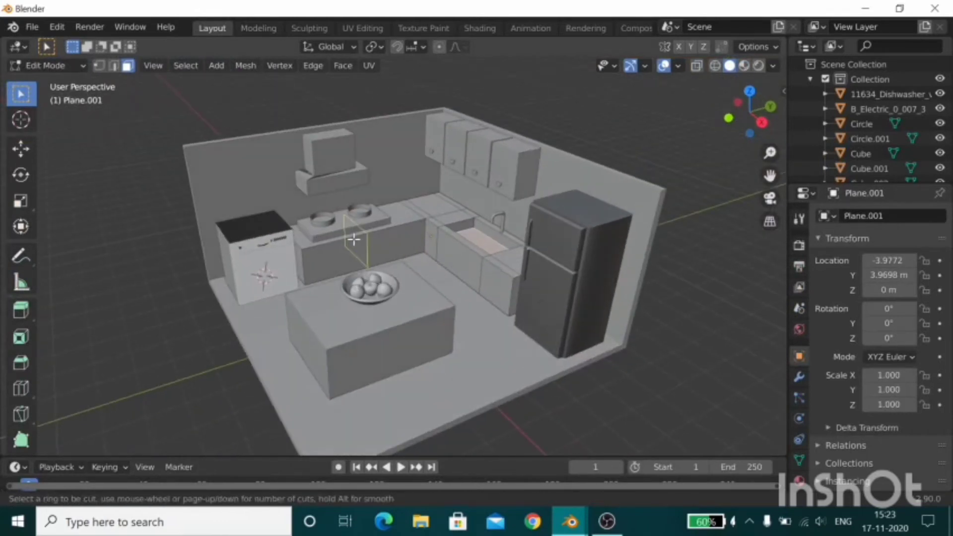
pyautogui.click(353, 240)
pyautogui.click(336, 245)
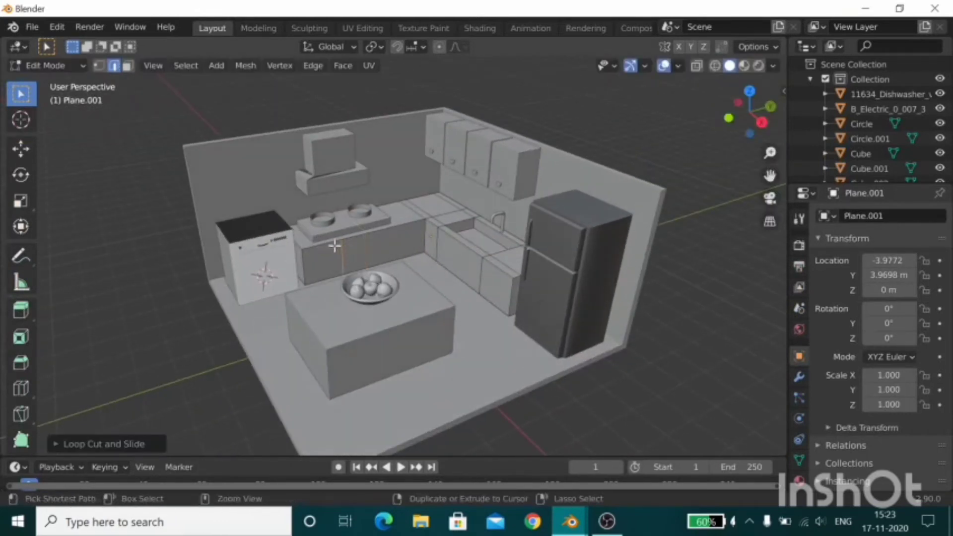
pyautogui.press('g')
pyautogui.press('g')
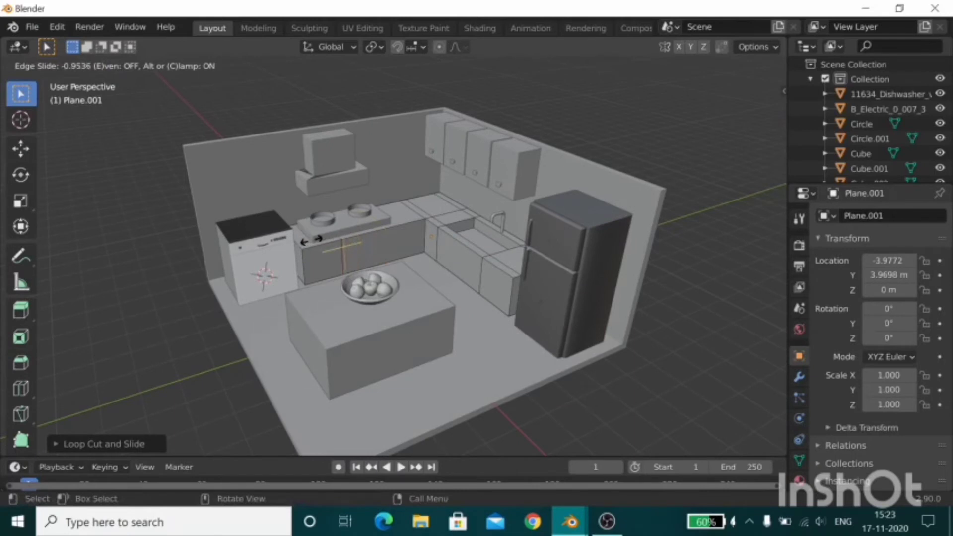
pyautogui.click(311, 240)
pyautogui.hotkey('ctrl', 'r')
pyautogui.click(360, 241)
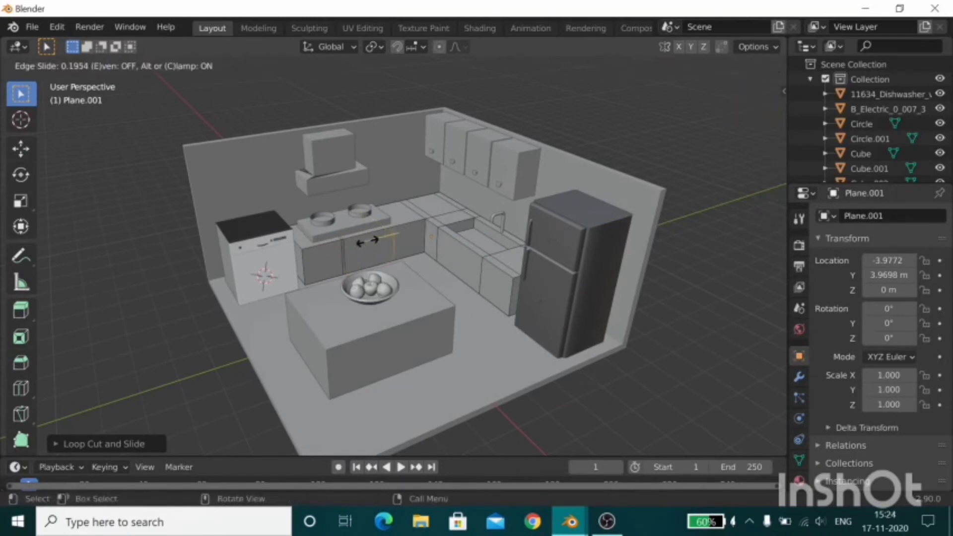
pyautogui.click(373, 241)
pyautogui.hotkey('ctrl', 'e')
pyautogui.press('Escape')
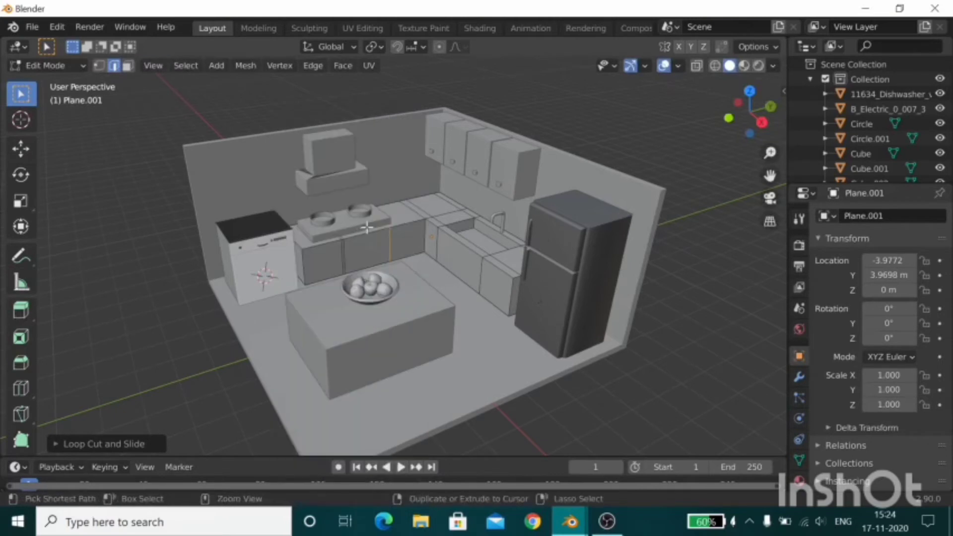
pyautogui.hotkey('ctrl', 'r')
pyautogui.click(405, 234)
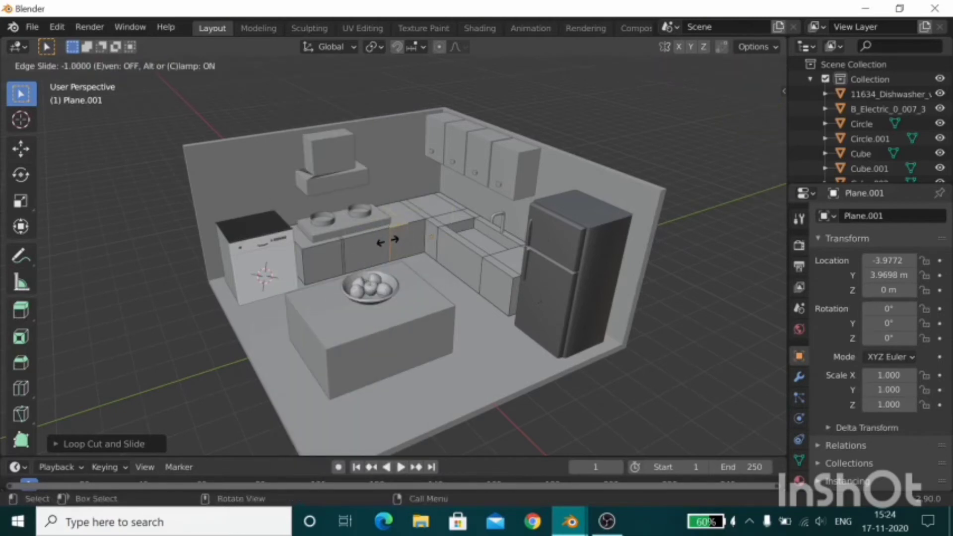
pyautogui.click(389, 240)
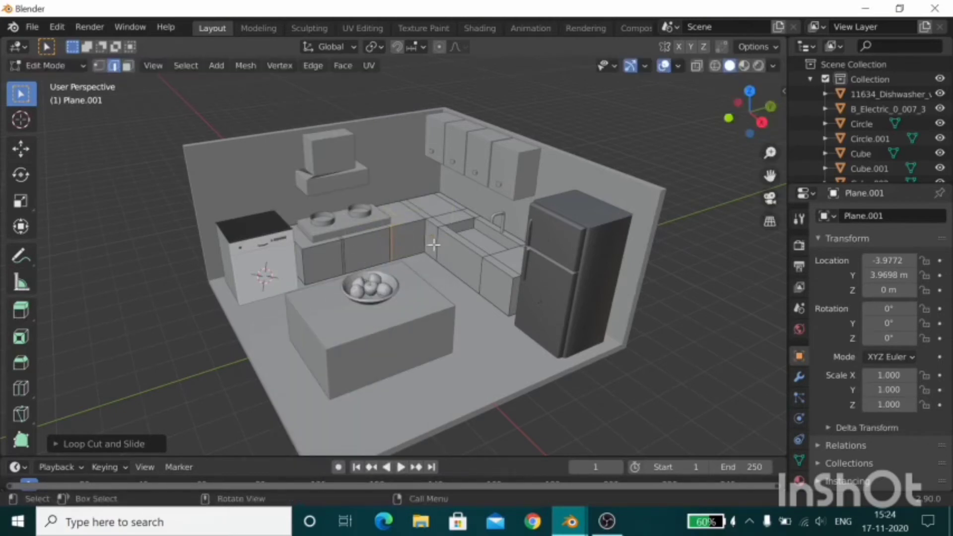
# Step: Add loop cuts across the sink counter and cabinet front
pyautogui.moveTo(433, 244); pyautogui.dragTo(419, 246, button='middle')
pyautogui.hotkey('ctrl', 'r')
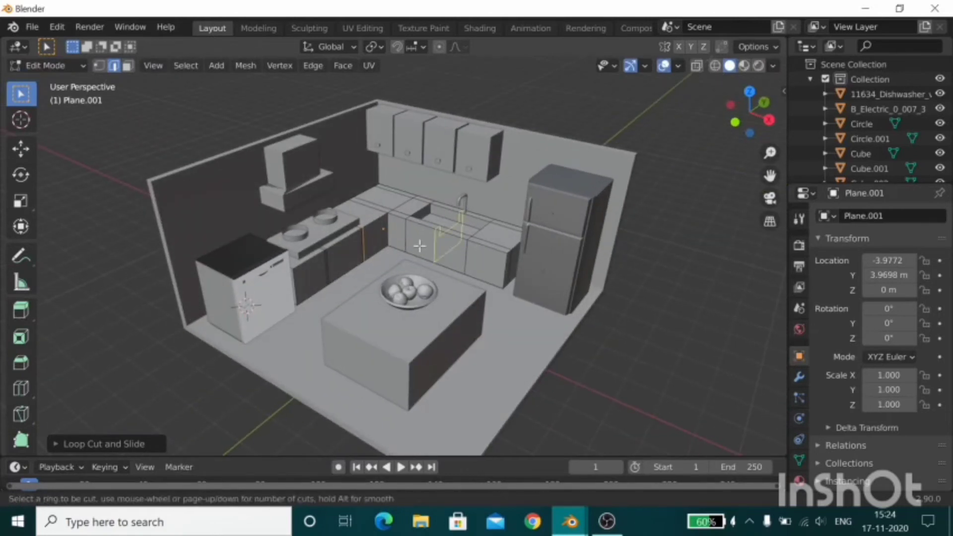
pyautogui.click(420, 246)
pyautogui.click(418, 246)
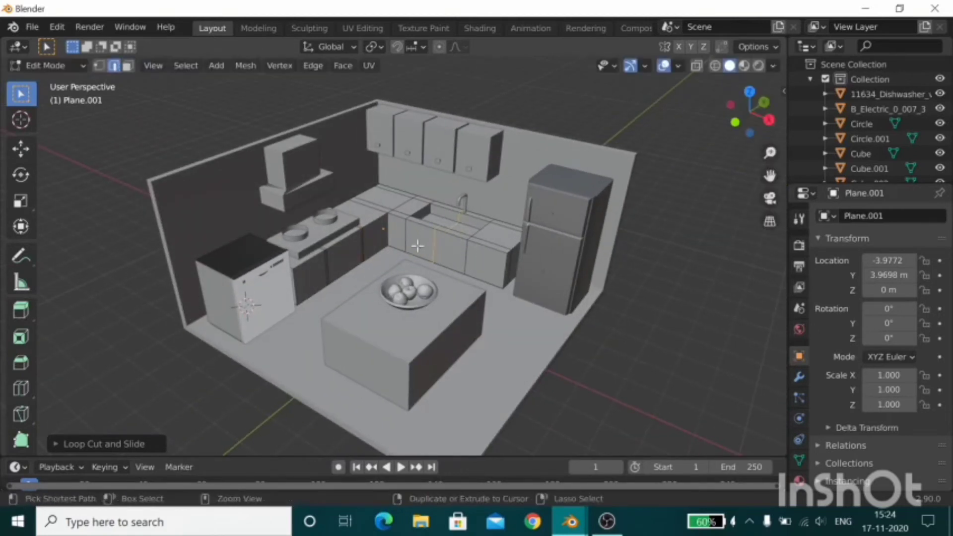
pyautogui.hotkey('ctrl', 'r')
pyautogui.click(418, 246)
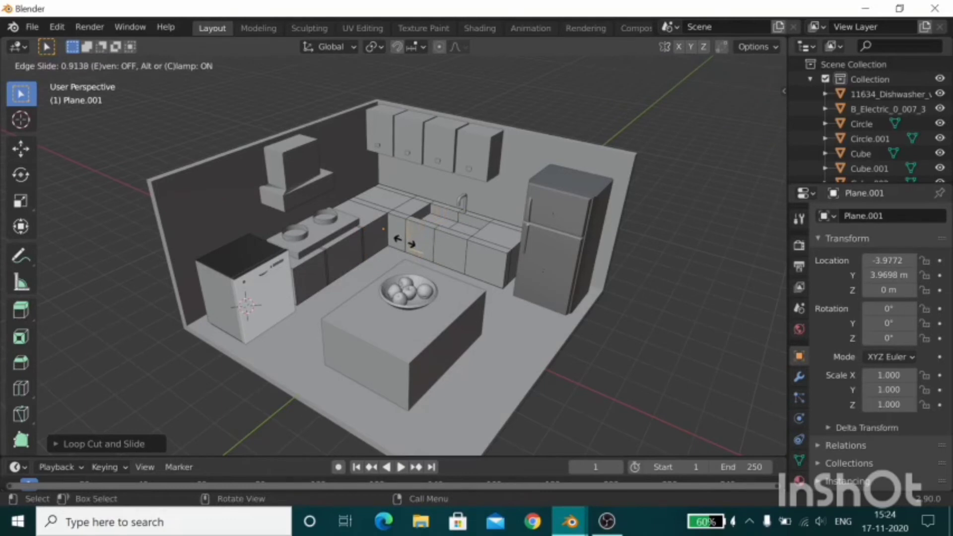
pyautogui.click(405, 244)
pyautogui.hotkey('ctrl', 'r')
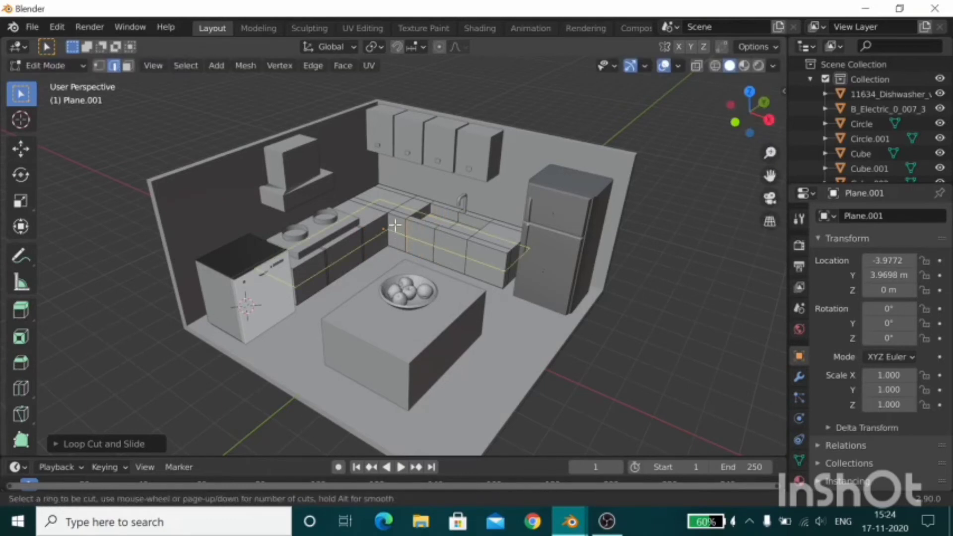
pyautogui.click(396, 214)
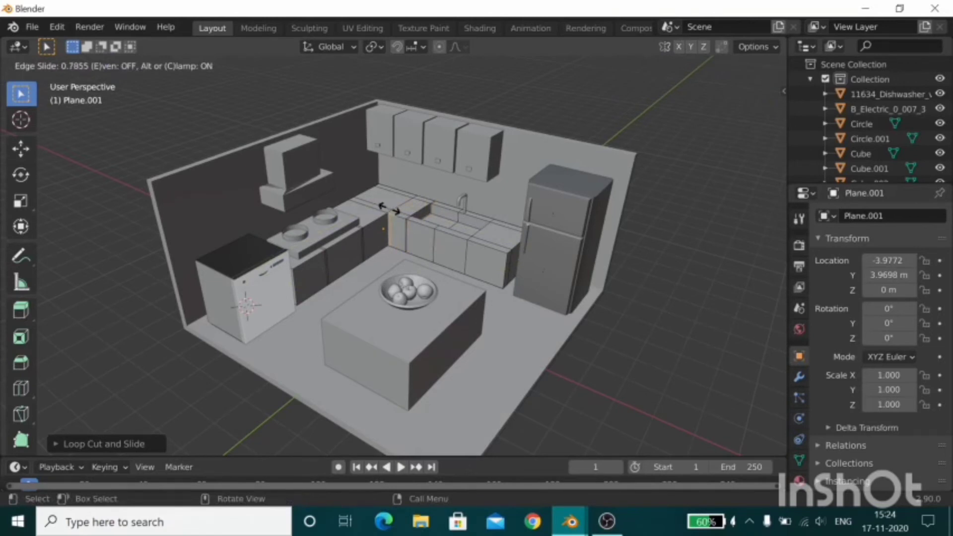
pyautogui.click(390, 209)
# Step: Add the remaining loop cuts between cabinet doors and on the right cabinets
pyautogui.hotkey('ctrl', 'r')
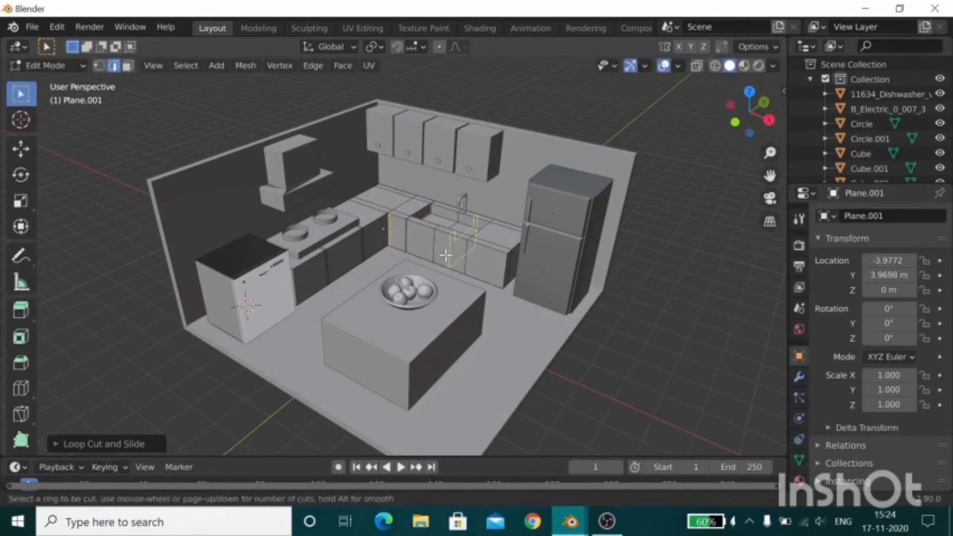
pyautogui.click(446, 255)
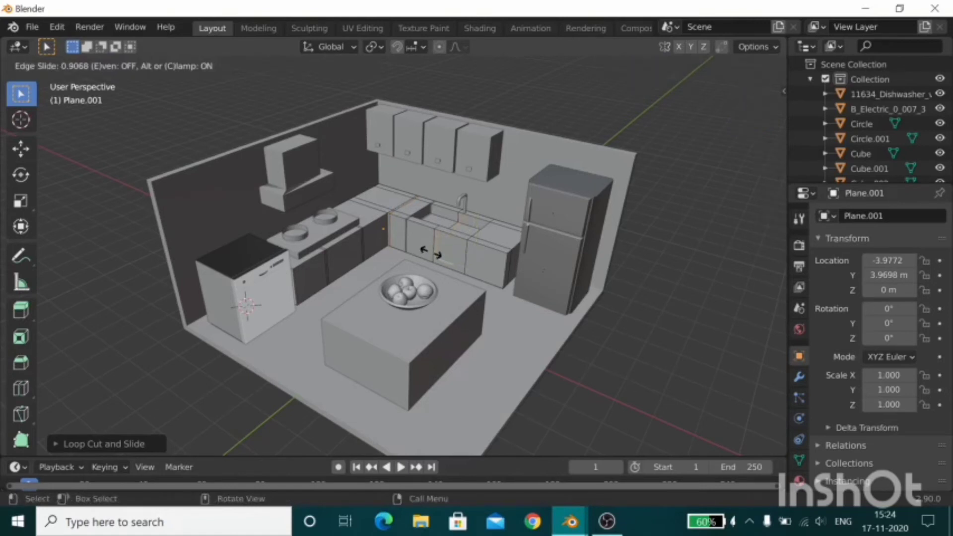
pyautogui.click(430, 253)
pyautogui.hotkey('ctrl', 'r')
pyautogui.click(477, 251)
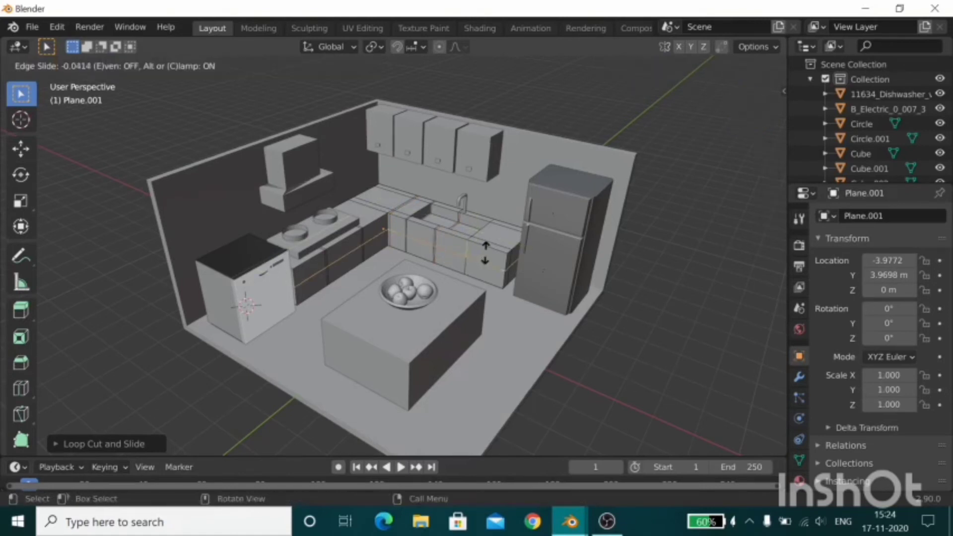
pyautogui.click(498, 244)
pyautogui.hotkey('ctrl', 'r')
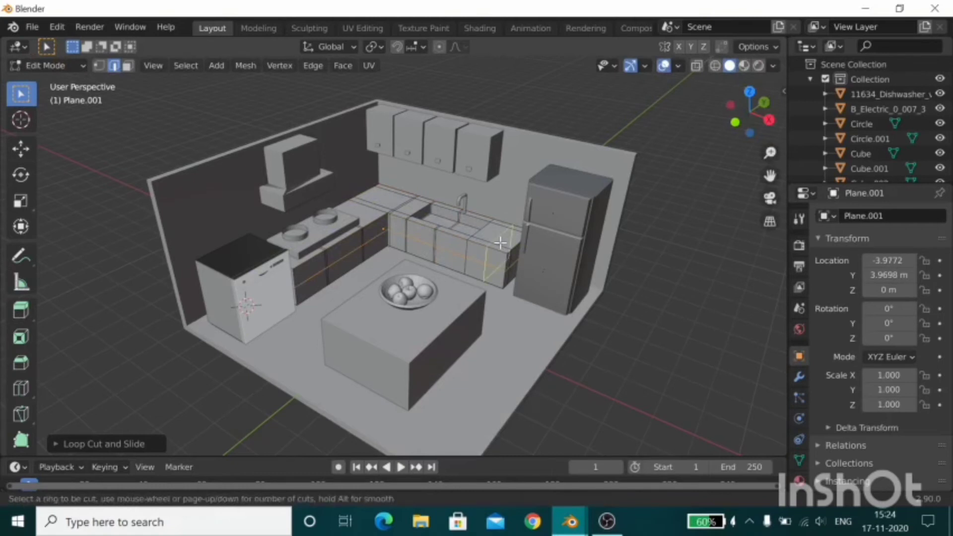
pyautogui.click(501, 242)
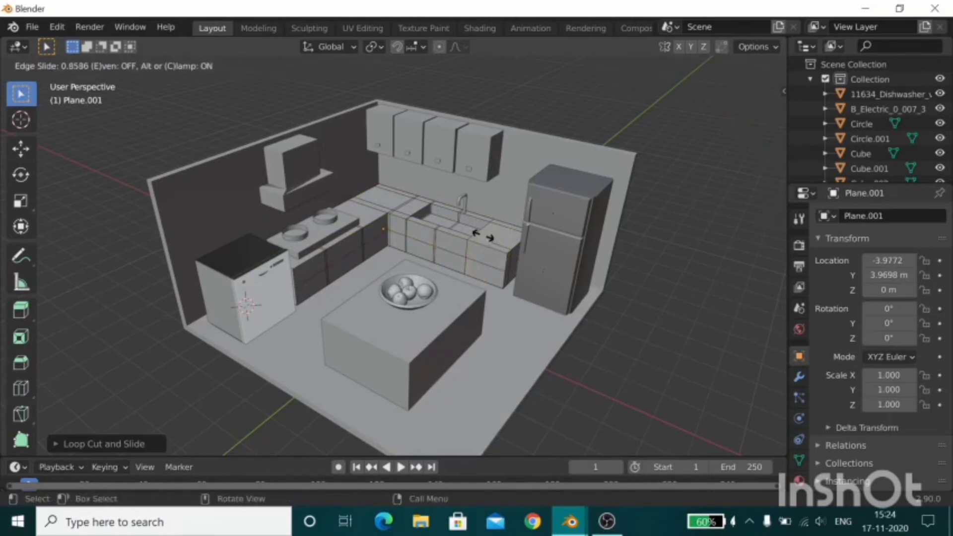
pyautogui.click(482, 236)
# Step: In the Shading workspace with face select, create two new materials on the counter mesh
pyautogui.click(466, 27)
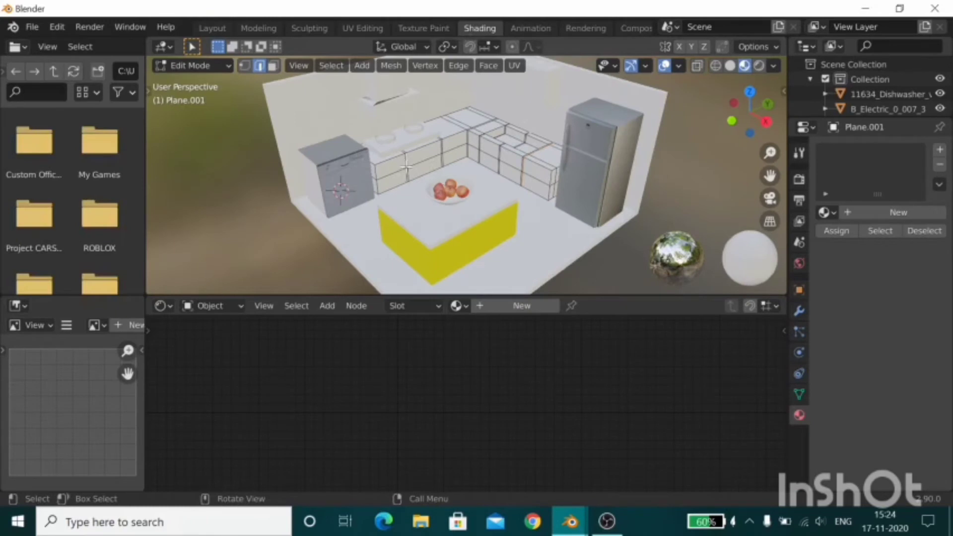
pyautogui.press('3')
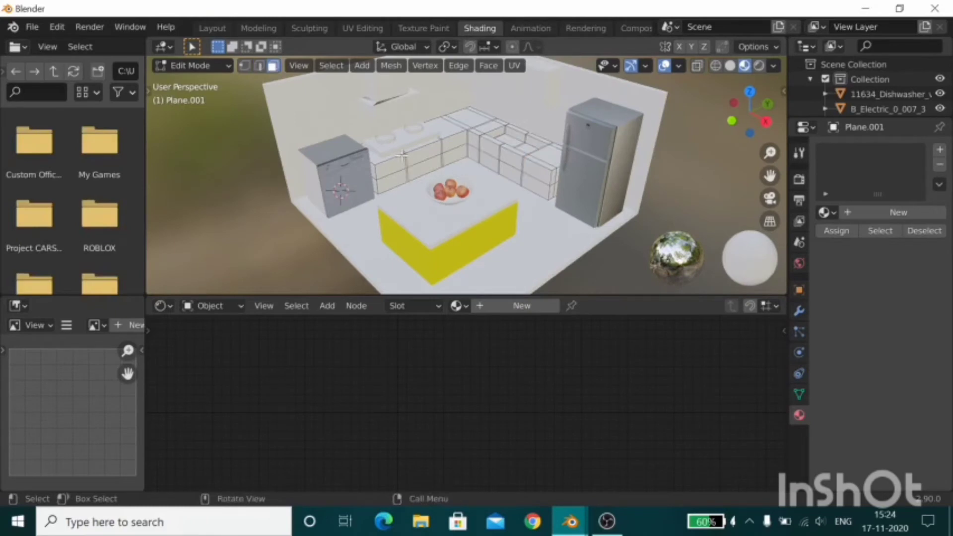
pyautogui.press('shift')
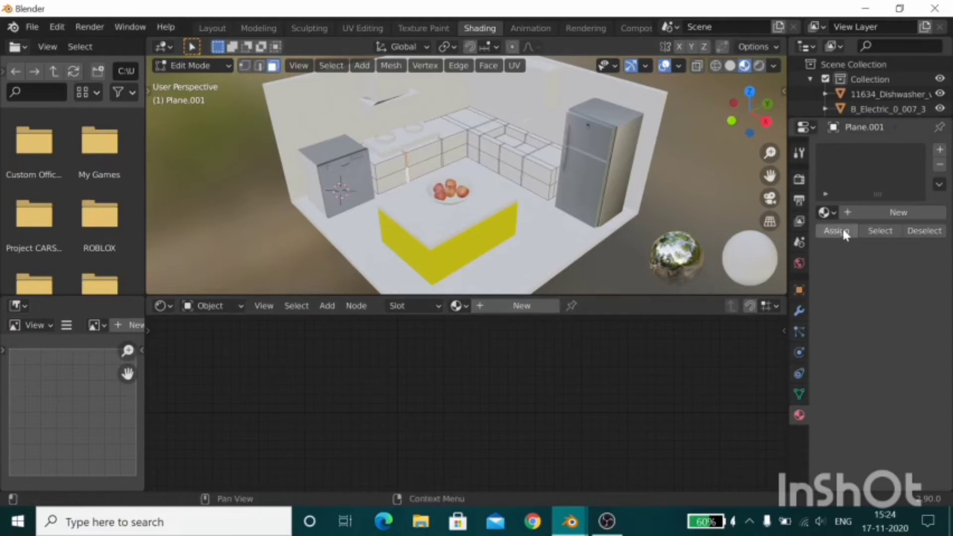
pyautogui.click(869, 217)
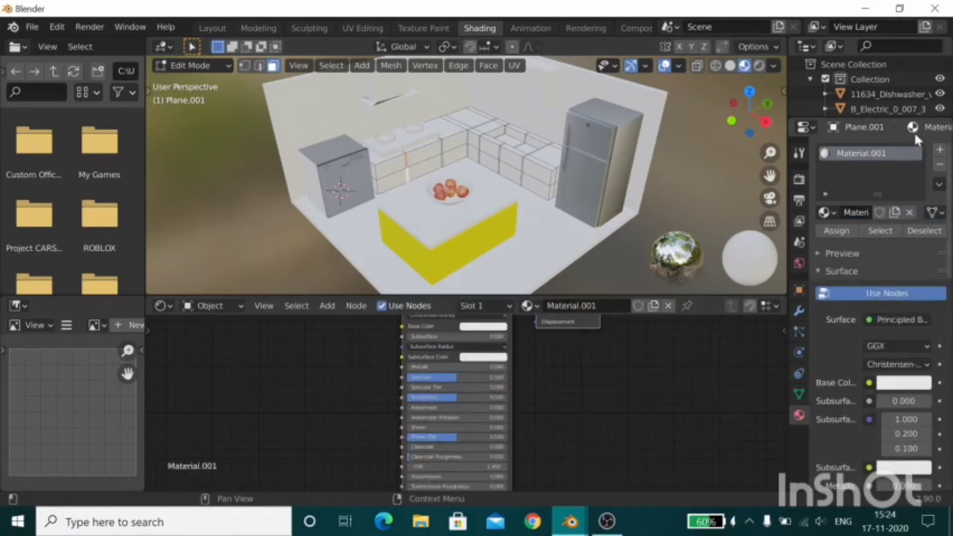
pyautogui.click(940, 150)
pyautogui.click(889, 243)
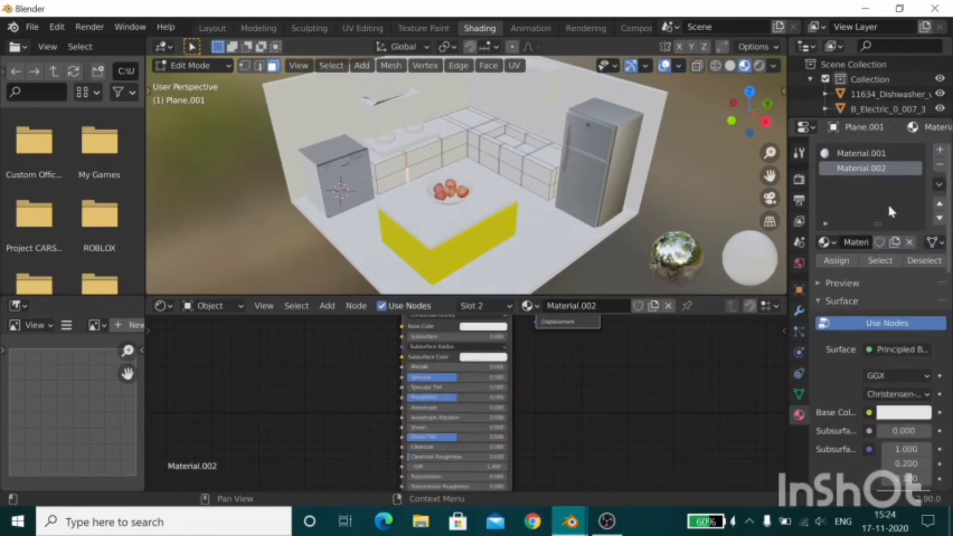
# Step: Rename the first material Outlines and make its base colour black
pyautogui.doubleClick(891, 158)
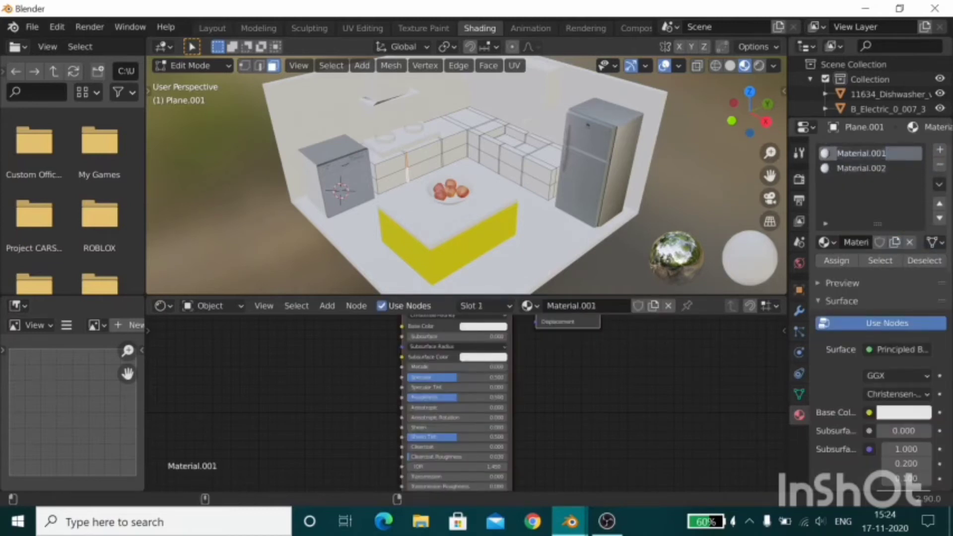
pyautogui.write('O')
pyautogui.press('Return')
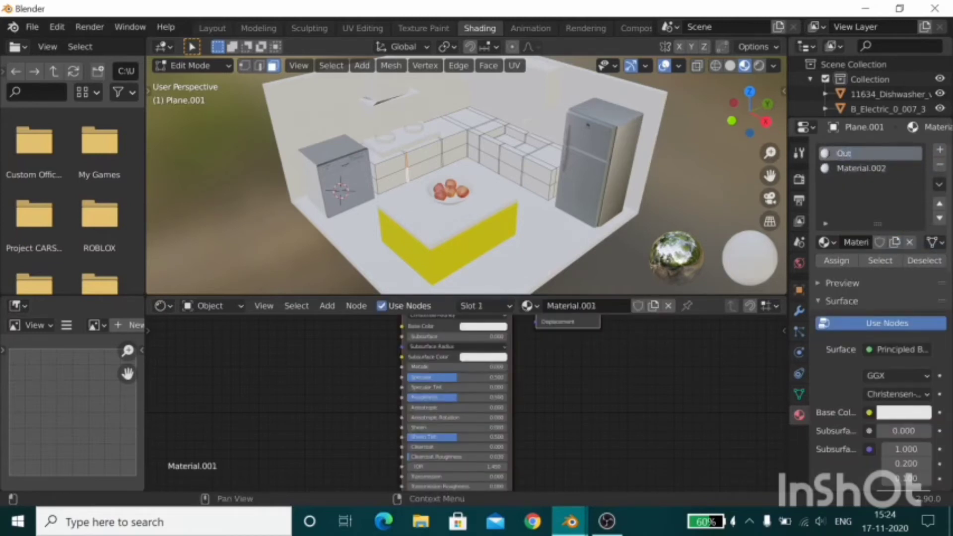
pyautogui.write('lines')
pyautogui.press('Return')
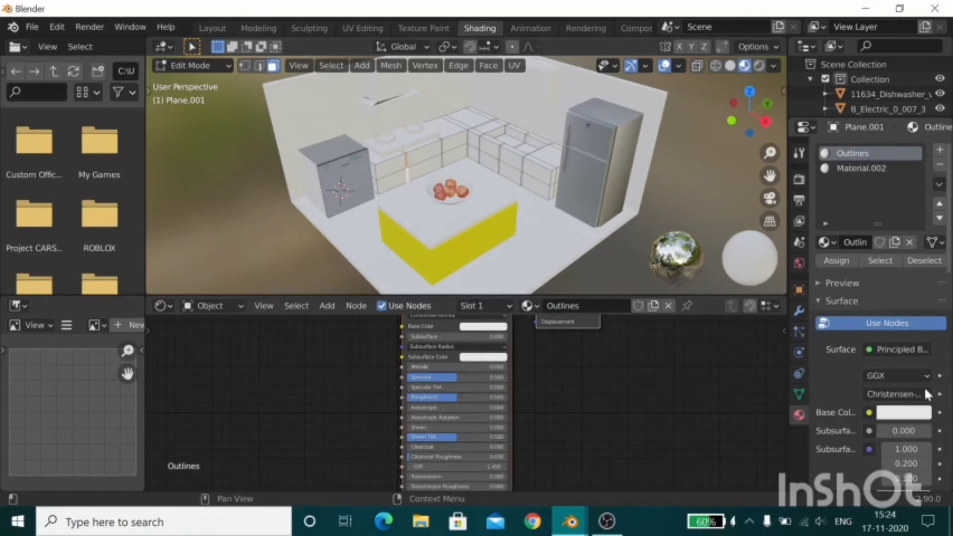
pyautogui.click(904, 413)
pyautogui.moveTo(885, 375); pyautogui.dragTo(801, 375)
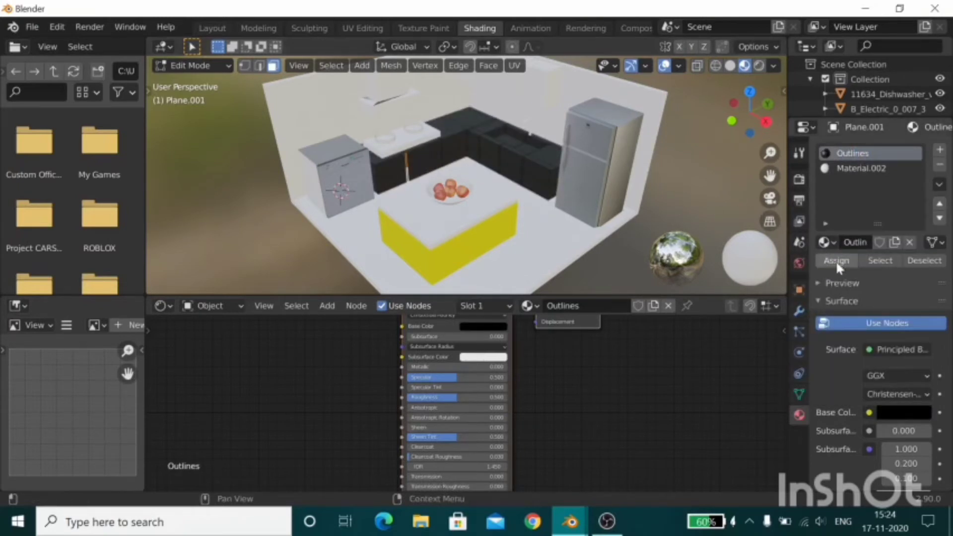
# Step: Select all cabinet door faces, including those beside the fridge, and activate Material.002
pyautogui.click(421, 151)
pyautogui.keyDown('shift'); pyautogui.click(461, 144); pyautogui.keyUp('shift')
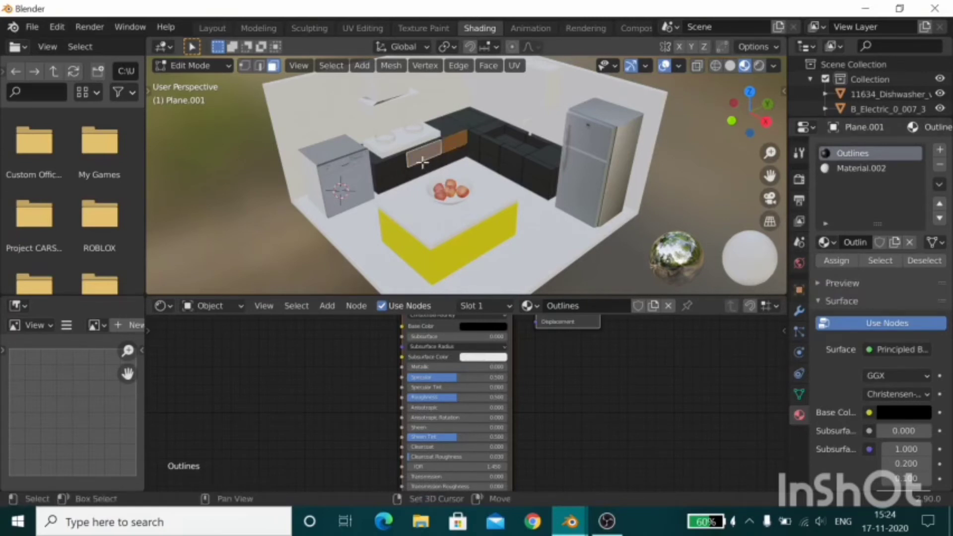
pyautogui.keyDown('shift'); pyautogui.click(423, 163); pyautogui.keyUp('shift')
pyautogui.keyDown('shift'); pyautogui.click(393, 168); pyautogui.keyUp('shift')
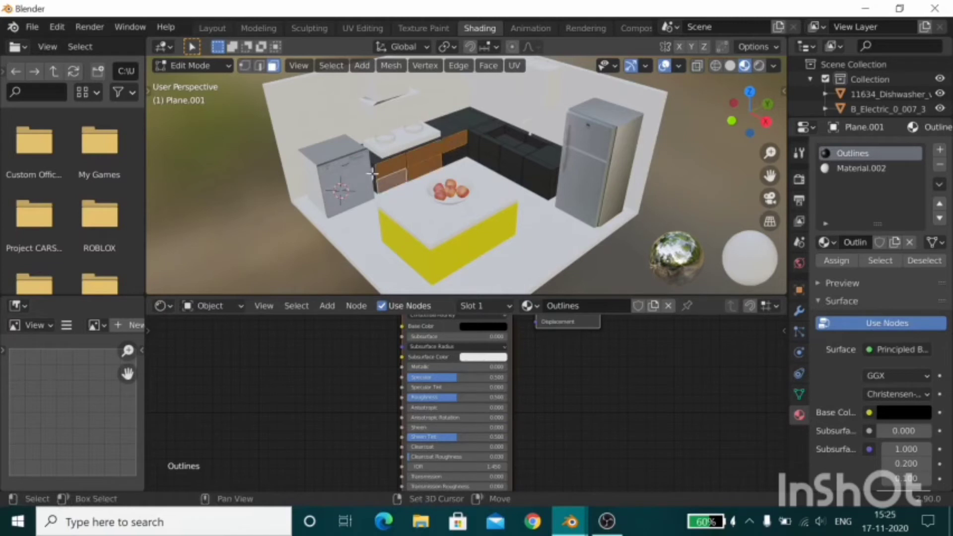
pyautogui.keyDown('shift'); pyautogui.click(460, 151); pyautogui.keyUp('shift')
pyautogui.keyDown('shift'); pyautogui.click(473, 145); pyautogui.keyUp('shift')
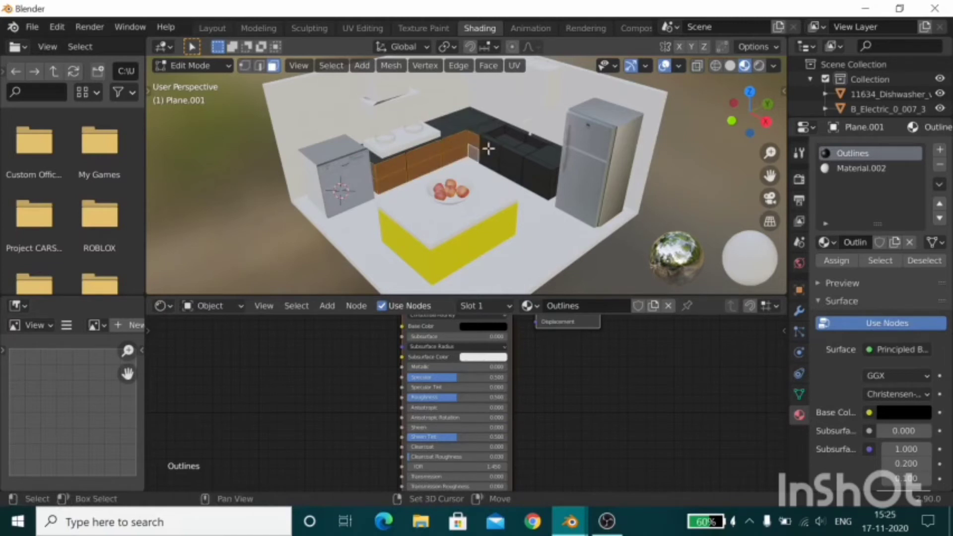
pyautogui.keyDown('shift'); pyautogui.click(486, 149); pyautogui.keyUp('shift')
pyautogui.keyDown('shift'); pyautogui.click(516, 163); pyautogui.keyUp('shift')
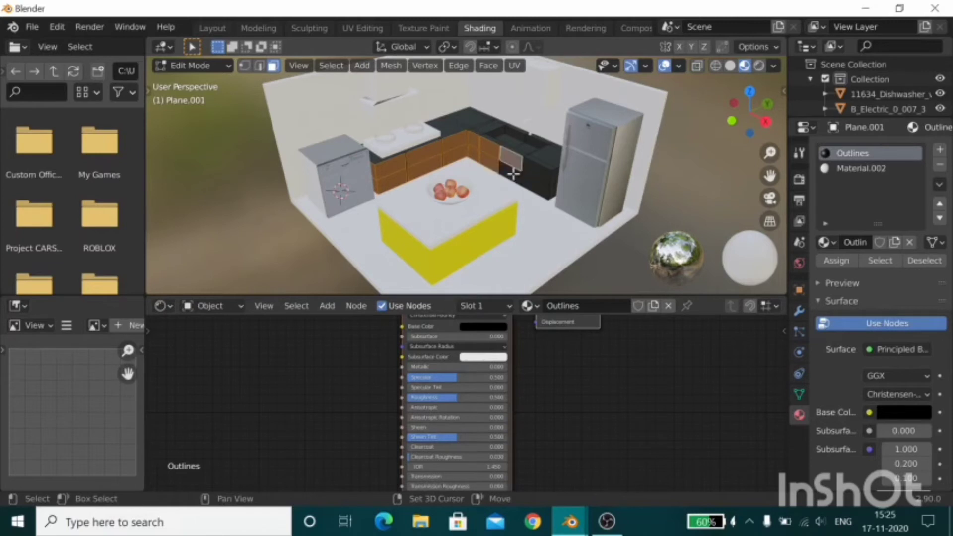
pyautogui.keyDown('shift'); pyautogui.click(542, 177); pyautogui.keyUp('shift')
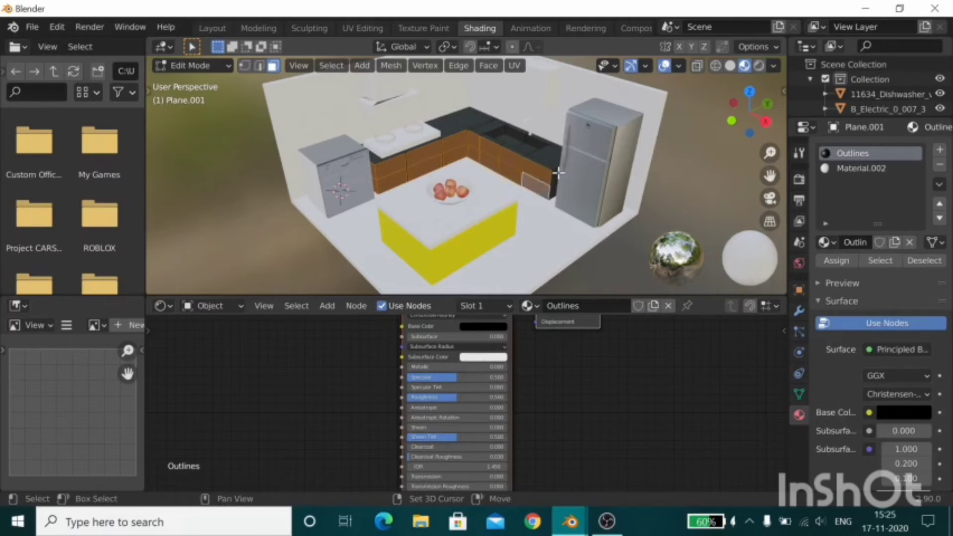
pyautogui.keyDown('shift'); pyautogui.click(558, 175); pyautogui.keyUp('shift')
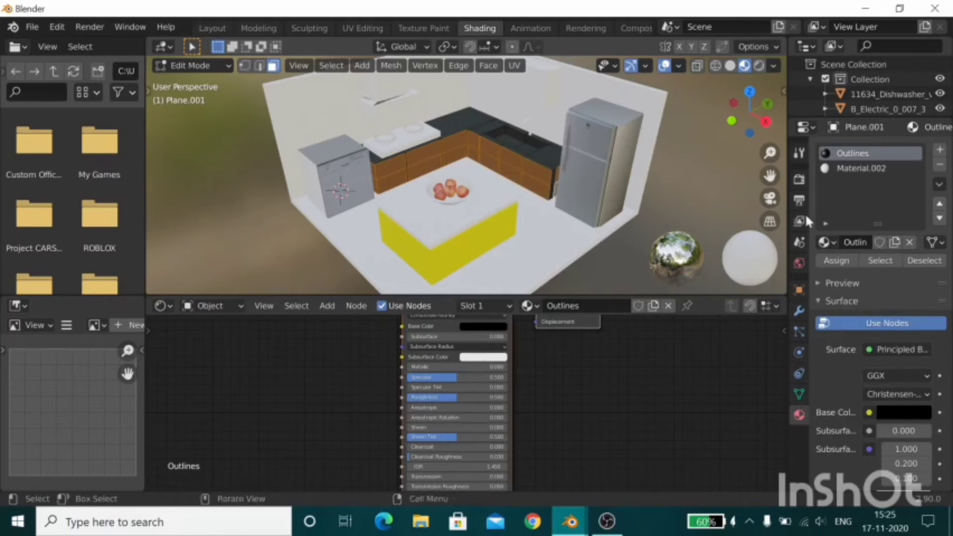
pyautogui.click(862, 169)
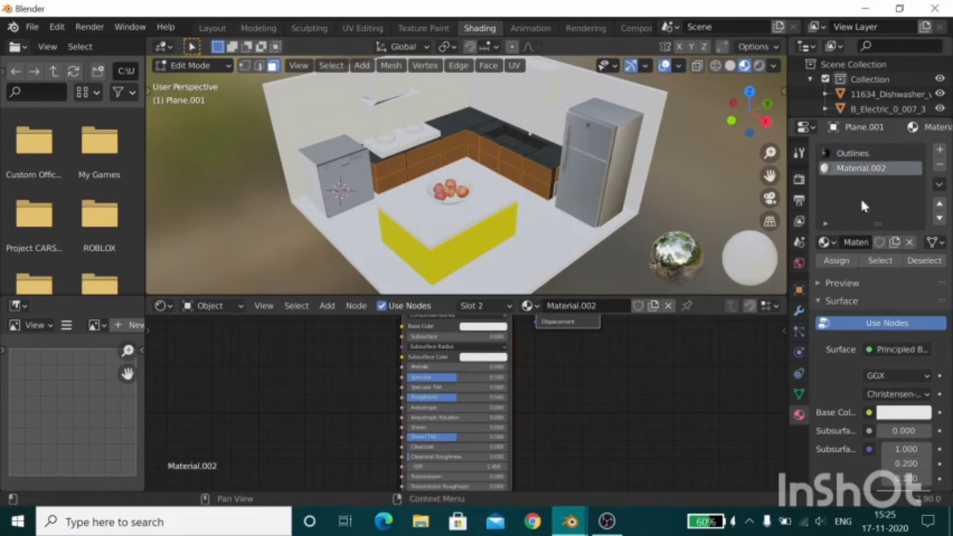
# Step: Assign Material.002 to the door faces and colour it yellow
pyautogui.click(842, 259)
pyautogui.click(904, 413)
pyautogui.click(821, 298)
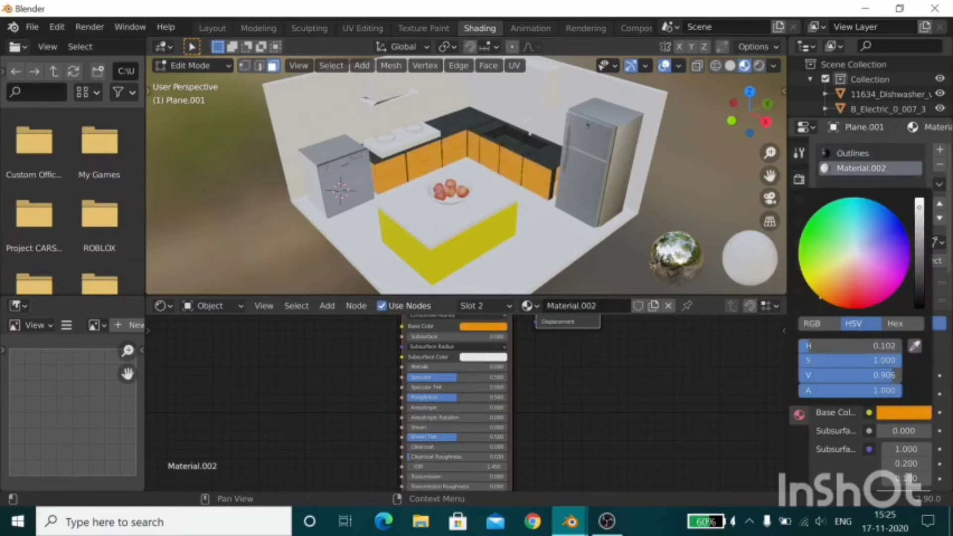
pyautogui.moveTo(820, 297); pyautogui.dragTo(810, 287)
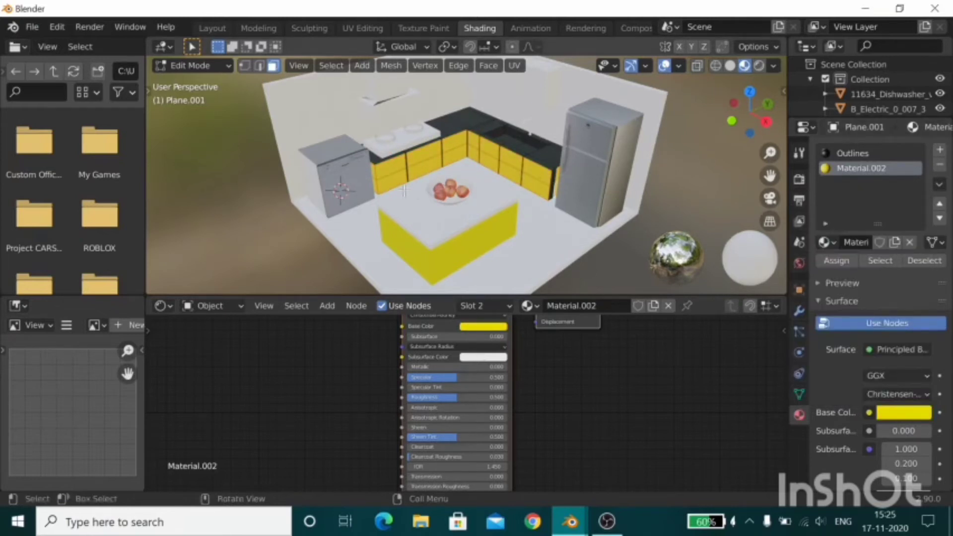
pyautogui.click(665, 66)
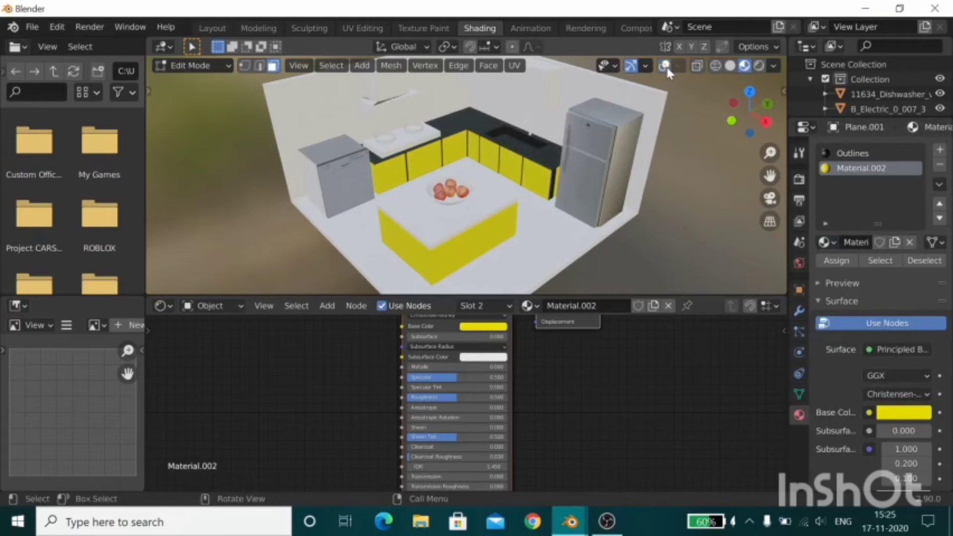
pyautogui.click(665, 66)
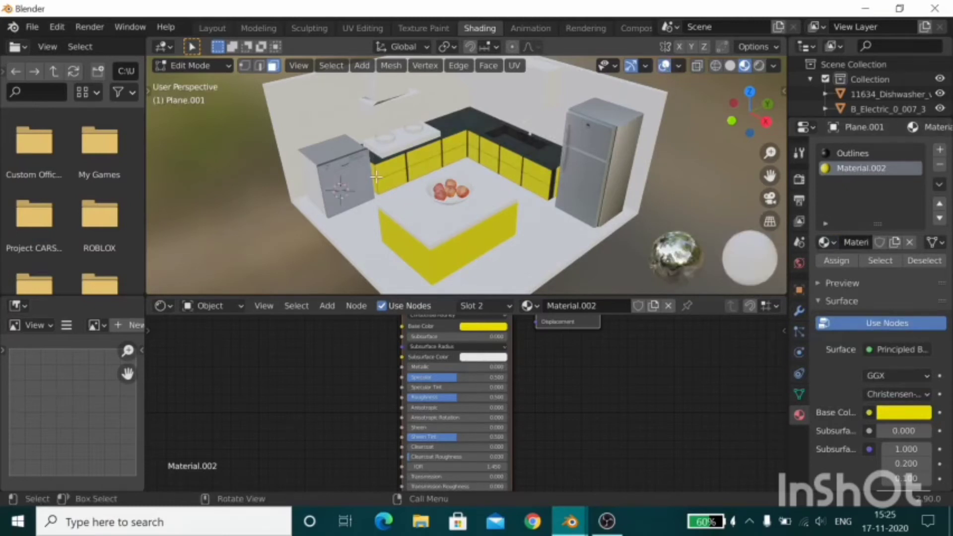
# Step: Add one more loop cut on the cabinets, reselect Outlines, and re-enter Edit Mode
pyautogui.hotkey('ctrl', 'r')
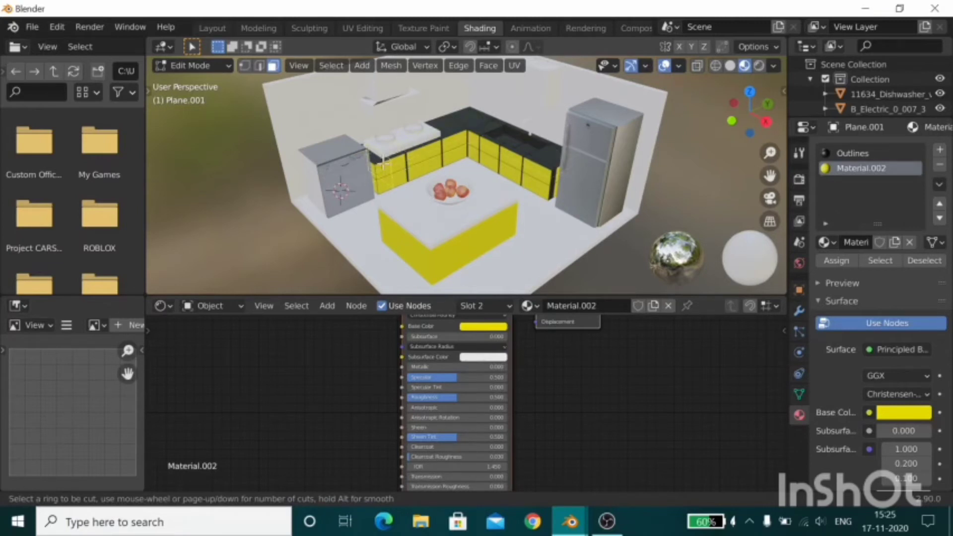
pyautogui.click(382, 164)
pyautogui.click(361, 168)
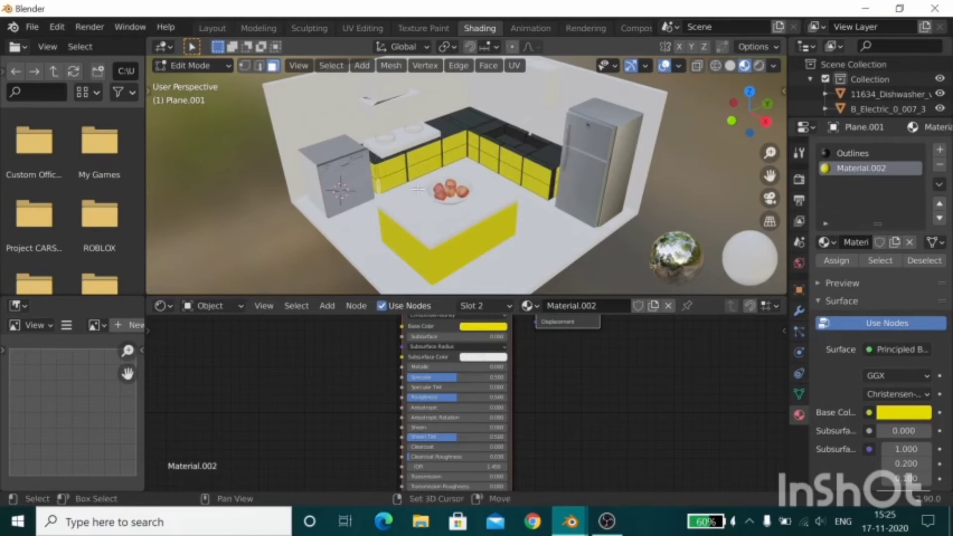
pyautogui.click(865, 151)
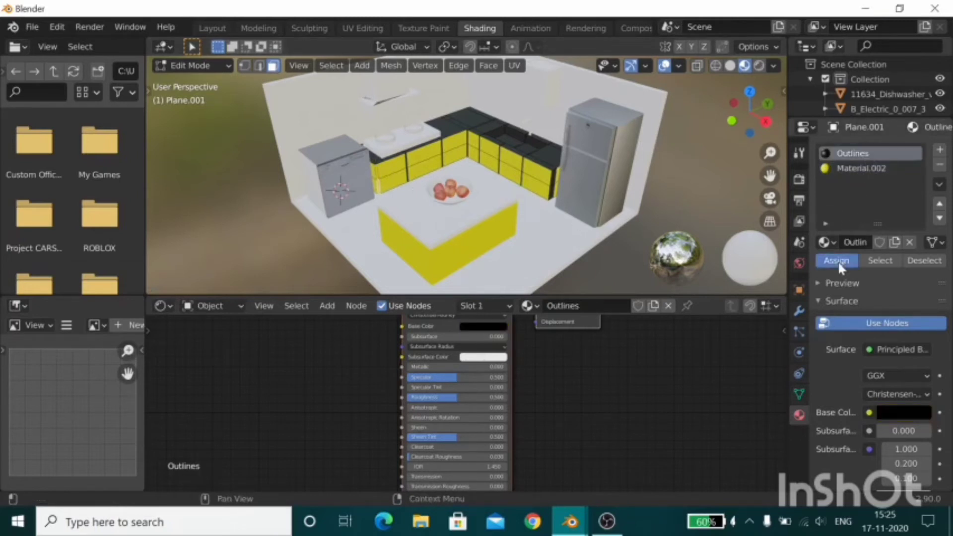
pyautogui.press('Tab')
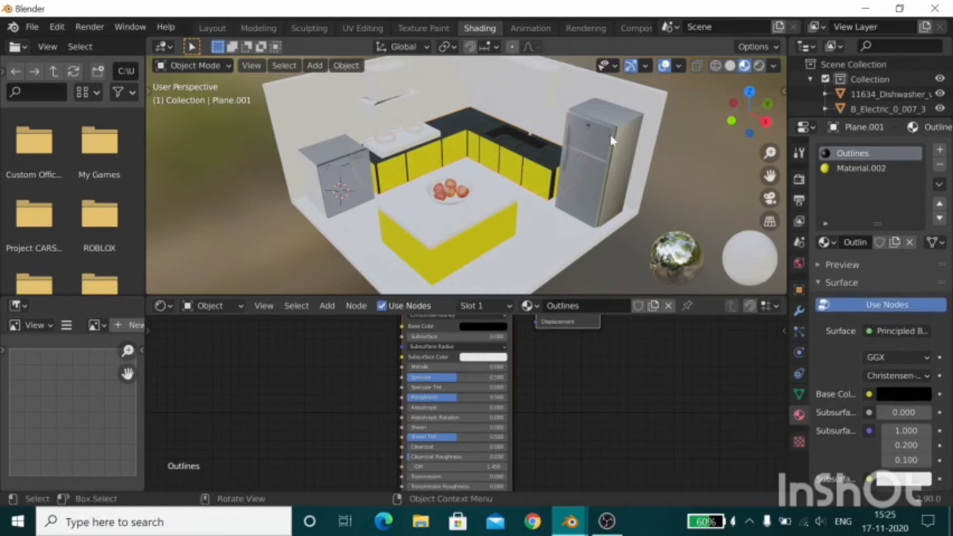
pyautogui.press('Tab')
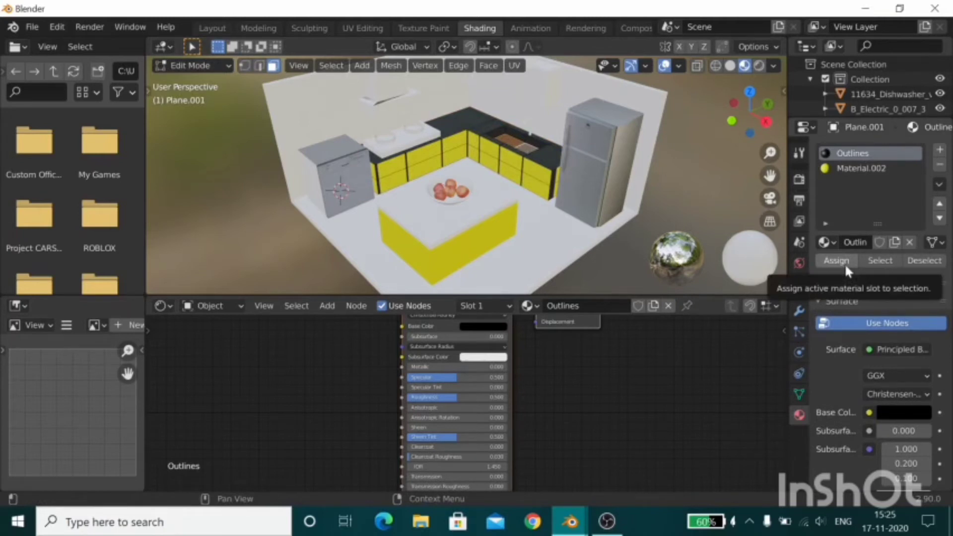
# Step: Add a third material named Sink and darken its base colour to grey
pyautogui.click(940, 150)
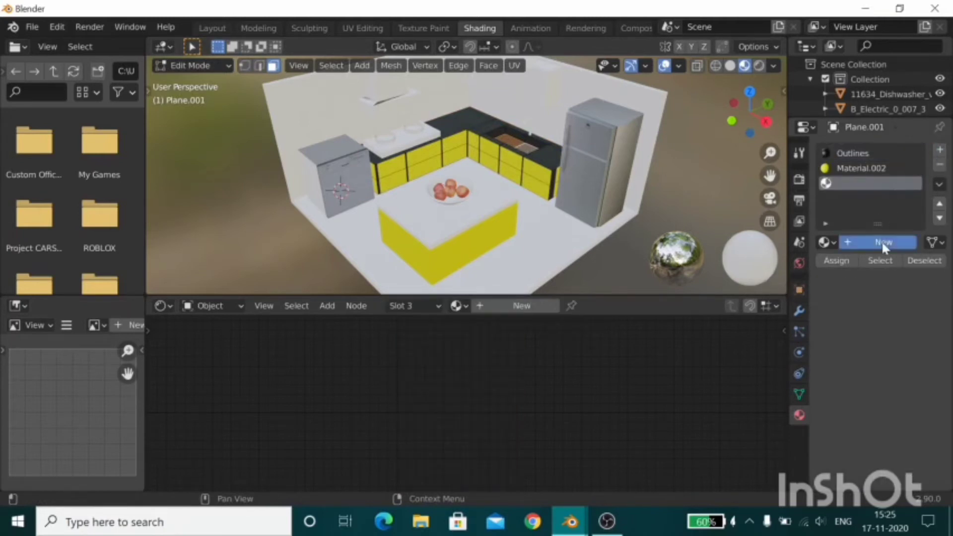
pyautogui.click(883, 242)
pyautogui.write('Sink')
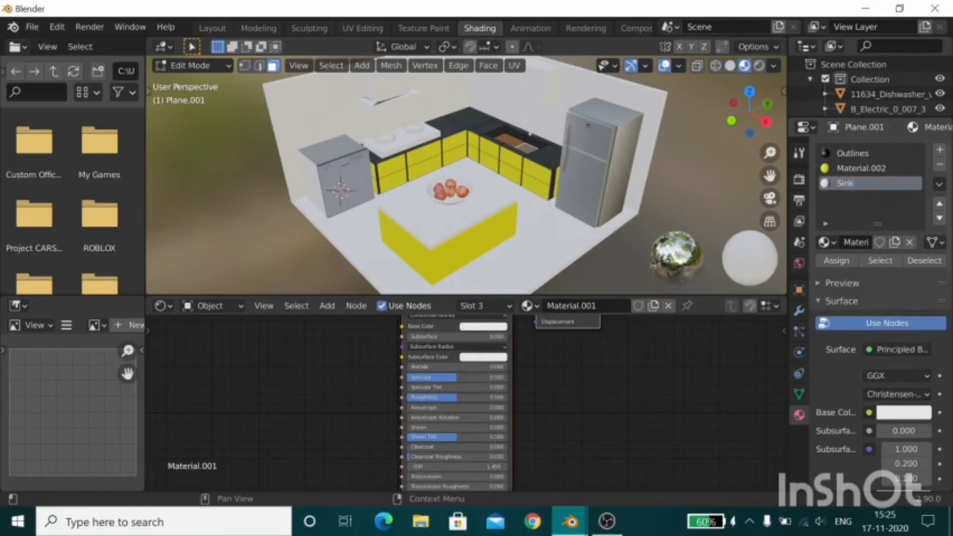
pyautogui.press('Return')
pyautogui.click(917, 413)
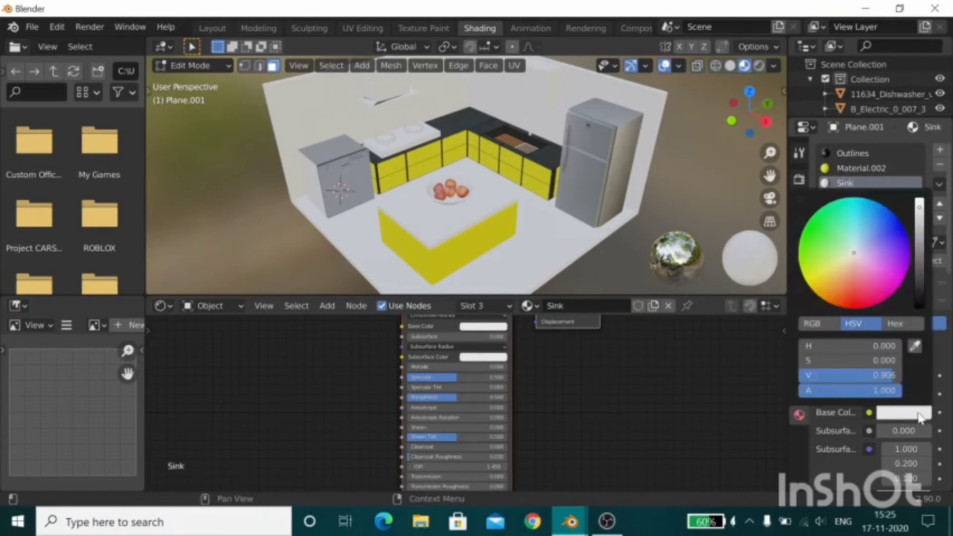
pyautogui.moveTo(920, 243); pyautogui.dragTo(919, 252)
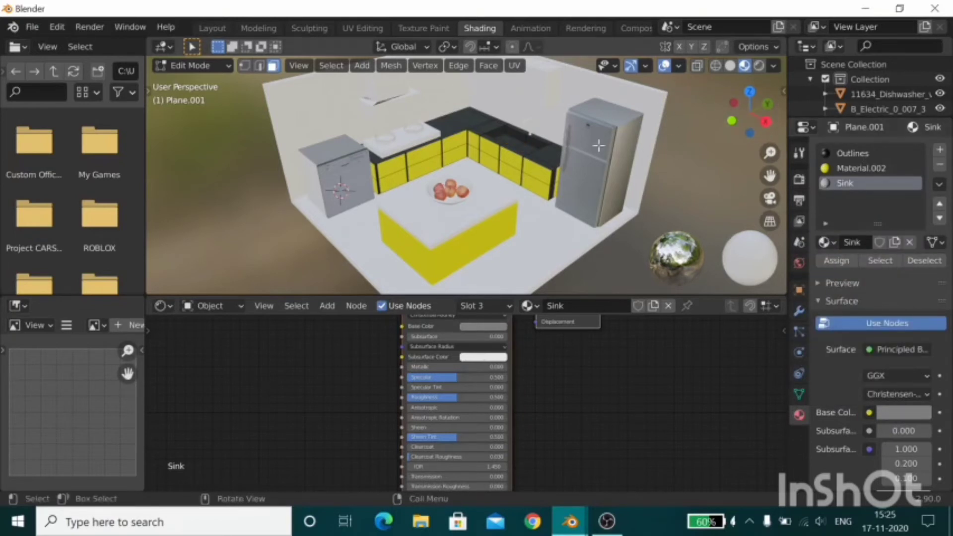
# Step: Apply the materials to the sink faces and preview with overlays hidden
pyautogui.click(853, 153)
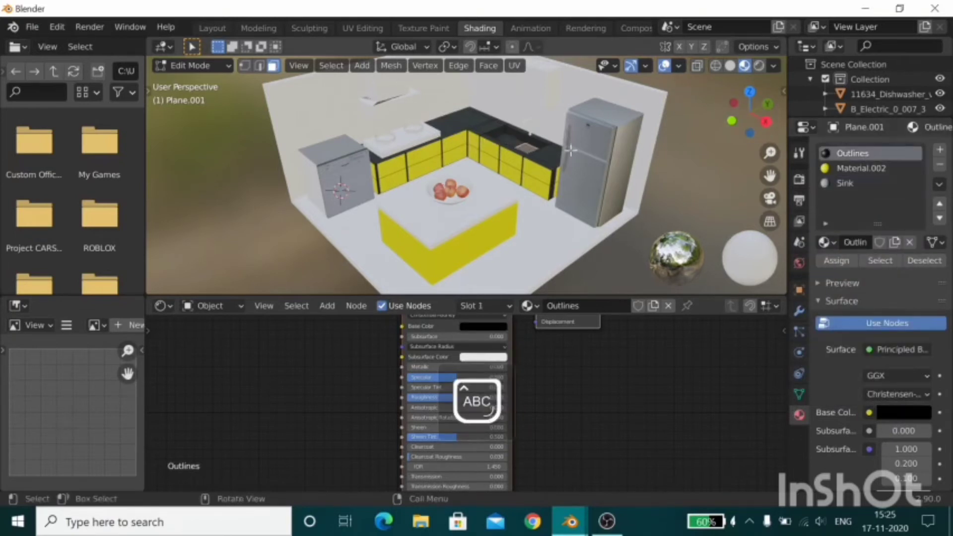
pyautogui.click(839, 262)
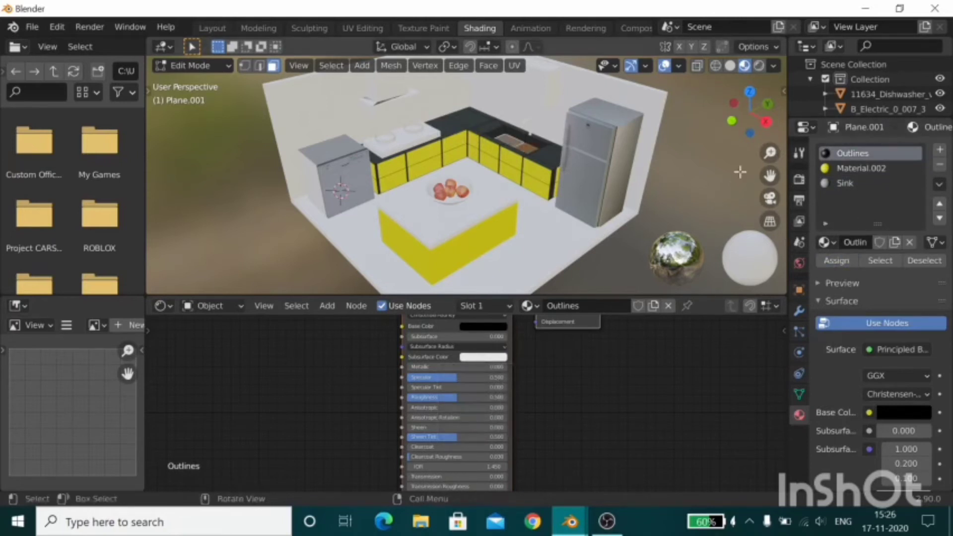
pyautogui.click(892, 183)
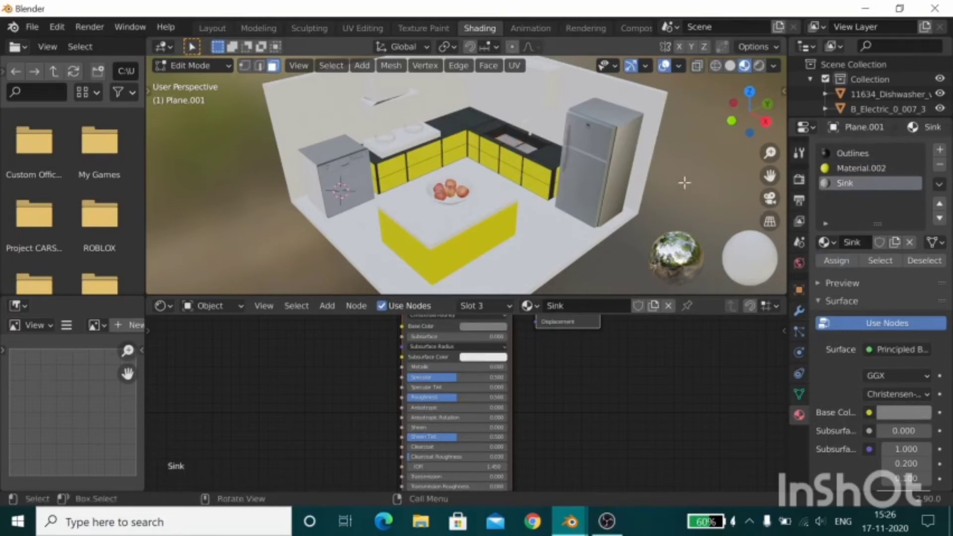
pyautogui.click(665, 66)
# Step: Back in Object Mode, give the stovetop plate the Outlines material
pyautogui.press('Tab')
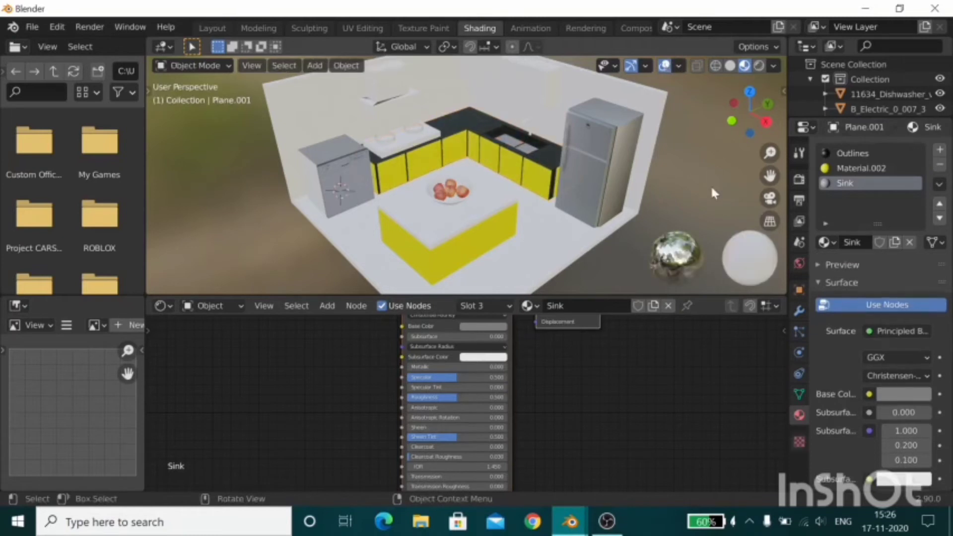
pyautogui.click(417, 145)
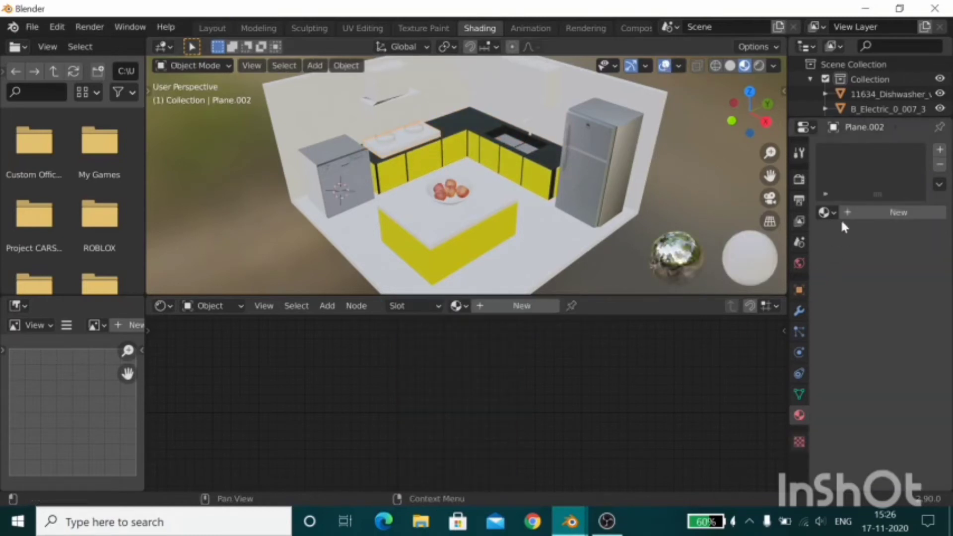
pyautogui.click(825, 213)
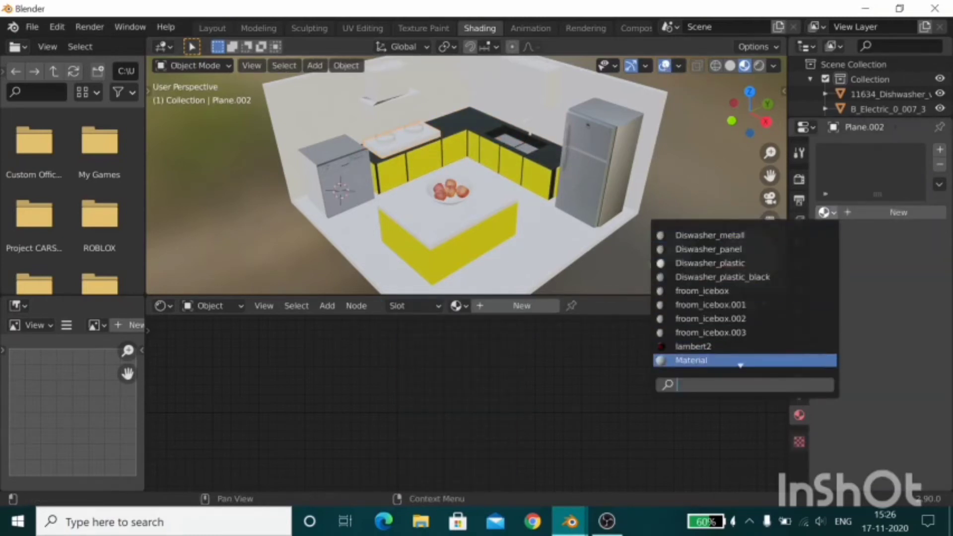
pyautogui.scroll(4, 745, 298)
pyautogui.scroll(-5, 745, 298)
pyautogui.scroll(-5, 744, 298)
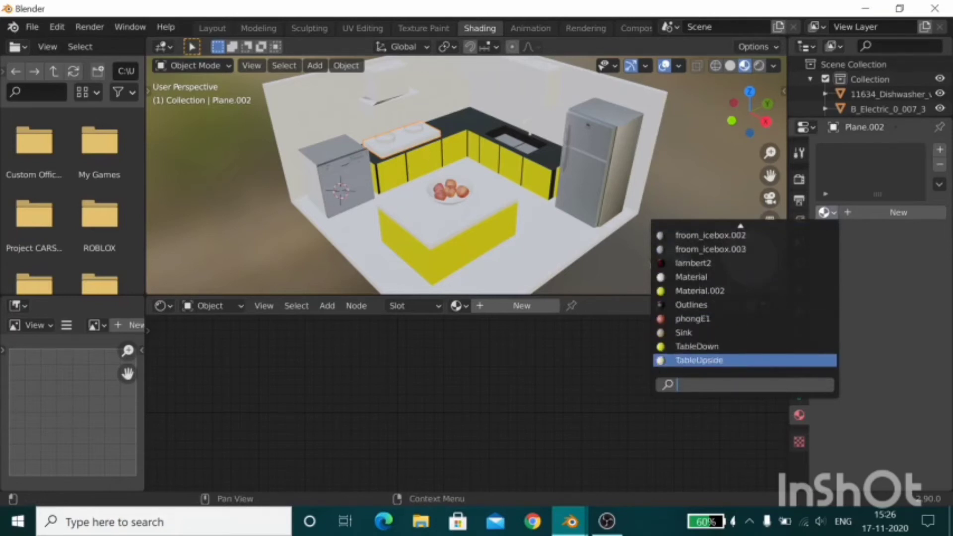
pyautogui.scroll(3, 745, 298)
pyautogui.click(691, 304)
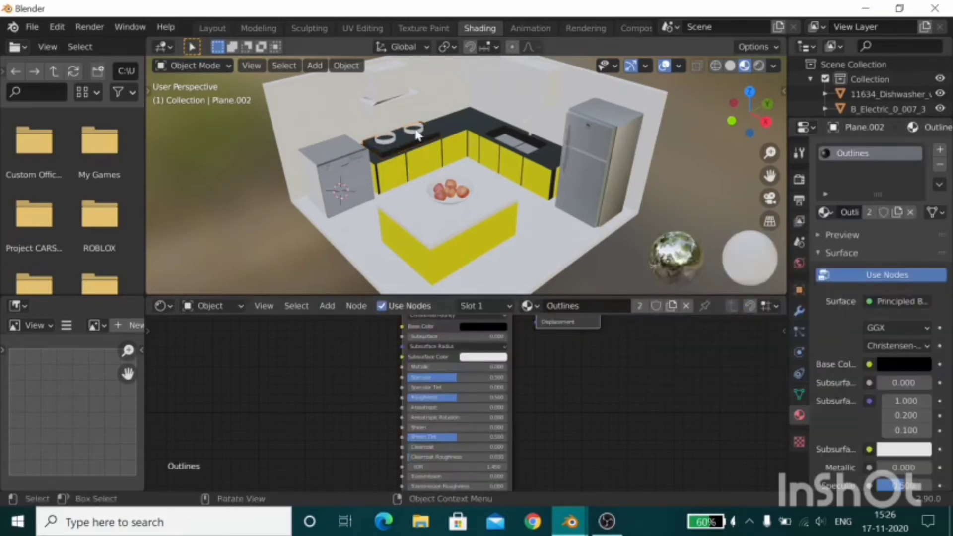
# Step: Give the first burner ring the Outlines material
pyautogui.click(392, 140)
pyautogui.press('shift')
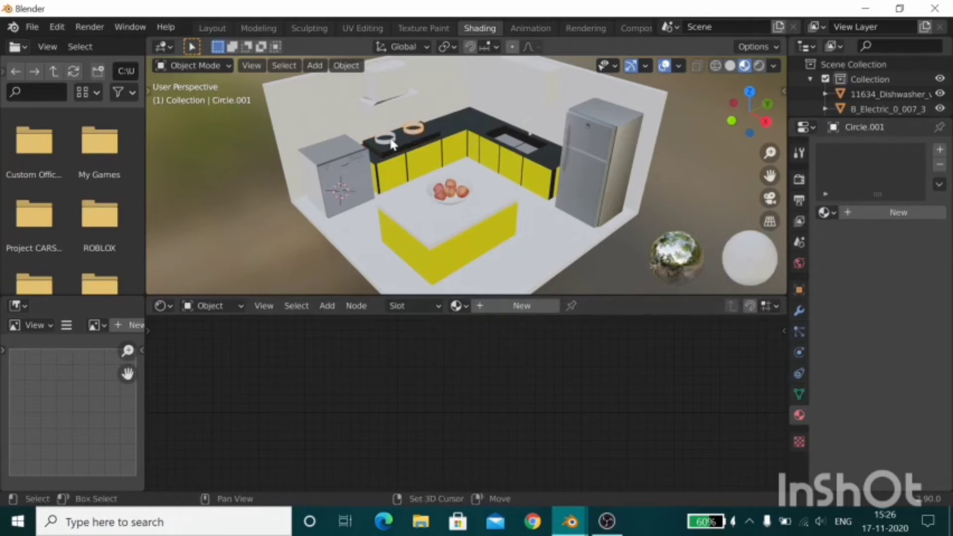
pyautogui.keyDown('shift'); pyautogui.click(413, 128); pyautogui.keyUp('shift')
pyautogui.click(827, 213)
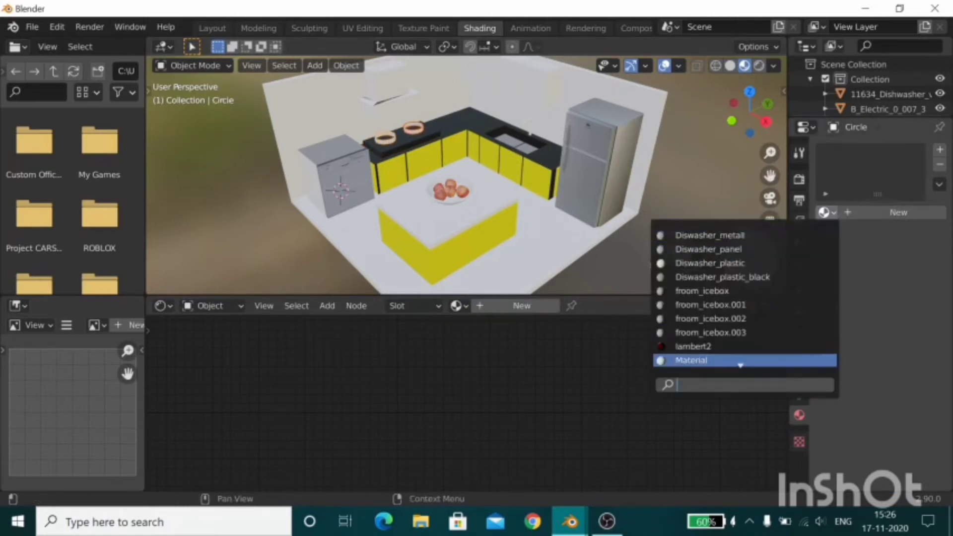
pyautogui.scroll(-2, 745, 360)
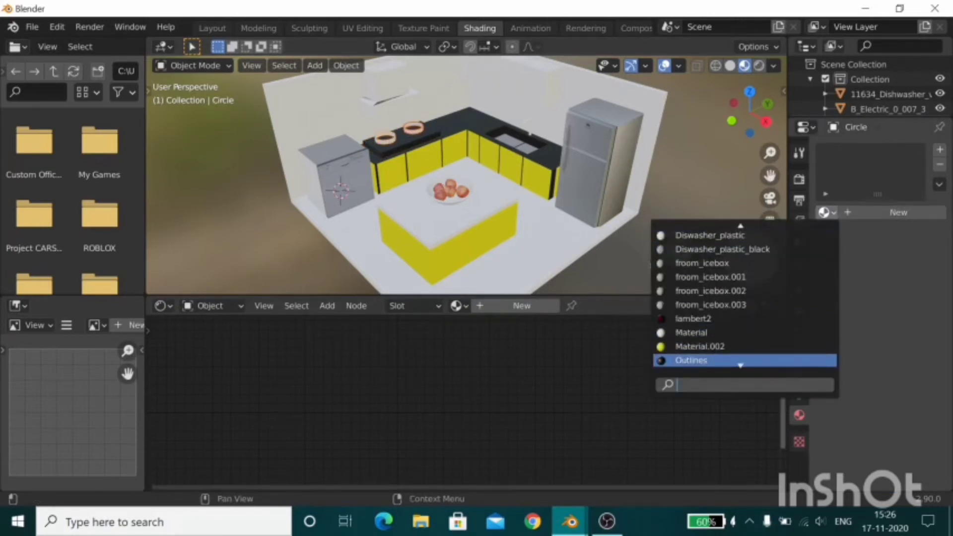
pyautogui.click(691, 361)
# Step: Give the second burner ring the Outlines material
pyautogui.click(423, 128)
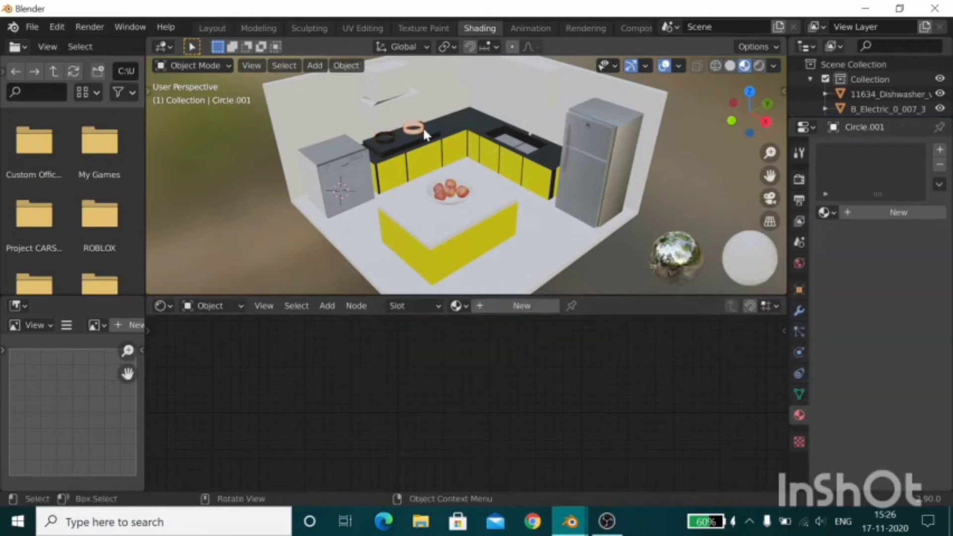
pyautogui.click(827, 213)
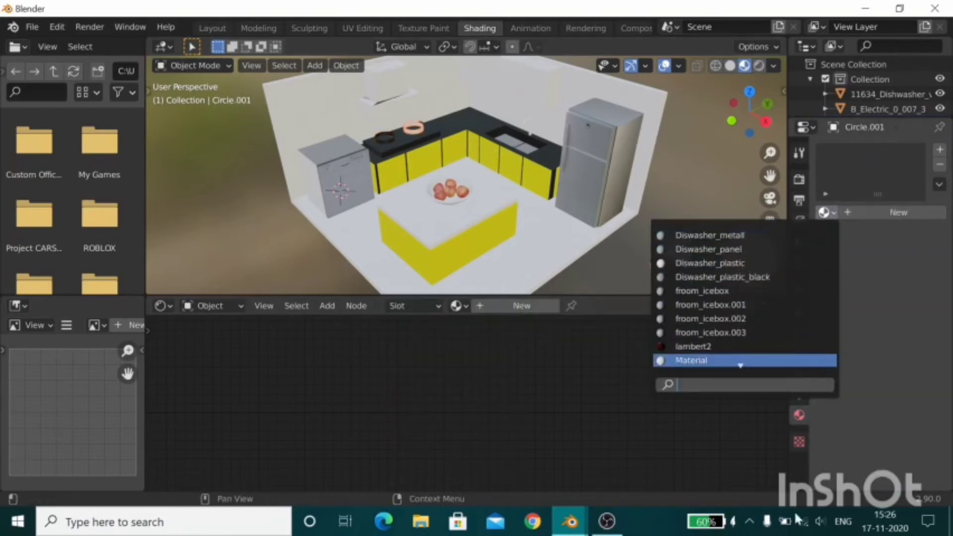
pyautogui.scroll(-4, 741, 366)
pyautogui.click(705, 333)
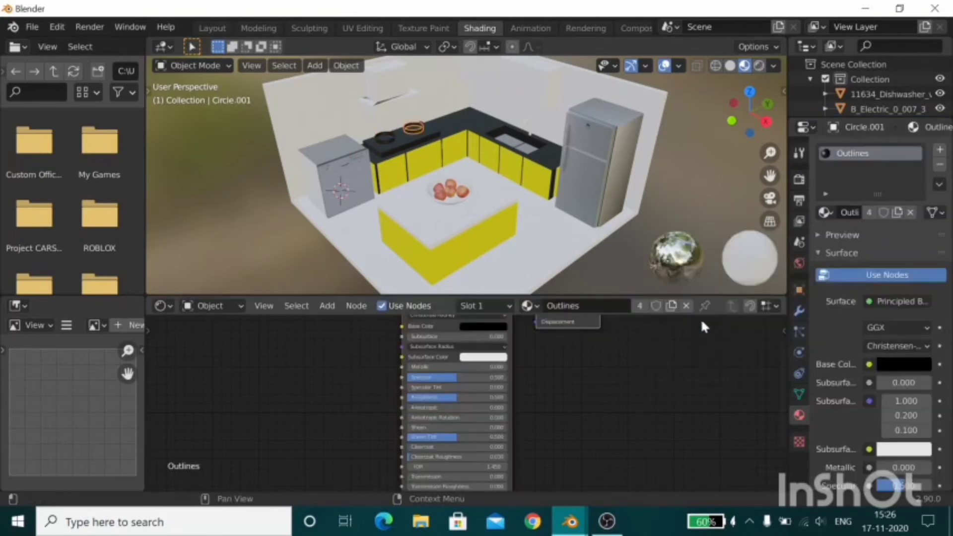
pyautogui.click(380, 77)
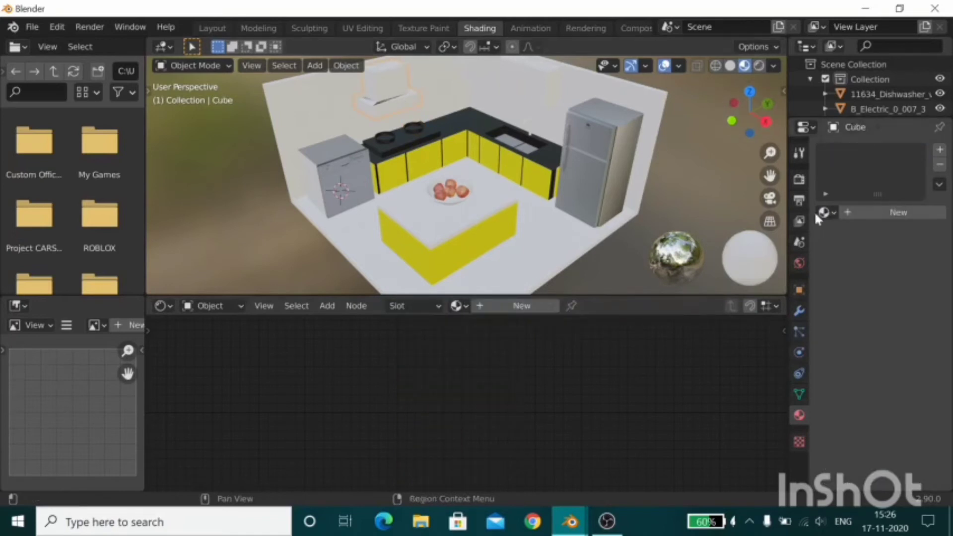
# Step: Create a new grey material named Chimney for the range hood
pyautogui.click(882, 211)
pyautogui.doubleClick(874, 154)
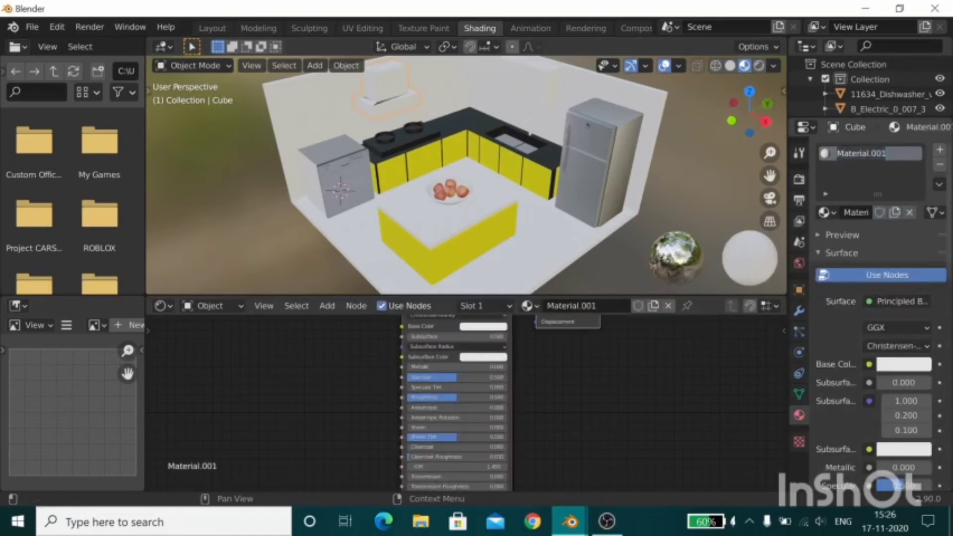
pyautogui.write('Chimney')
pyautogui.press('Return')
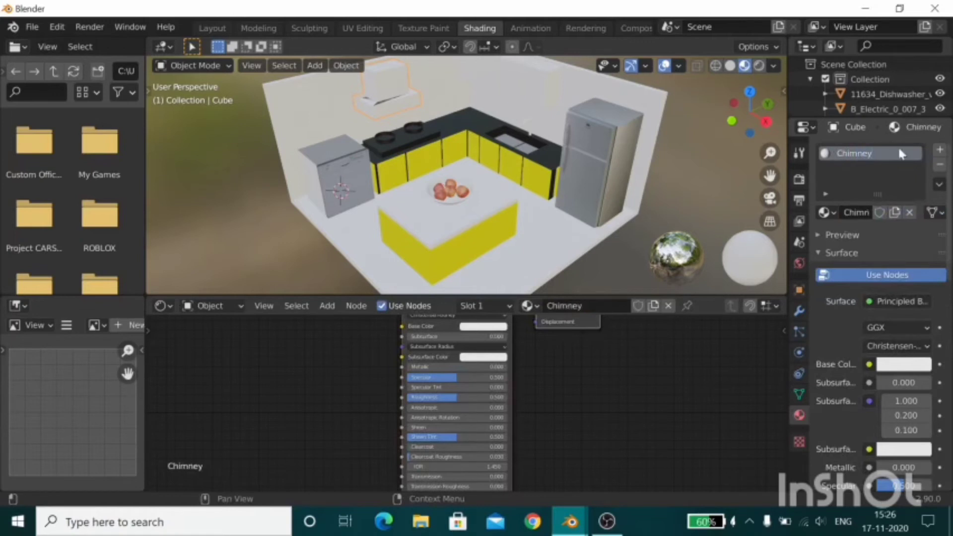
pyautogui.click(904, 365)
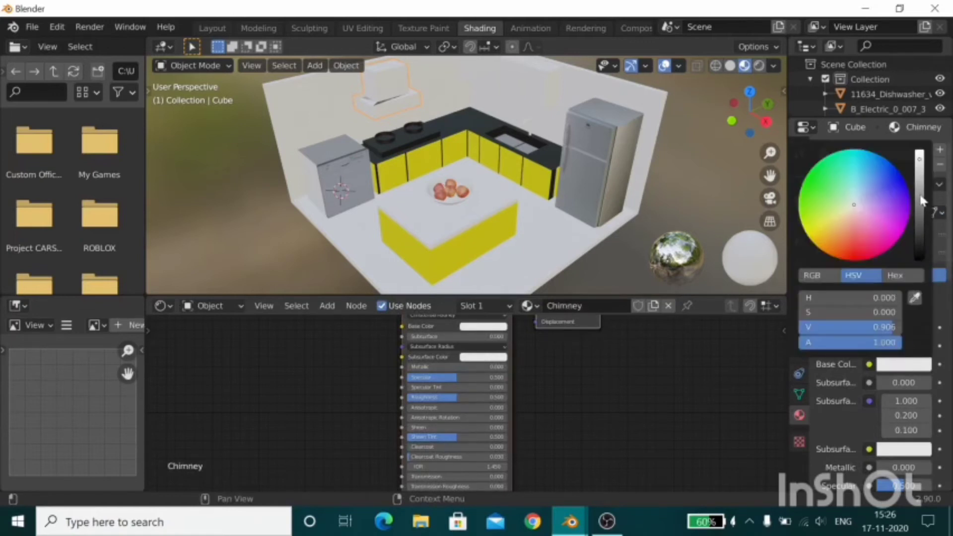
pyautogui.moveTo(922, 201); pyautogui.dragTo(919, 209)
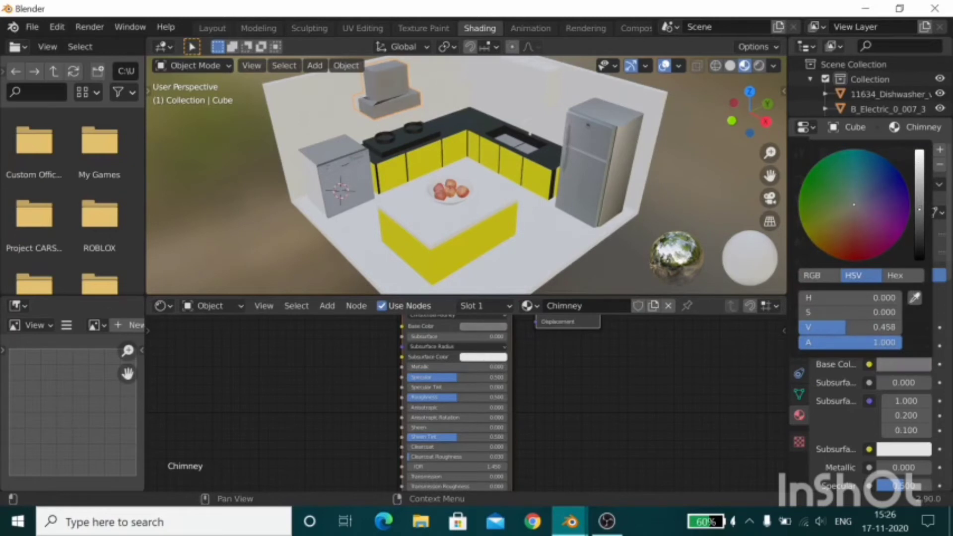
# Step: Select the upper wall cabinets and assign them the yellow Material.002
pyautogui.click(543, 78)
pyautogui.scroll(-2, 543, 76)
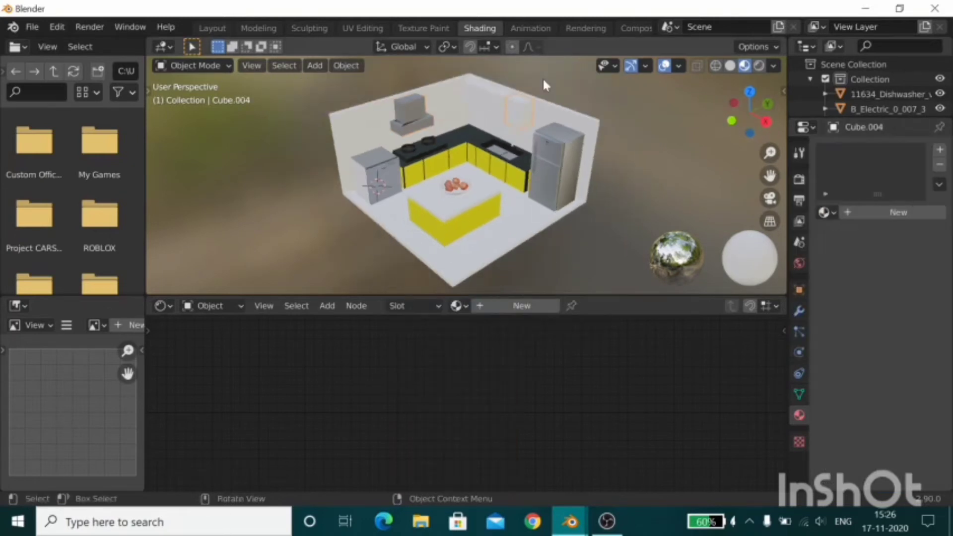
pyautogui.keyDown('shift'); pyautogui.click(499, 102); pyautogui.keyUp('shift')
pyautogui.keyDown('shift'); pyautogui.click(473, 95); pyautogui.keyUp('shift')
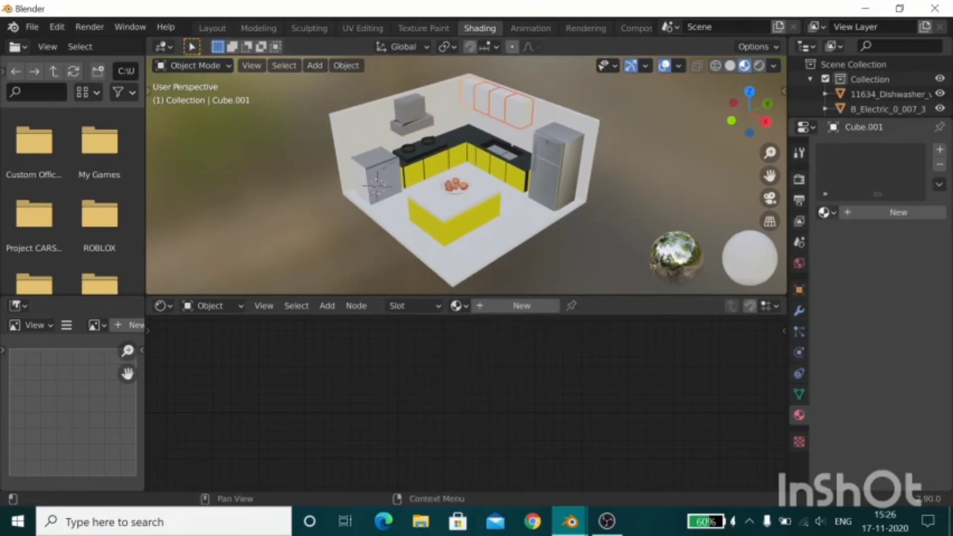
pyautogui.click(825, 212)
pyautogui.scroll(-3, 739, 363)
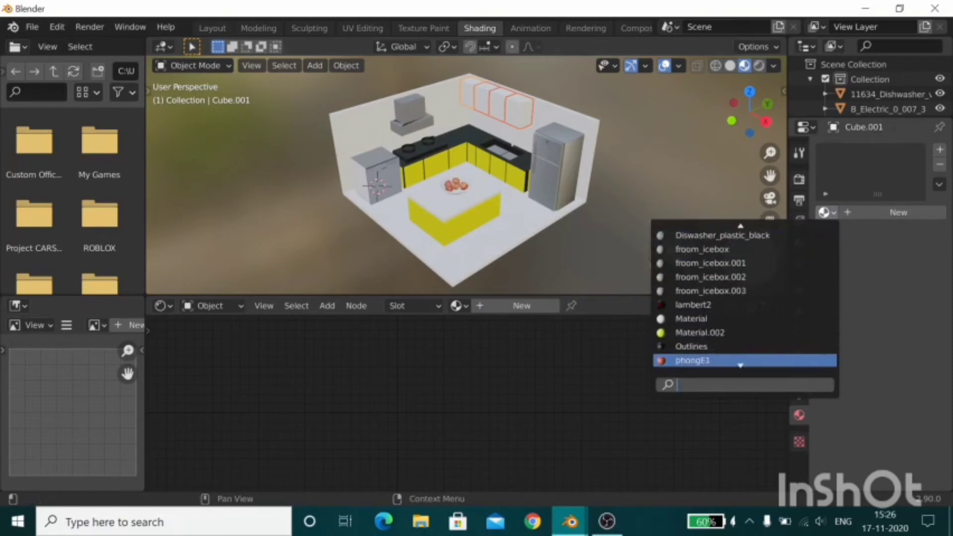
pyautogui.click(725, 331)
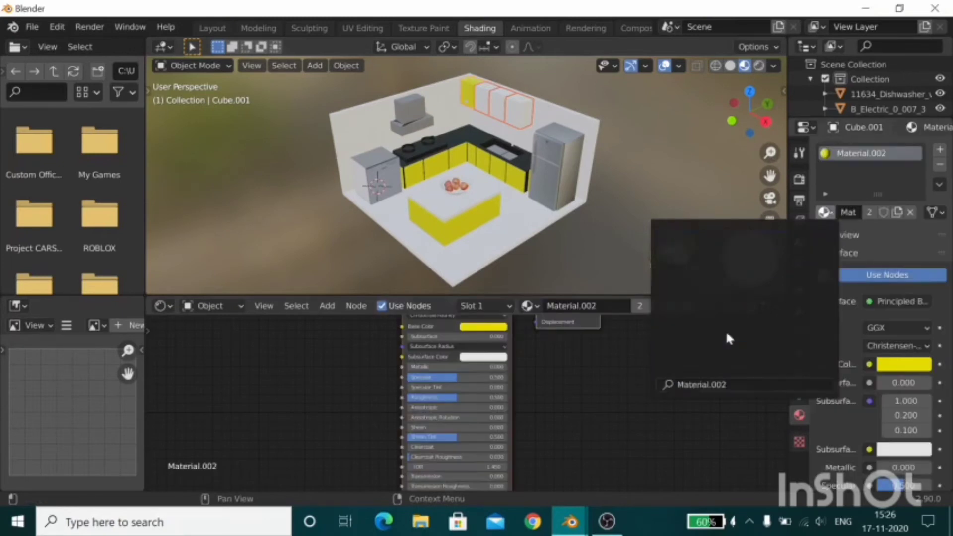
# Step: Assign Material.002 to another upper cabinet through the filtered material list
pyautogui.click(484, 99)
pyautogui.click(825, 212)
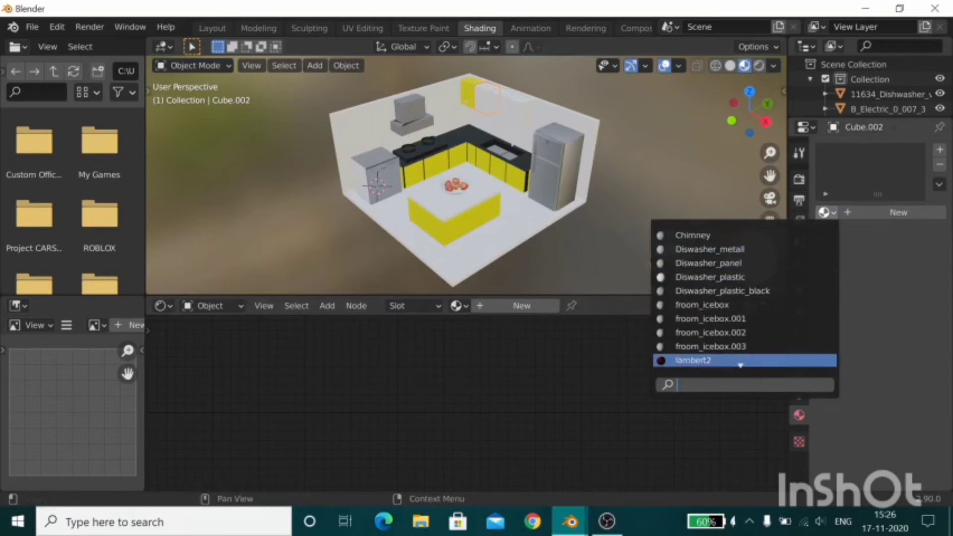
pyautogui.write('mater')
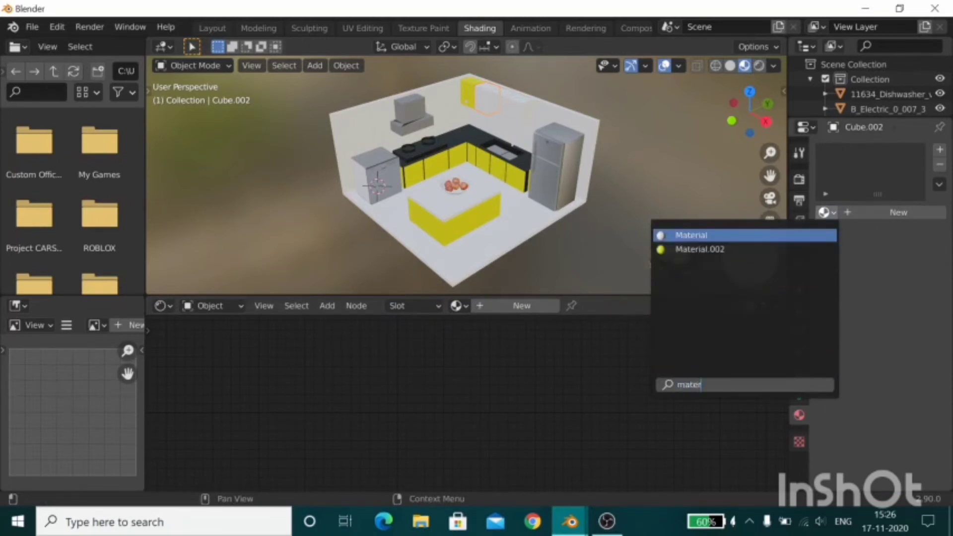
pyautogui.press('Down')
pyautogui.press('Return')
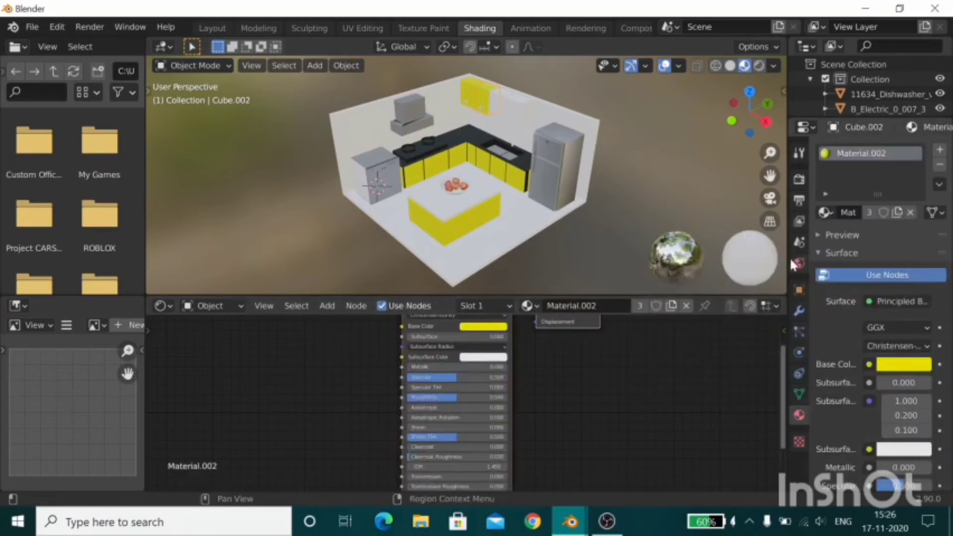
pyautogui.click(826, 214)
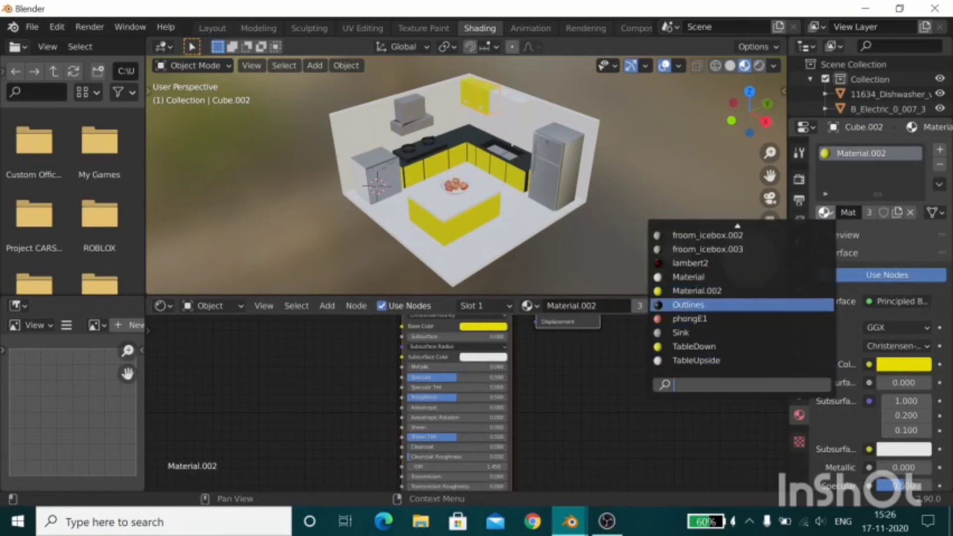
pyautogui.click(833, 217)
pyautogui.click(826, 212)
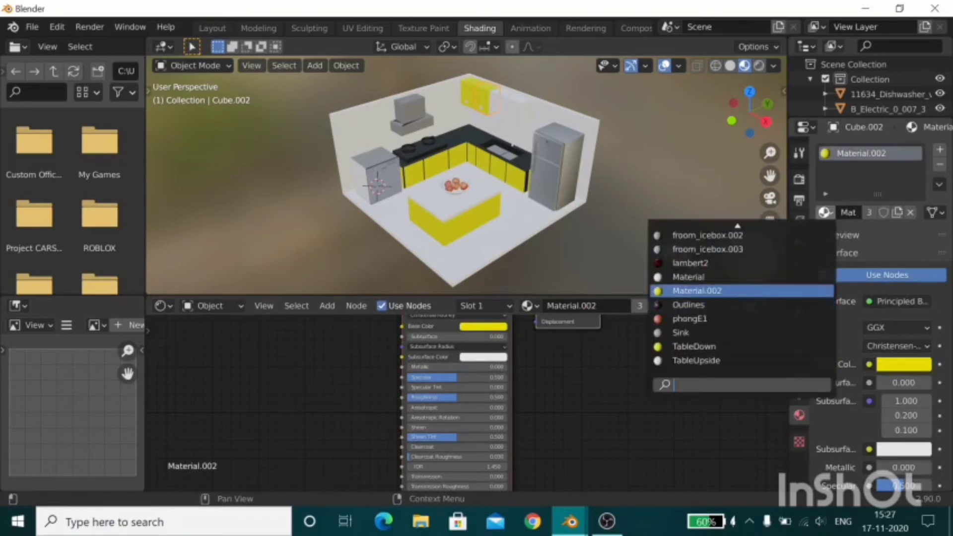
pyautogui.click(835, 208)
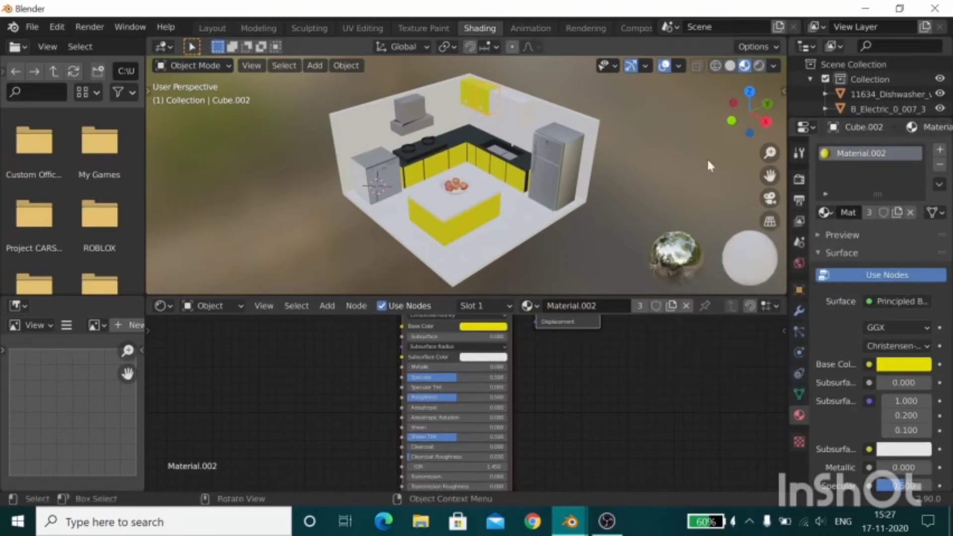
# Step: Give wall cabinet Cube.003 the yellow Material.002
pyautogui.click(492, 97)
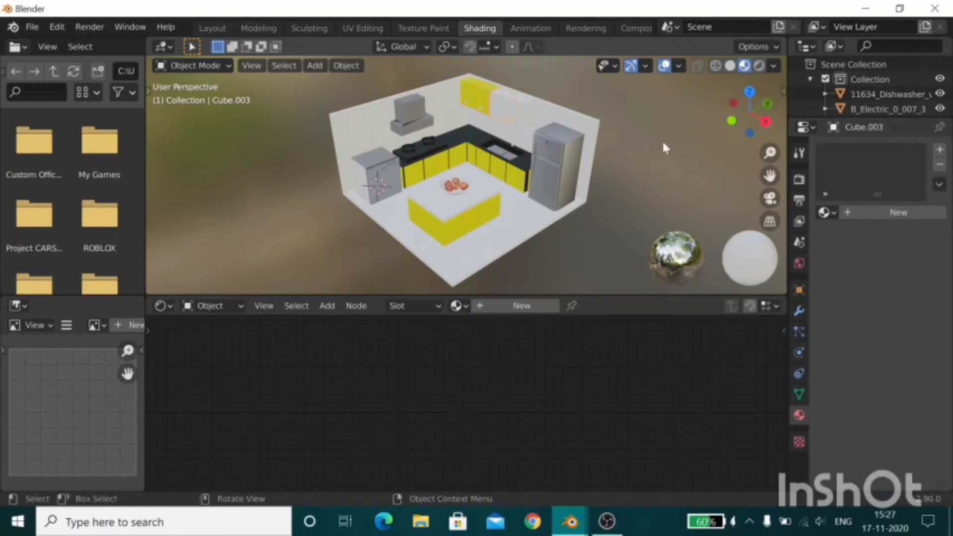
pyautogui.click(827, 212)
pyautogui.write('Mat')
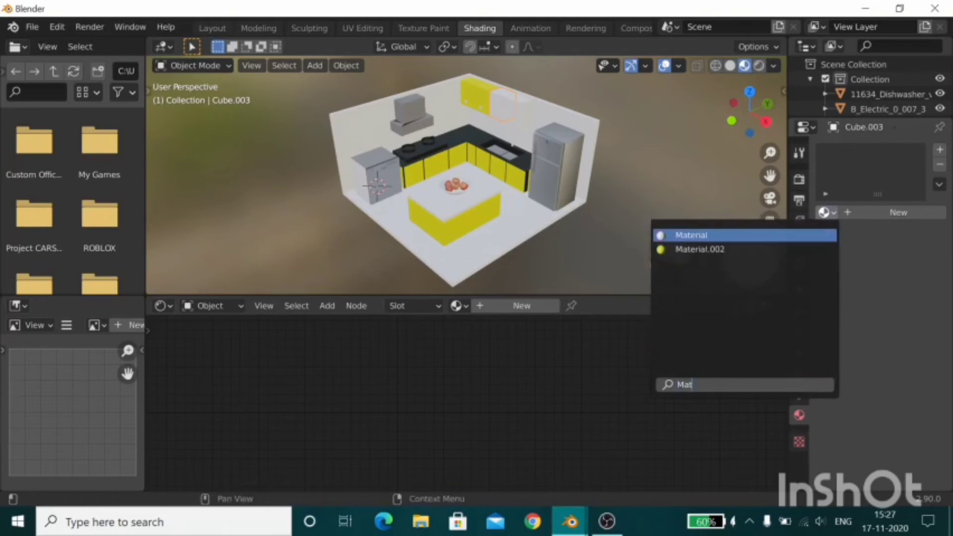
pyautogui.press('Down')
pyautogui.press('Return')
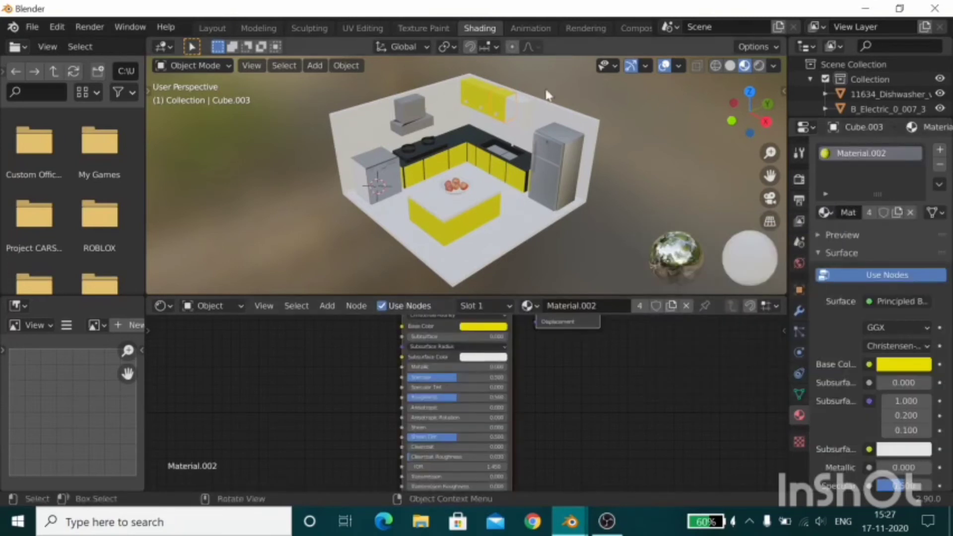
# Step: Give wall cabinet Cube.004 the yellow Material.002
pyautogui.click(519, 111)
pyautogui.click(826, 213)
pyautogui.write('Mater')
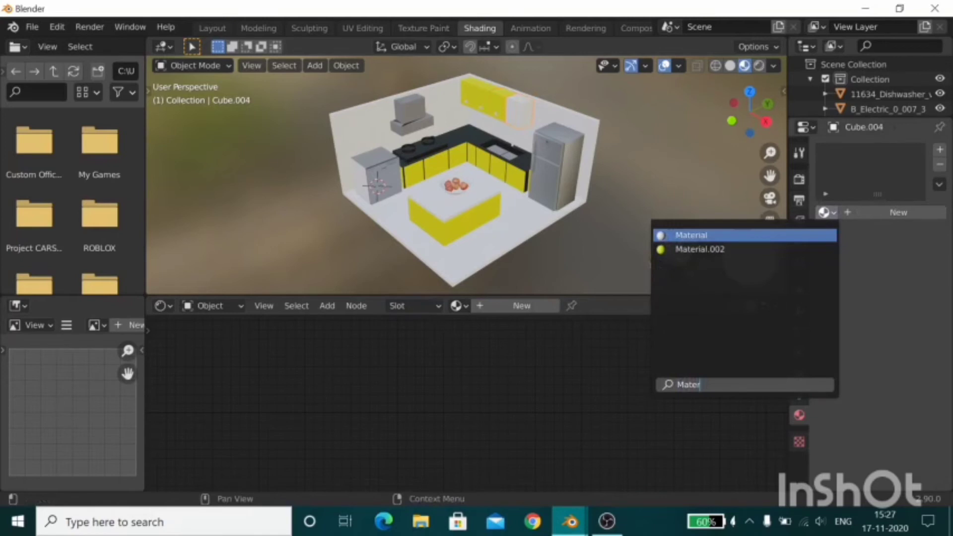
pyautogui.press('Down')
pyautogui.press('Return')
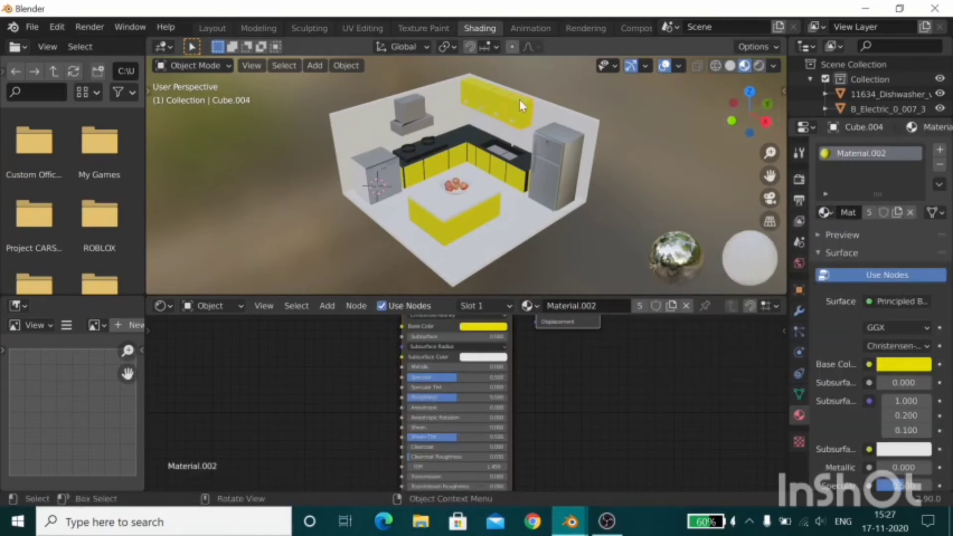
# Step: In the Layout workspace, add a loop cut across the wall cabinet
pyautogui.click(213, 28)
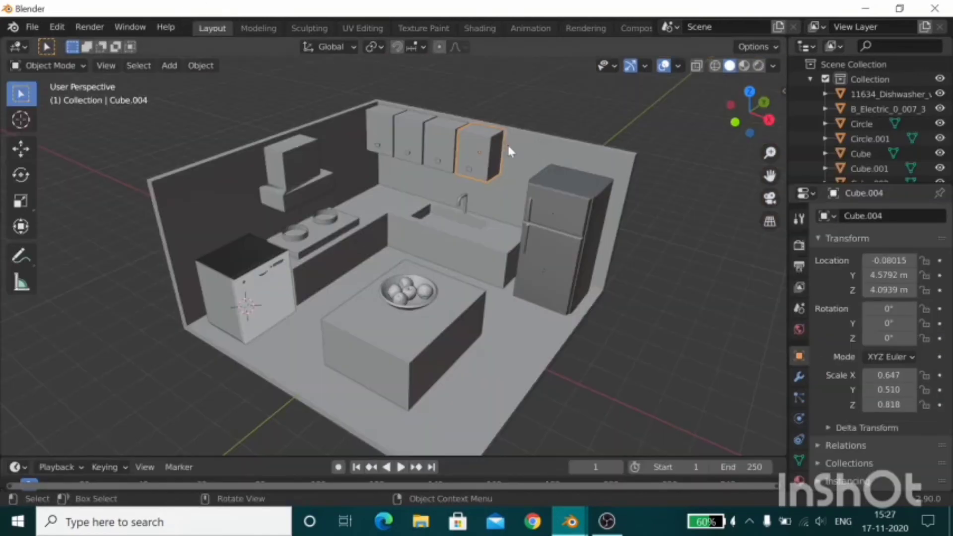
pyautogui.moveTo(509, 150); pyautogui.dragTo(488, 155, button='middle')
pyautogui.press('Tab')
pyautogui.hotkey('ctrl', 'r')
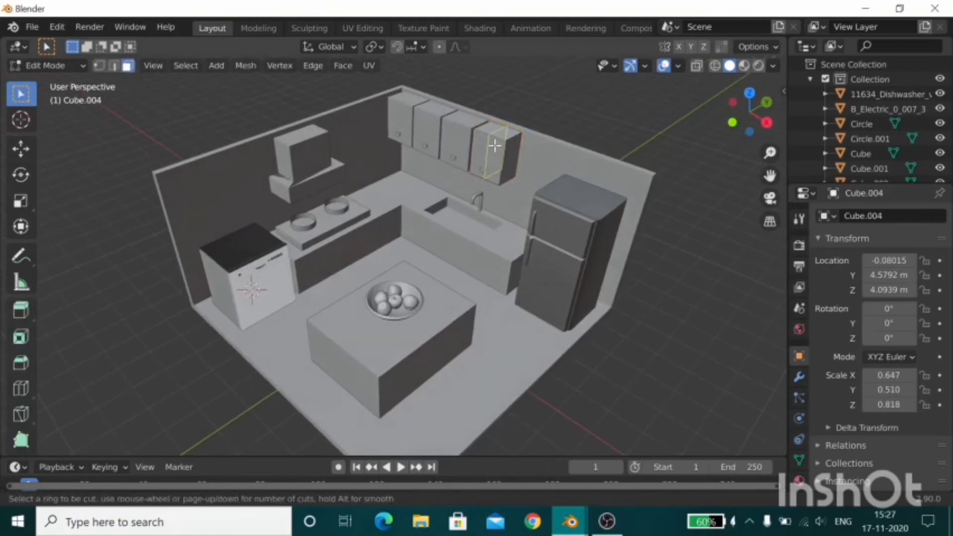
pyautogui.click(507, 135)
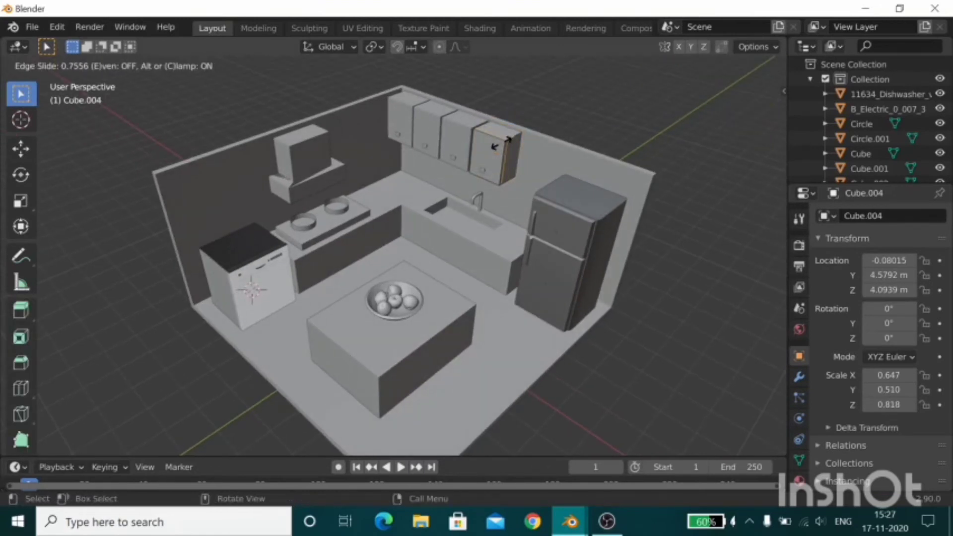
pyautogui.click(501, 143)
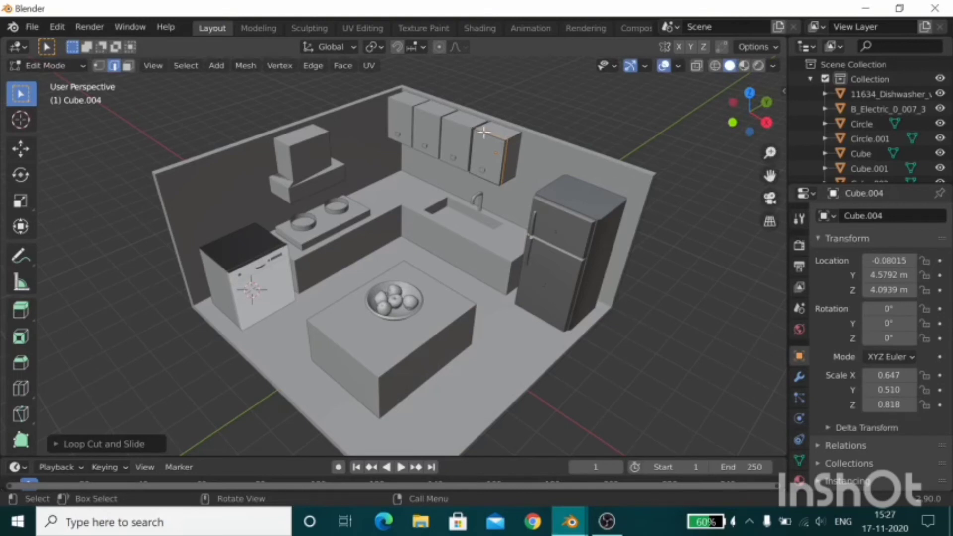
# Step: Delete the other three wall cabinets, keeping the loop-cut one
pyautogui.press('Tab')
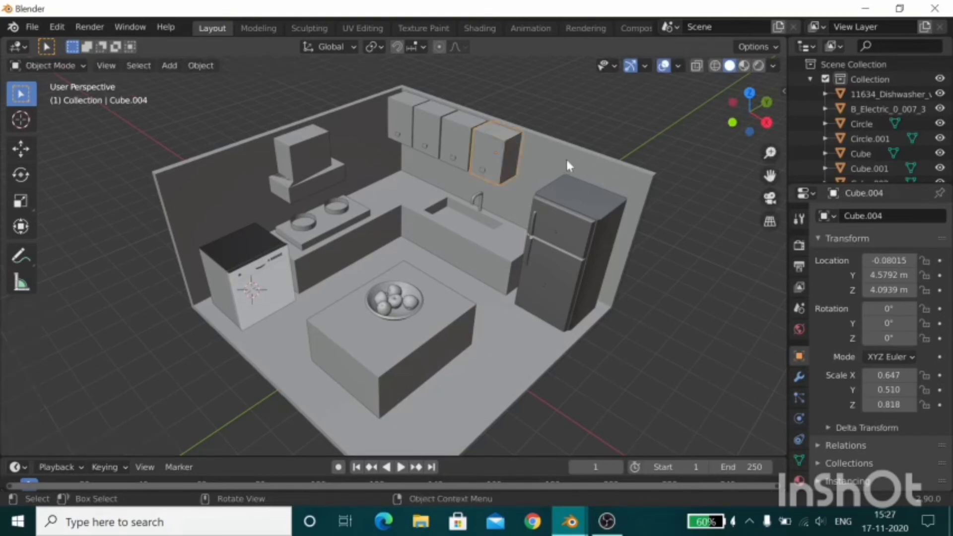
pyautogui.keyDown('shift'); pyautogui.click(466, 122); pyautogui.keyUp('shift')
pyautogui.keyDown('shift'); pyautogui.click(426, 108); pyautogui.keyUp('shift')
pyautogui.keyDown('shift'); pyautogui.click(400, 119); pyautogui.keyUp('shift')
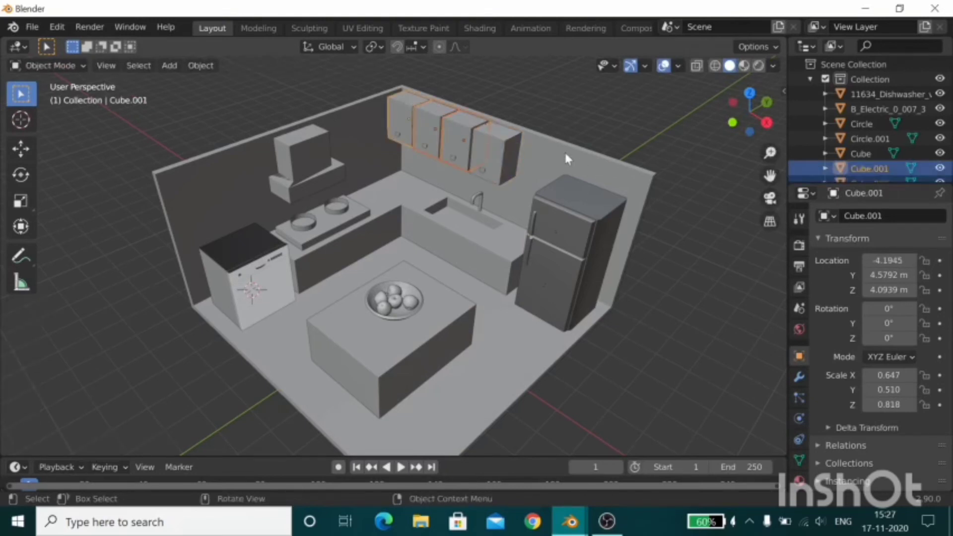
pyautogui.press('Delete')
# Step: Duplicate the loop-cut cabinet three times along X to rebuild a row of four
pyautogui.click(507, 140)
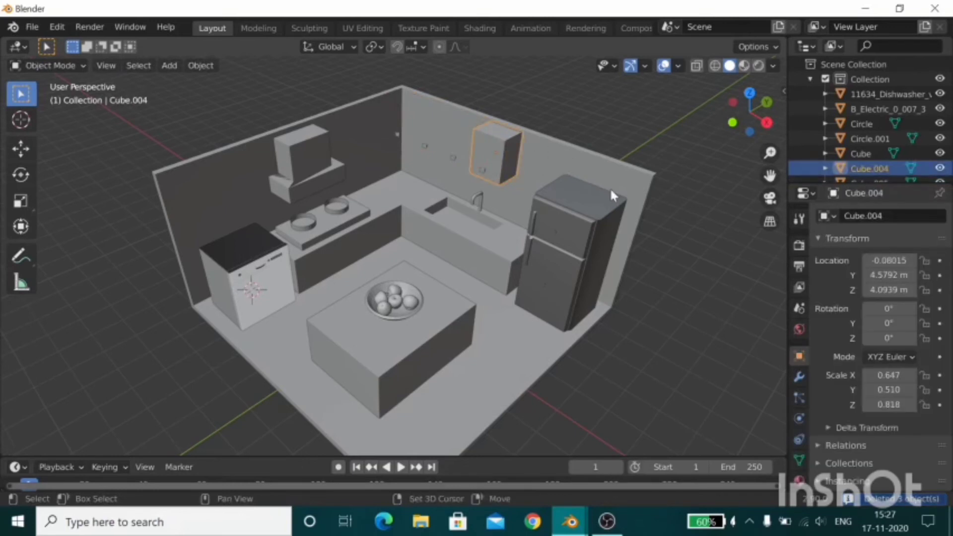
pyautogui.press('g')
pyautogui.press('x')
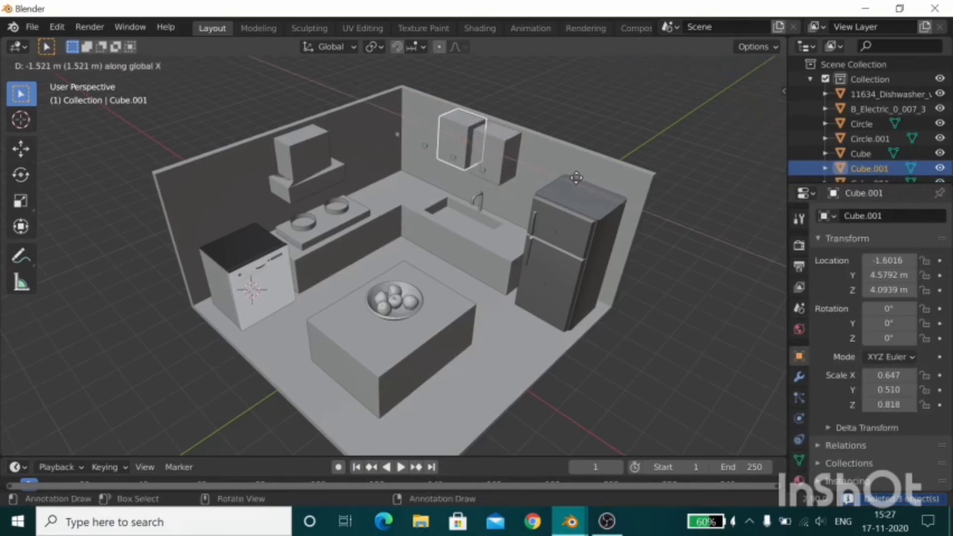
pyautogui.click(578, 179)
pyautogui.hotkey('shift', 'd')
pyautogui.press('x')
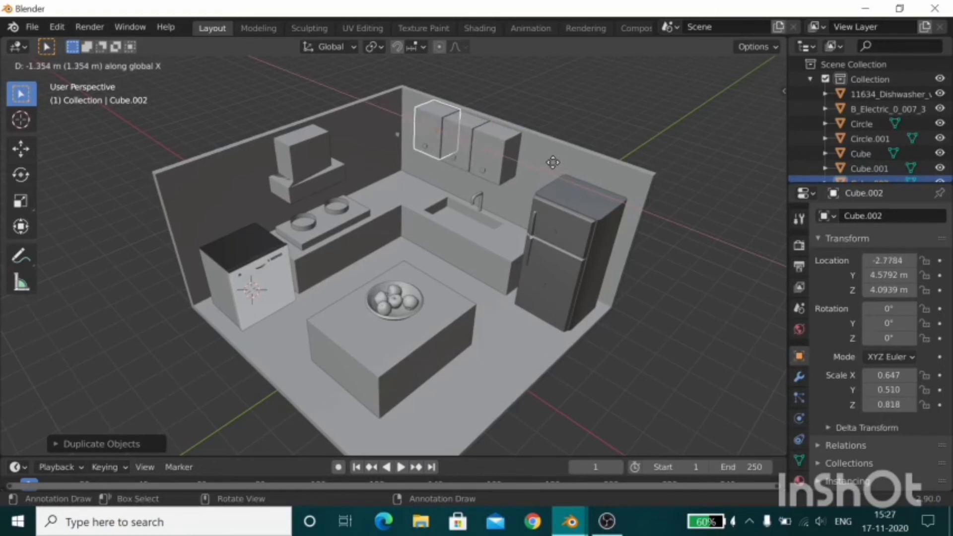
pyautogui.click(554, 164)
pyautogui.hotkey('shift', 'd')
pyautogui.press('x')
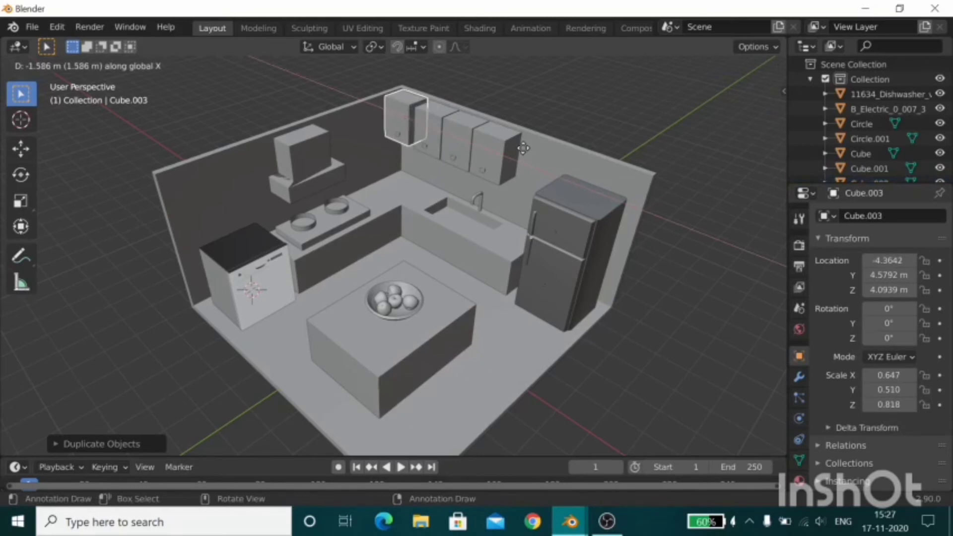
pyautogui.click(529, 145)
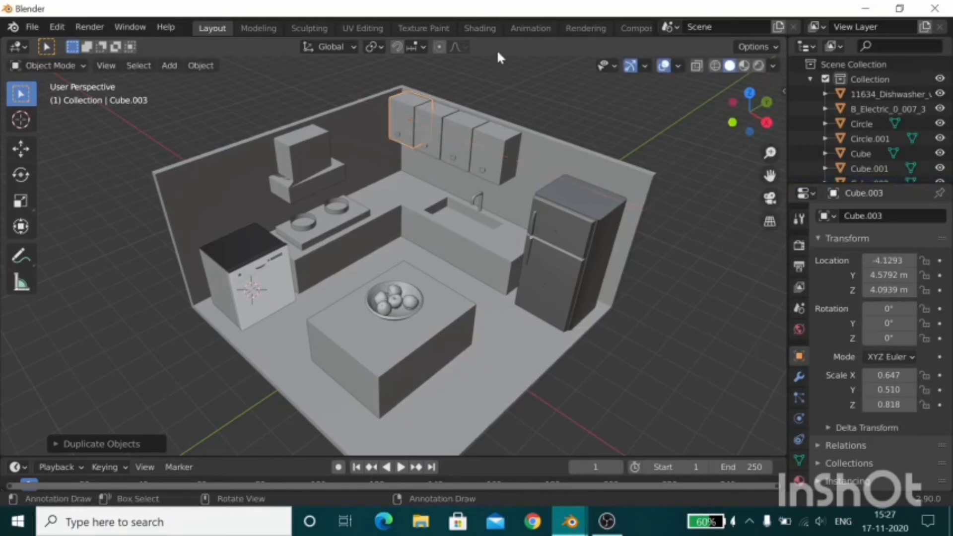
pyautogui.click(484, 27)
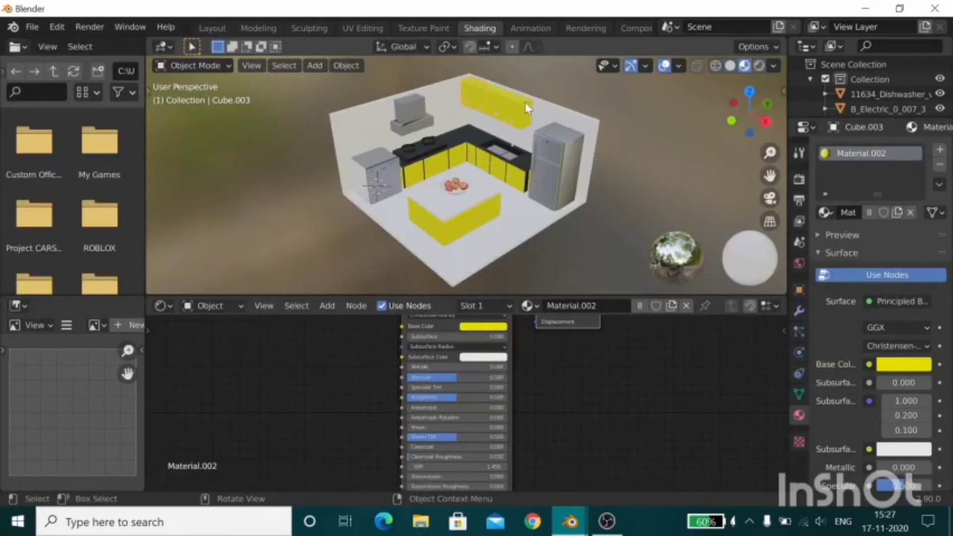
# Step: In face select mode, add a second material slot holding Diswasher_plastic
pyautogui.press('Tab')
pyautogui.press('Tab')
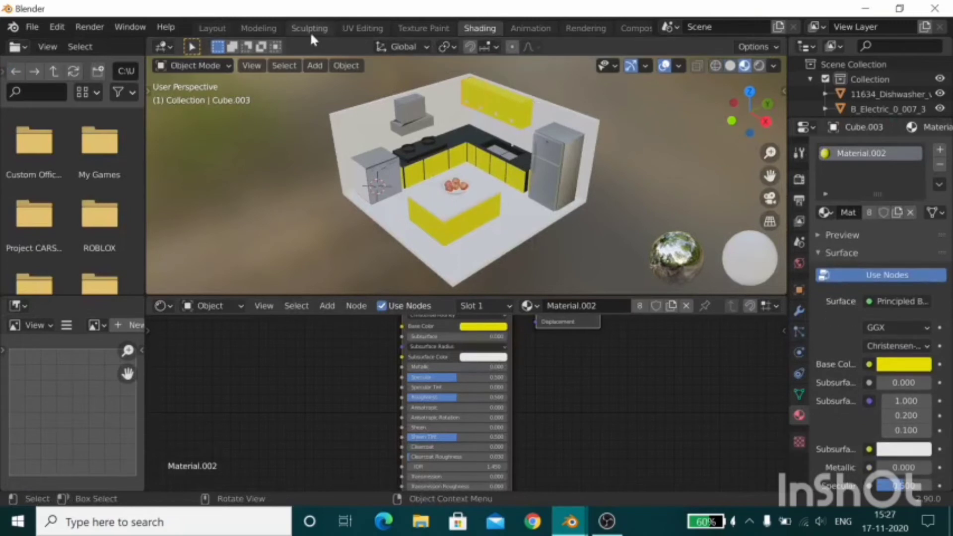
pyautogui.press('Tab')
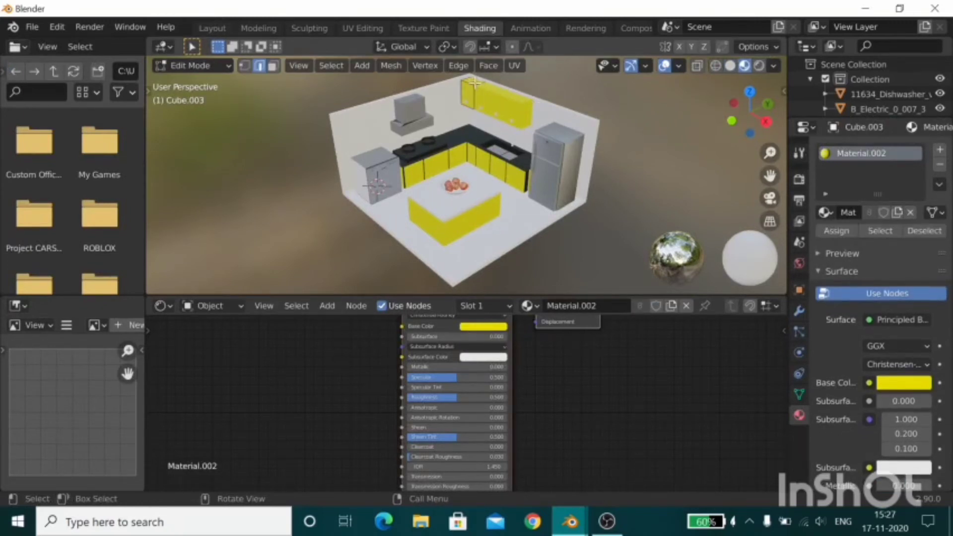
pyautogui.press('3')
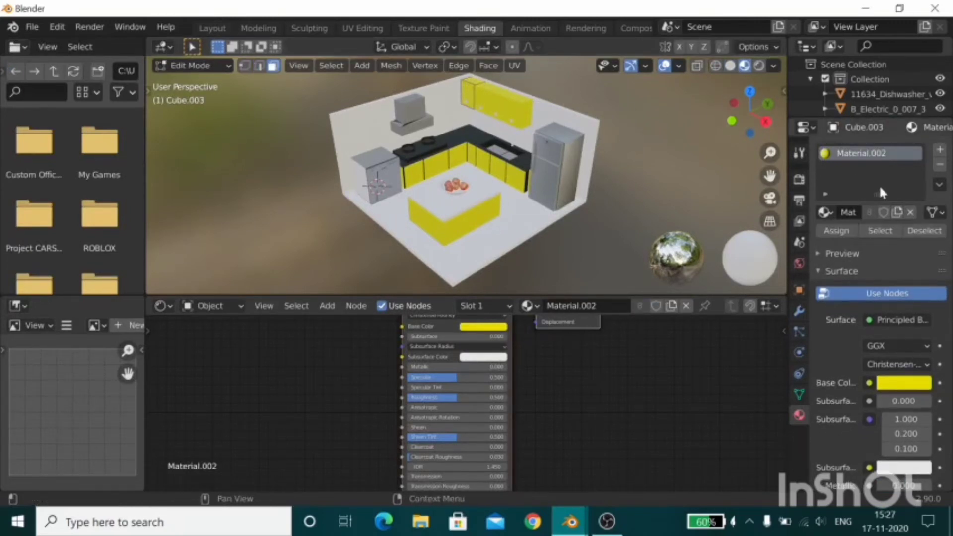
pyautogui.click(940, 150)
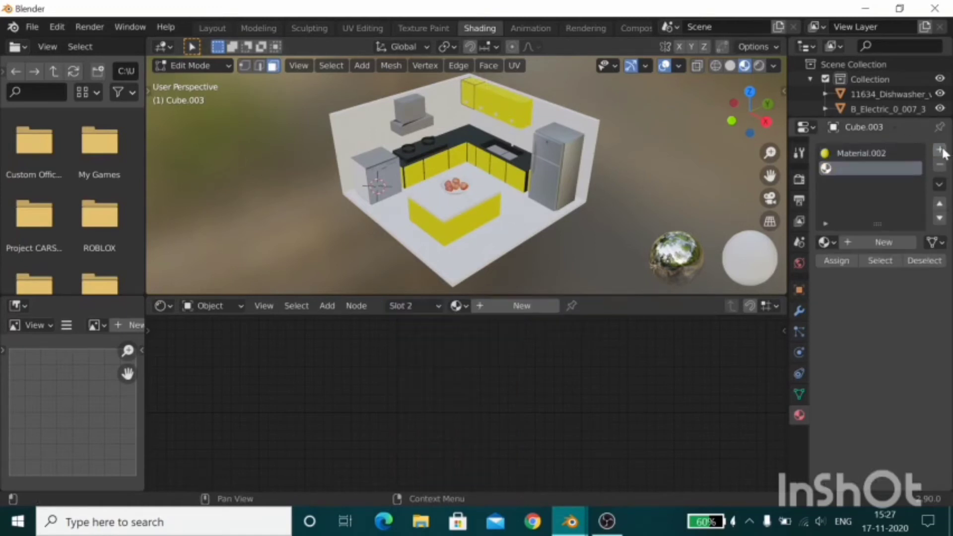
pyautogui.click(825, 241)
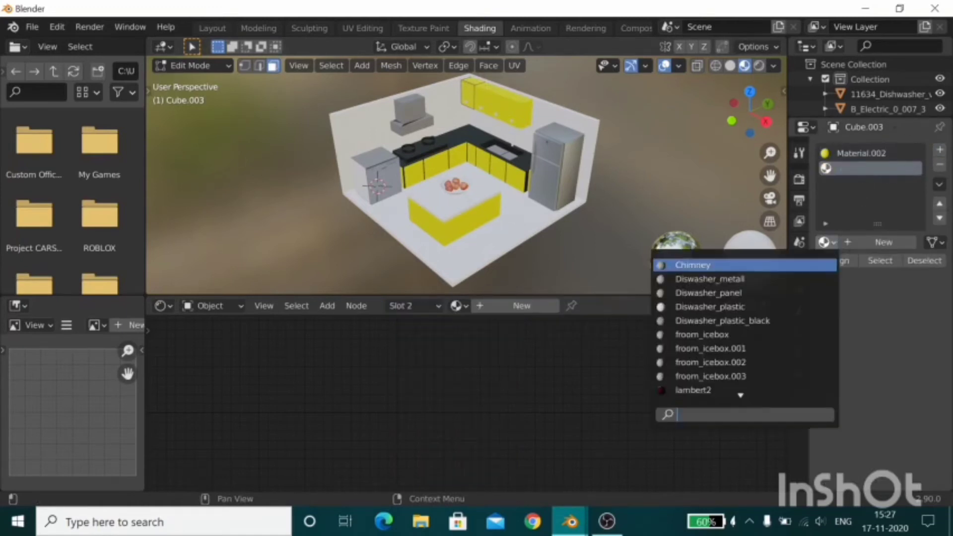
pyautogui.click(779, 306)
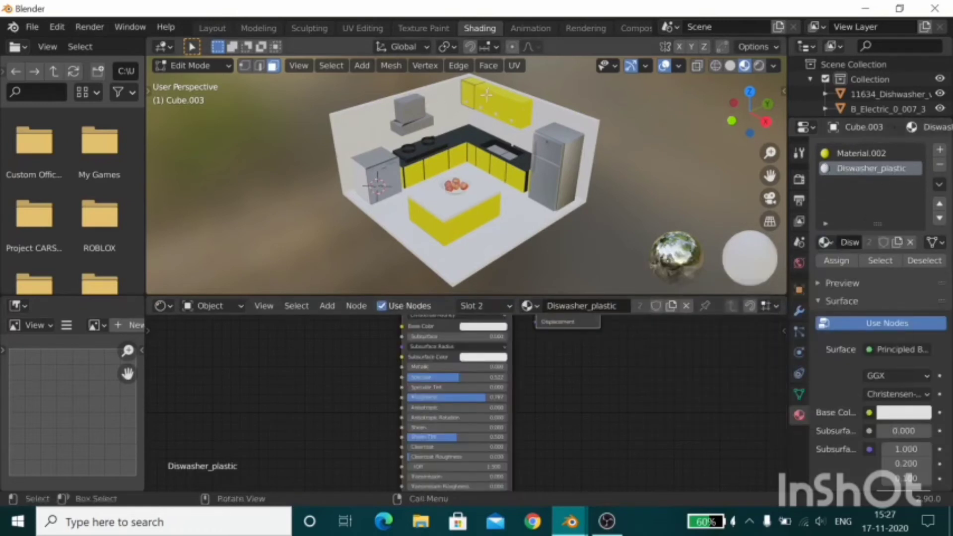
pyautogui.click(862, 153)
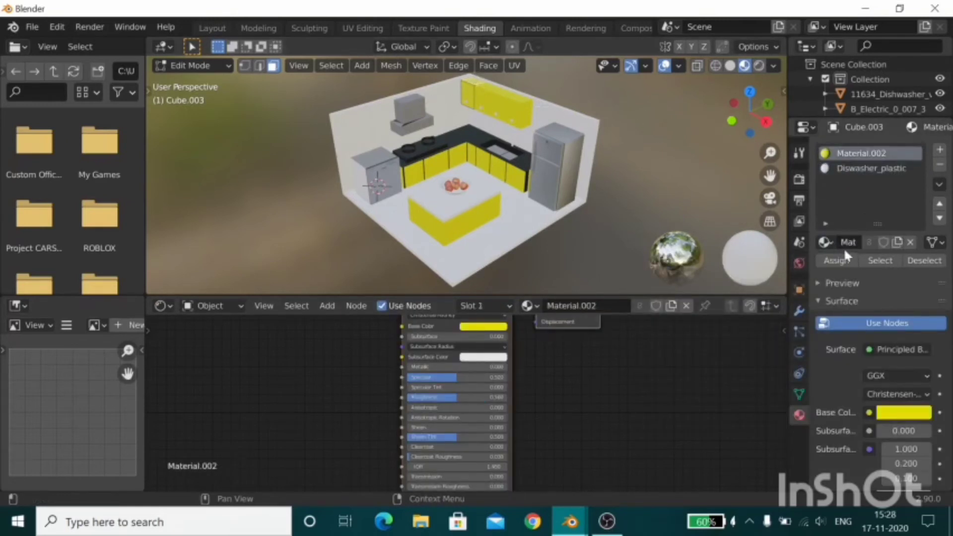
pyautogui.click(889, 167)
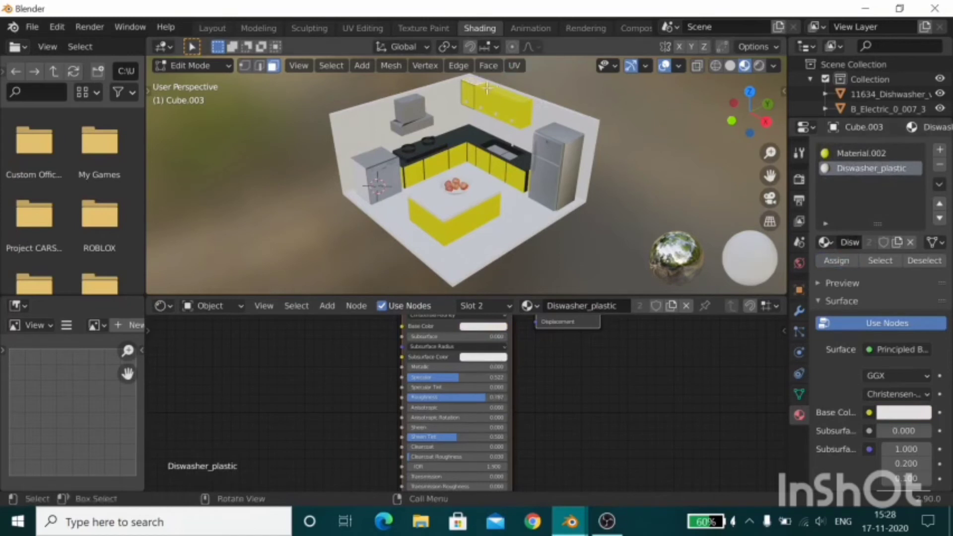
pyautogui.click(861, 153)
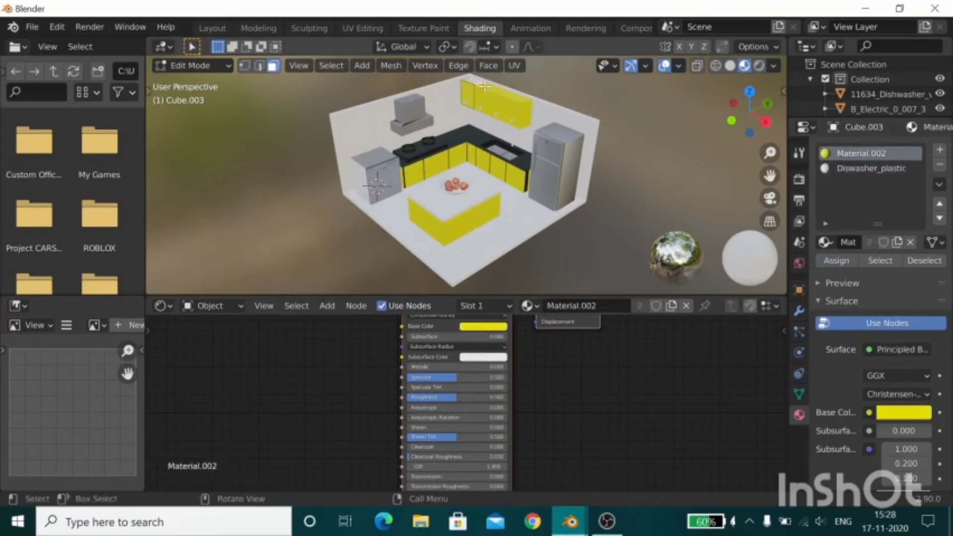
pyautogui.click(867, 169)
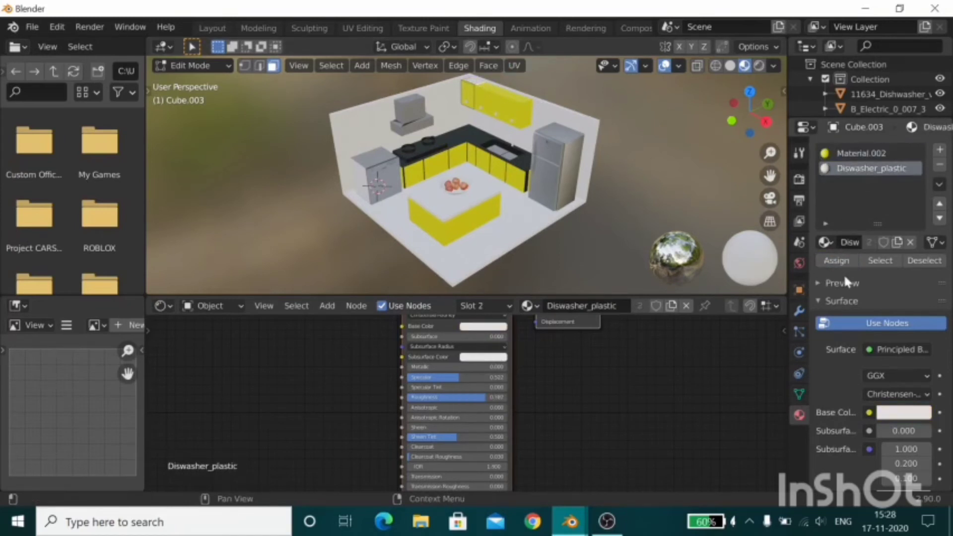
# Step: Switch upper cabinet Cube.002's first material to the white Material
pyautogui.press('Tab')
pyautogui.click(489, 87)
pyautogui.press('Tab')
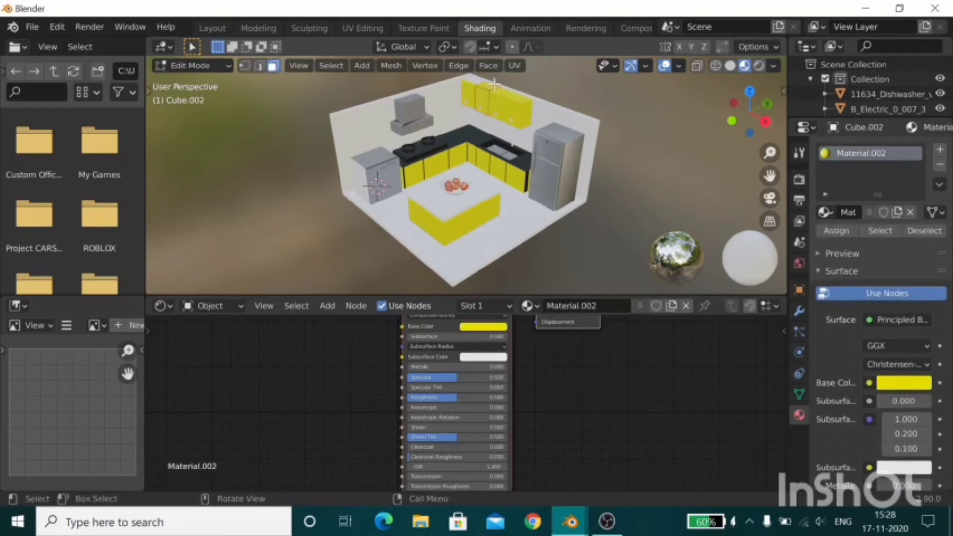
pyautogui.click(825, 213)
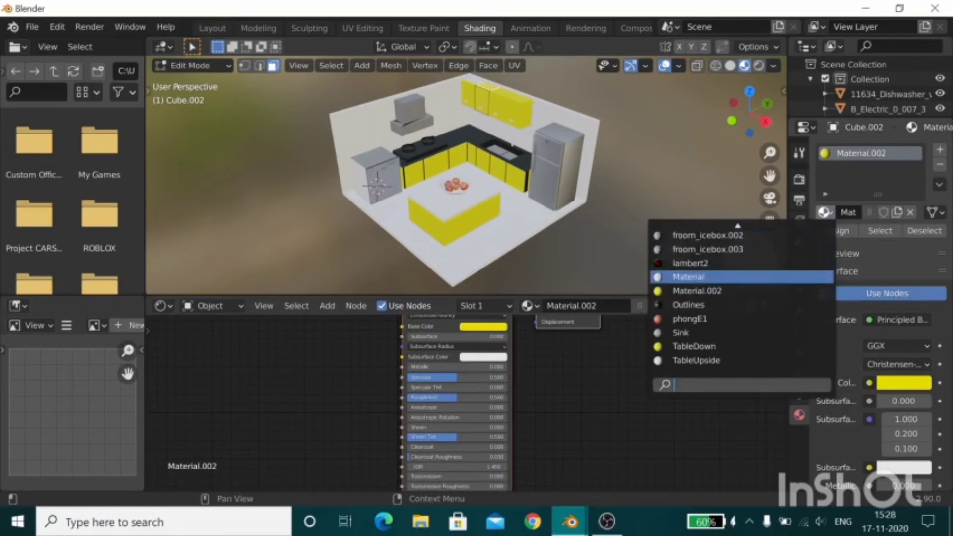
pyautogui.click(688, 277)
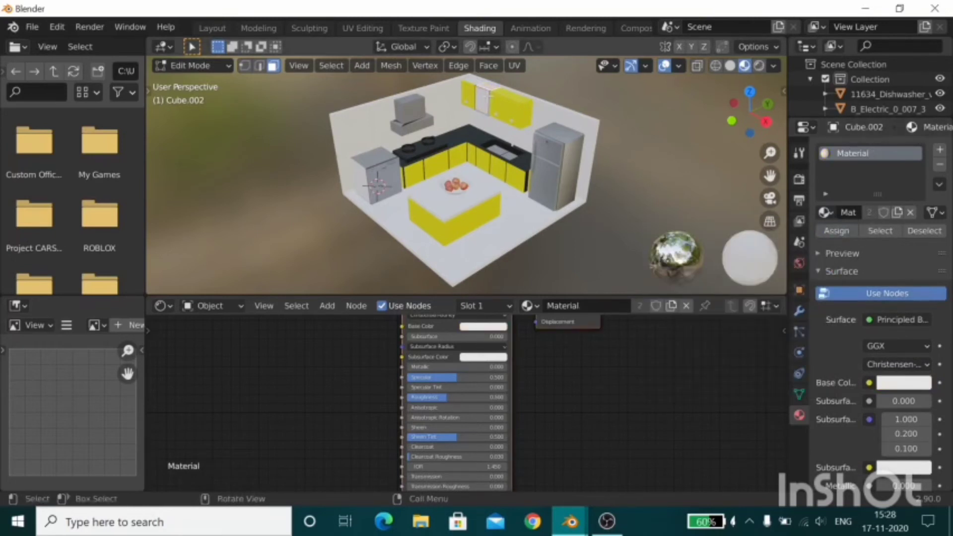
# Step: Add a second slot with yellow Material.002 to Cube.002 and assign it to the selected faces
pyautogui.click(940, 150)
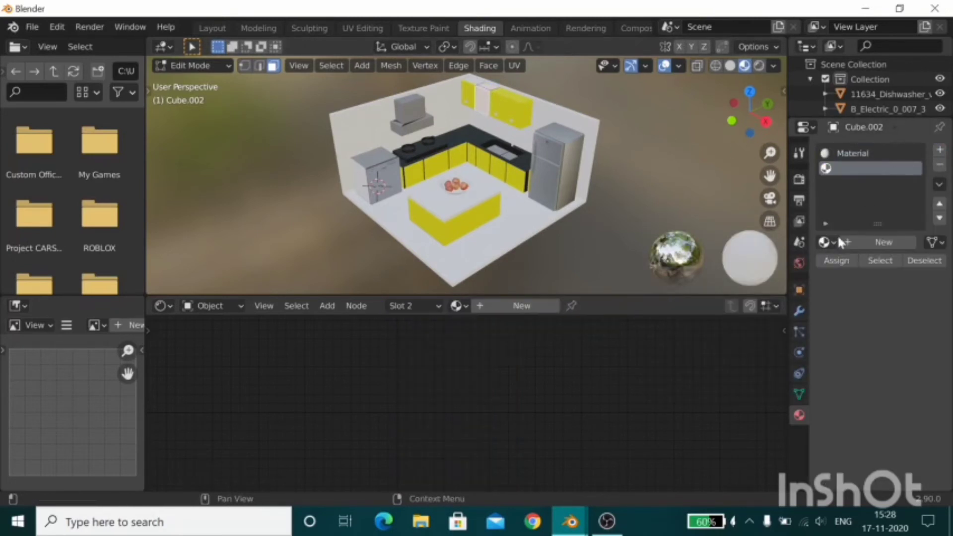
pyautogui.click(837, 241)
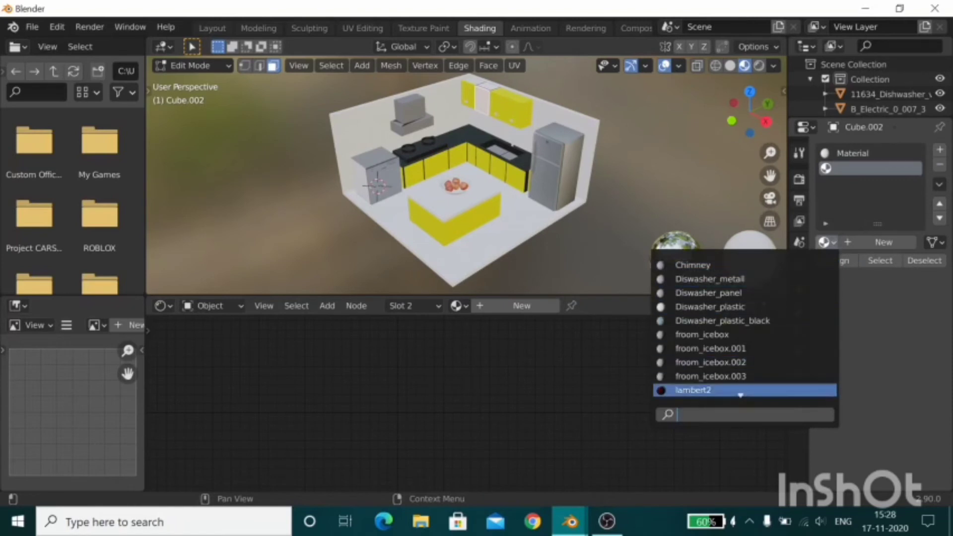
pyautogui.write('m')
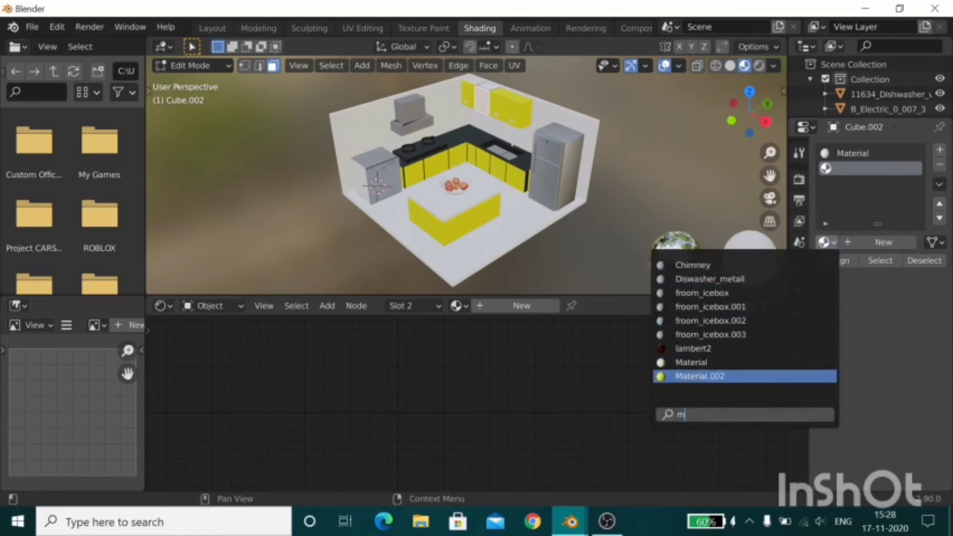
pyautogui.press('Return')
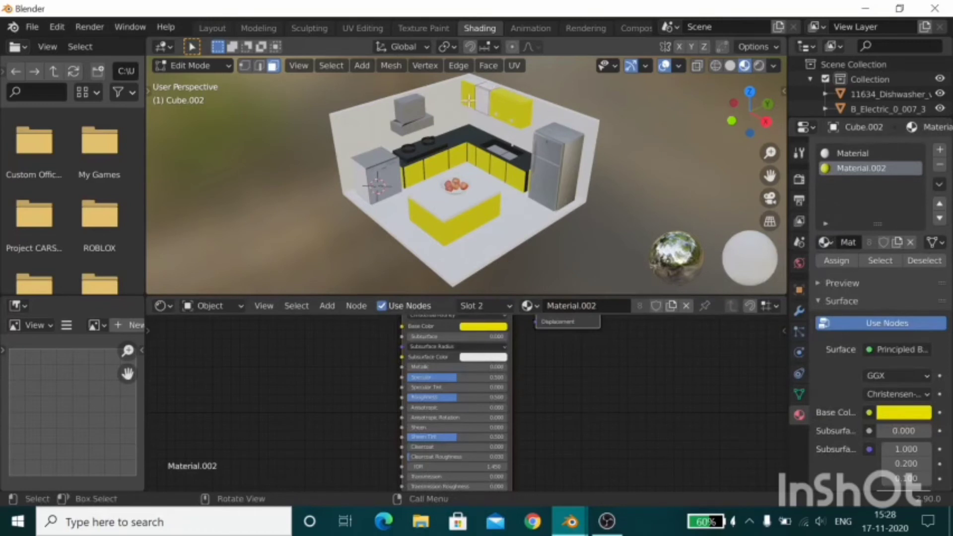
pyautogui.click(874, 153)
pyautogui.click(902, 164)
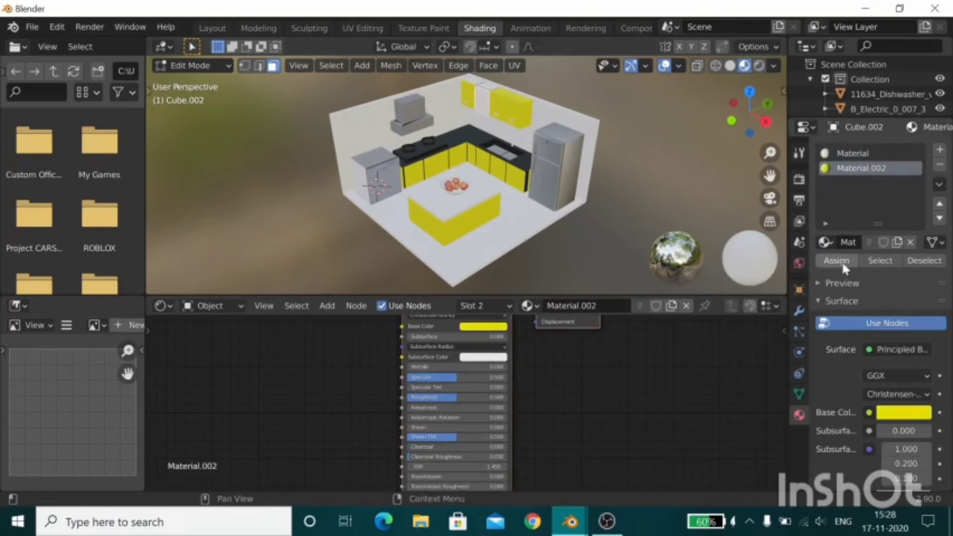
pyautogui.press('Tab')
# Step: Add a second material slot holding the white Material to cabinet Cube.001
pyautogui.click(519, 106)
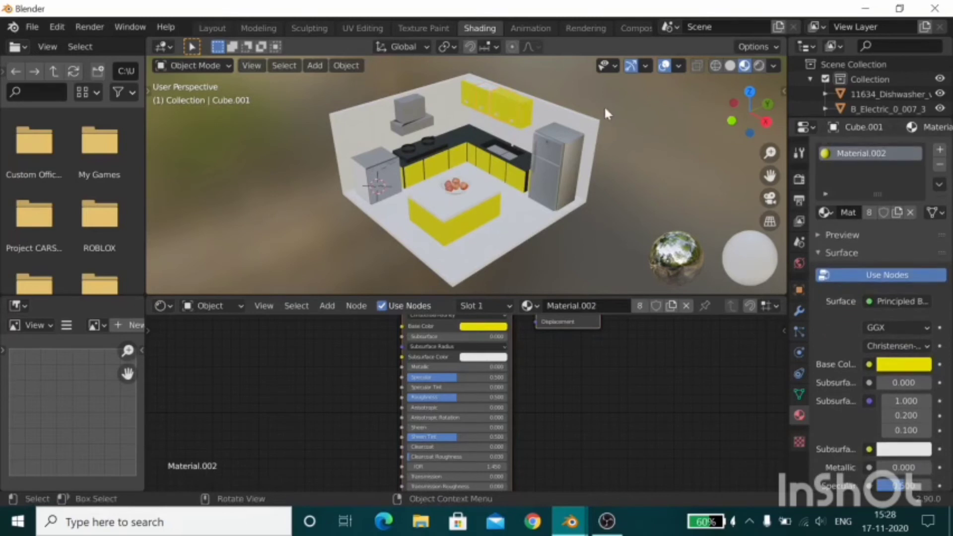
pyautogui.press('Tab')
pyautogui.click(940, 149)
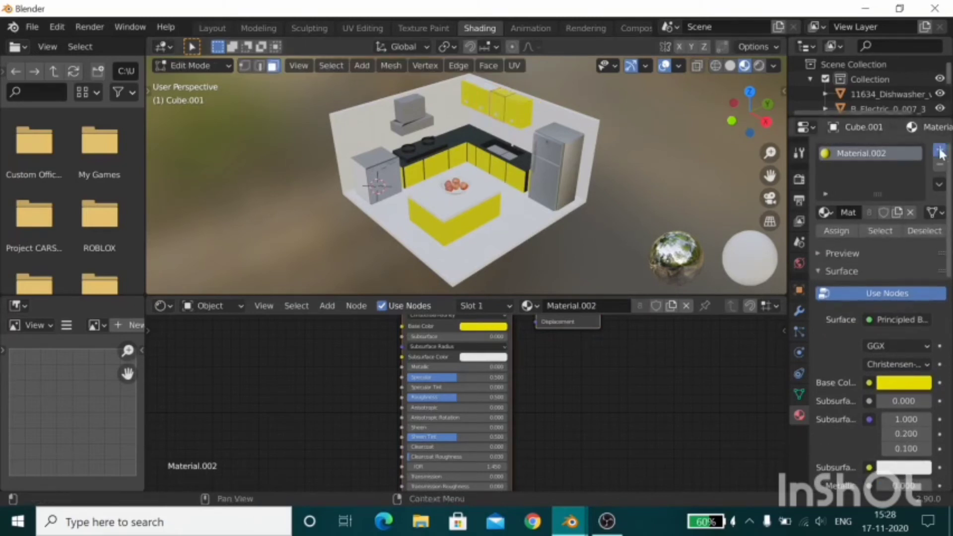
pyautogui.click(826, 243)
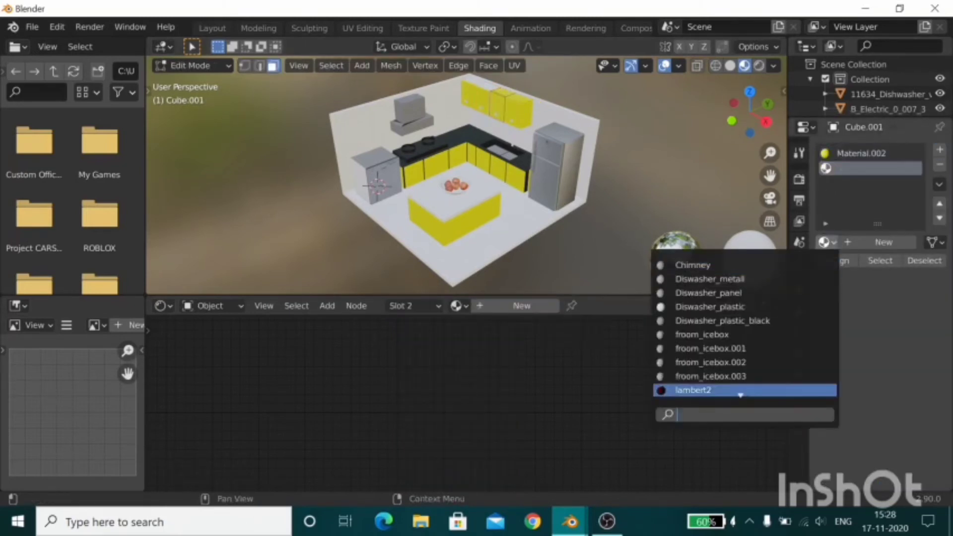
pyautogui.write('mat')
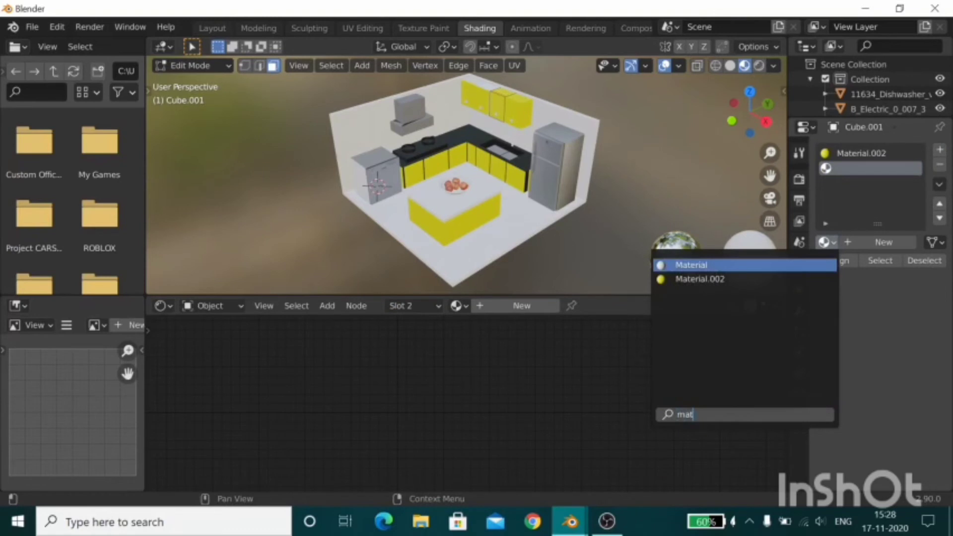
pyautogui.press('Return')
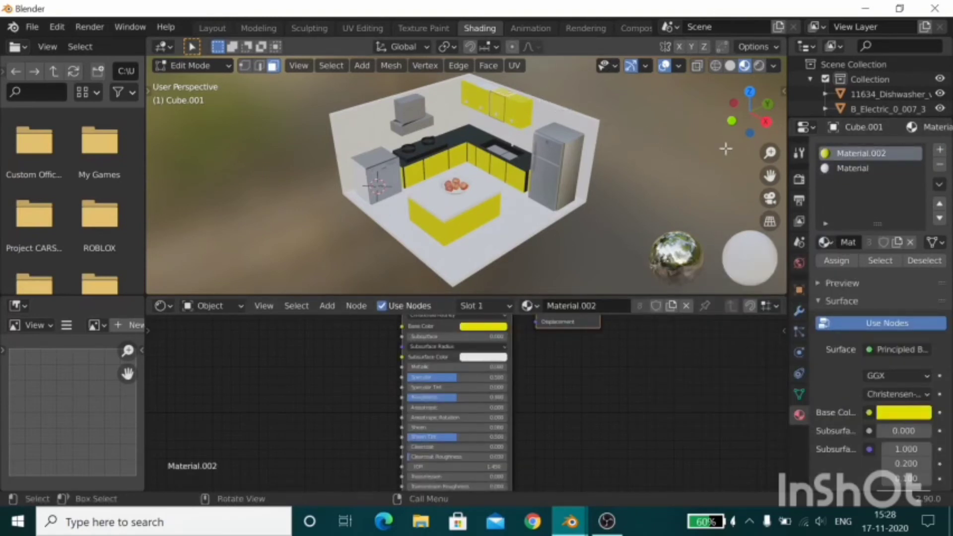
pyautogui.click(874, 168)
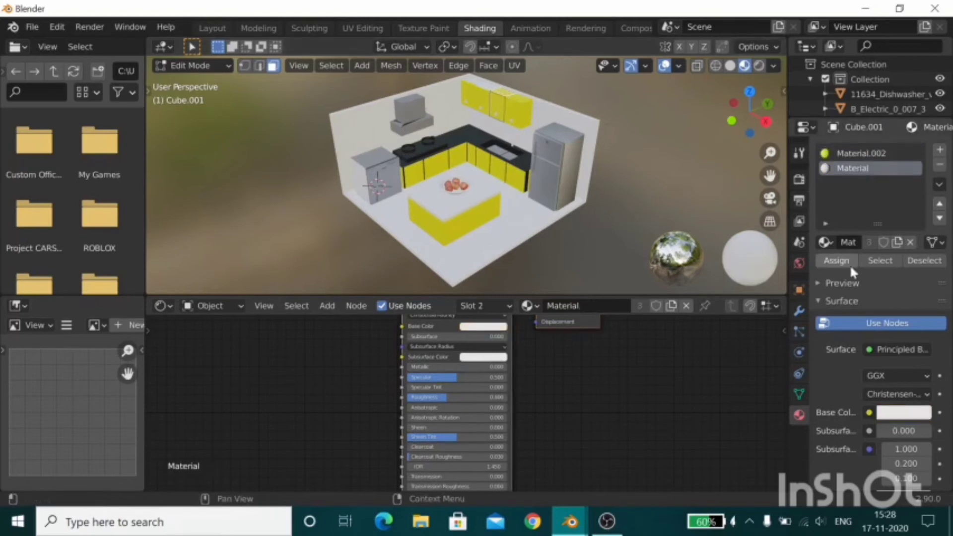
pyautogui.press('Tab')
# Step: Add a Diswasher_plastic slot to cabinet Cube.004 beside its yellow Material.002
pyautogui.click(518, 105)
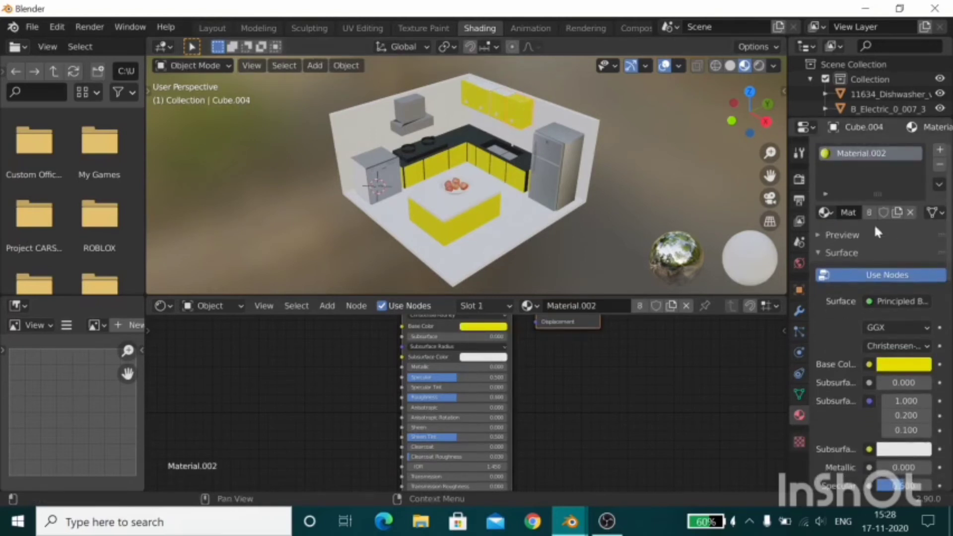
pyautogui.click(940, 150)
pyautogui.press('Tab')
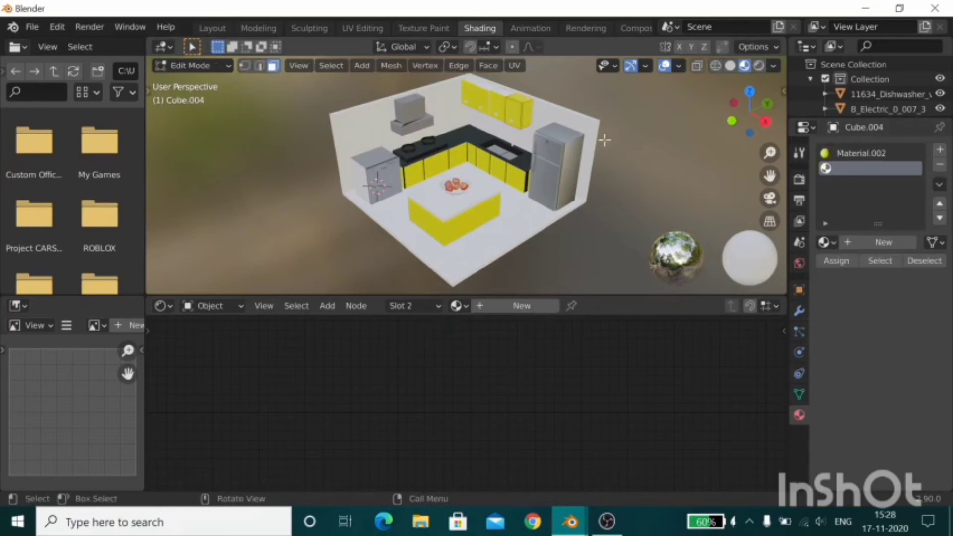
pyautogui.click(825, 242)
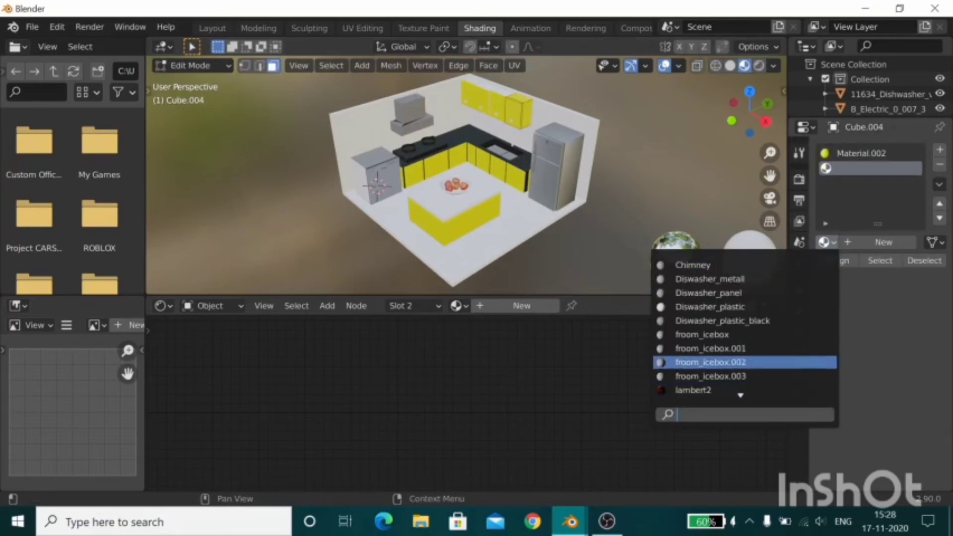
pyautogui.click(720, 308)
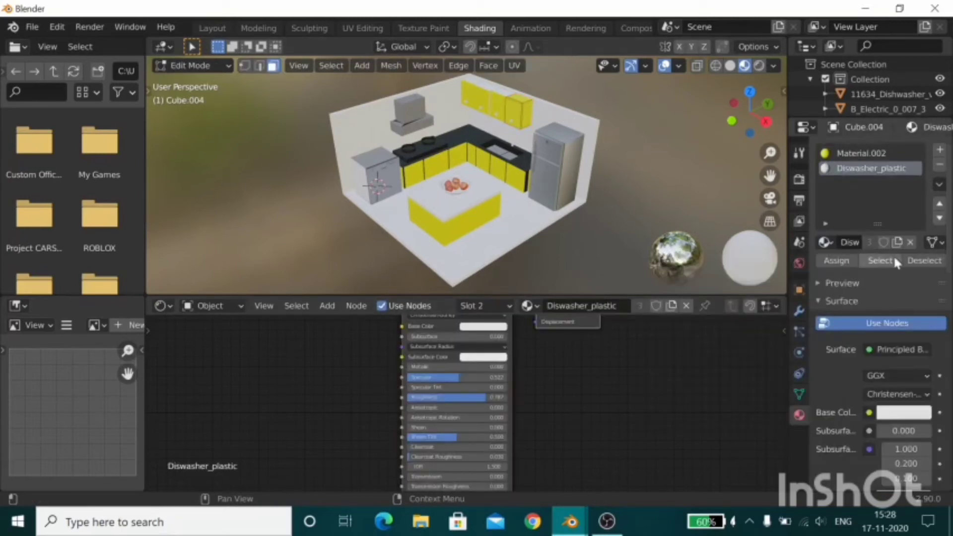
pyautogui.click(524, 91)
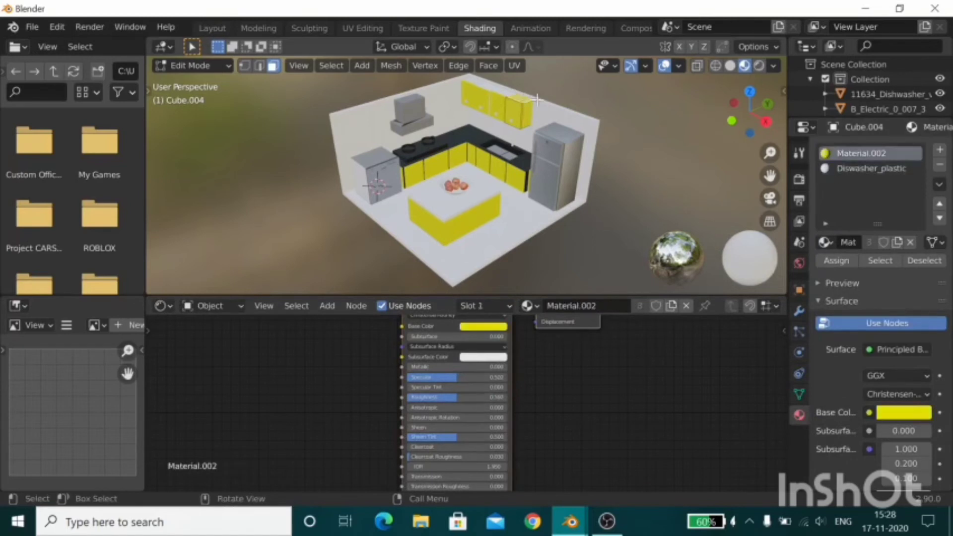
pyautogui.press('Tab')
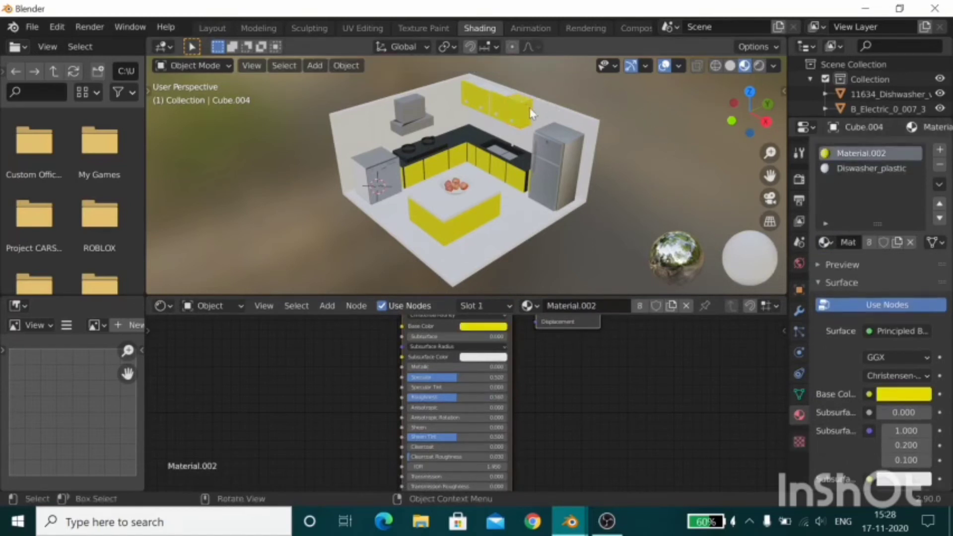
pyautogui.press('Tab')
pyautogui.click(864, 167)
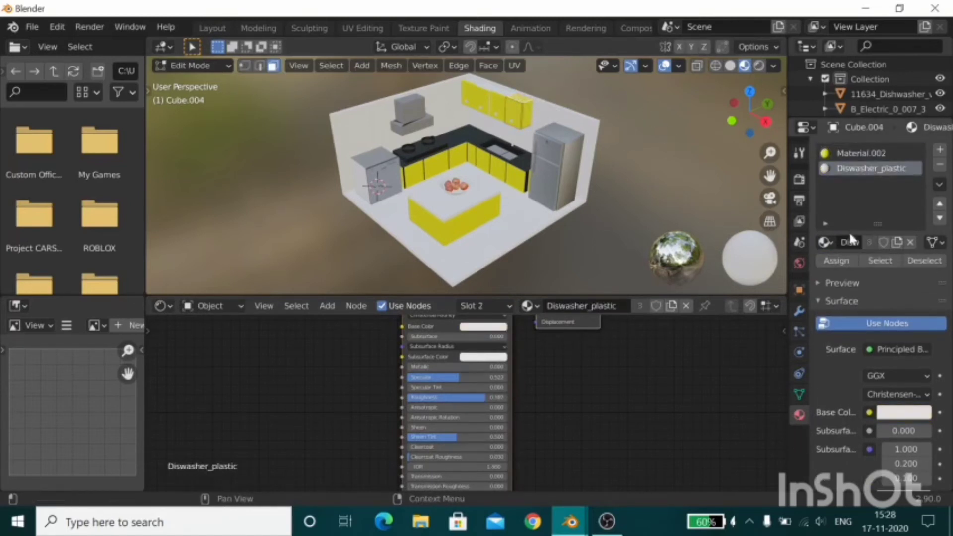
pyautogui.press('Tab')
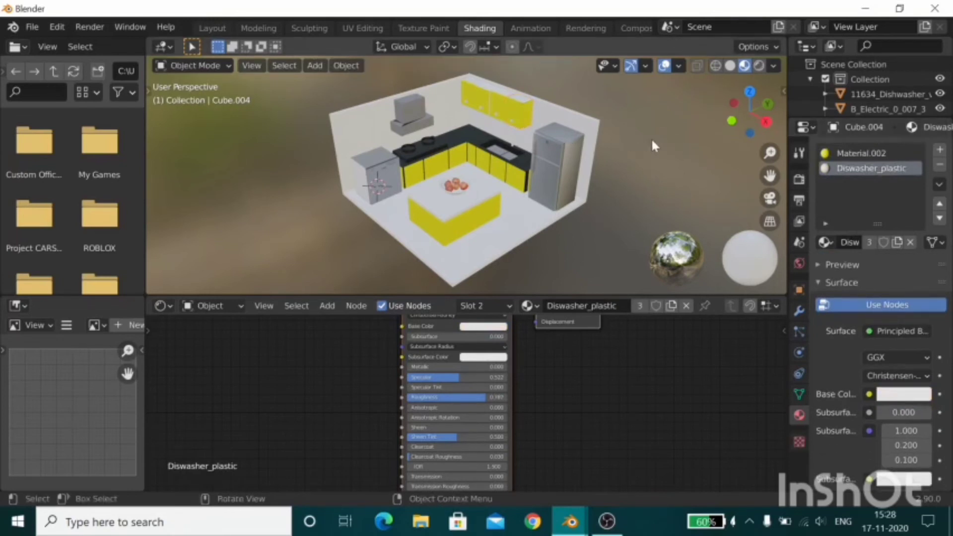
# Step: Slide upper cabinet Cube.002 along the X axis to line it up
pyautogui.click(486, 93)
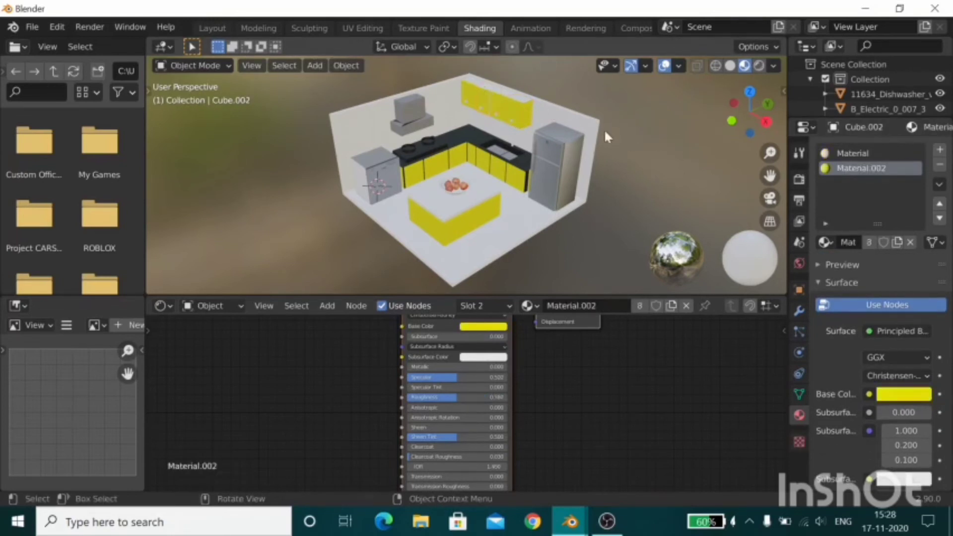
pyautogui.press('g')
pyautogui.press('x')
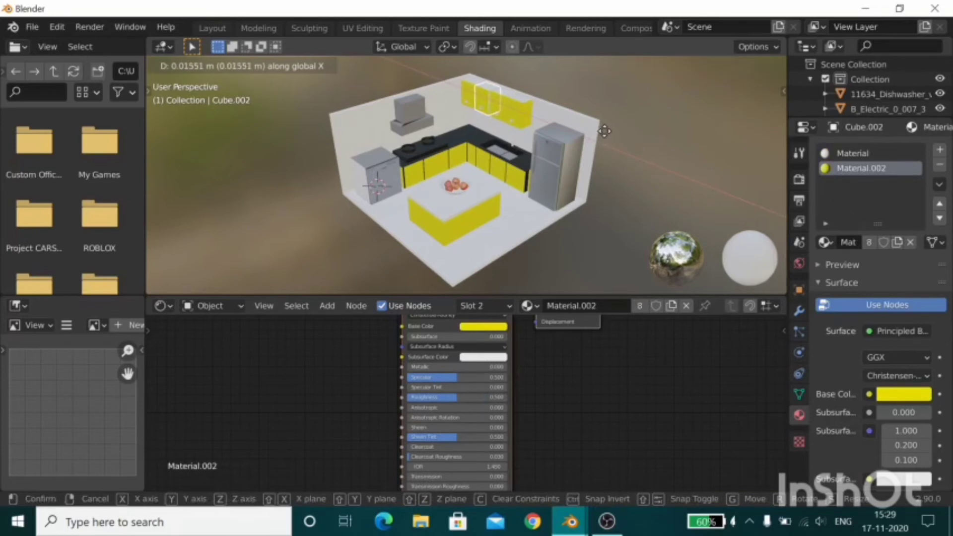
pyautogui.click(605, 131)
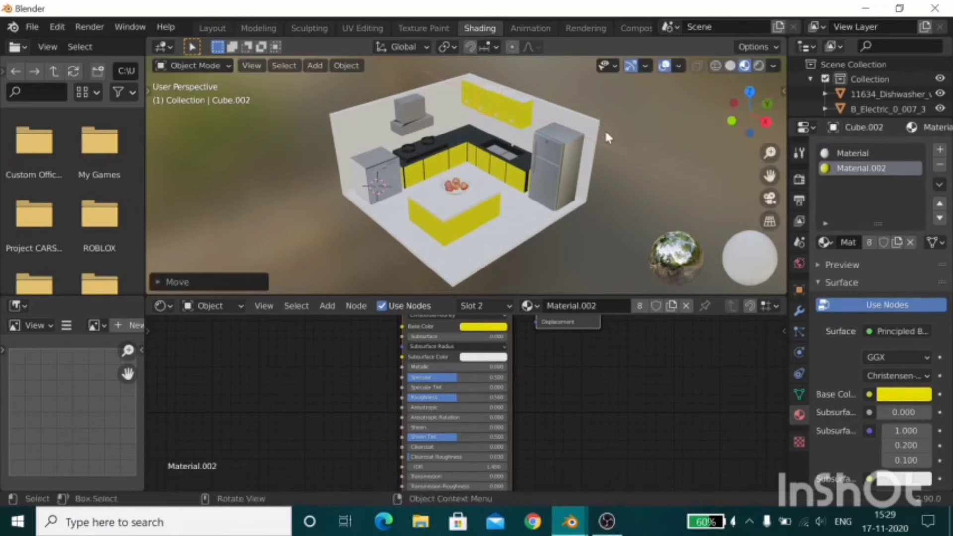
# Step: In front orthographic view, slide an upper cabinet panel along X, then select the island table
pyautogui.moveTo(505, 70)
pyautogui.mouseDown(button='middle')
pyautogui.moveTo(579, 106)
pyautogui.moveTo(604, 67)
pyautogui.moveTo(616, 70)
pyautogui.mouseUp(button='middle')
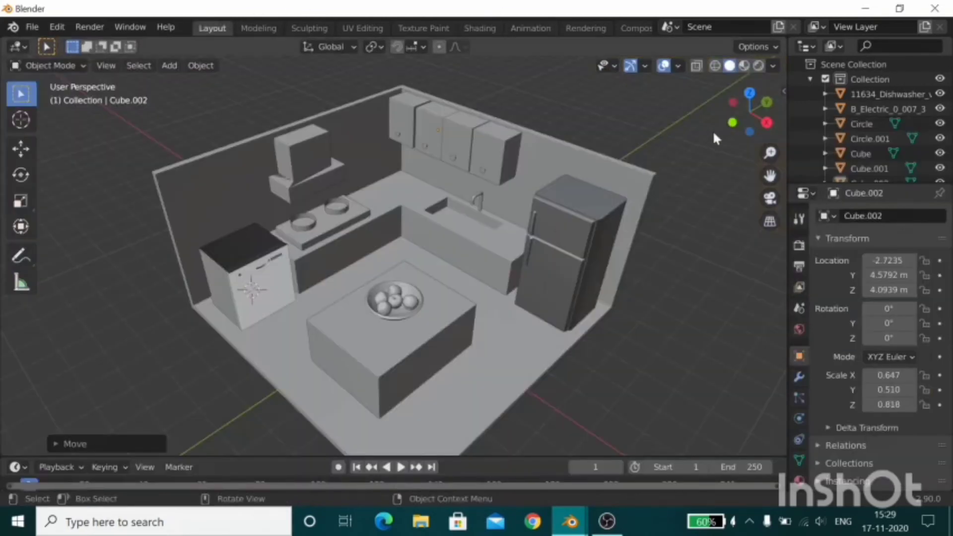
pyautogui.click(733, 122)
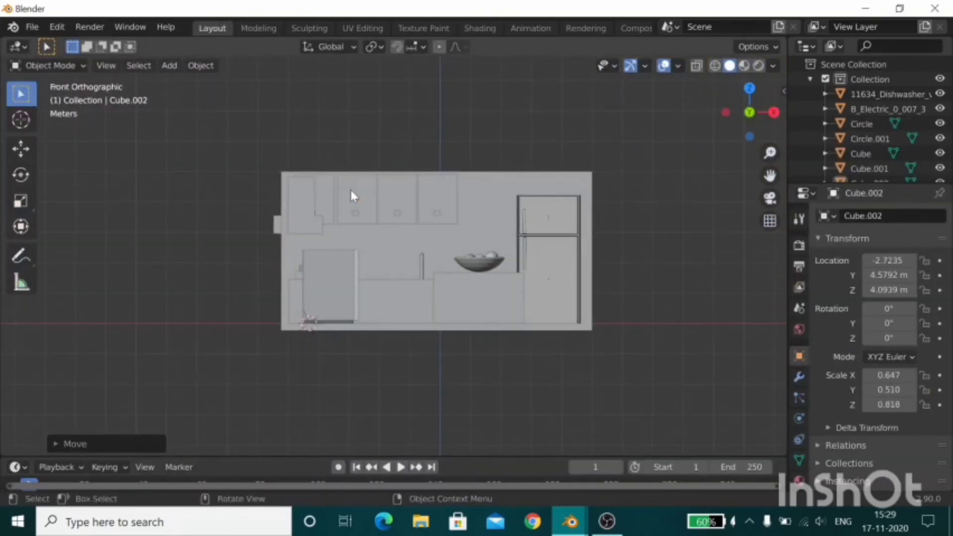
pyautogui.click(375, 197)
pyautogui.press('g')
pyautogui.press('x')
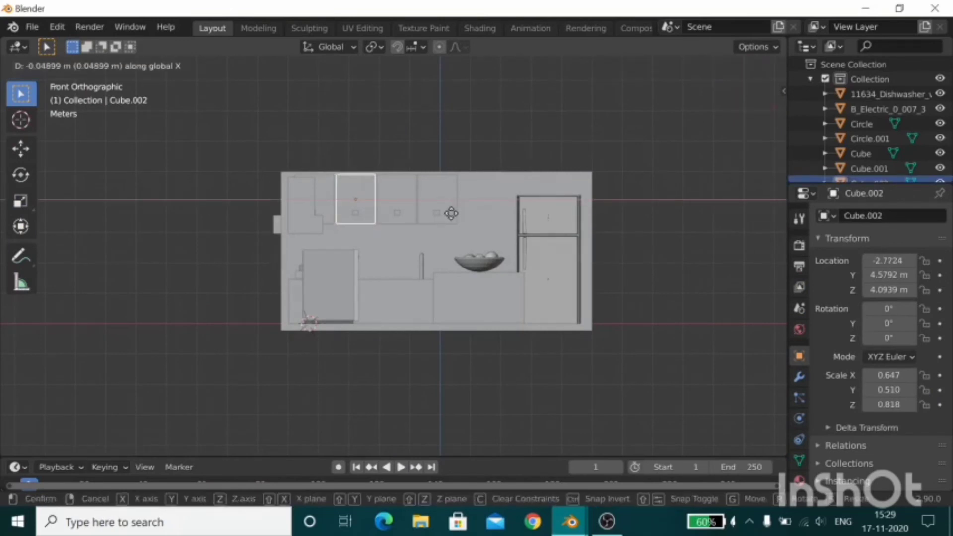
pyautogui.click(451, 212)
pyautogui.click(494, 29)
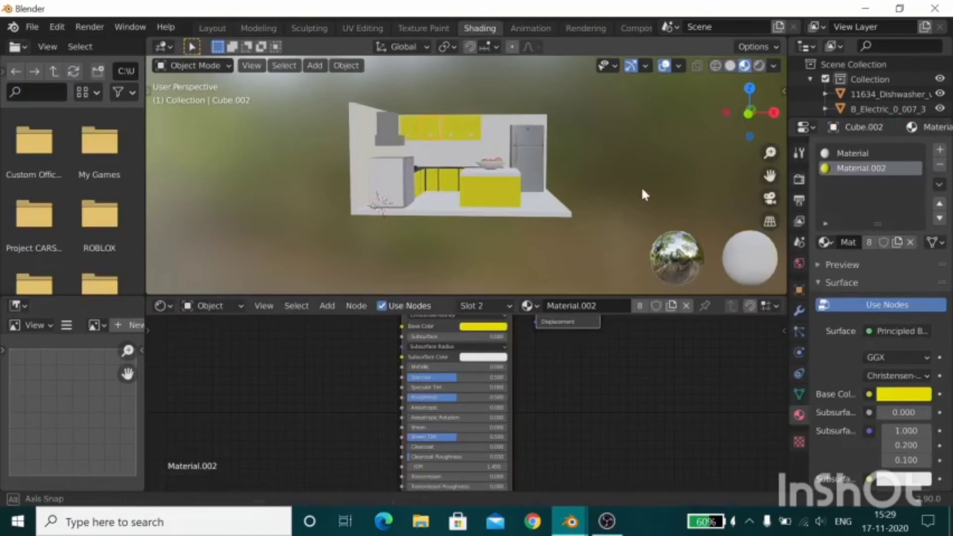
pyautogui.moveTo(641, 186)
pyautogui.mouseDown(button='middle')
pyautogui.moveTo(571, 232)
pyautogui.moveTo(544, 234)
pyautogui.mouseUp(button='middle')
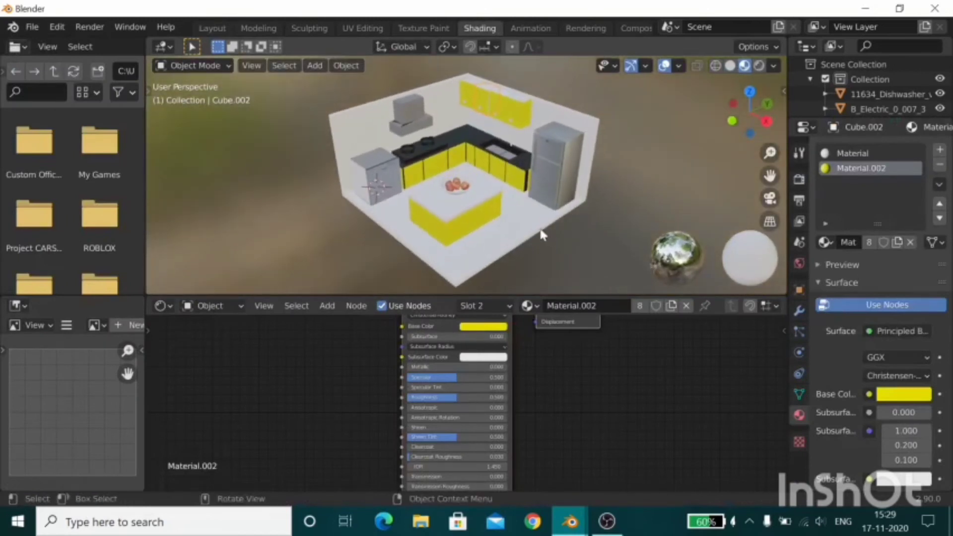
pyautogui.click(491, 196)
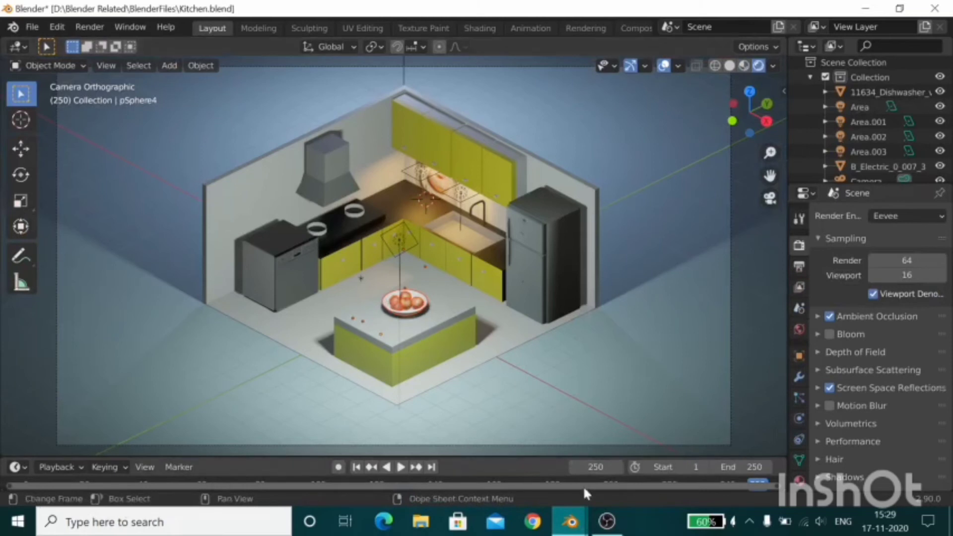
# Step: Give the fruit bowl a new material with a pale yellow base colour
pyautogui.moveTo(571, 522)
pyautogui.click(489, 459)
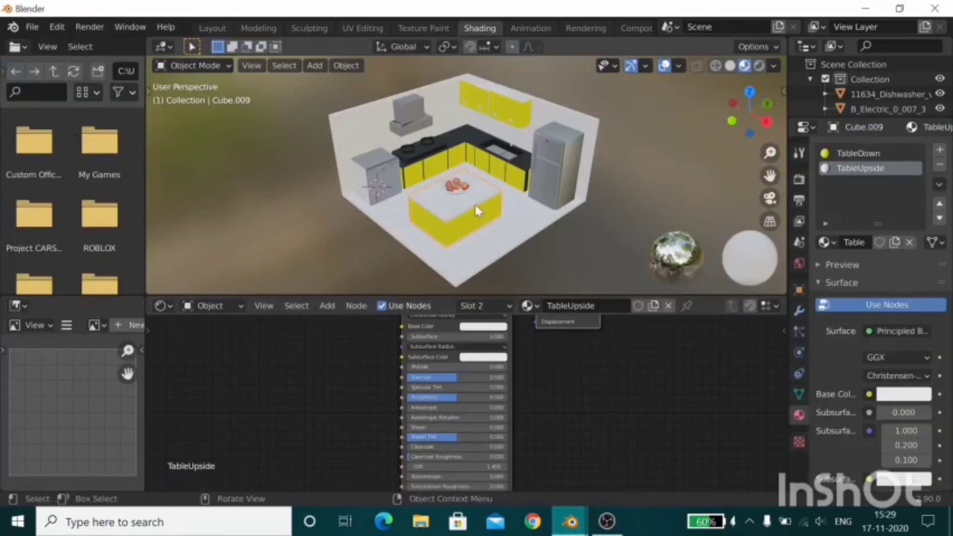
pyautogui.scroll(4, 517, 205)
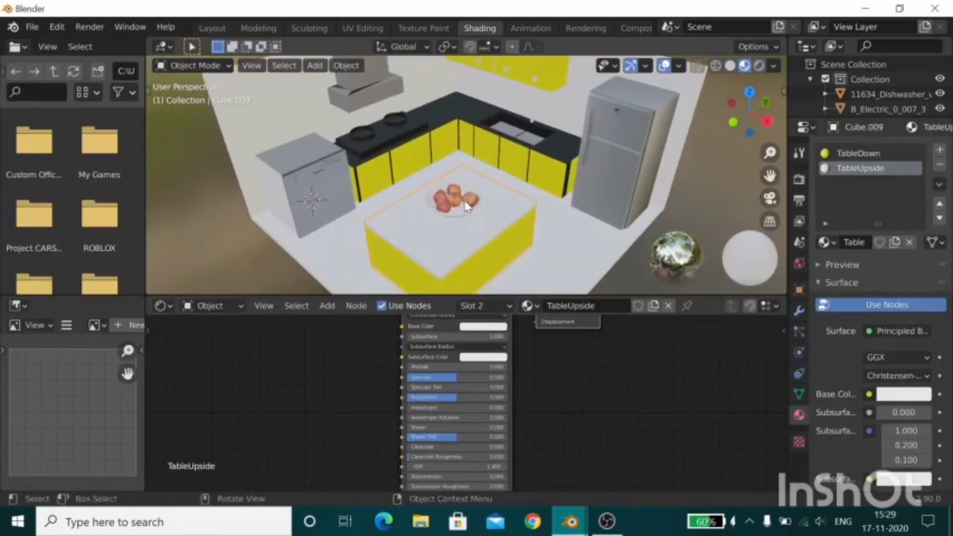
pyautogui.click(467, 215)
pyautogui.press('Tab')
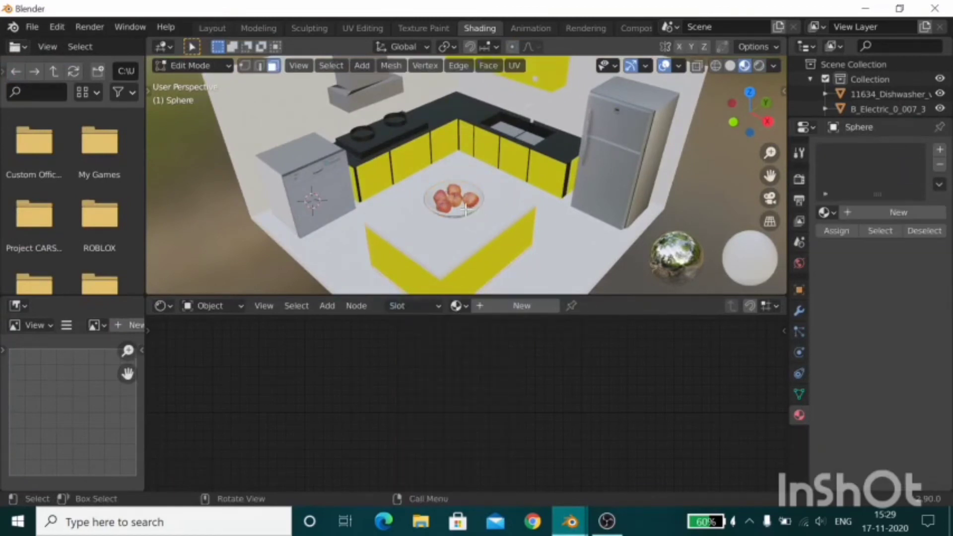
pyautogui.press('Tab')
pyautogui.click(895, 216)
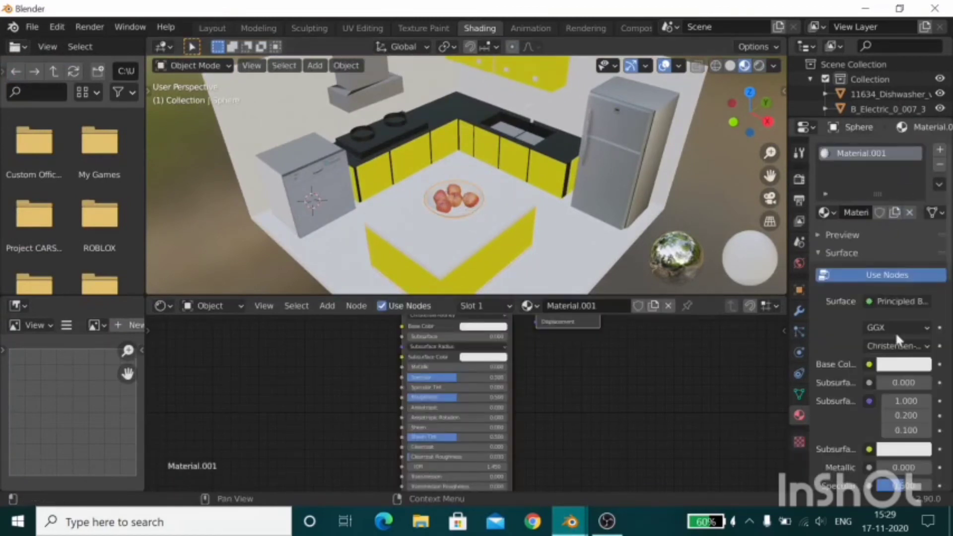
pyautogui.click(903, 365)
pyautogui.click(842, 218)
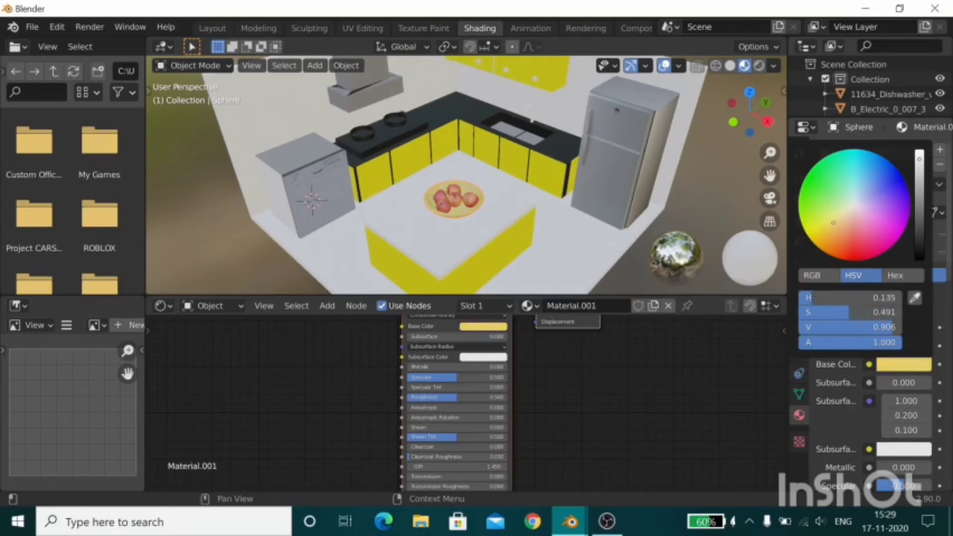
# Step: Orbit around the kitchen and toggle Edit Mode on the selected hood object
pyautogui.scroll(-3, 688, 185)
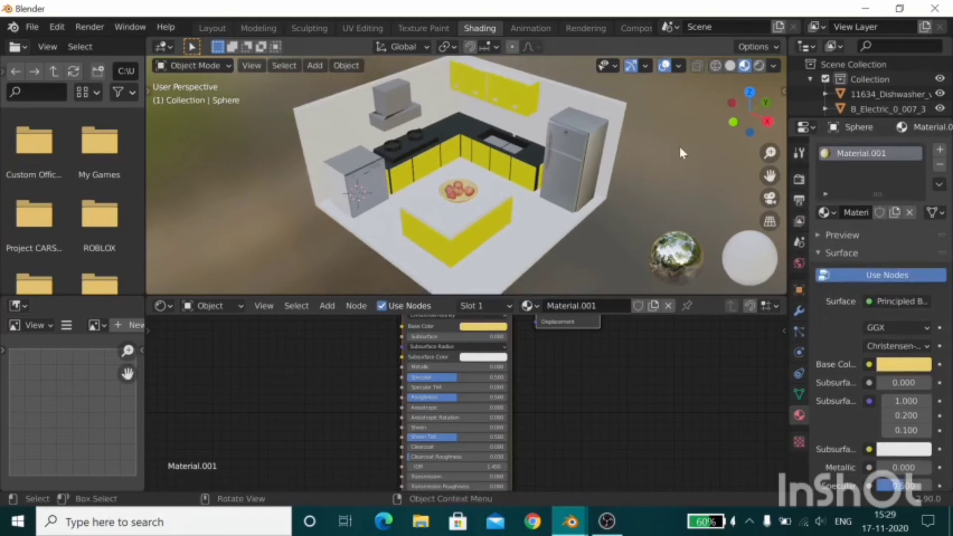
pyautogui.moveTo(681, 151); pyautogui.dragTo(403, 95, button='middle')
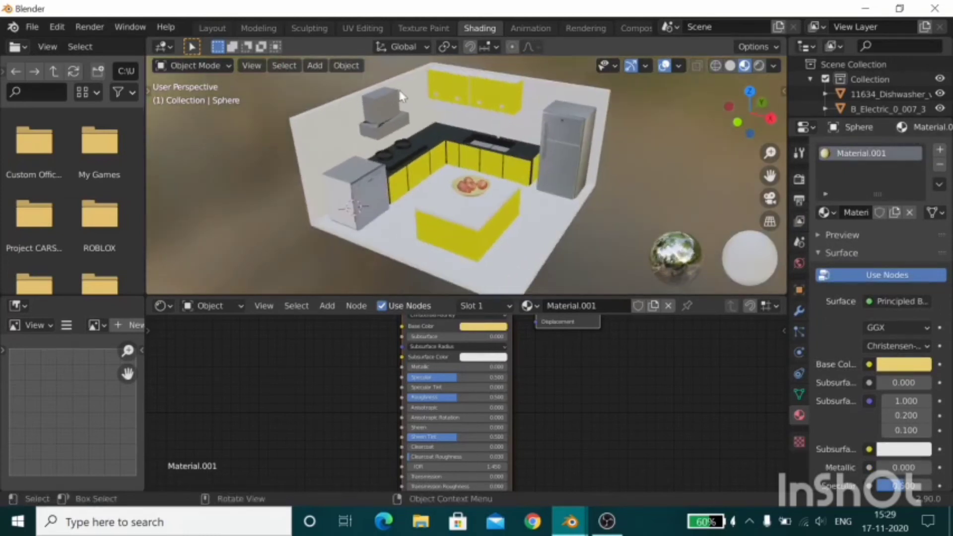
pyautogui.click(402, 96)
pyautogui.press('Tab')
pyautogui.press('Tab')
# Step: Add two edge loops to the room's back wall and create new Material.003 for it
pyautogui.click(409, 91)
pyautogui.press('Tab')
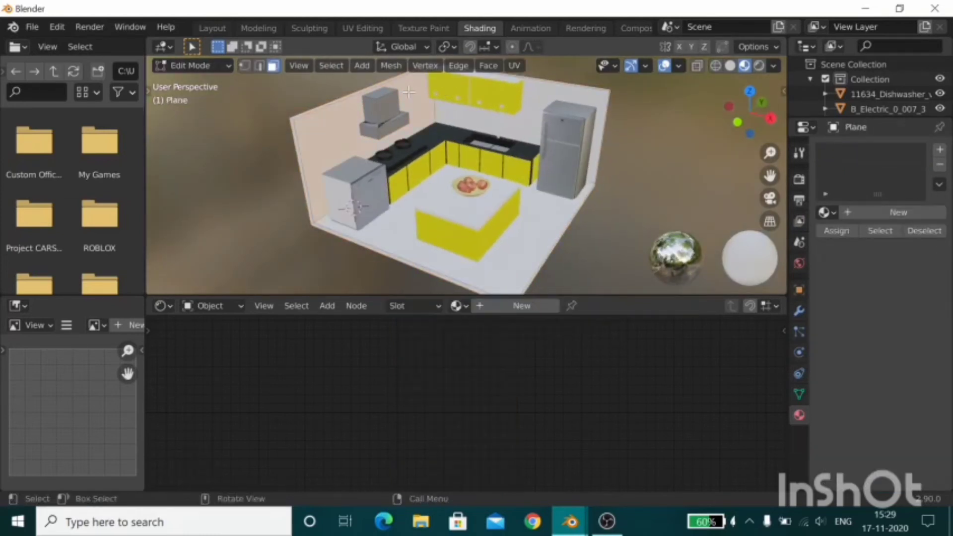
pyautogui.hotkey('ctrl', 'r')
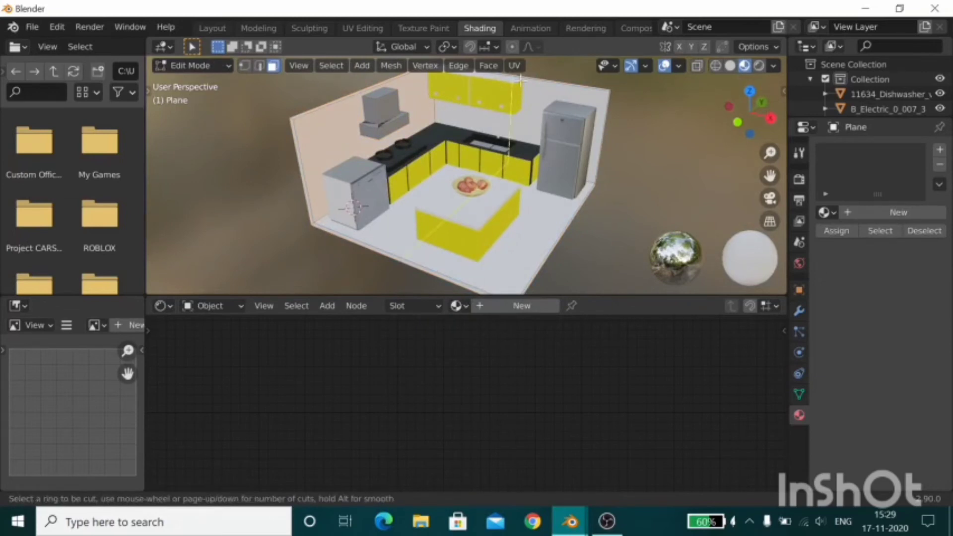
pyautogui.click(520, 79)
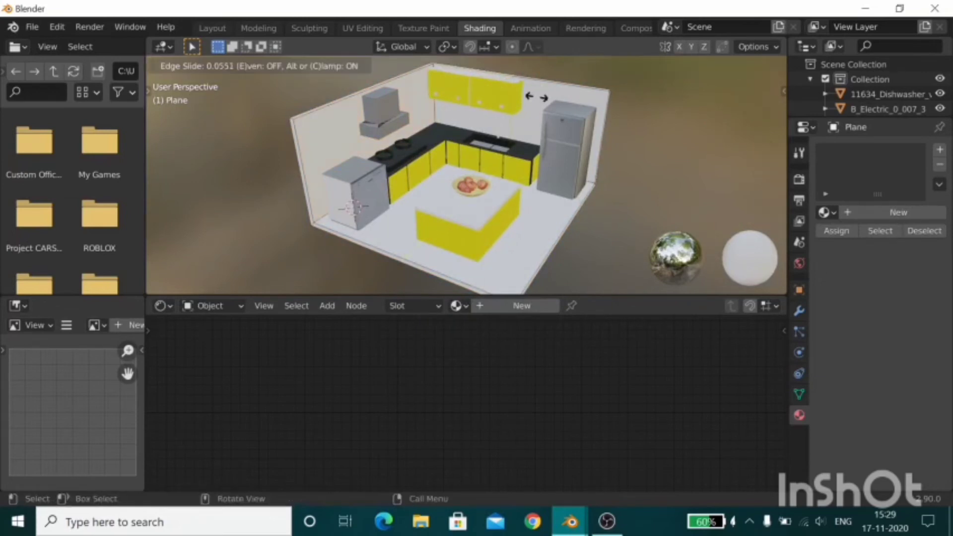
pyautogui.click(470, 78)
pyautogui.hotkey('ctrl', 'r')
pyautogui.click(492, 88)
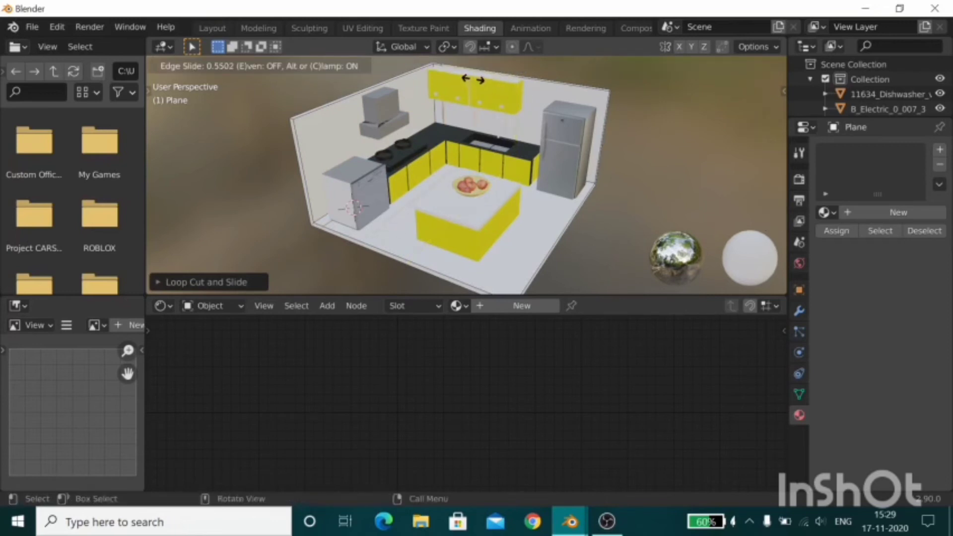
pyautogui.click(473, 80)
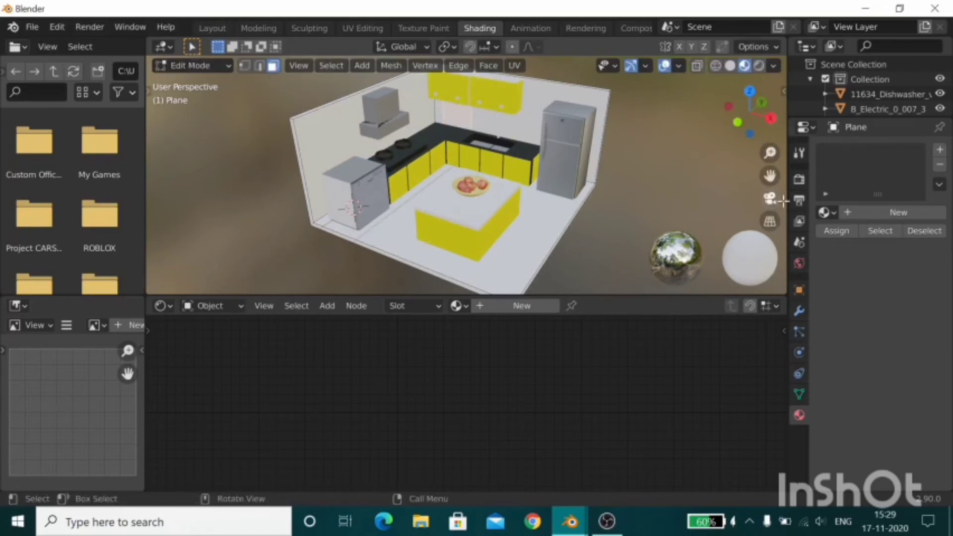
pyautogui.click(900, 215)
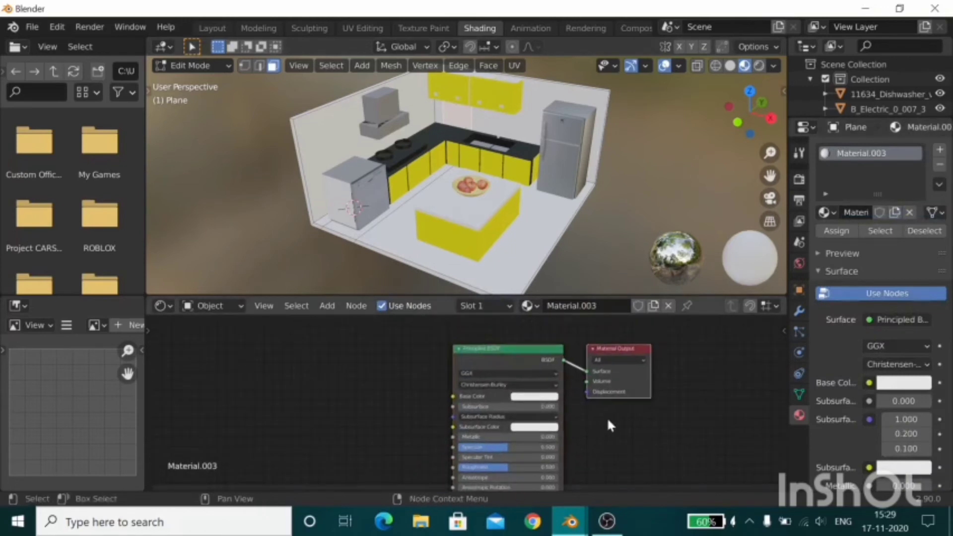
# Step: Add Node Wrangler texture nodes and load CoffeeAndDonutPicture.png from D:\Blender Related\Textures
pyautogui.click(514, 356)
pyautogui.hotkey('ctrl', 't')
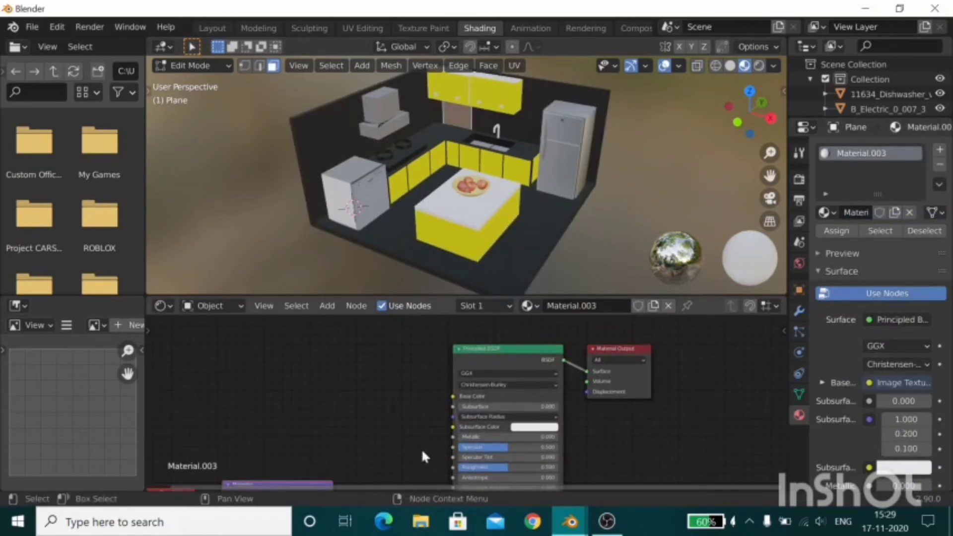
pyautogui.moveTo(405, 436); pyautogui.dragTo(387, 331)
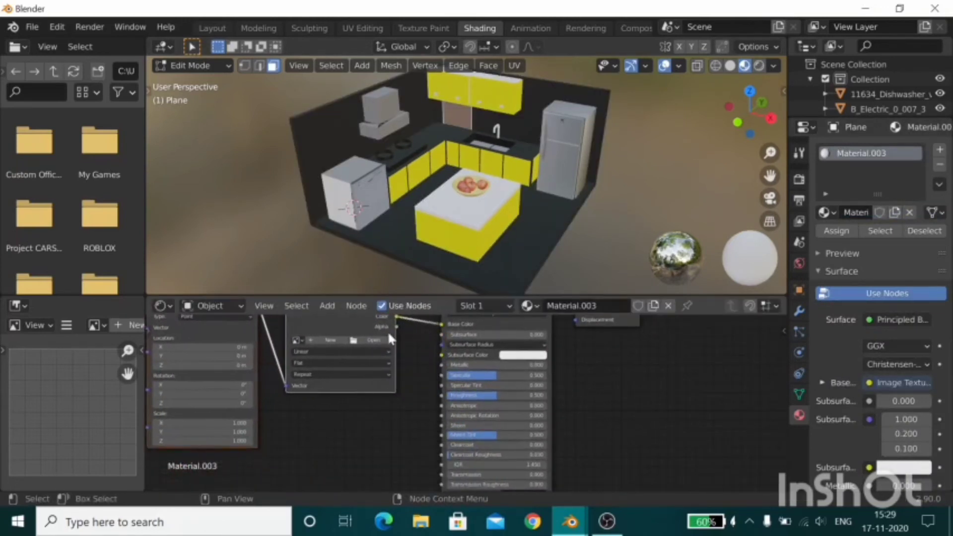
pyautogui.click(377, 340)
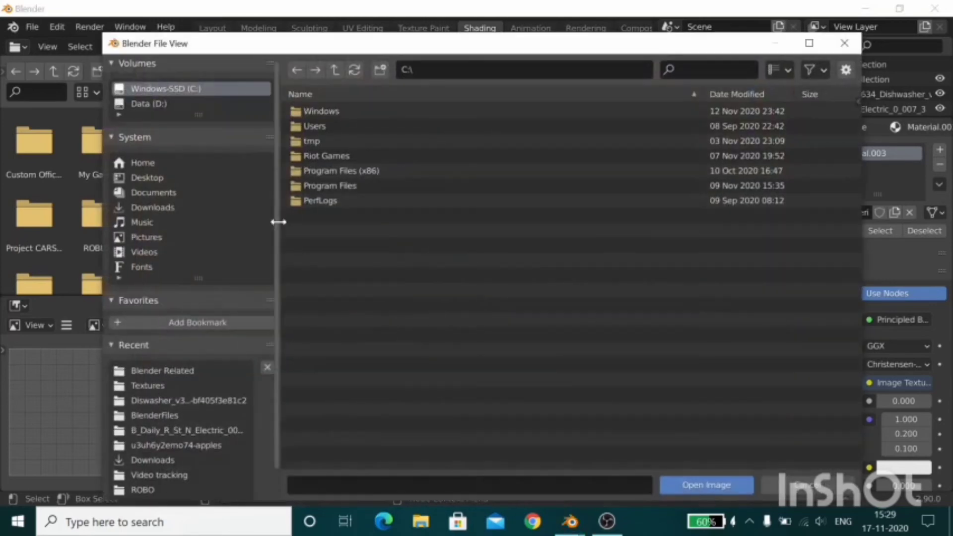
pyautogui.click(147, 206)
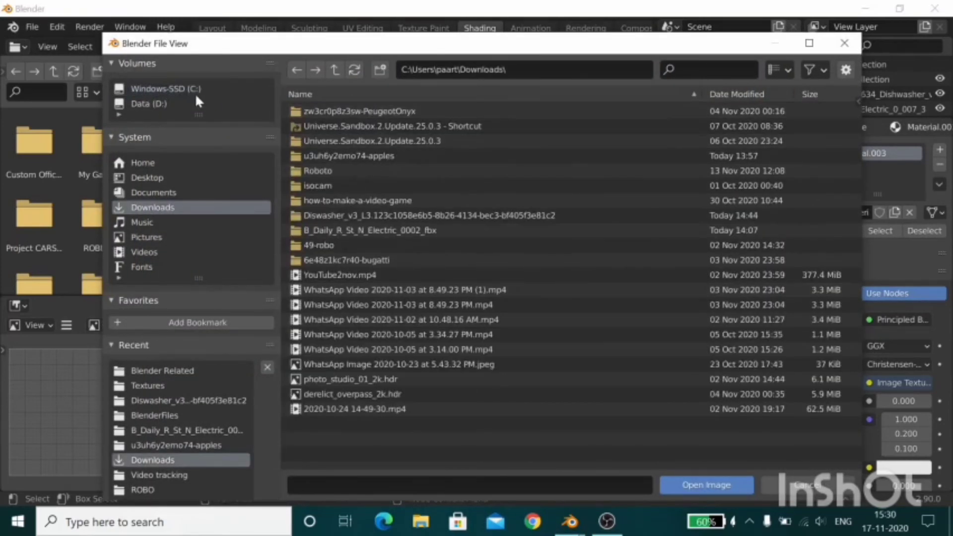
pyautogui.click(183, 102)
pyautogui.click(388, 215)
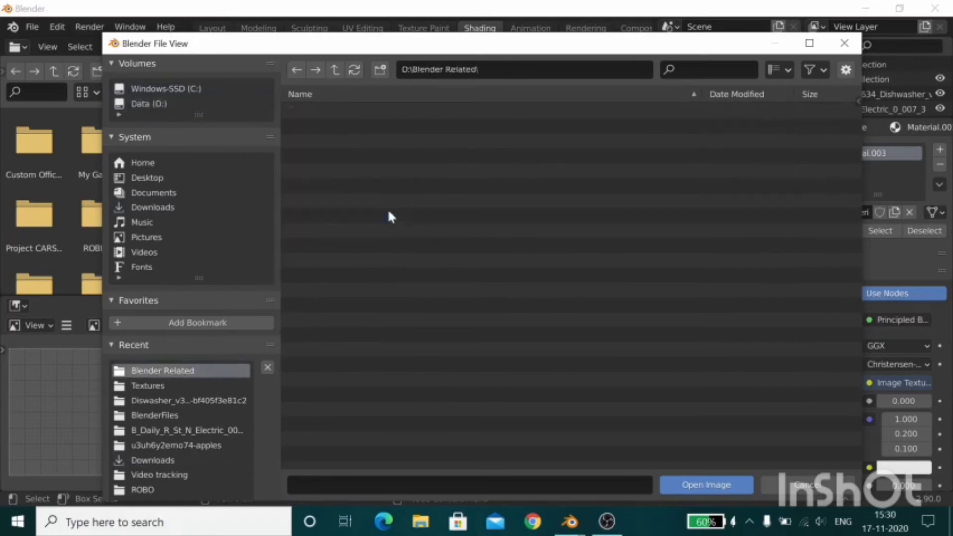
pyautogui.click(346, 125)
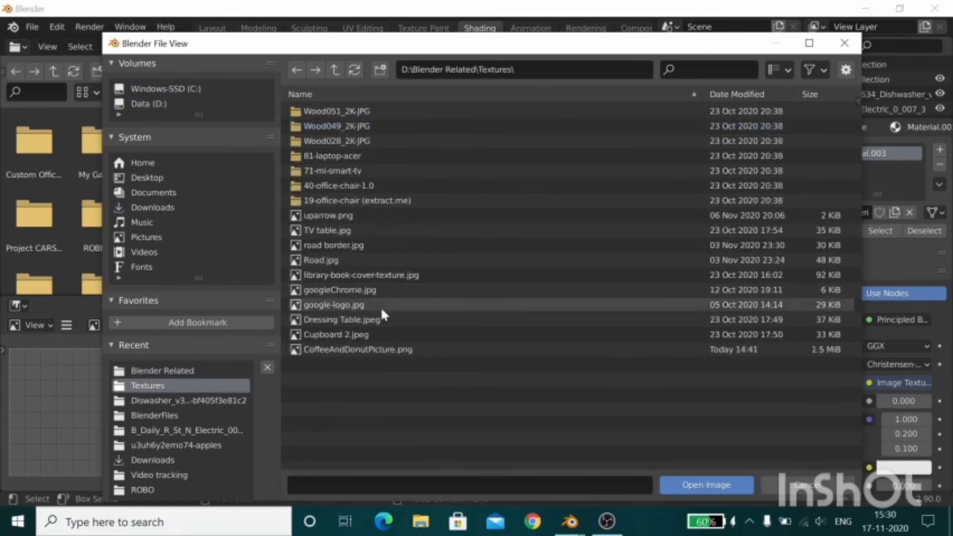
pyautogui.click(382, 347)
pyautogui.click(736, 491)
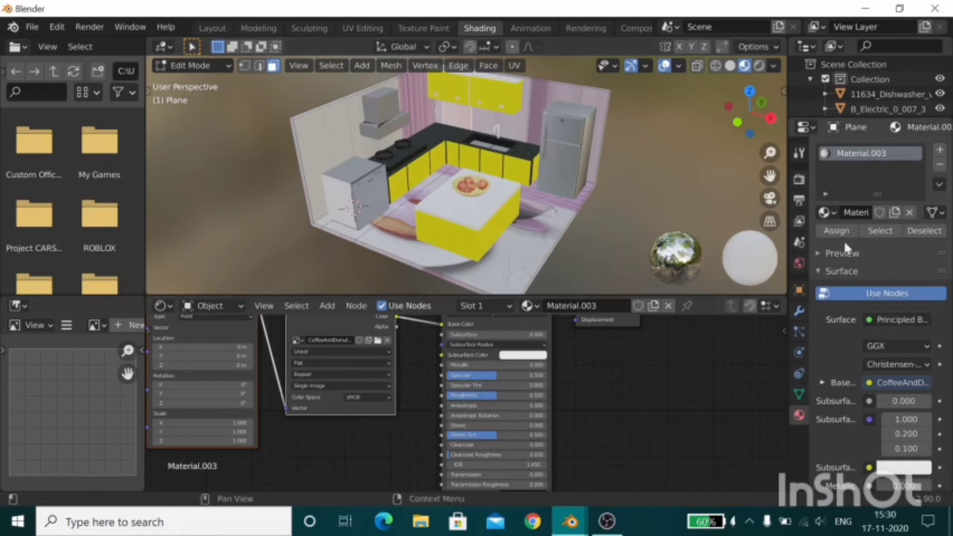
# Step: Add a new white Material.004 slot to the room and assign it to the selected faces
pyautogui.click(941, 150)
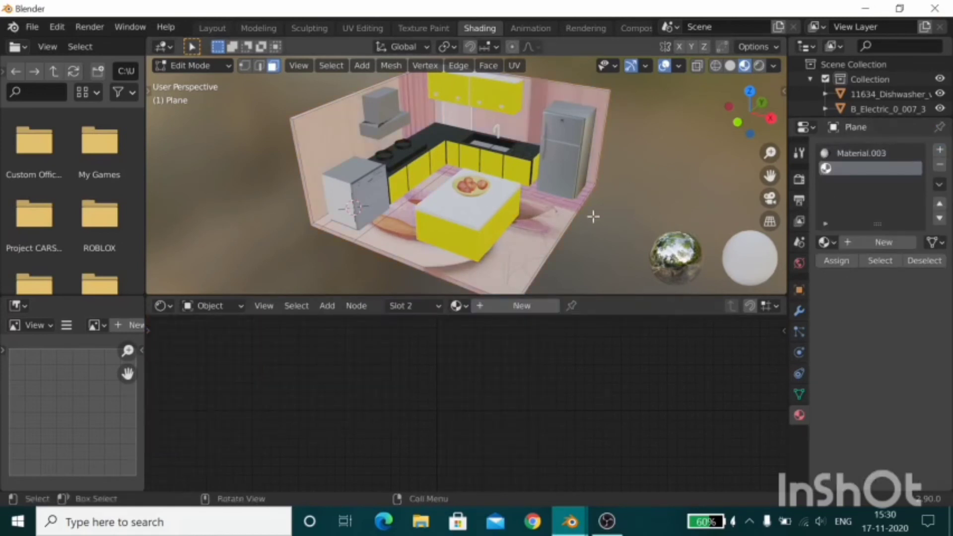
pyautogui.click(874, 242)
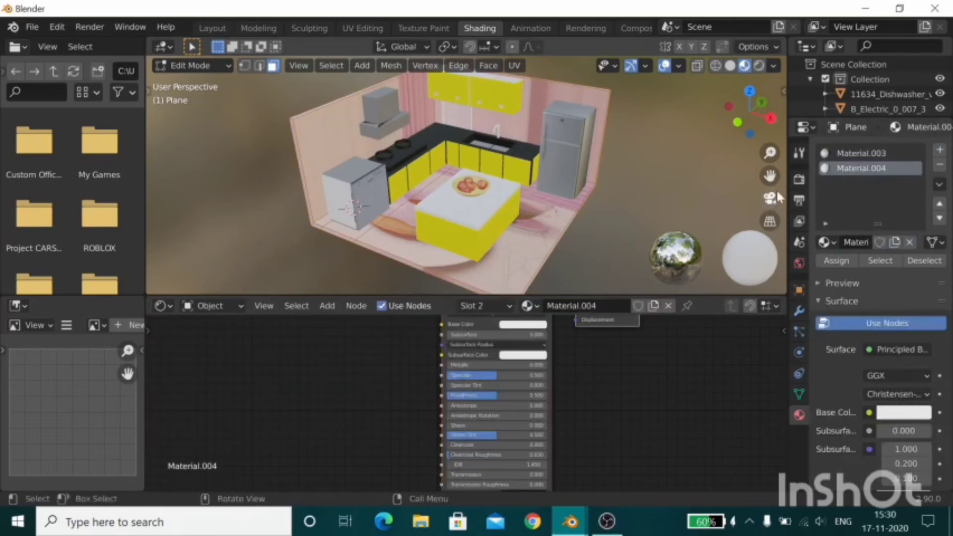
pyautogui.click(837, 261)
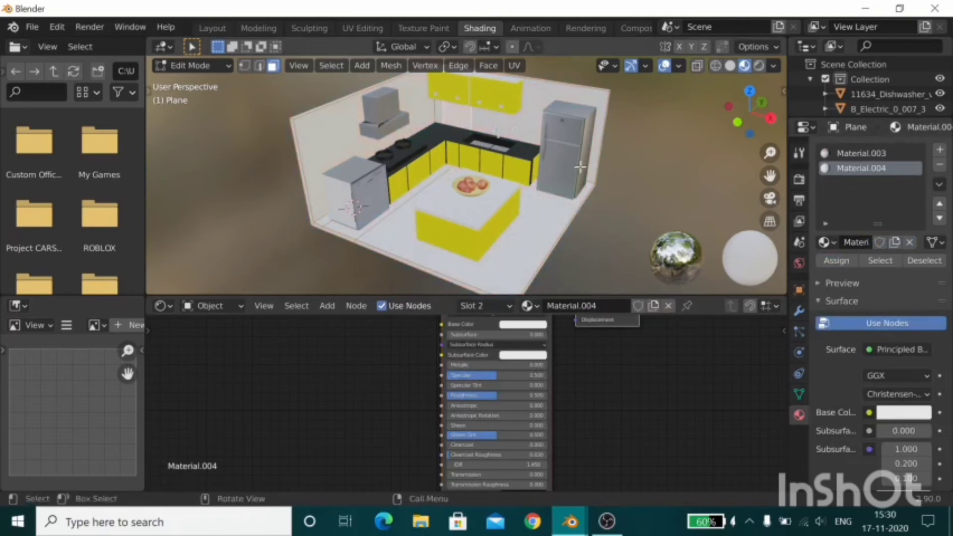
# Step: Reselect the Material.003 slot and move to the UV Editing workspace showing the donut picture
pyautogui.click(869, 152)
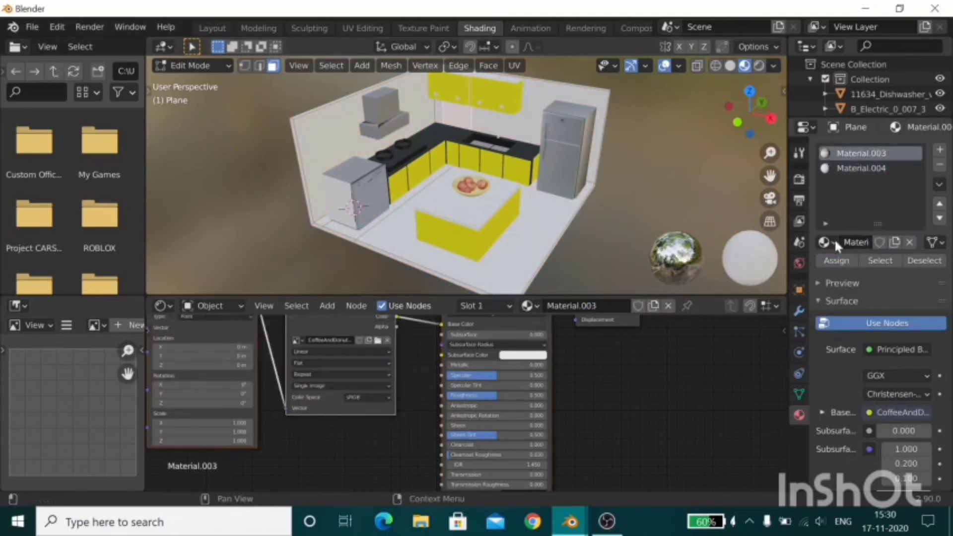
pyautogui.click(367, 27)
pyautogui.scroll(-1, 176, 260)
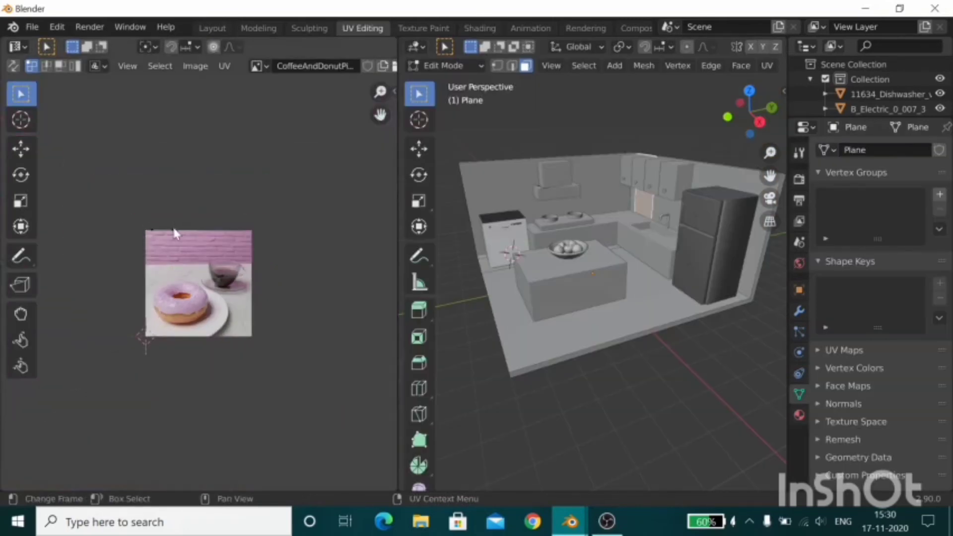
# Step: Move the top-edge UV points, then drag the top-right corner down to the picture's bottom right
pyautogui.press('g')
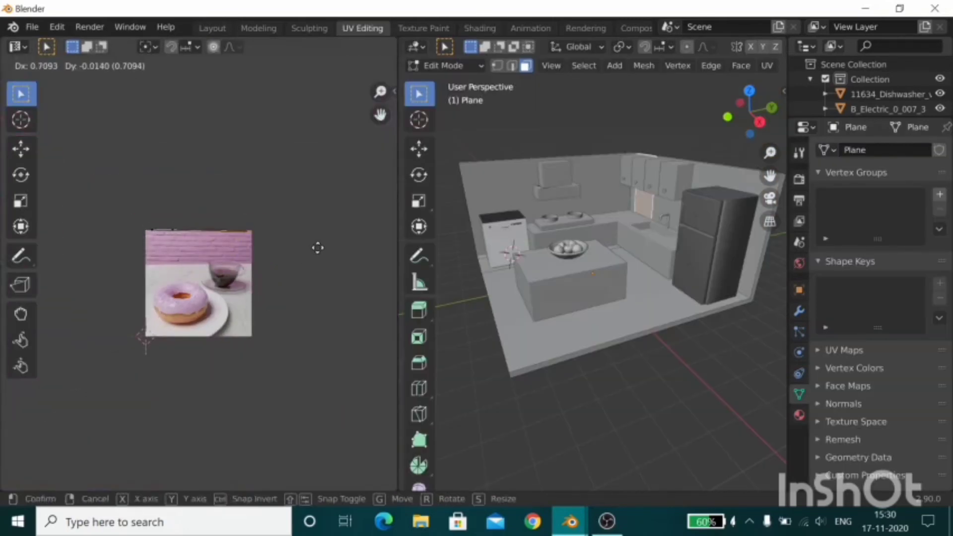
pyautogui.click(252, 243)
pyautogui.click(177, 235)
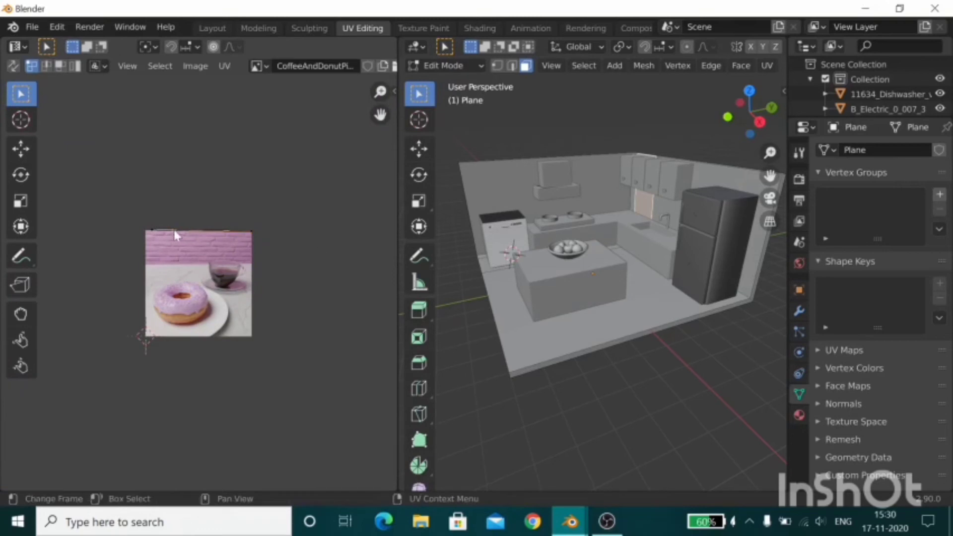
pyautogui.press('g')
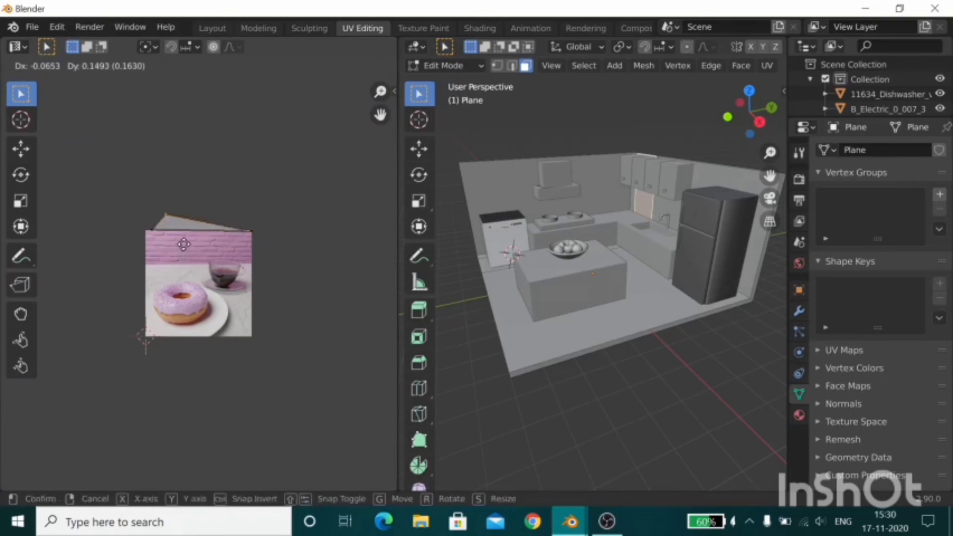
pyautogui.click(249, 231)
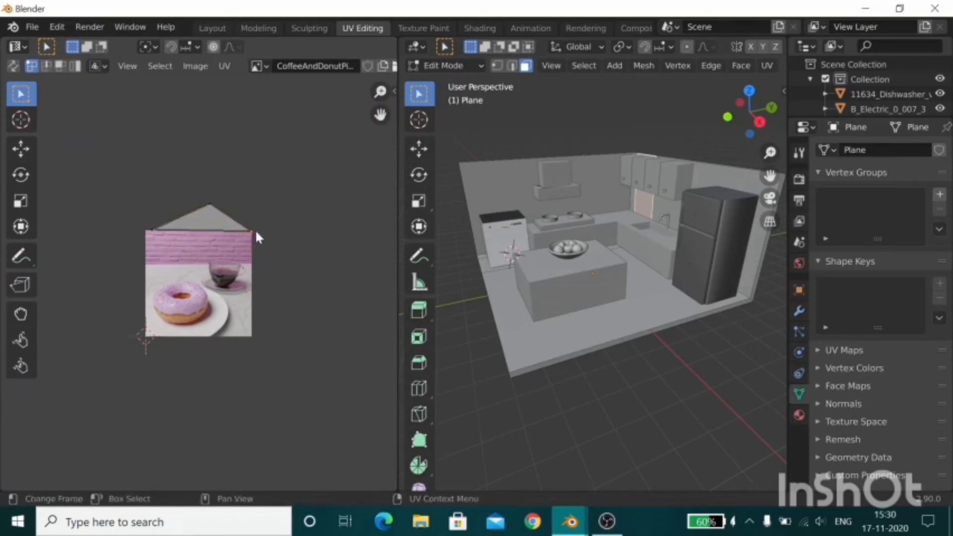
pyautogui.click(255, 228)
pyautogui.press('g')
pyautogui.press('x')
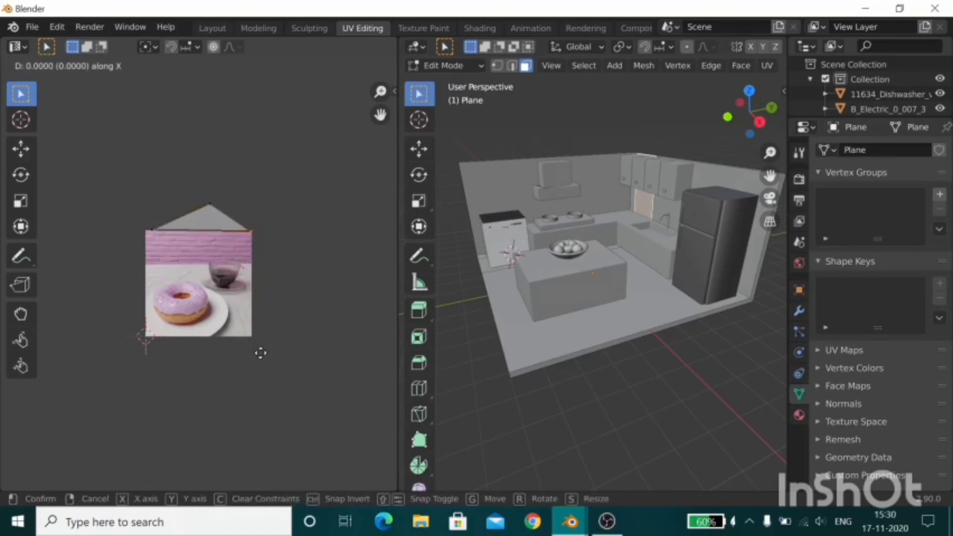
pyautogui.press('y')
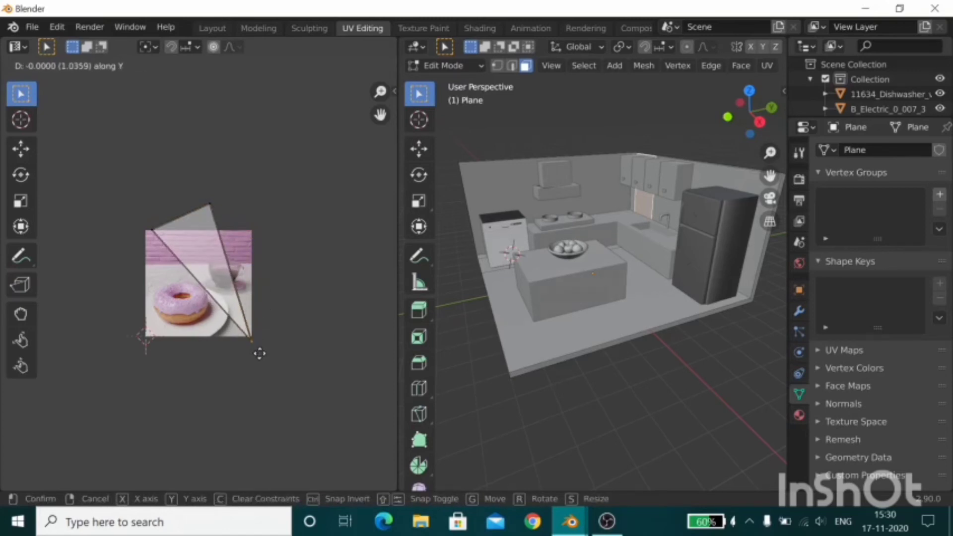
pyautogui.click(263, 349)
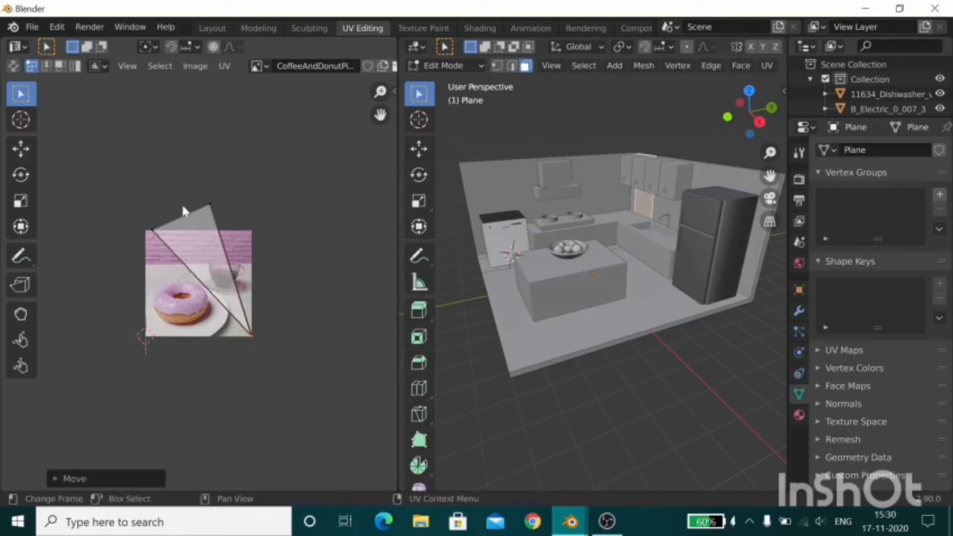
# Step: Place the top UV point at the top-right corner and shift the other corners down vertically
pyautogui.click(209, 207)
pyautogui.press('g')
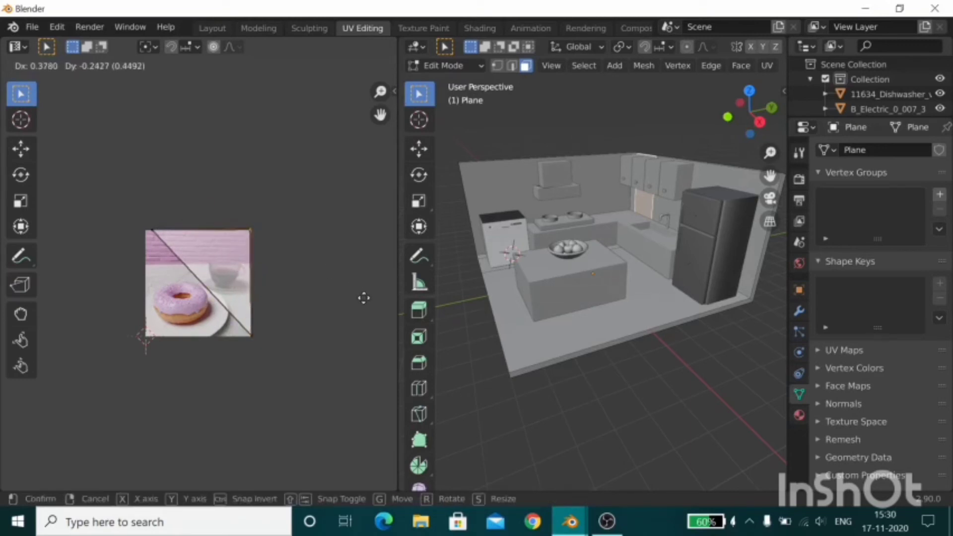
pyautogui.click(365, 298)
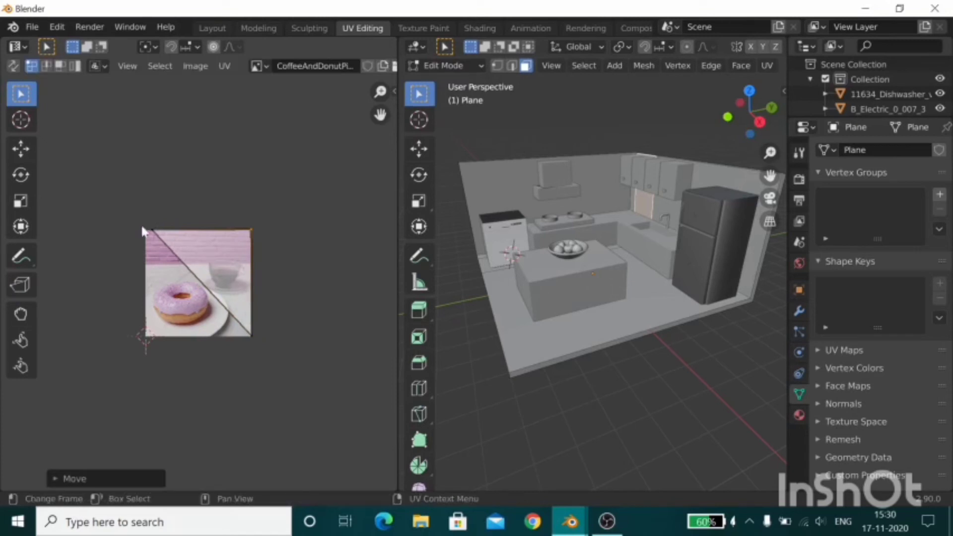
pyautogui.click(155, 234)
pyautogui.press('g')
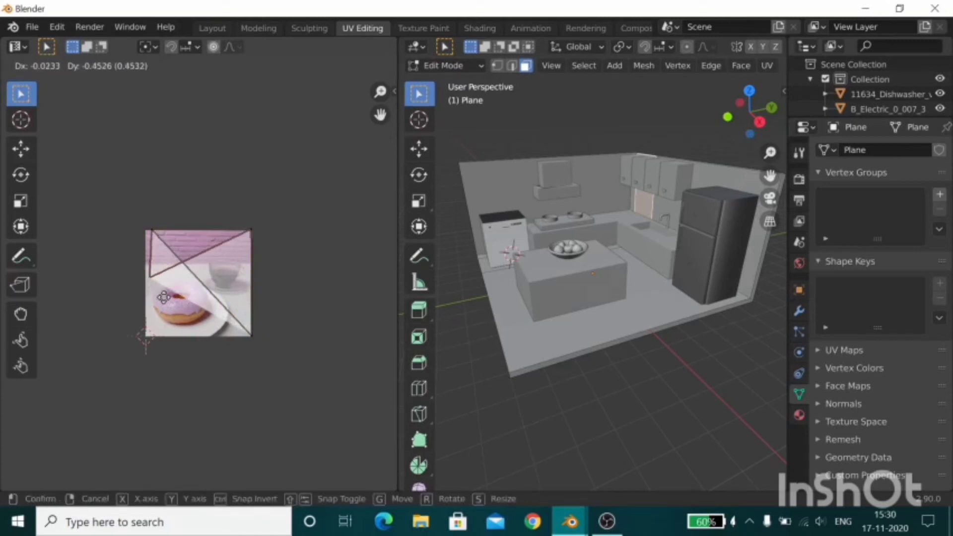
pyautogui.click(201, 250)
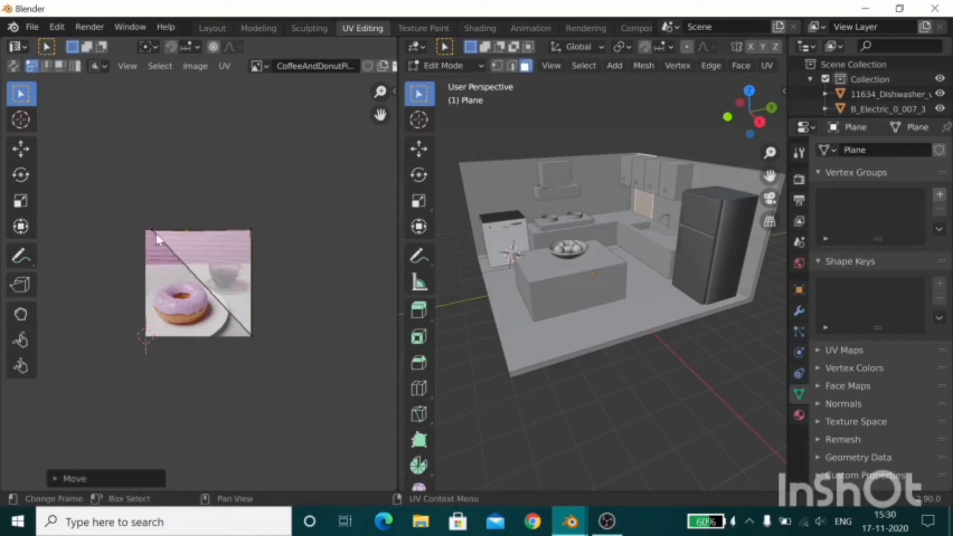
pyautogui.click(155, 234)
pyautogui.press('g')
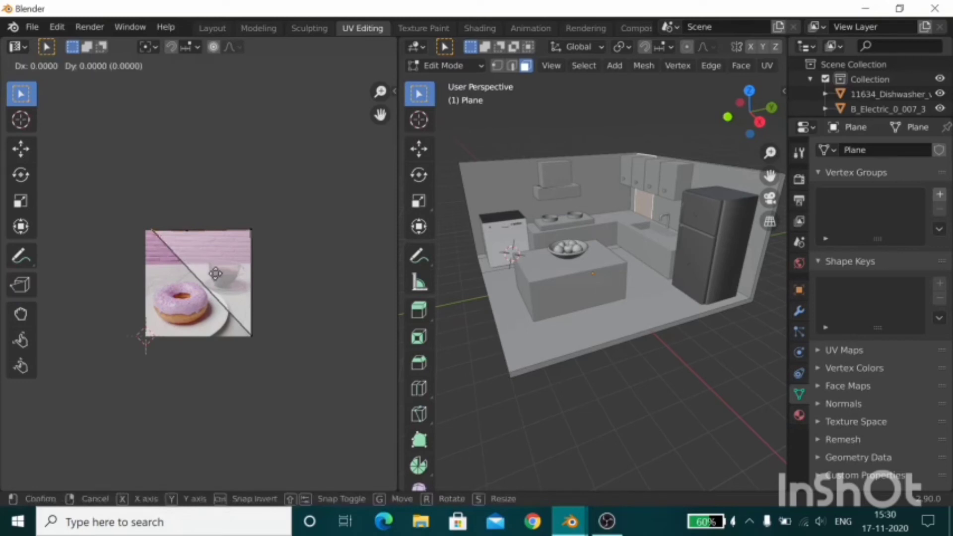
pyautogui.press('x')
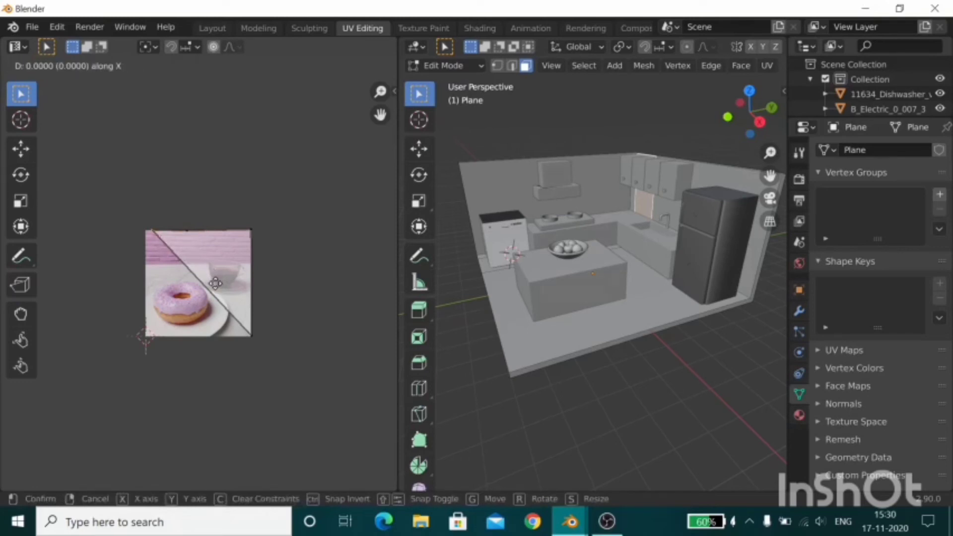
pyautogui.press('y')
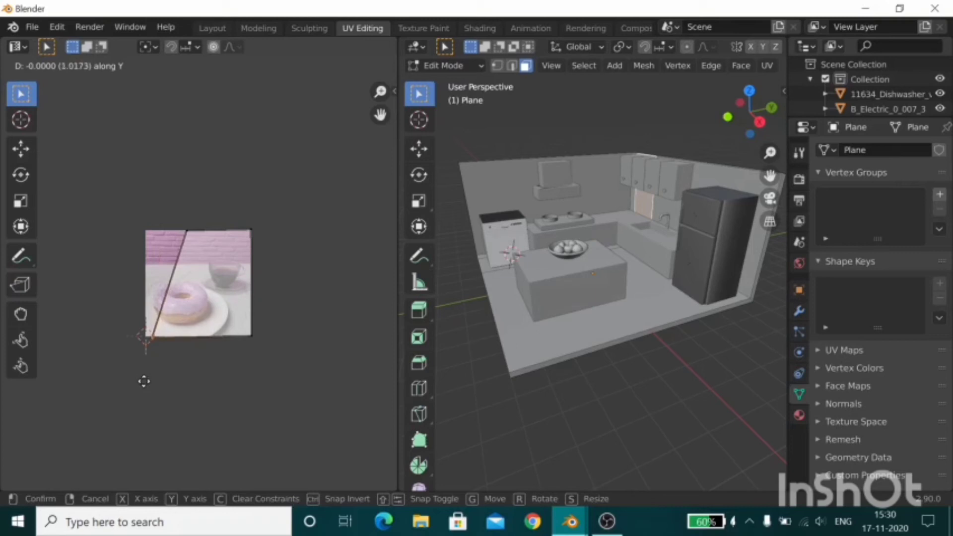
pyautogui.click(144, 381)
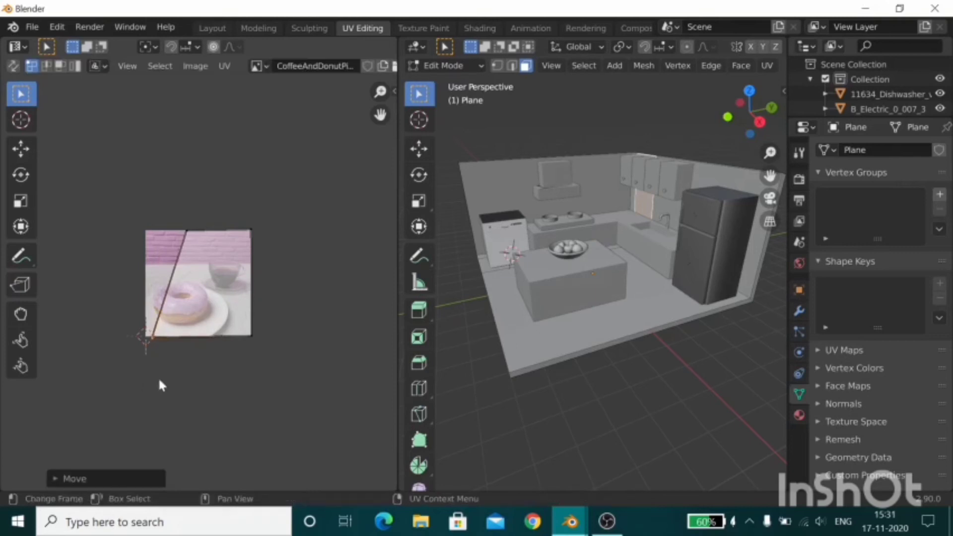
# Step: Slide the remaining UV corners horizontally to line up with the image edges
pyautogui.press('g')
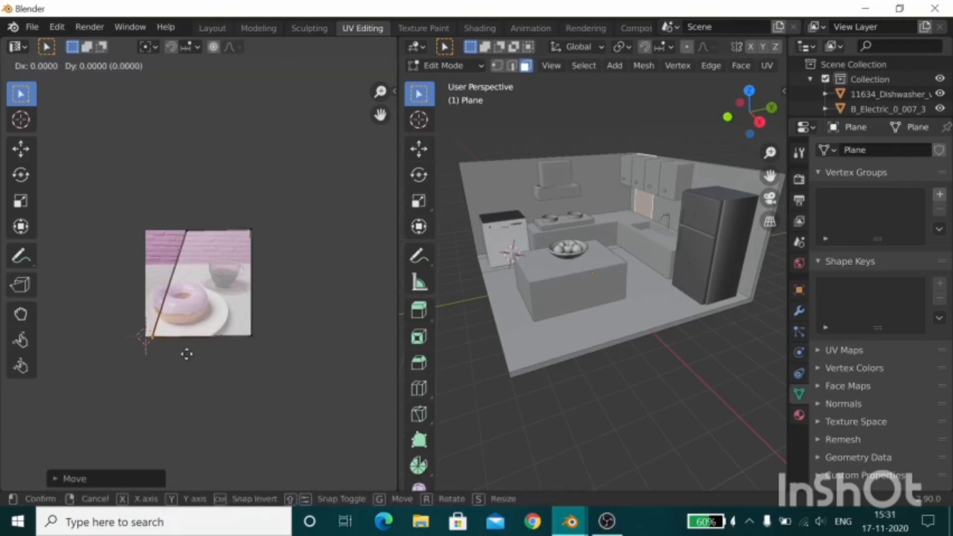
pyautogui.press('x')
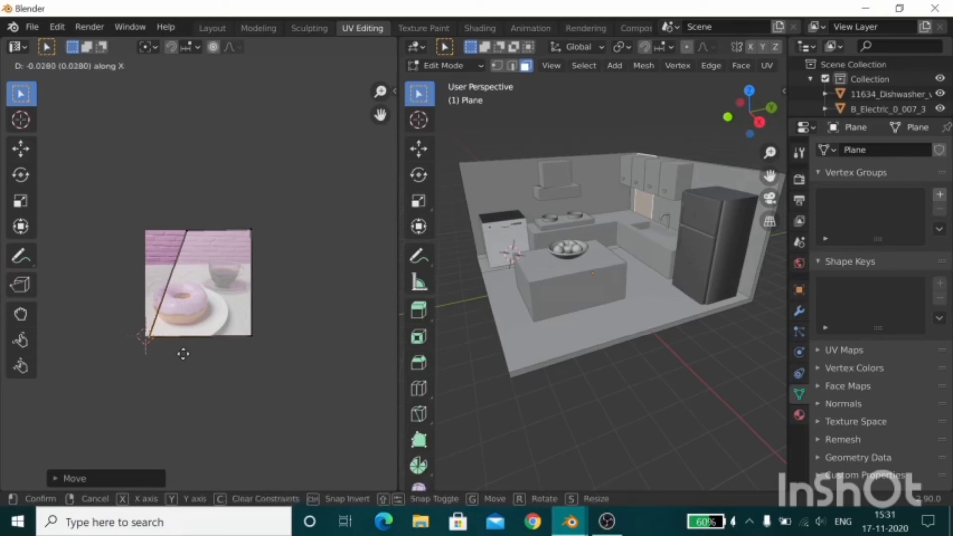
pyautogui.click(181, 354)
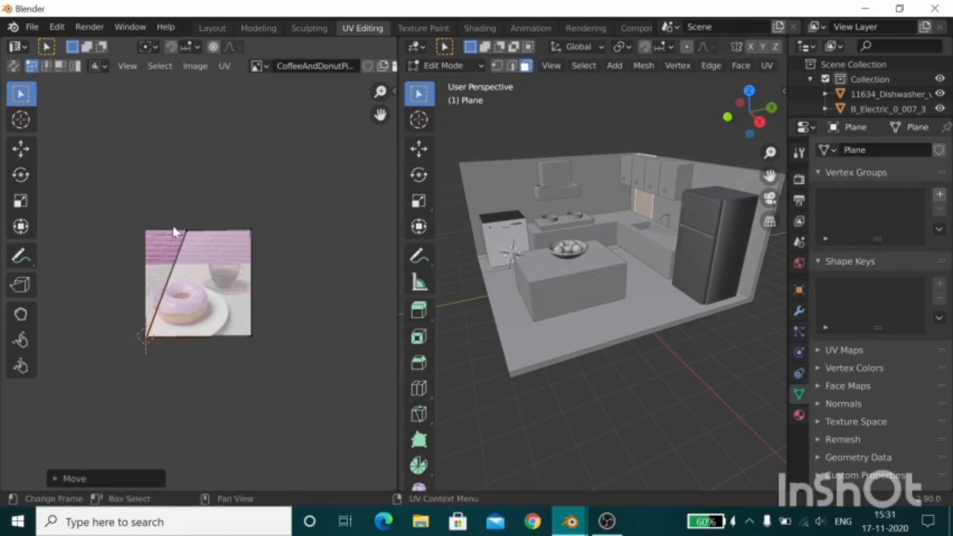
pyautogui.click(193, 245)
pyautogui.press('g')
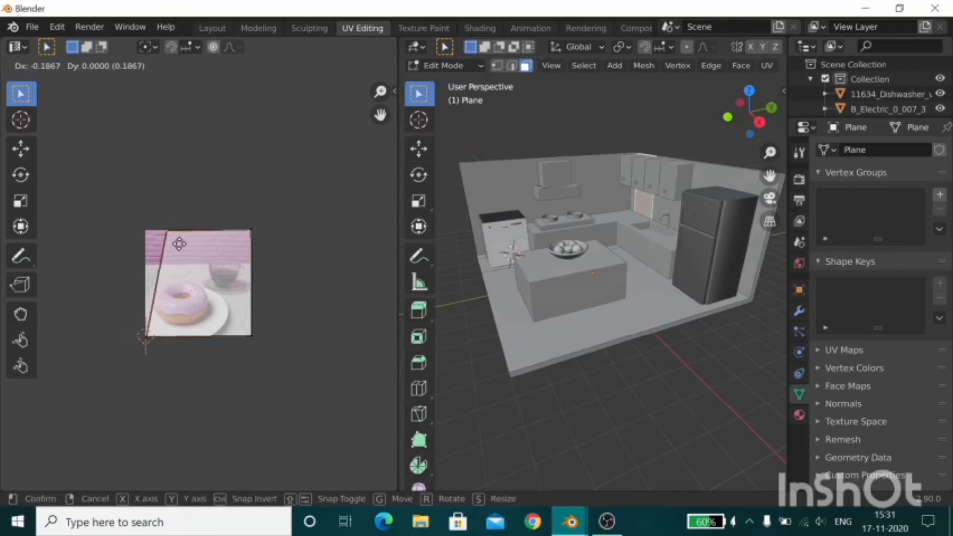
pyautogui.press('x')
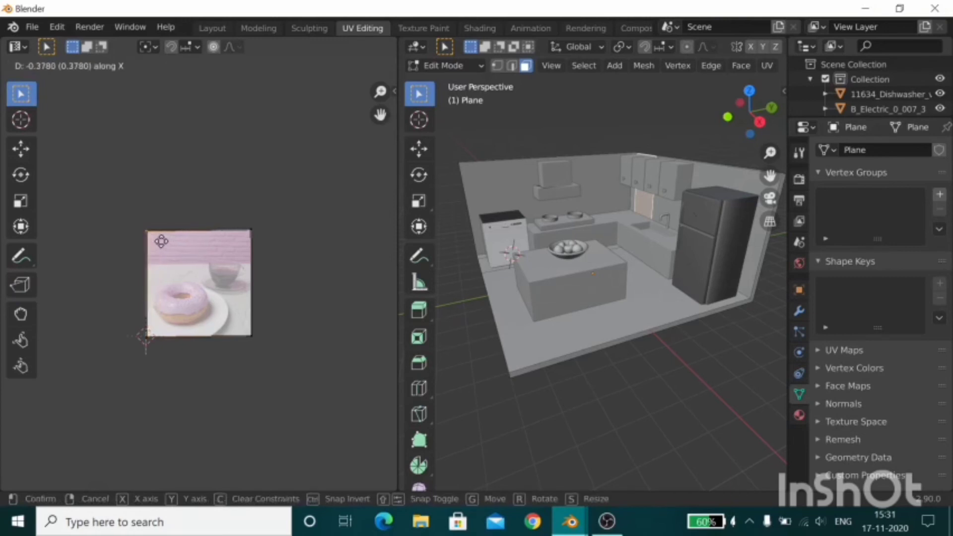
pyautogui.click(162, 241)
# Step: Switch the viewport to Material Preview and orbit to a lower, level view of the kitchen
pyautogui.press('z')
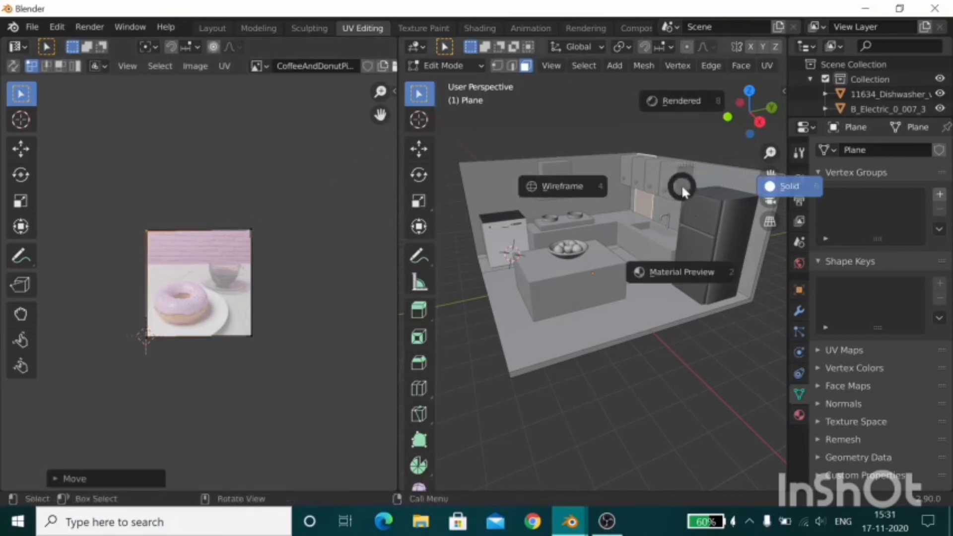
pyautogui.press('2')
pyautogui.scroll(5, 596, 273)
pyautogui.scroll(3, 596, 273)
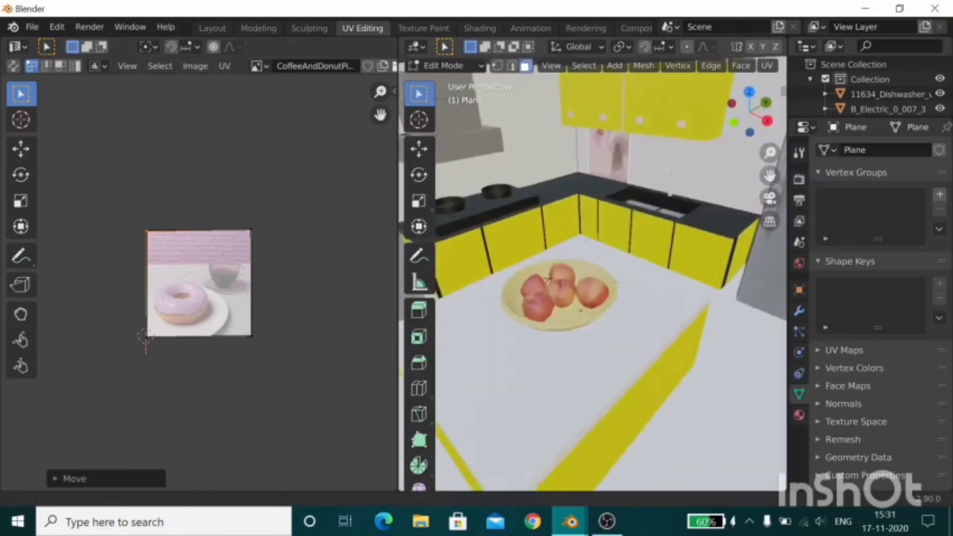
pyautogui.moveTo(620, 283); pyautogui.dragTo(620, 218, button='middle')
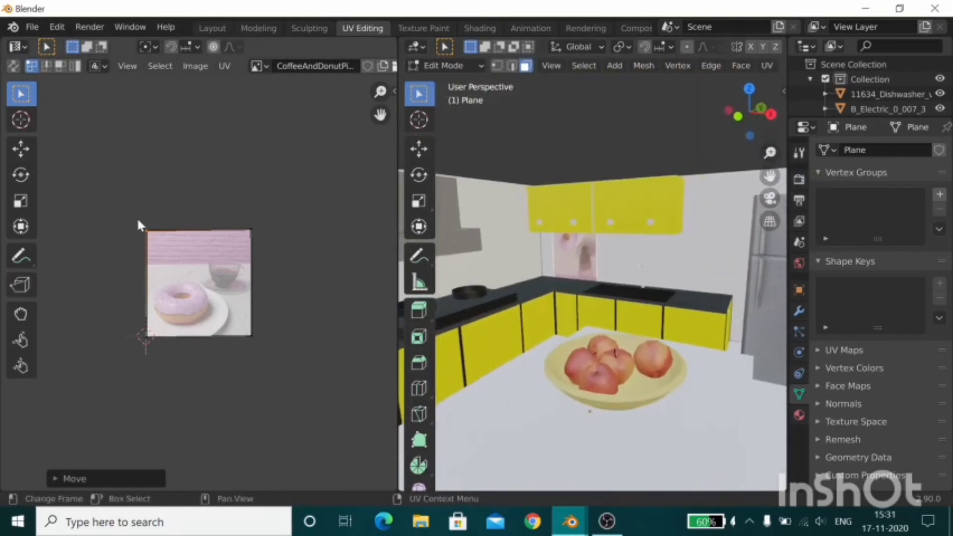
# Step: Select the whole UV island, rotate it, and shift it vertically
pyautogui.moveTo(135, 203); pyautogui.dragTo(323, 400)
pyautogui.press('r')
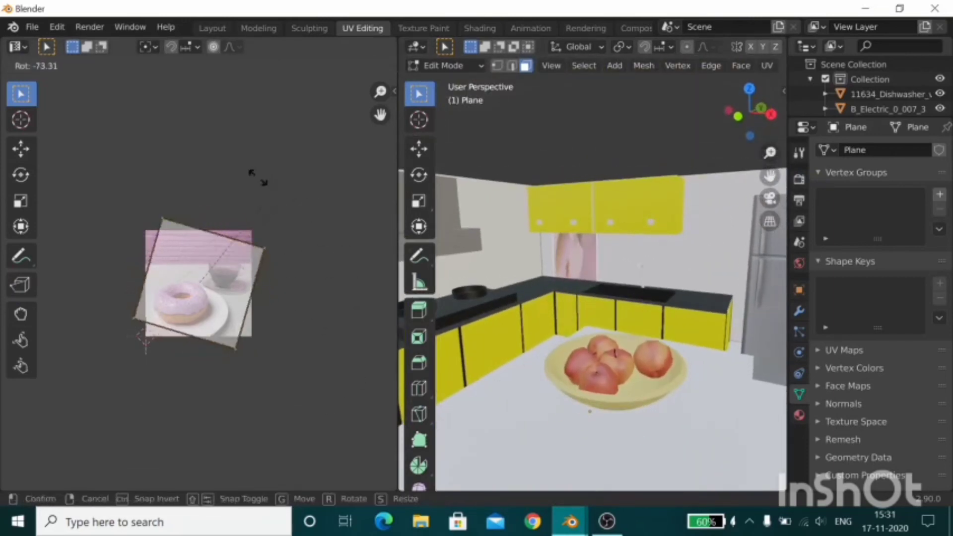
pyautogui.click(106, 243)
pyautogui.press('g')
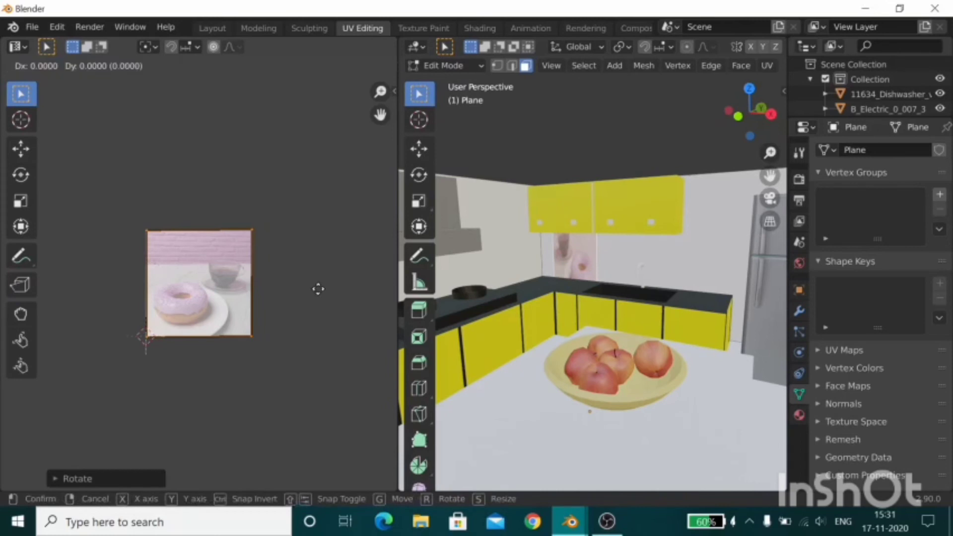
pyautogui.press('x')
pyautogui.press('y')
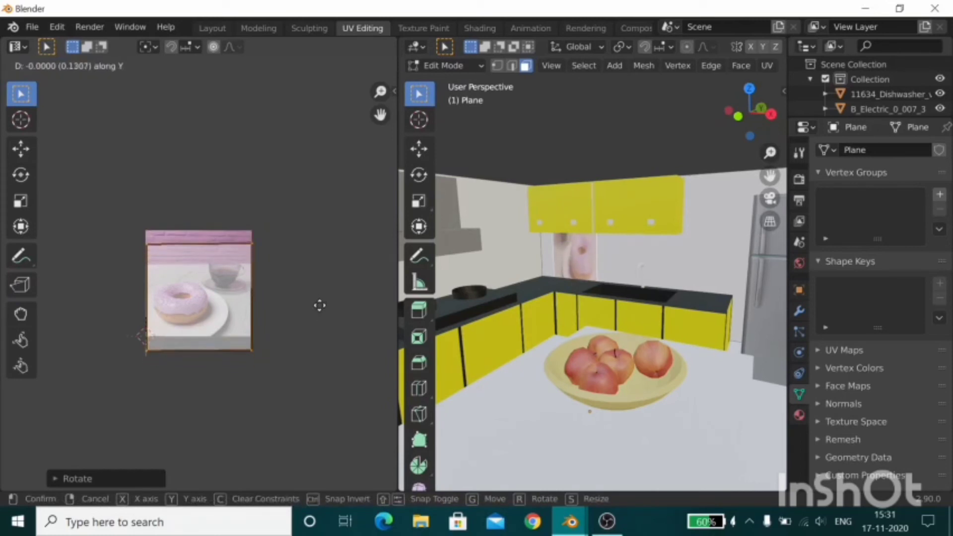
pyautogui.click(319, 303)
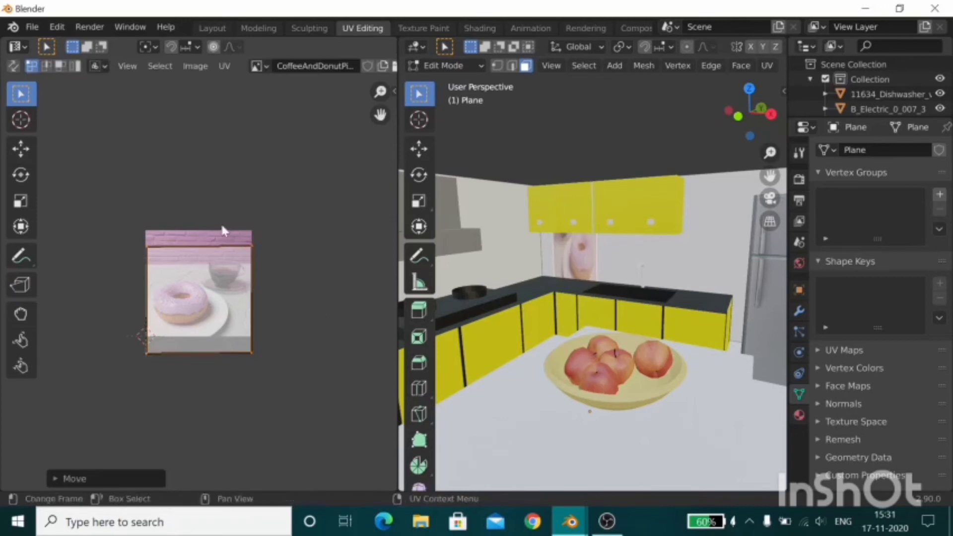
# Step: Raise the island's top edge, then reposition the whole UV island over the picture
pyautogui.moveTo(79, 195); pyautogui.dragTo(354, 291)
pyautogui.press('g')
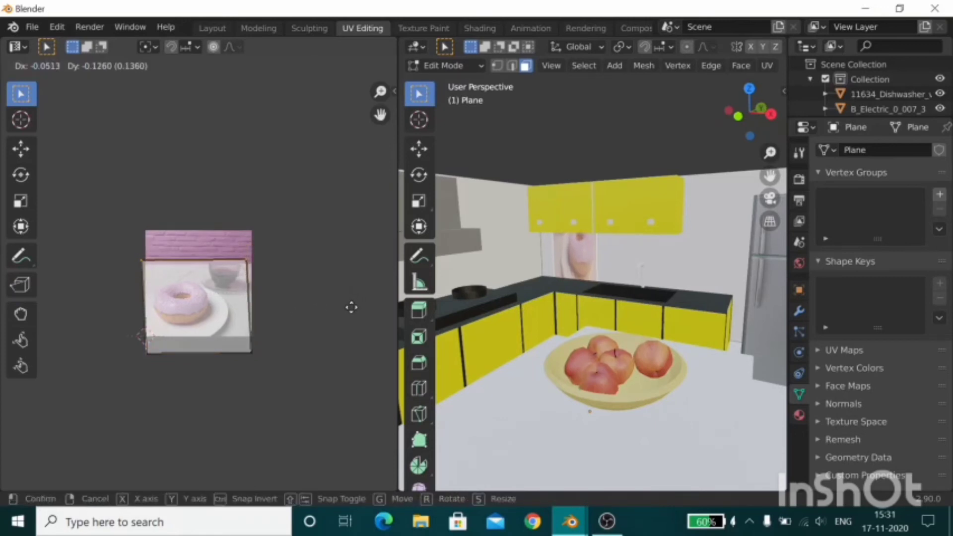
pyautogui.click(354, 242)
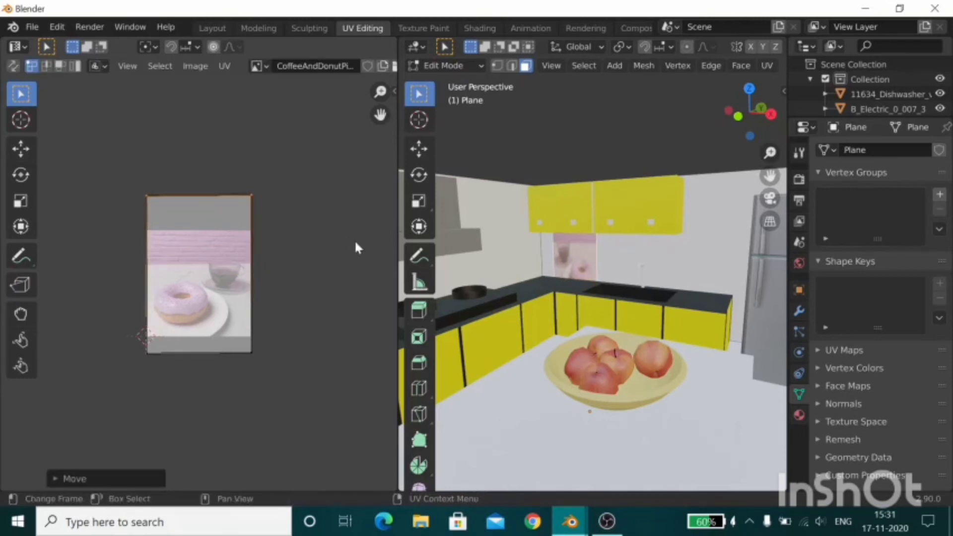
pyautogui.press('g')
pyautogui.rightClick(357, 255)
pyautogui.moveTo(101, 155)
pyautogui.mouseDown()
pyautogui.moveTo(158, 180)
pyautogui.moveTo(308, 449)
pyautogui.mouseUp()
pyautogui.press('g')
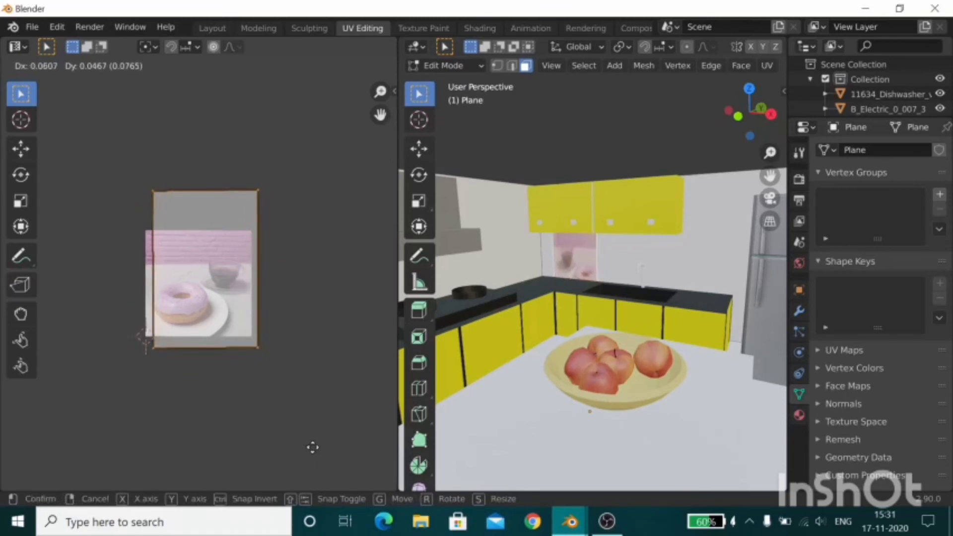
pyautogui.click(311, 446)
# Step: Scale up the entire UV island, set its final position, and return to the Layout workspace
pyautogui.moveTo(109, 257); pyautogui.dragTo(306, 371)
pyautogui.moveTo(119, 134); pyautogui.dragTo(354, 405)
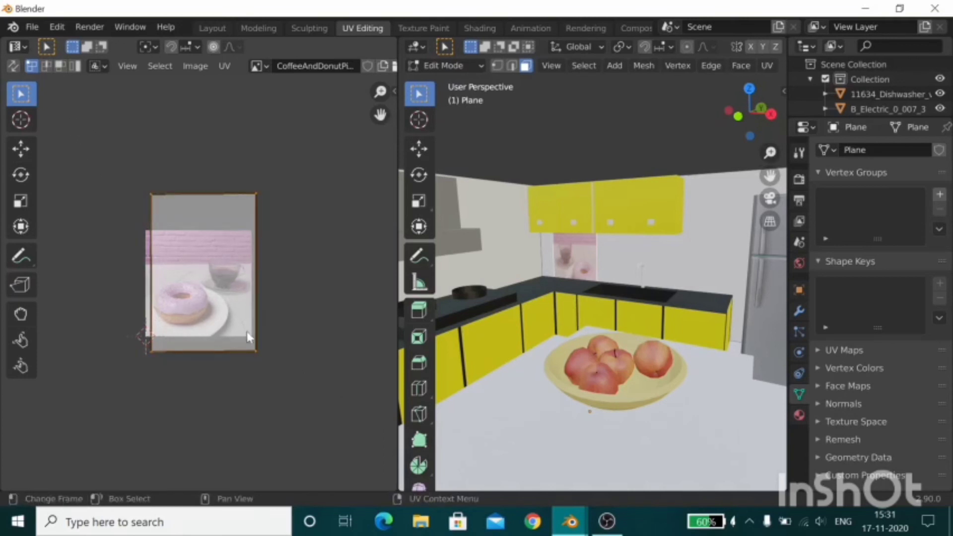
pyautogui.press('s')
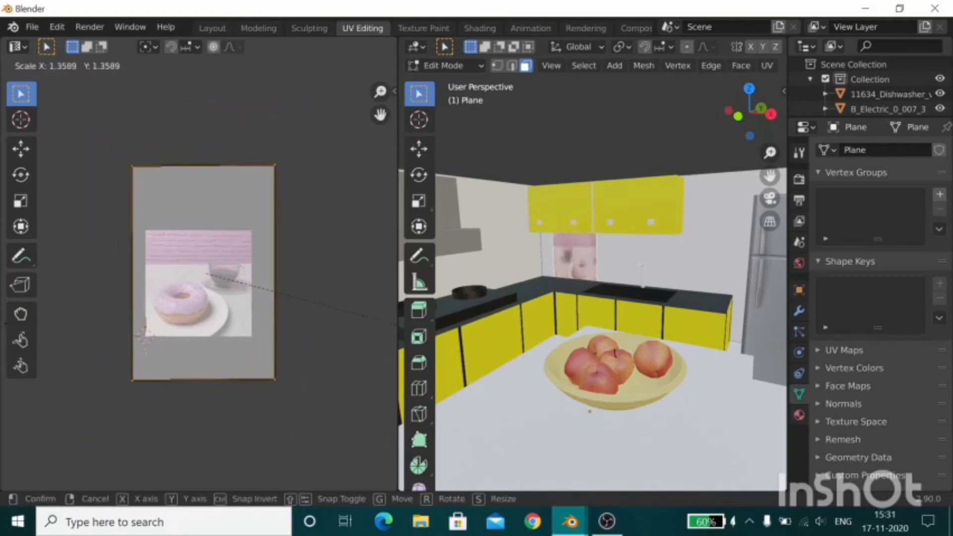
pyautogui.click(367, 295)
pyautogui.press('g')
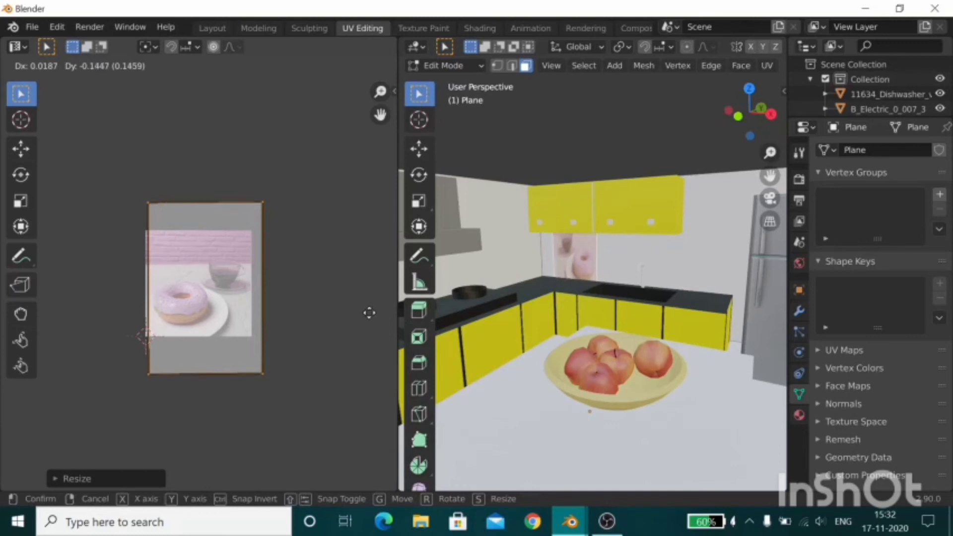
pyautogui.click(369, 312)
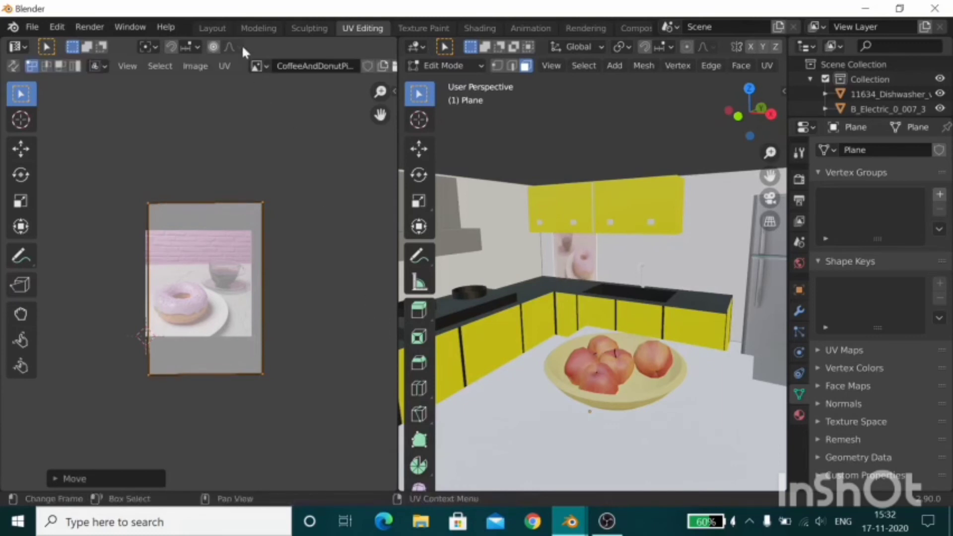
pyautogui.click(212, 28)
# Step: Add a new camera to the kitchen scene and look through it
pyautogui.moveTo(716, 208); pyautogui.dragTo(669, 258, button='middle')
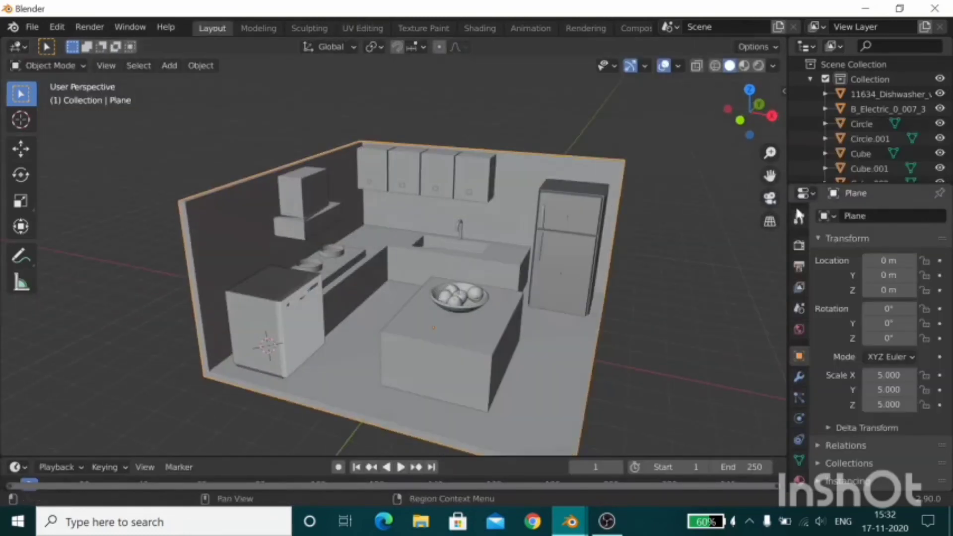
pyautogui.hotkey('shift', 'a')
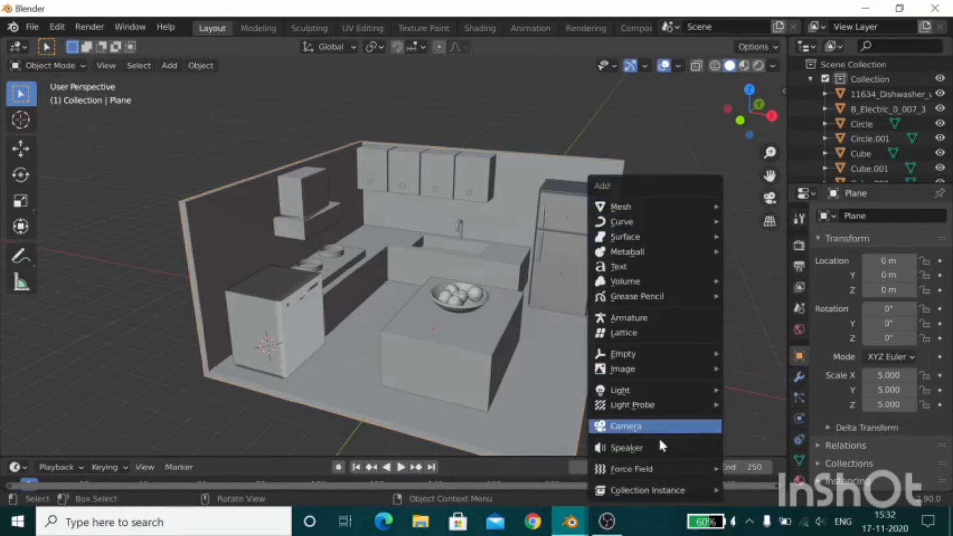
pyautogui.click(666, 426)
pyautogui.scroll(-2, 633, 384)
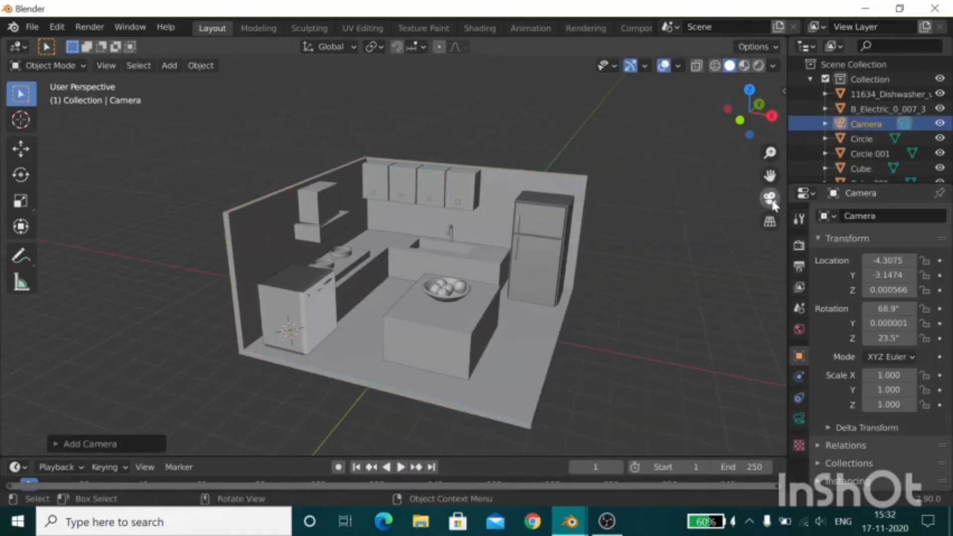
pyautogui.click(772, 200)
pyautogui.press('n')
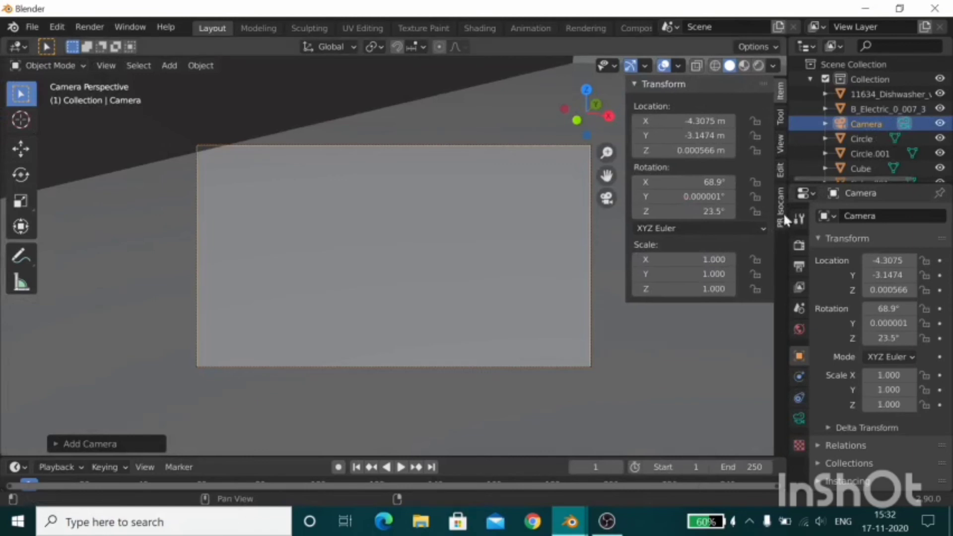
pyautogui.click(780, 145)
pyautogui.press('n')
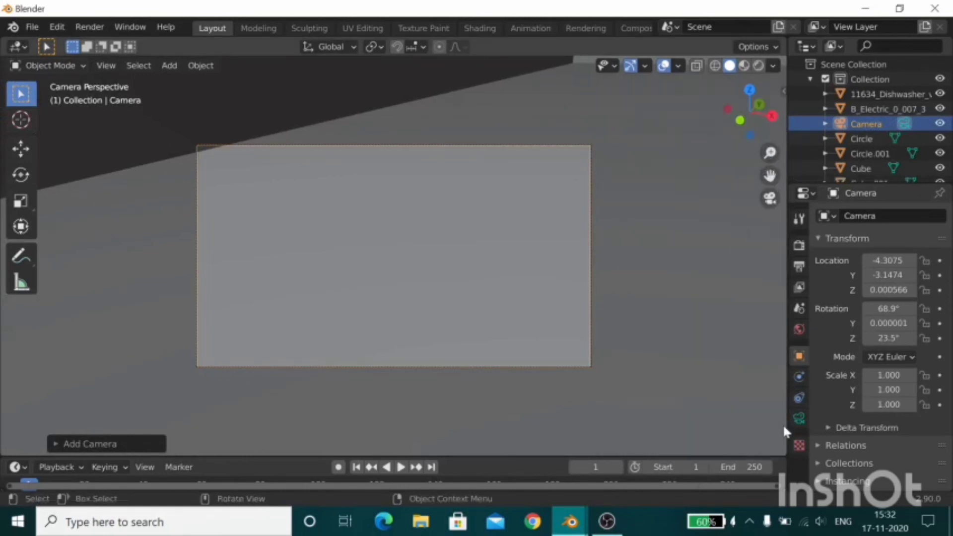
# Step: Make the camera Orthographic with an orthographic scale of 27.7
pyautogui.click(799, 418)
pyautogui.click(925, 253)
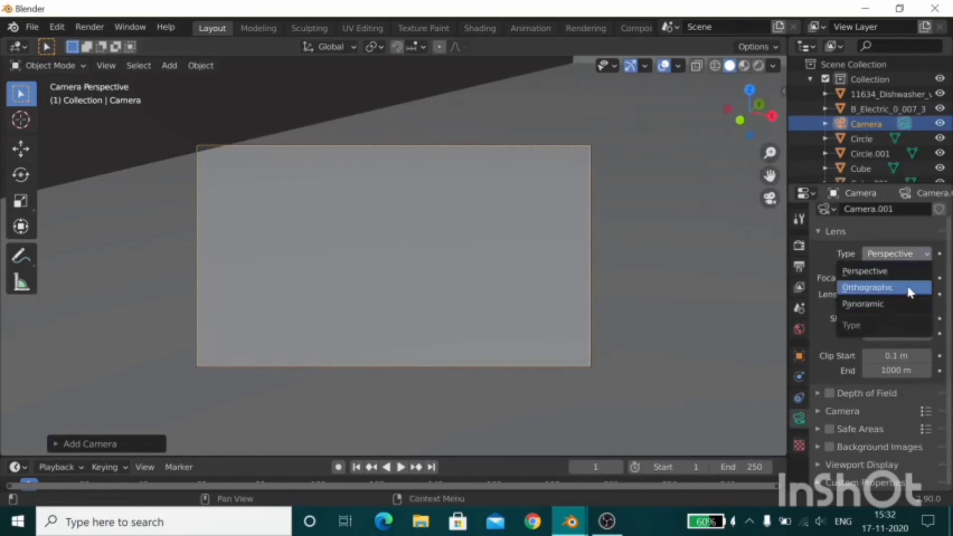
pyautogui.click(910, 288)
pyautogui.scroll(-4, 530, 228)
pyautogui.scroll(7, 562, 220)
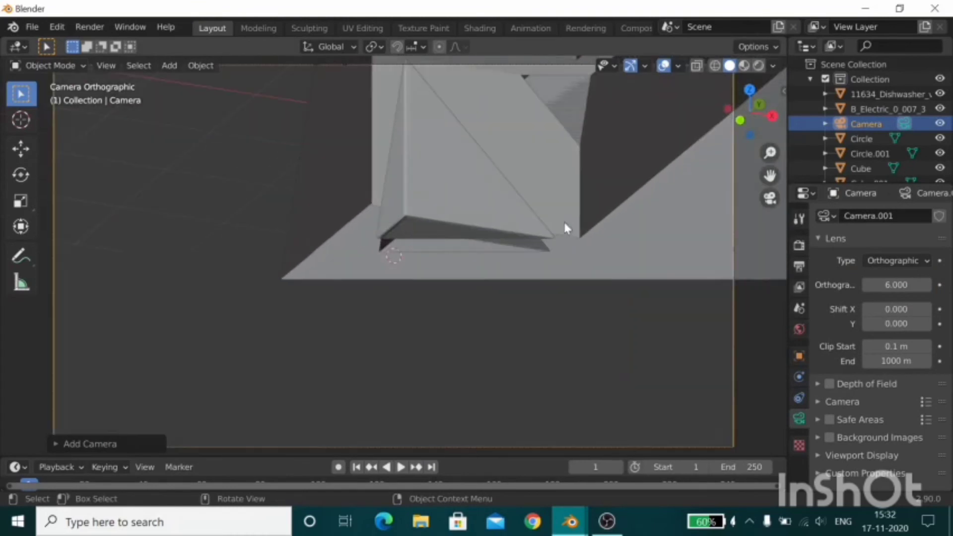
pyautogui.scroll(-2, 564, 220)
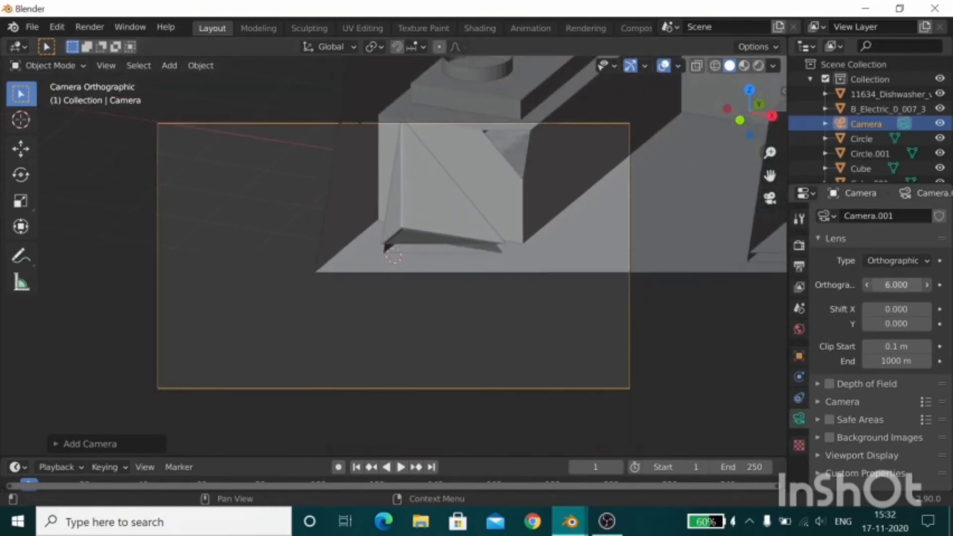
pyautogui.moveTo(896, 284); pyautogui.dragTo(919, 284)
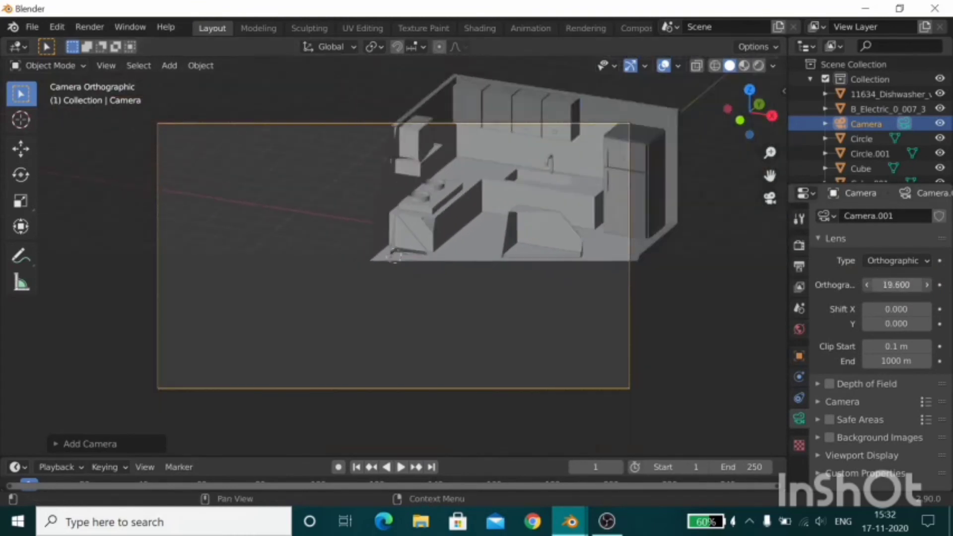
pyautogui.moveTo(612, 213); pyautogui.dragTo(599, 242, button='middle')
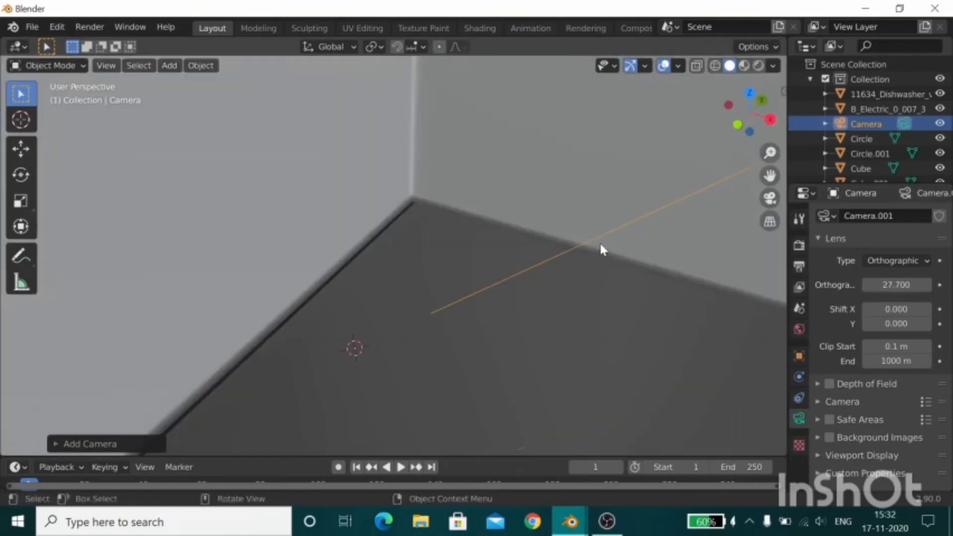
# Step: Zoom out and return to the camera view of the kitchen
pyautogui.scroll(-3, 600, 241)
pyautogui.scroll(-3, 600, 242)
pyautogui.scroll(-2, 730, 219)
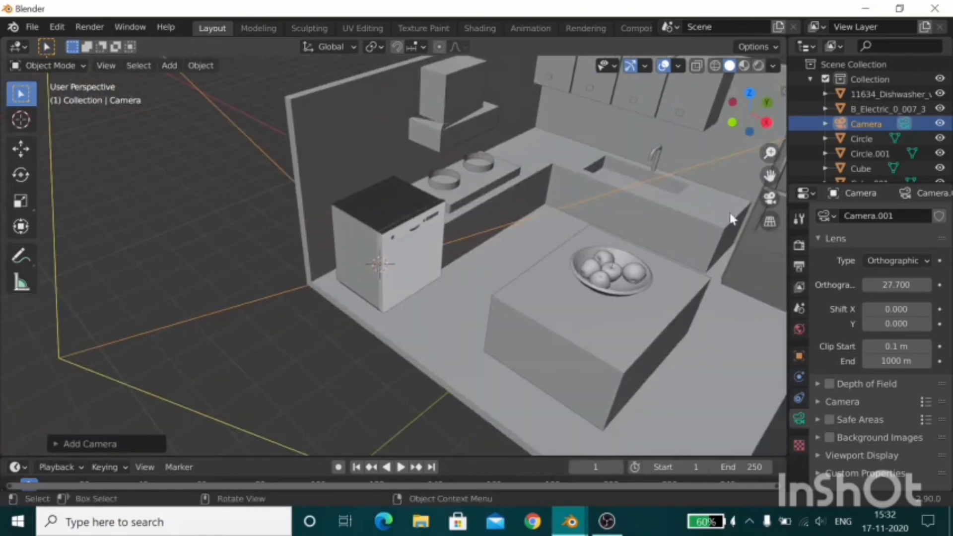
pyautogui.click(770, 198)
# Step: Orbit the camera to frame the kitchen and try a Perspective lens
pyautogui.press('n')
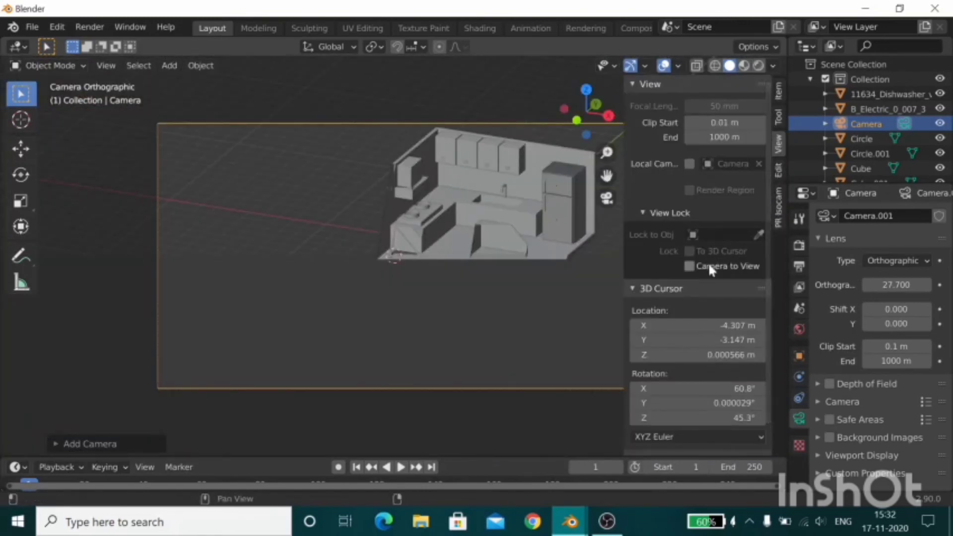
pyautogui.press('n')
pyautogui.moveTo(441, 244)
pyautogui.mouseDown(button='middle')
pyautogui.moveTo(555, 256)
pyautogui.moveTo(538, 196)
pyautogui.moveTo(485, 159)
pyautogui.moveTo(459, 100)
pyautogui.moveTo(511, 268)
pyautogui.moveTo(583, 277)
pyautogui.moveTo(580, 248)
pyautogui.moveTo(528, 238)
pyautogui.moveTo(538, 165)
pyautogui.moveTo(536, 228)
pyautogui.moveTo(563, 246)
pyautogui.moveTo(519, 272)
pyautogui.mouseUp(button='middle')
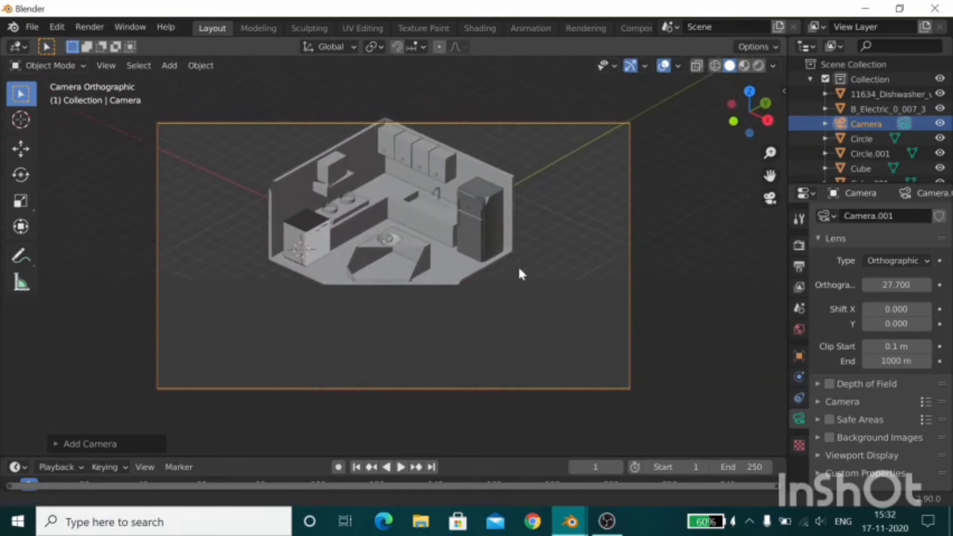
pyautogui.click(924, 259)
pyautogui.click(909, 275)
pyautogui.scroll(-3, 563, 285)
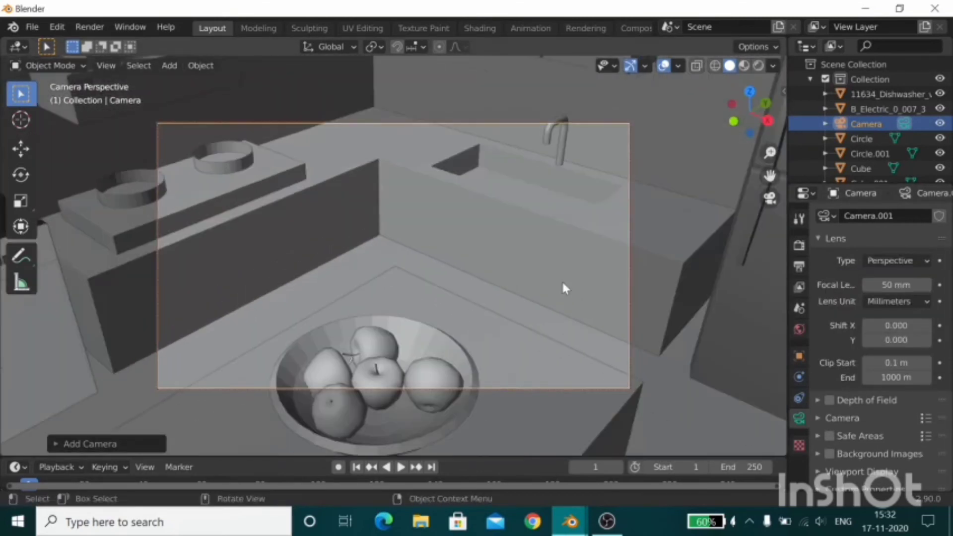
pyautogui.scroll(-3, 563, 288)
pyautogui.scroll(-2, 564, 291)
pyautogui.scroll(-1, 564, 292)
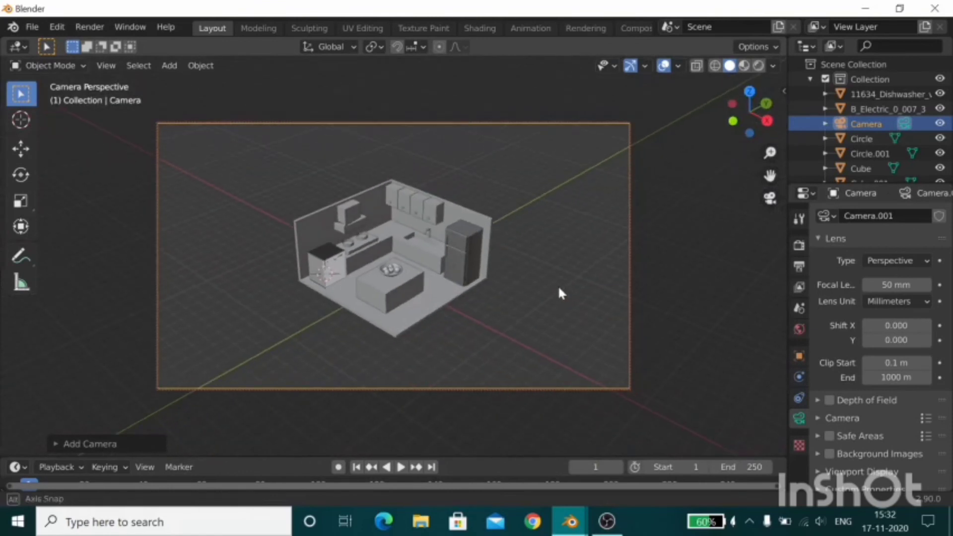
# Step: Switch the camera back to Orthographic with an orthographic scale of 24.5
pyautogui.click(899, 260)
pyautogui.click(894, 295)
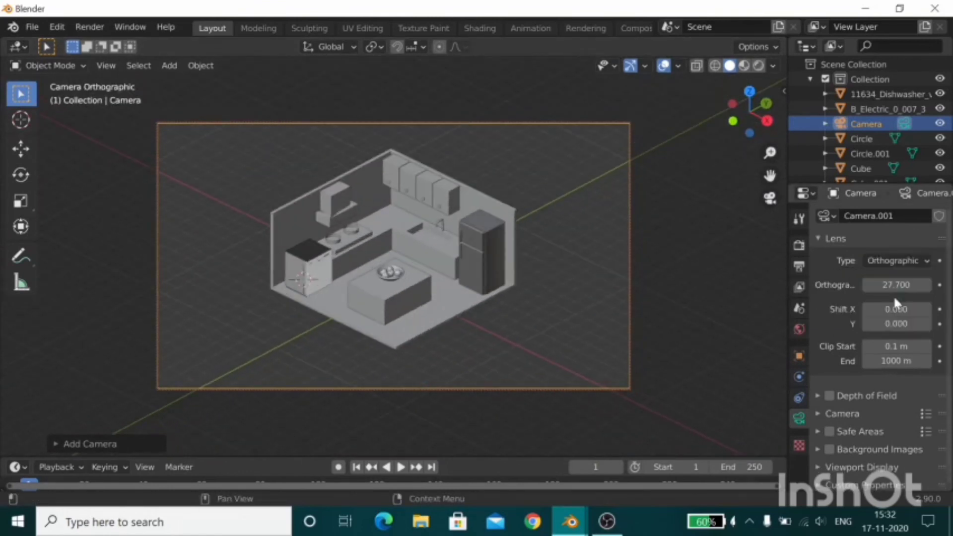
pyautogui.scroll(1, 541, 248)
pyautogui.scroll(1, 541, 249)
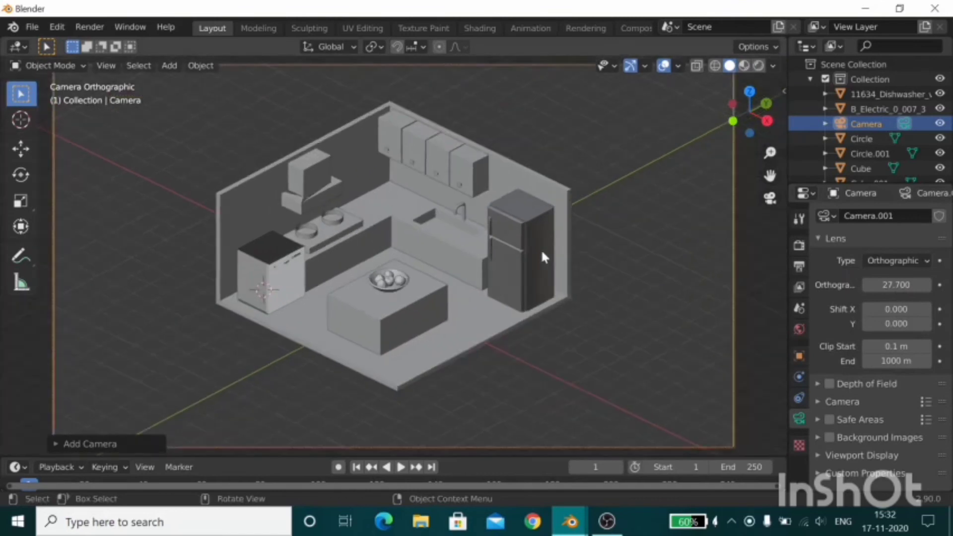
pyautogui.scroll(-1, 619, 248)
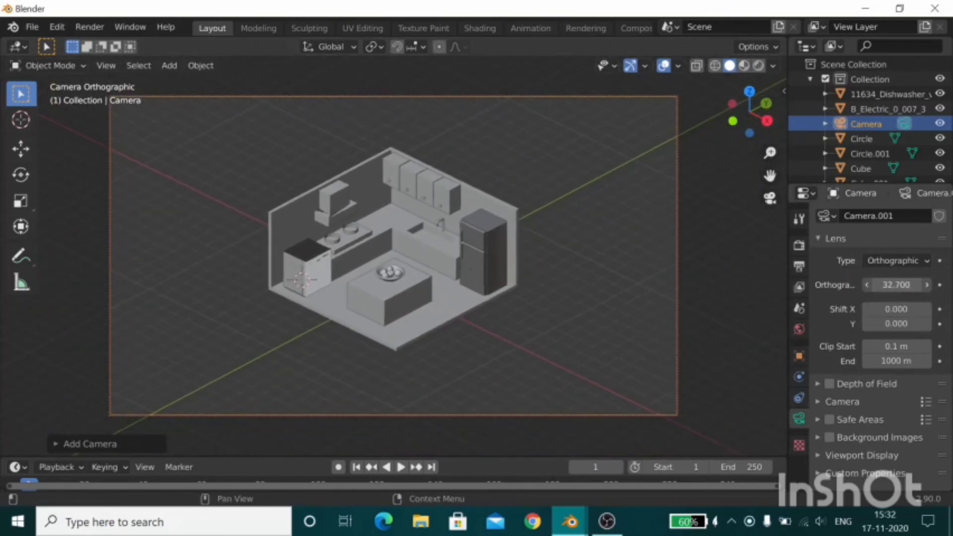
pyautogui.moveTo(896, 285); pyautogui.dragTo(876, 285)
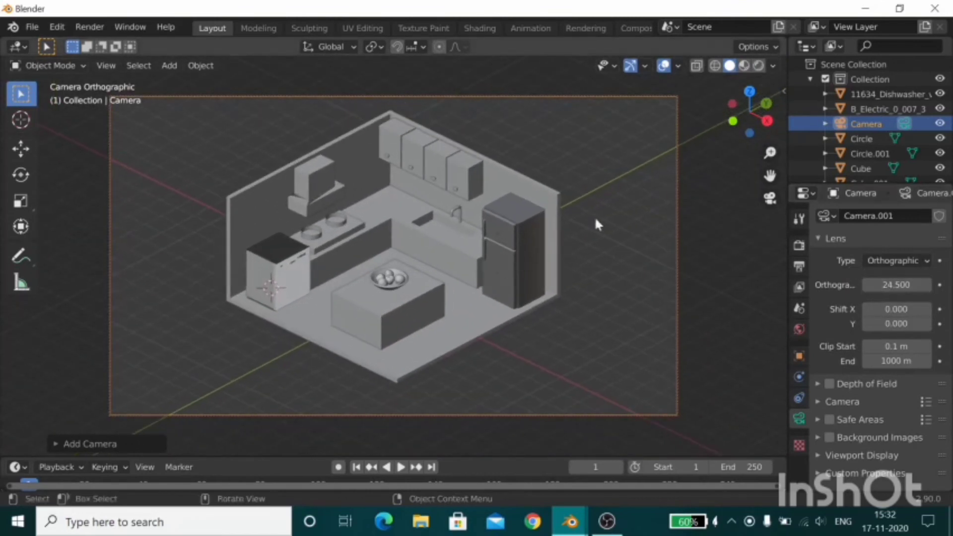
# Step: Raise the camera slightly along Z and deselect it
pyautogui.press('g')
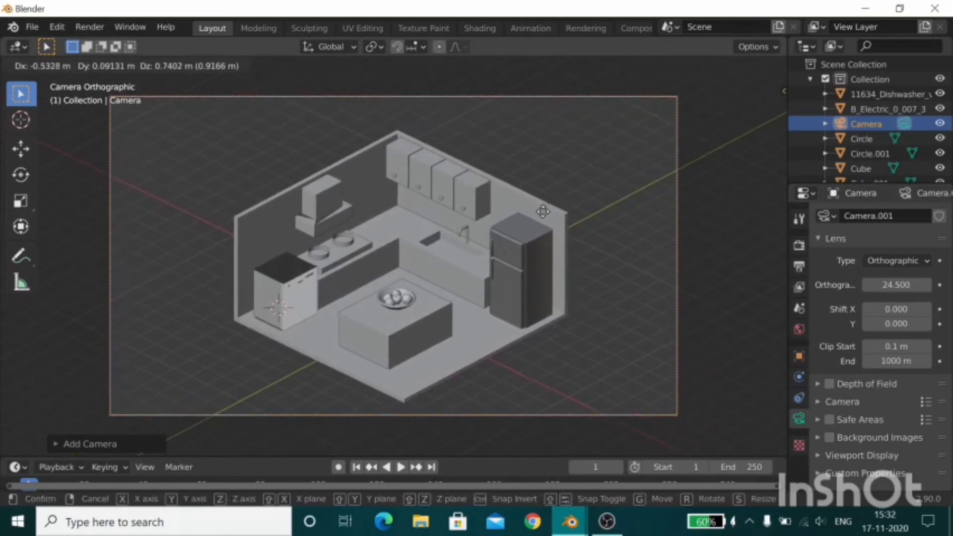
pyautogui.press('z')
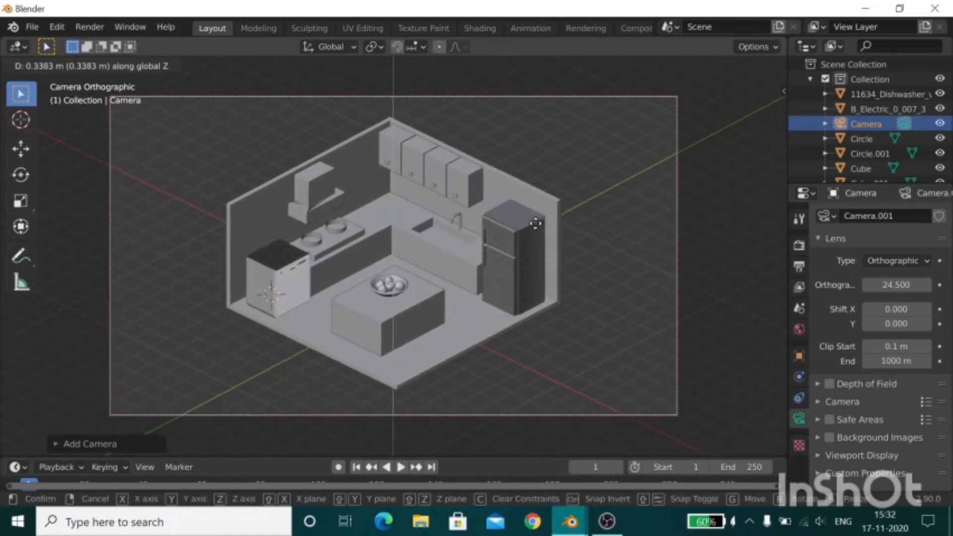
pyautogui.click(536, 223)
pyautogui.click(656, 233)
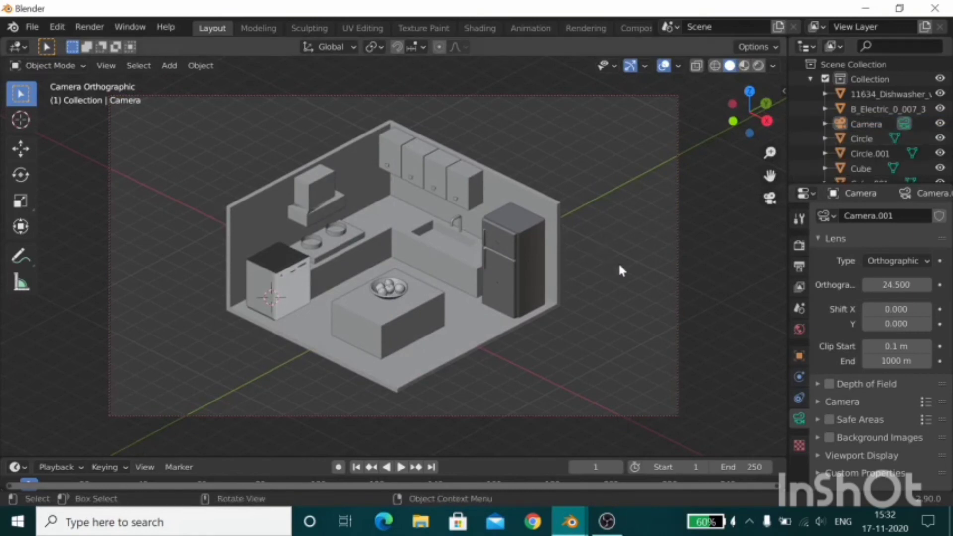
# Step: Switch to Rendered shading and snap the 3D cursor to the world origin
pyautogui.click(758, 66)
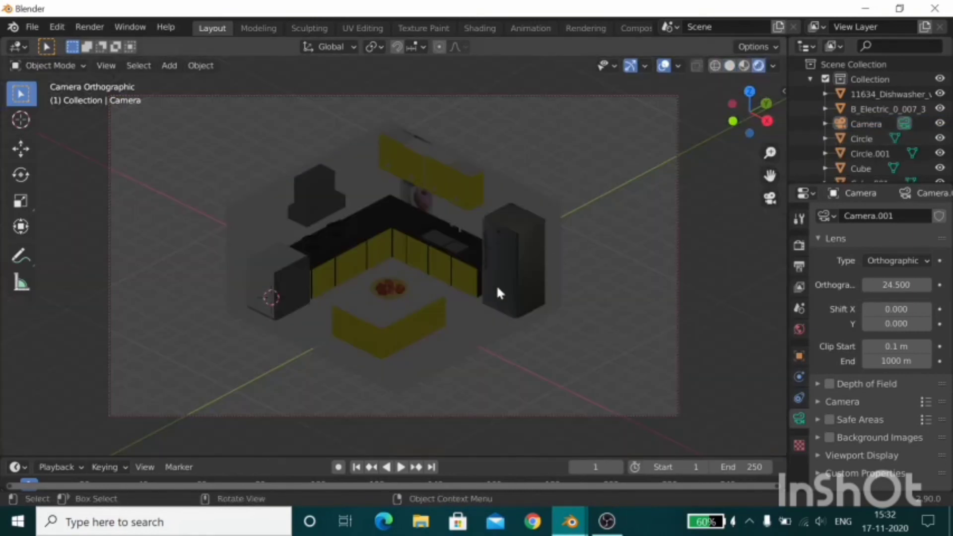
pyautogui.hotkey('shift', 's')
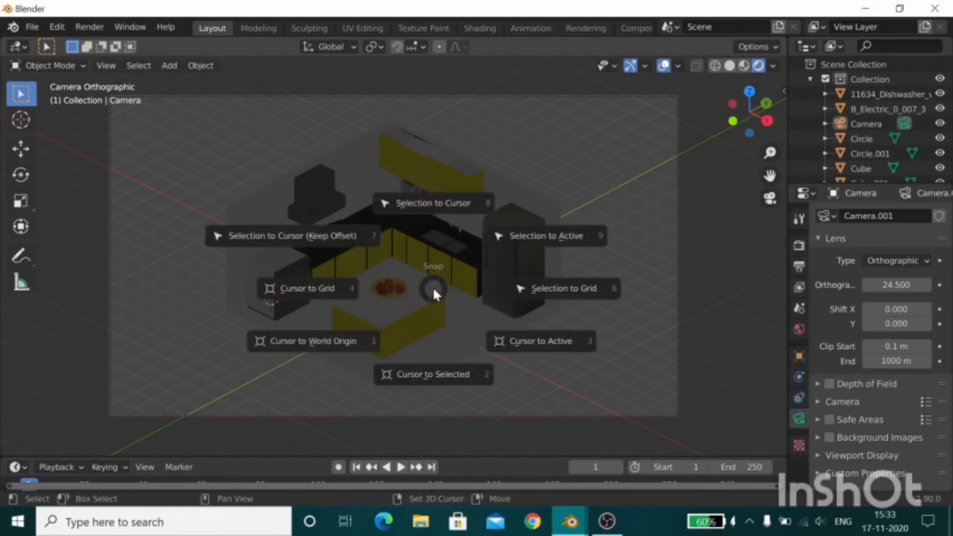
pyautogui.click(332, 339)
pyautogui.hotkey('shift', 'a')
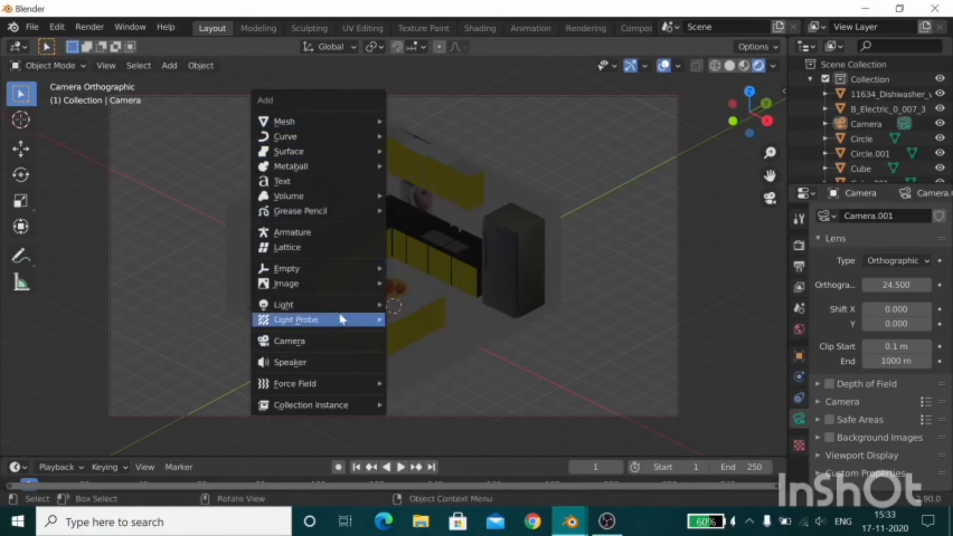
pyautogui.click(427, 342)
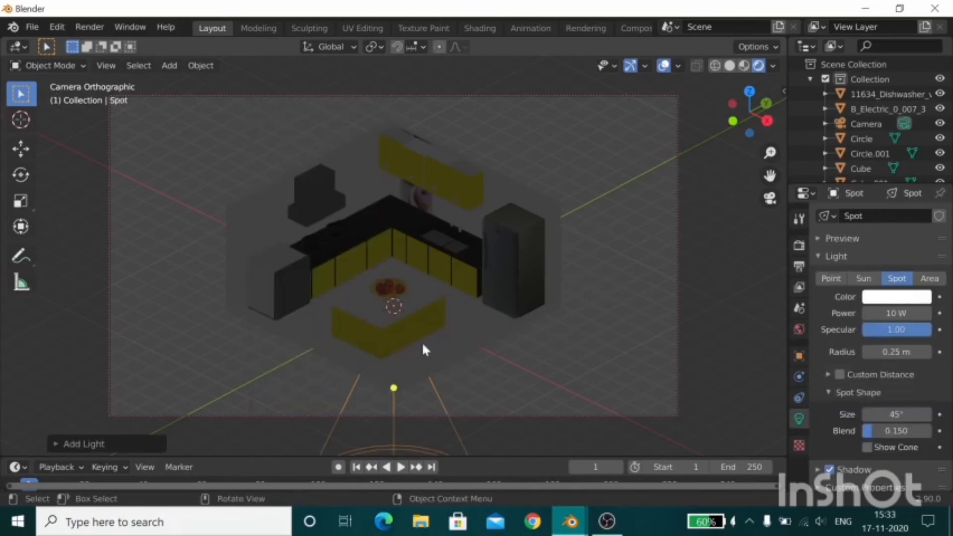
pyautogui.hotkey('ctrl', 'z')
# Step: Add an Area light and raise it about 6.5 m above the kitchen along Z
pyautogui.hotkey('shift', 'a')
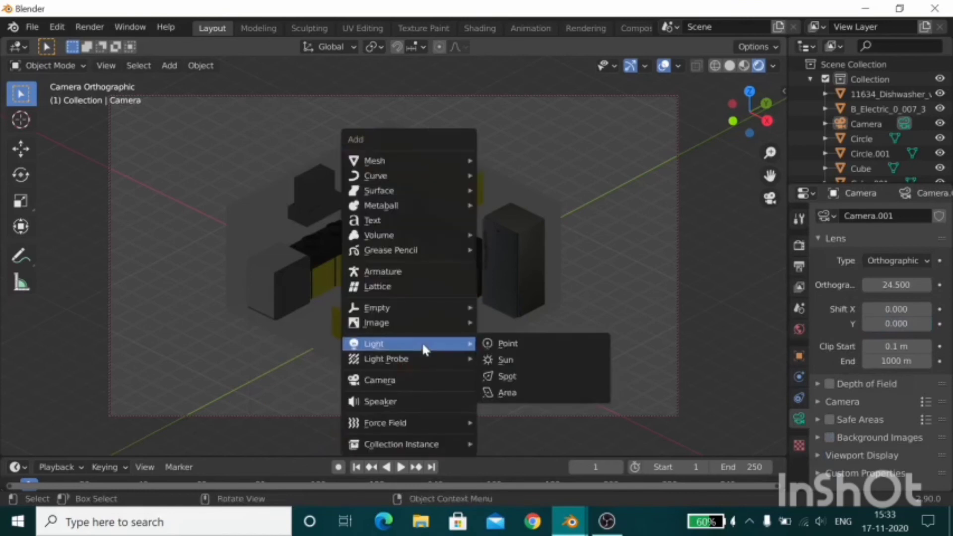
pyautogui.click(525, 393)
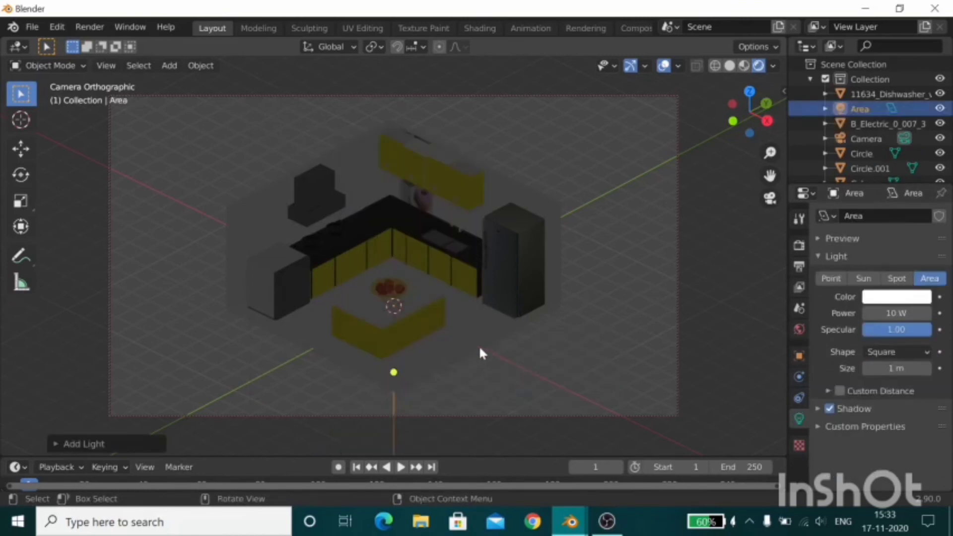
pyautogui.press('g')
pyautogui.press('z')
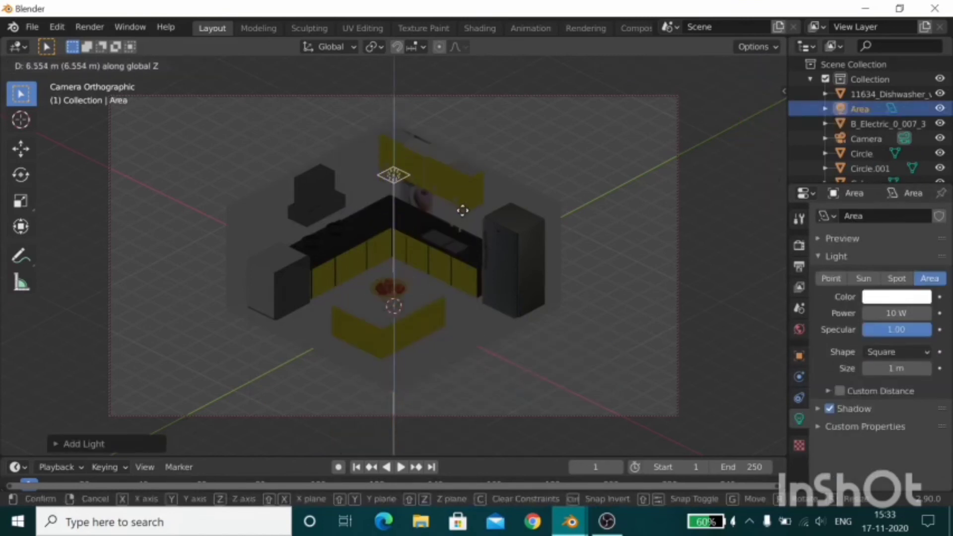
pyautogui.click(463, 211)
pyautogui.click(894, 313)
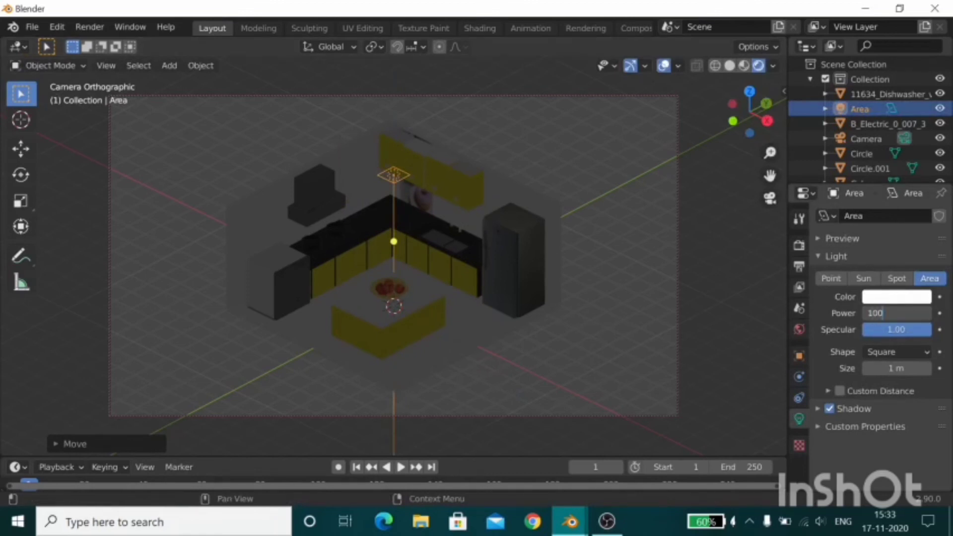
# Step: Set the Area light's power to 1000 W and tilt it 45°
pyautogui.write('0')
pyautogui.press('Return')
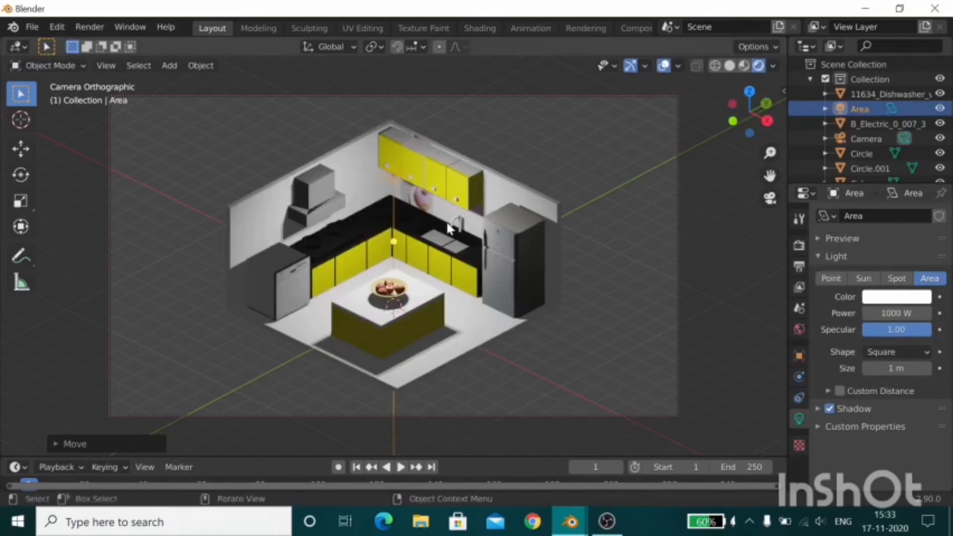
pyautogui.press('r')
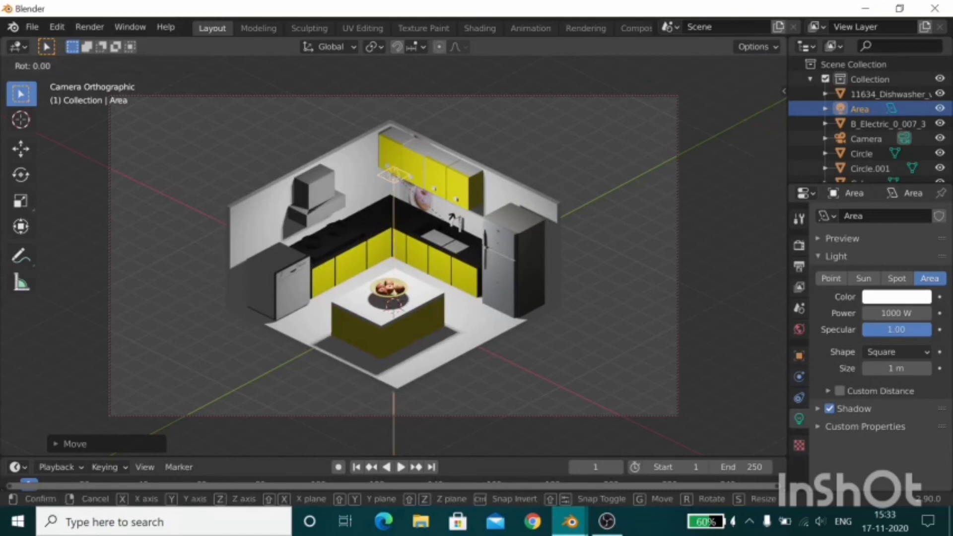
pyautogui.write('90')
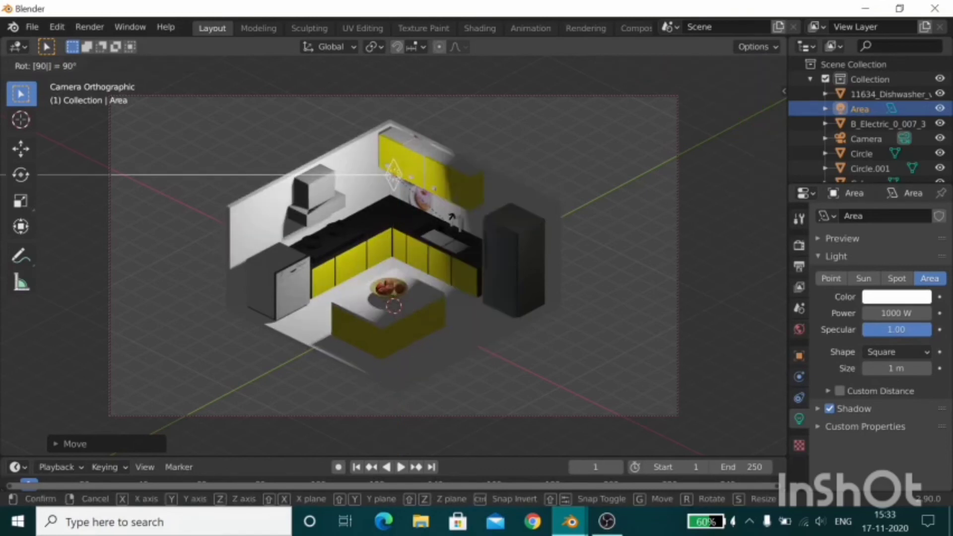
pyautogui.press('BackSpace')
pyautogui.press('BackSpace')
pyautogui.write('45')
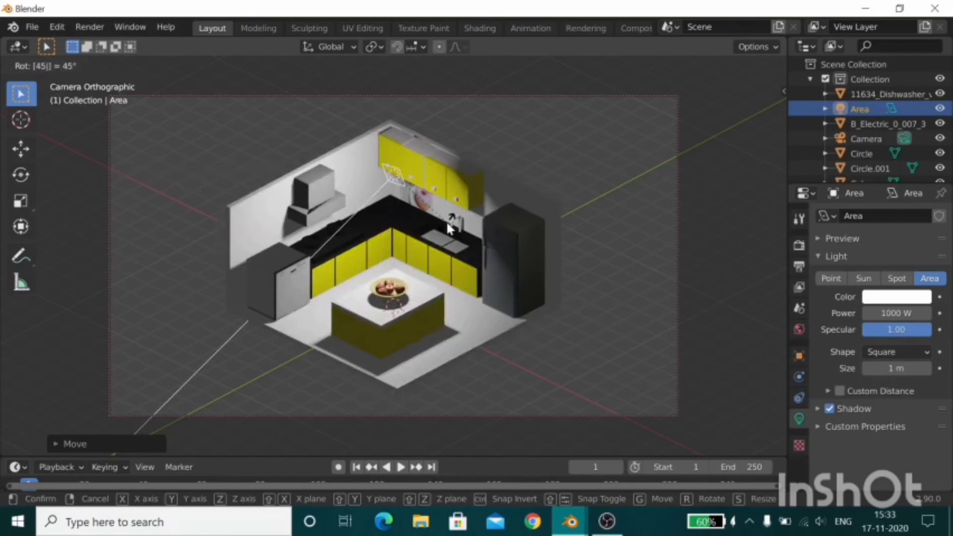
pyautogui.press('Return')
# Step: Turn the light -90° about Z, fine-tune its angle, and move it horizontally over the kitchen
pyautogui.write('rz')
pyautogui.write('9')
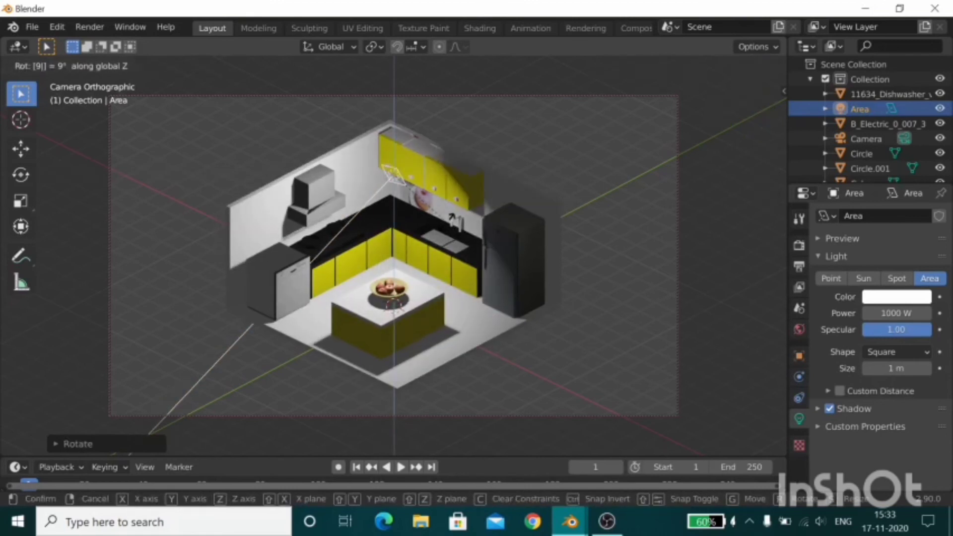
pyautogui.write('0')
pyautogui.press('BackSpace')
pyautogui.press('BackSpace')
pyautogui.write('45')
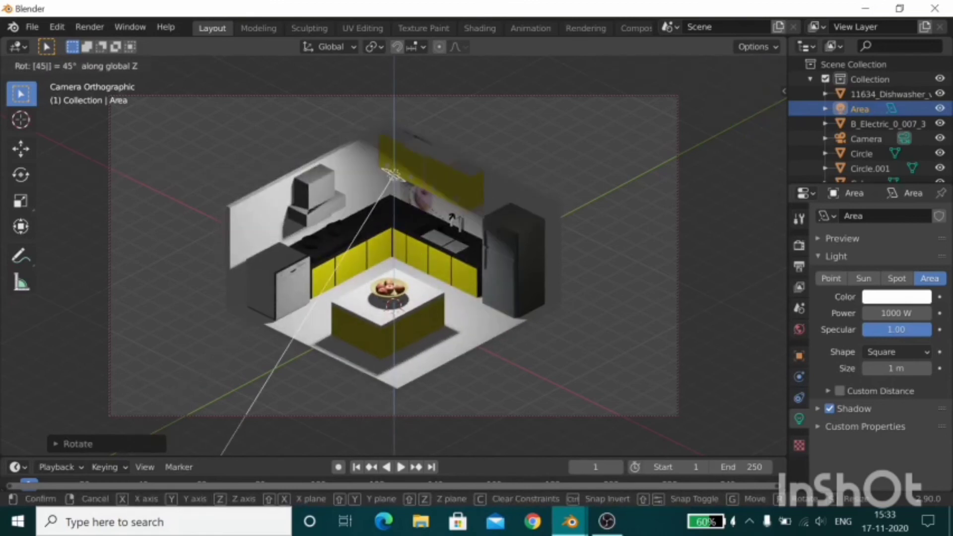
pyautogui.press('BackSpace')
pyautogui.press('BackSpace')
pyautogui.write('-90')
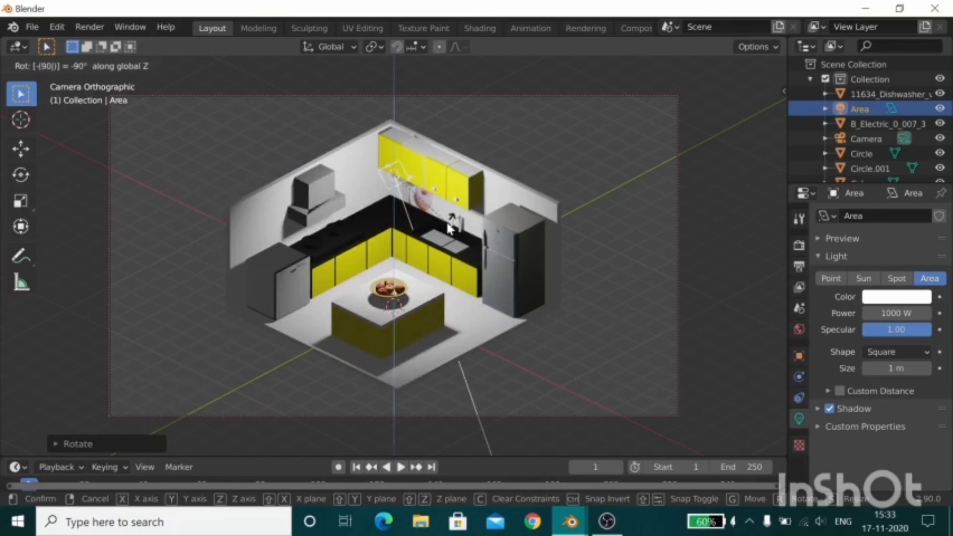
pyautogui.press('Return')
pyautogui.press('r')
pyautogui.press('z')
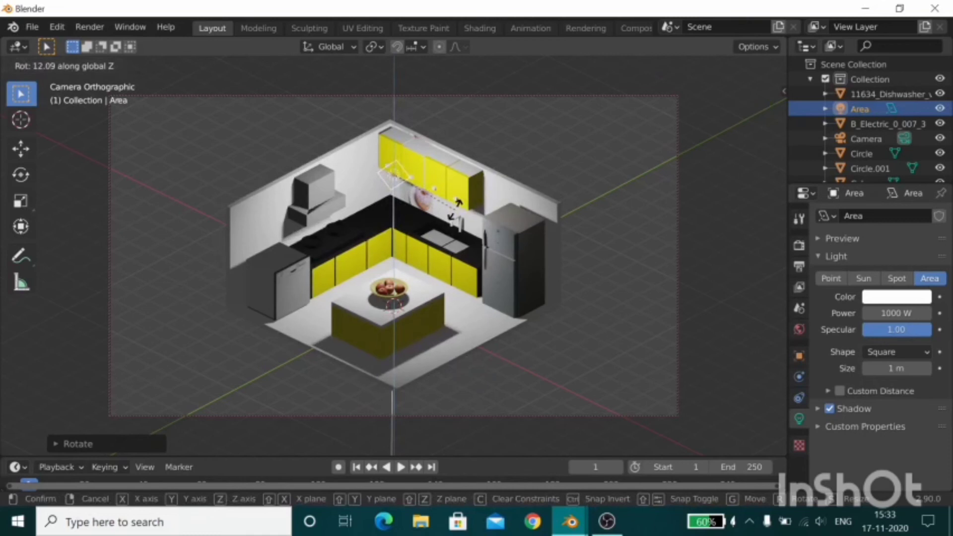
pyautogui.click(453, 209)
pyautogui.press('g')
pyautogui.hotkey('shift', 'z')
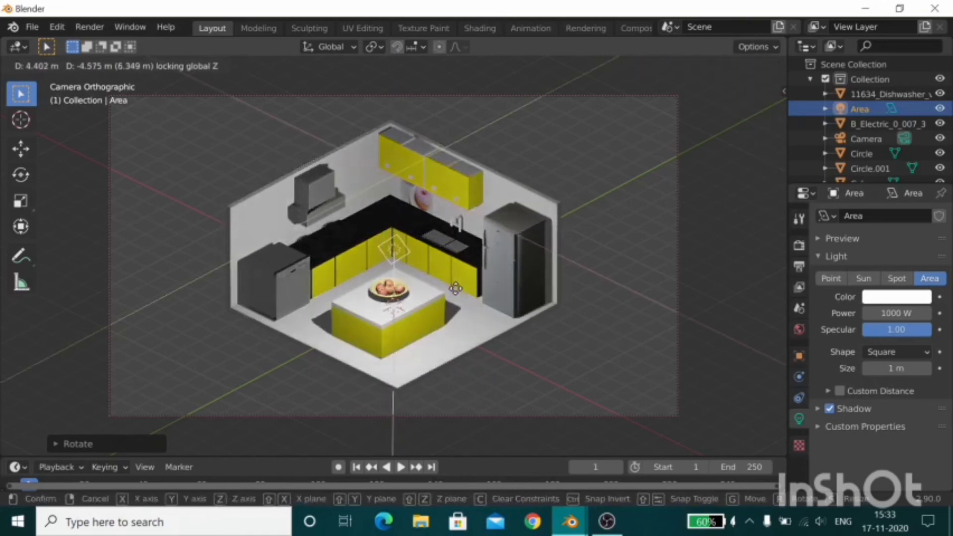
# Step: Replace both burner rings' Outlines material with a new material whose base colour is darkened to grey
pyautogui.click(461, 256)
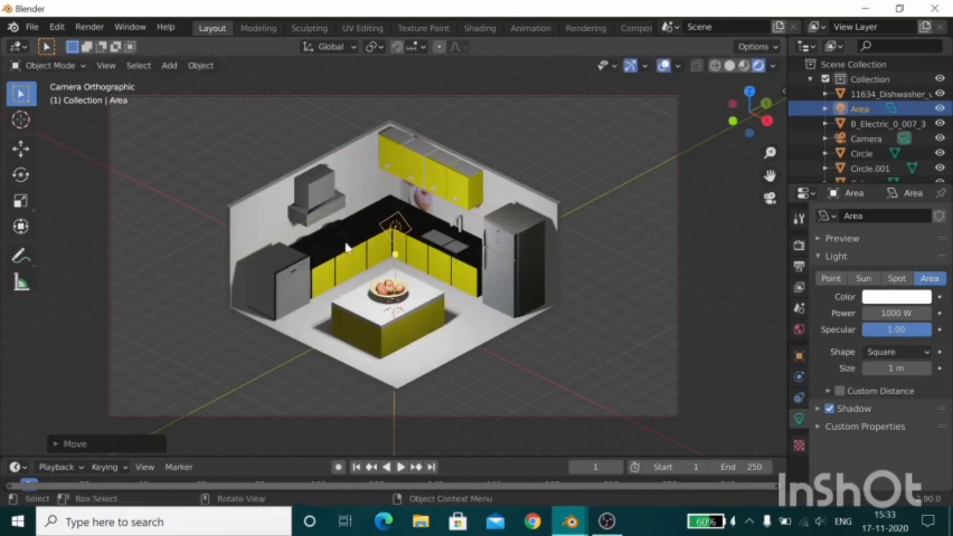
pyautogui.click(332, 242)
pyautogui.click(343, 239)
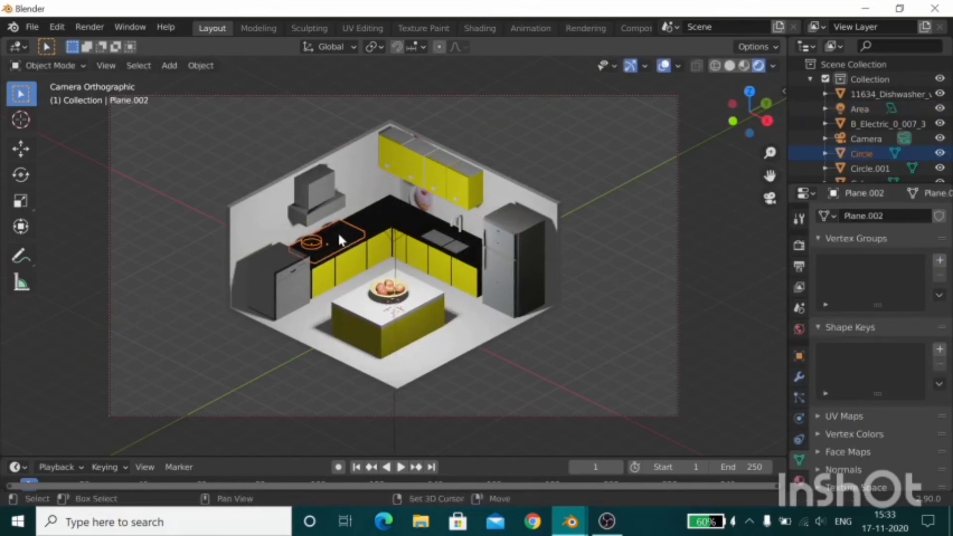
pyautogui.keyDown('shift'); pyautogui.click(337, 230); pyautogui.keyUp('shift')
pyautogui.click(799, 478)
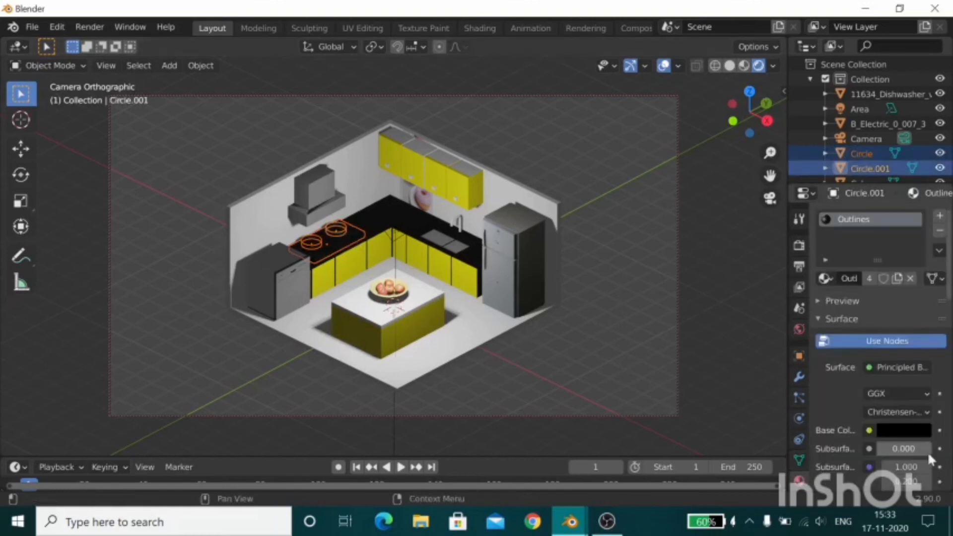
pyautogui.click(904, 430)
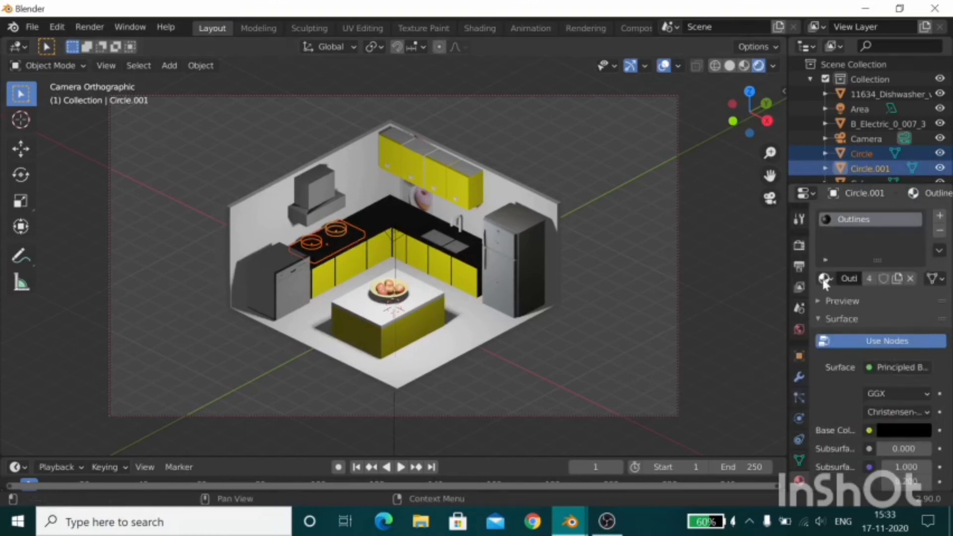
pyautogui.click(941, 216)
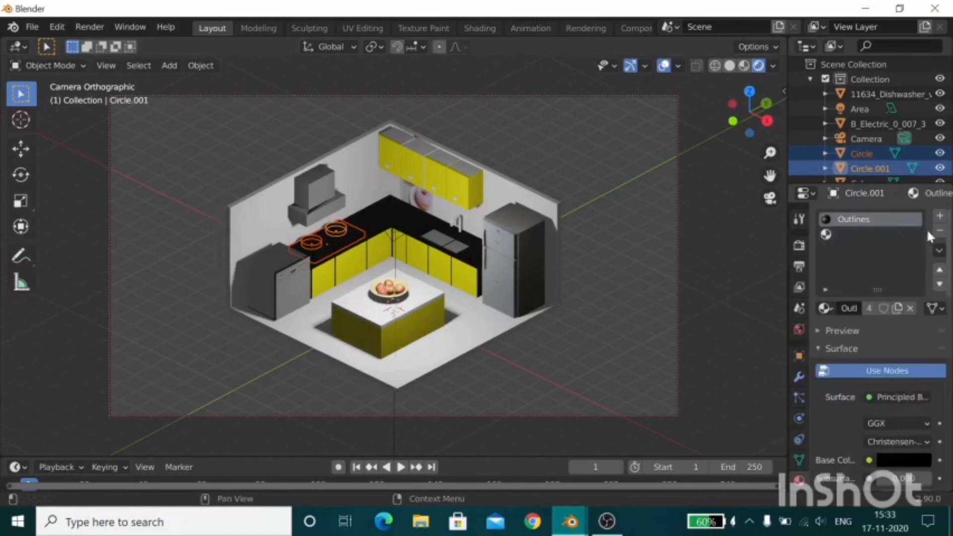
pyautogui.click(940, 231)
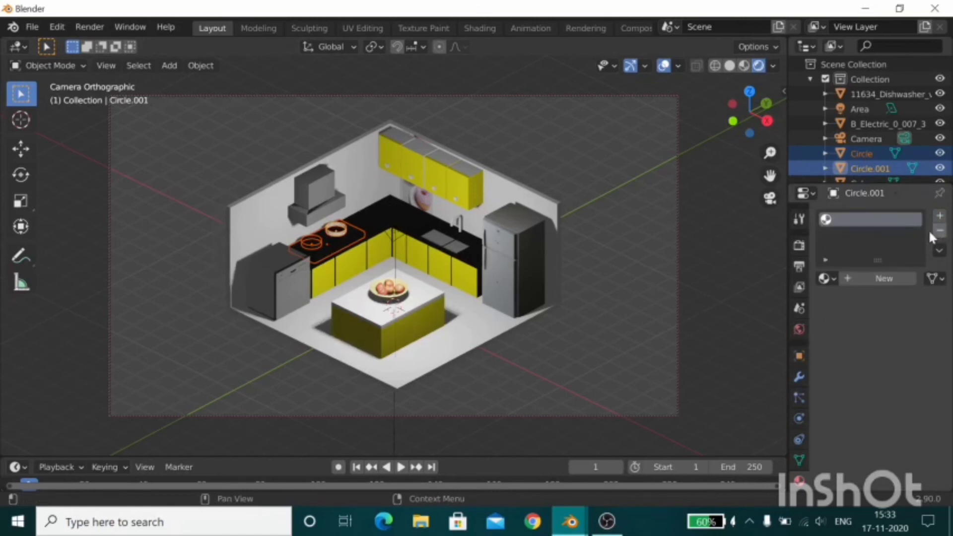
pyautogui.click(908, 279)
pyautogui.click(911, 440)
pyautogui.moveTo(925, 258); pyautogui.dragTo(921, 289)
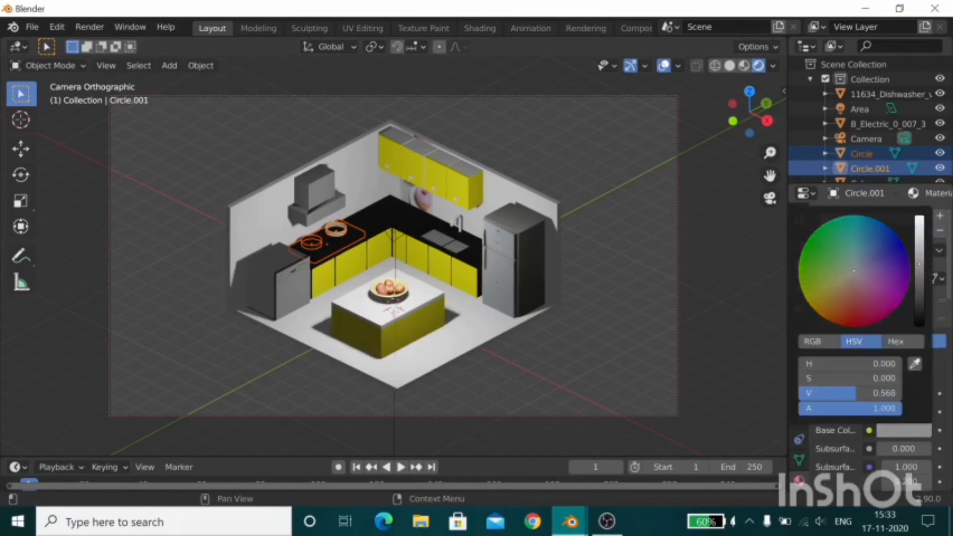
# Step: Unlink Outlines from stovetop Plane.002 and rename Circle.001's new material to Induction
pyautogui.click(349, 245)
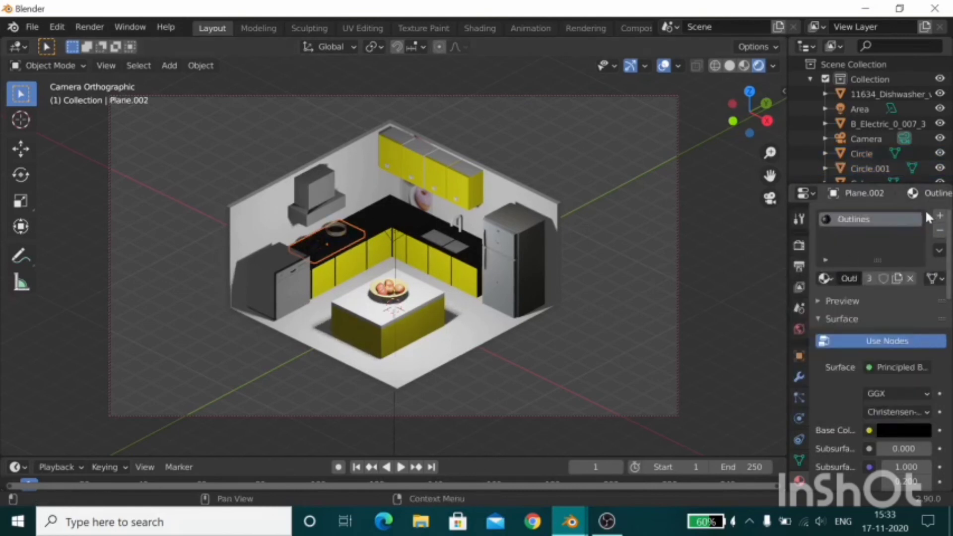
pyautogui.click(910, 279)
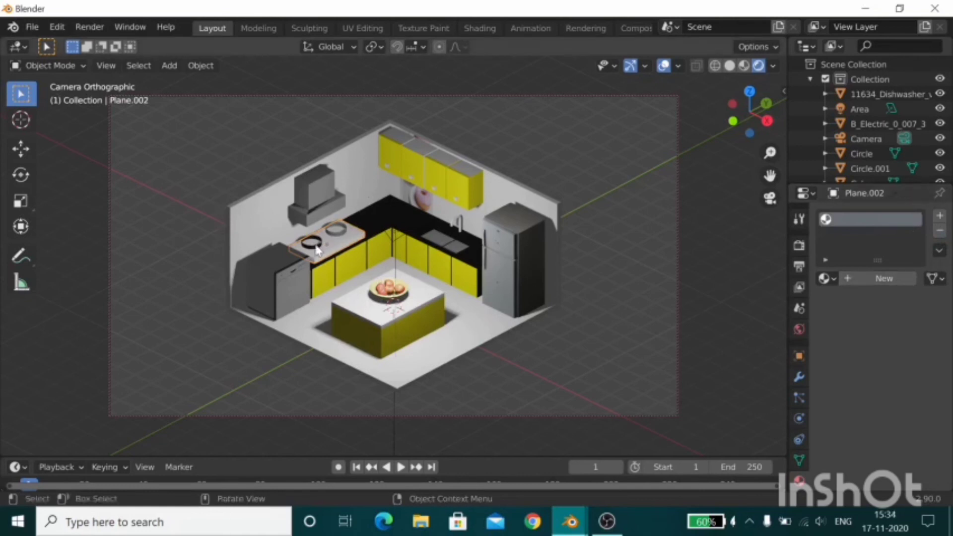
pyautogui.click(346, 238)
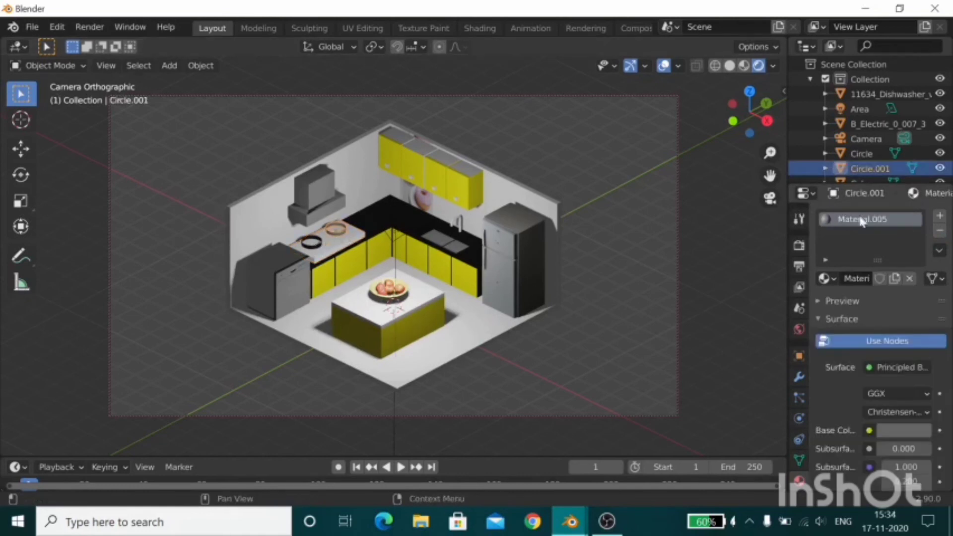
pyautogui.doubleClick(885, 223)
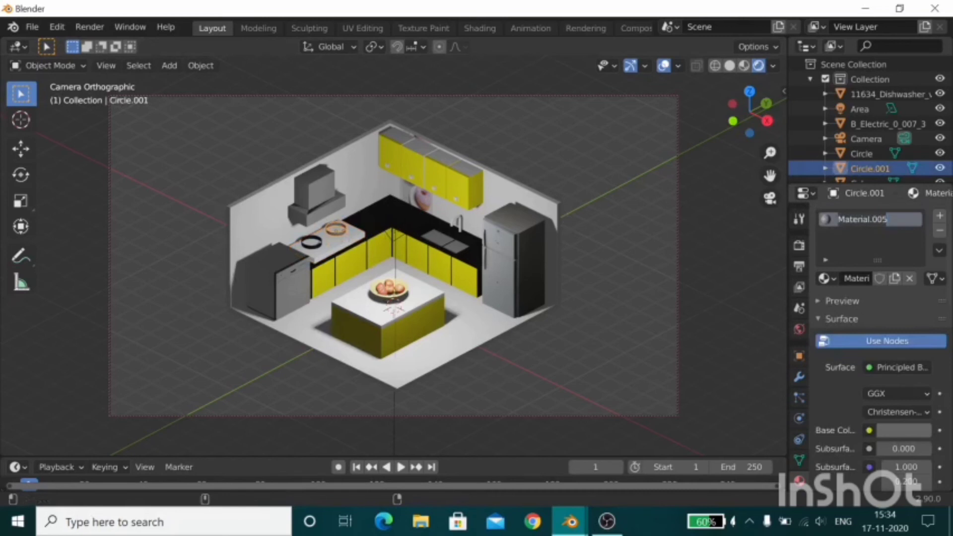
pyautogui.write('Gas')
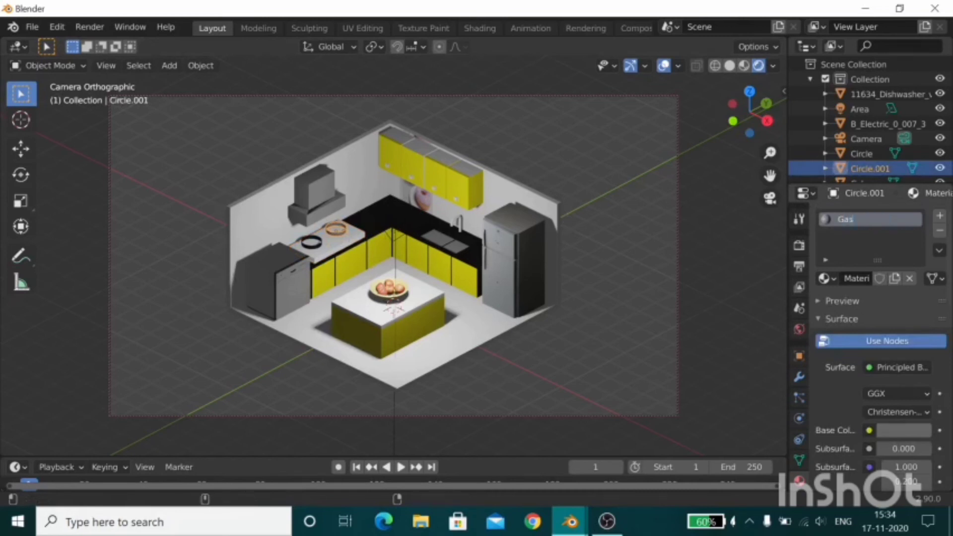
pyautogui.write('Cyli')
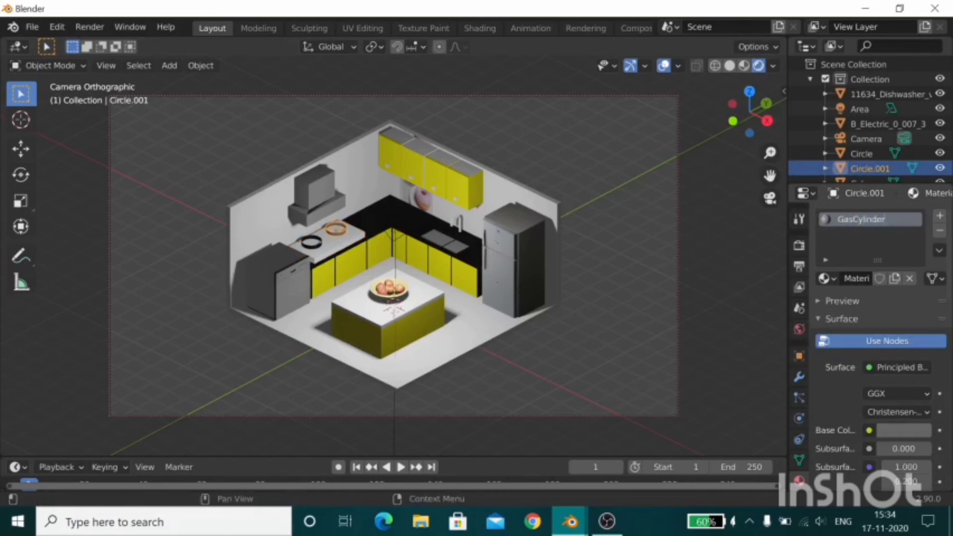
pyautogui.hotkey('ctrl', 'BackSpace')
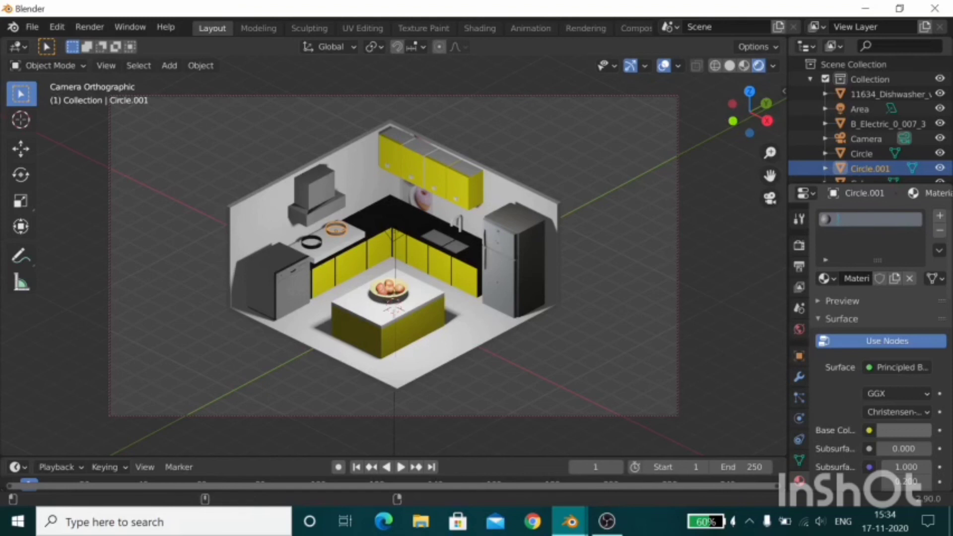
pyautogui.write('H')
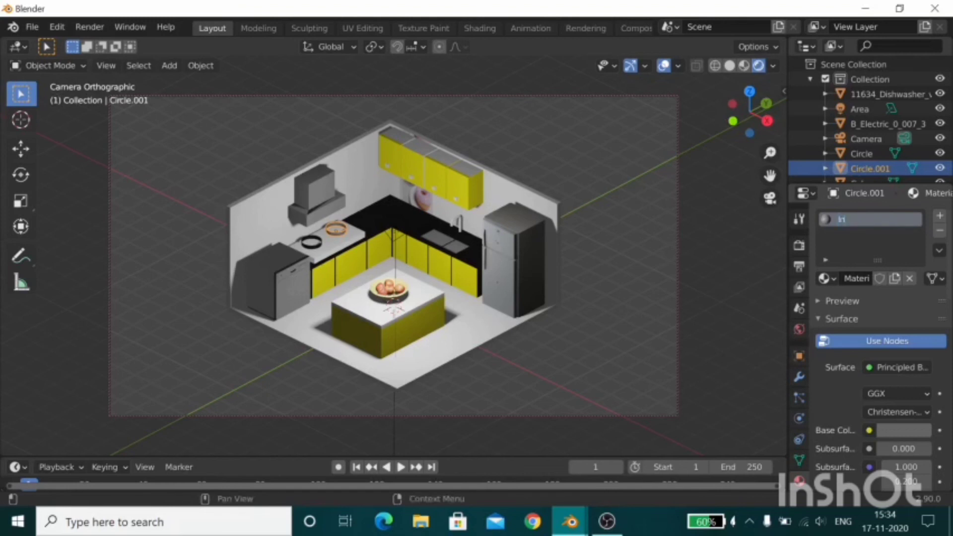
pyautogui.write('n')
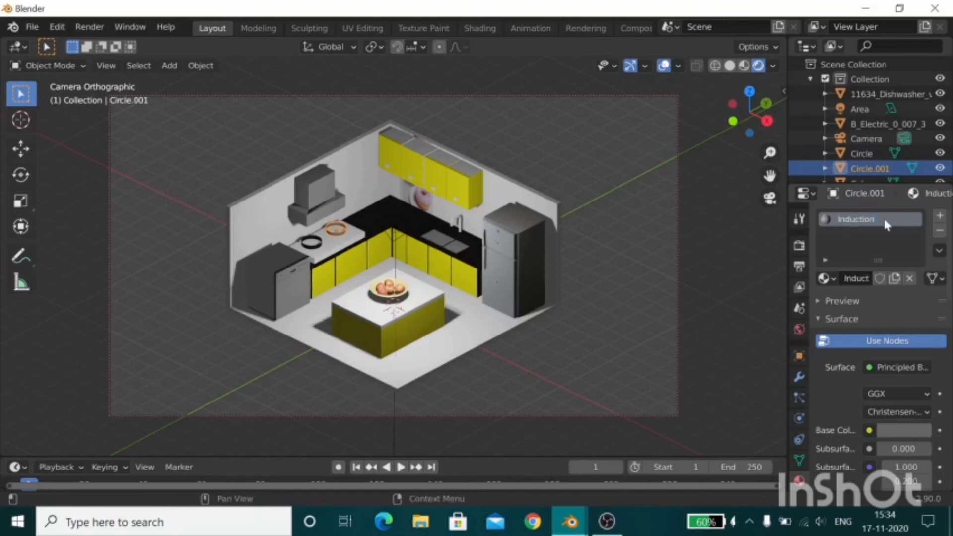
pyautogui.press('Return')
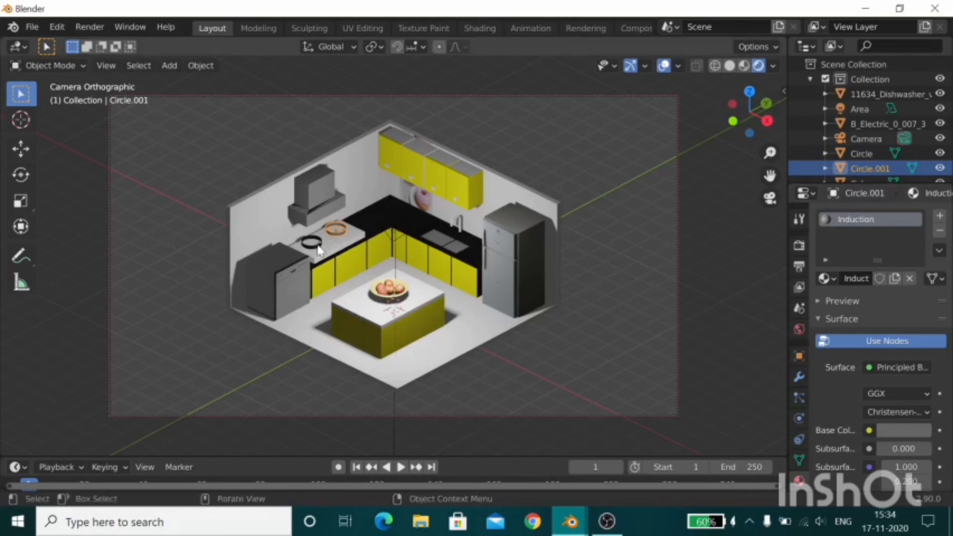
# Step: Swap the other burner ring's Outlines material for the existing Induction material
pyautogui.click(318, 249)
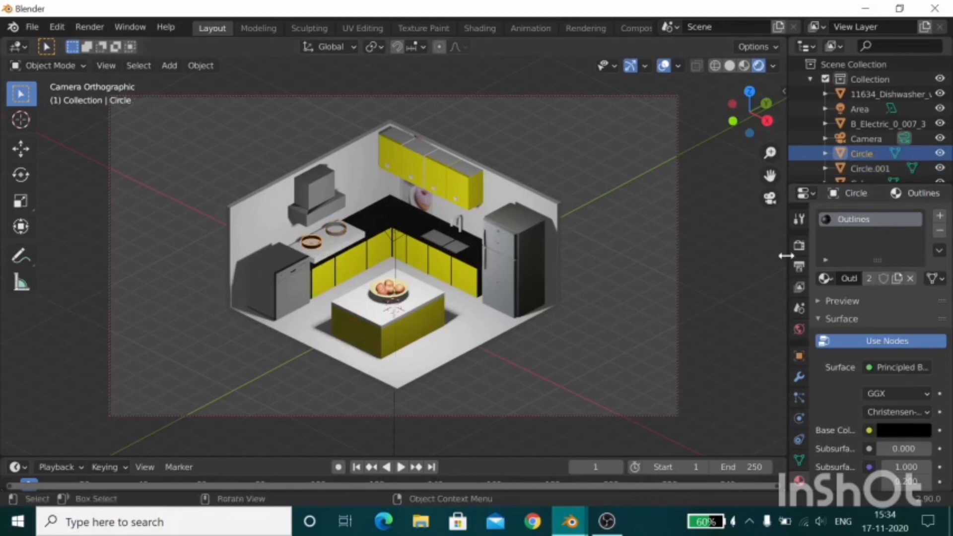
pyautogui.click(946, 230)
pyautogui.click(825, 279)
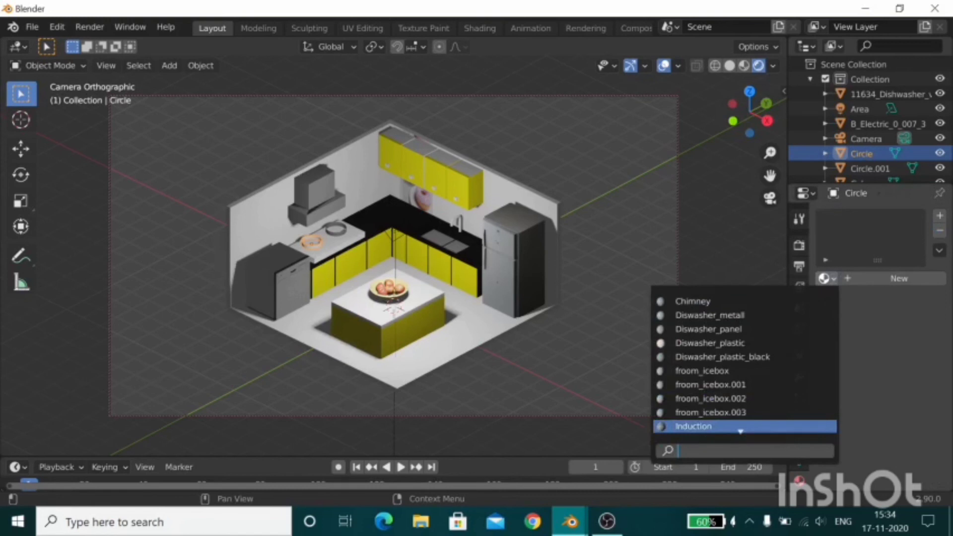
pyautogui.click(740, 428)
# Step: Give stovetop Plane.002 its own new white material, Material.005, instead of Induction
pyautogui.click(352, 248)
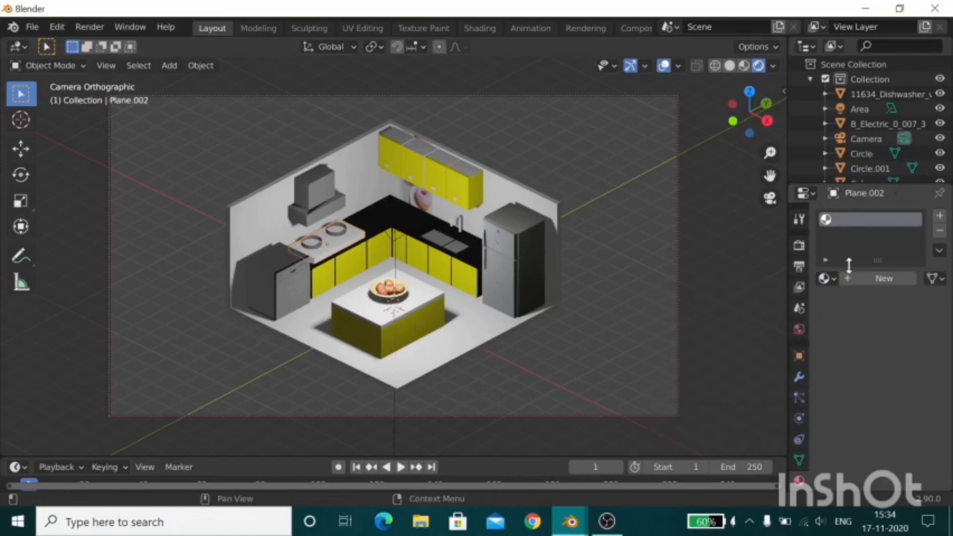
pyautogui.click(825, 279)
pyautogui.click(740, 427)
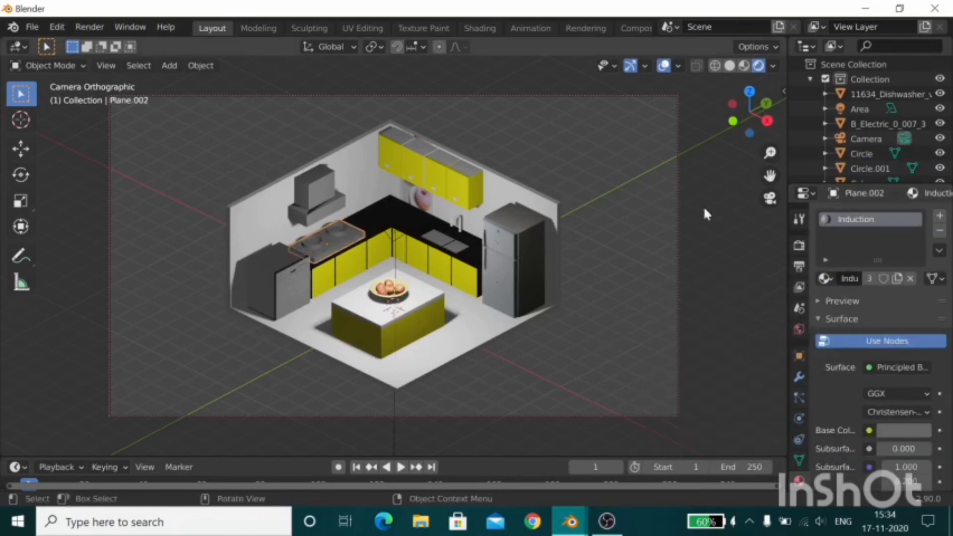
pyautogui.click(728, 222)
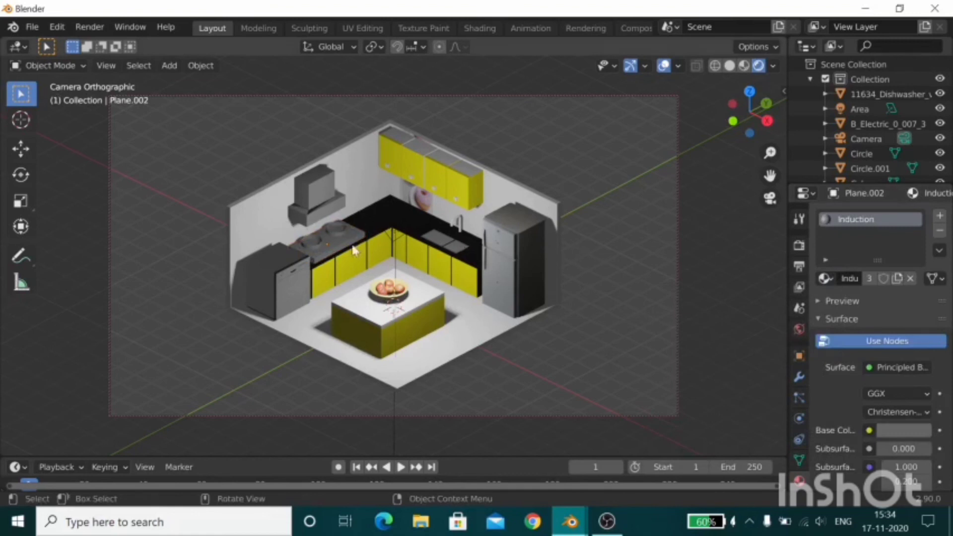
pyautogui.click(319, 253)
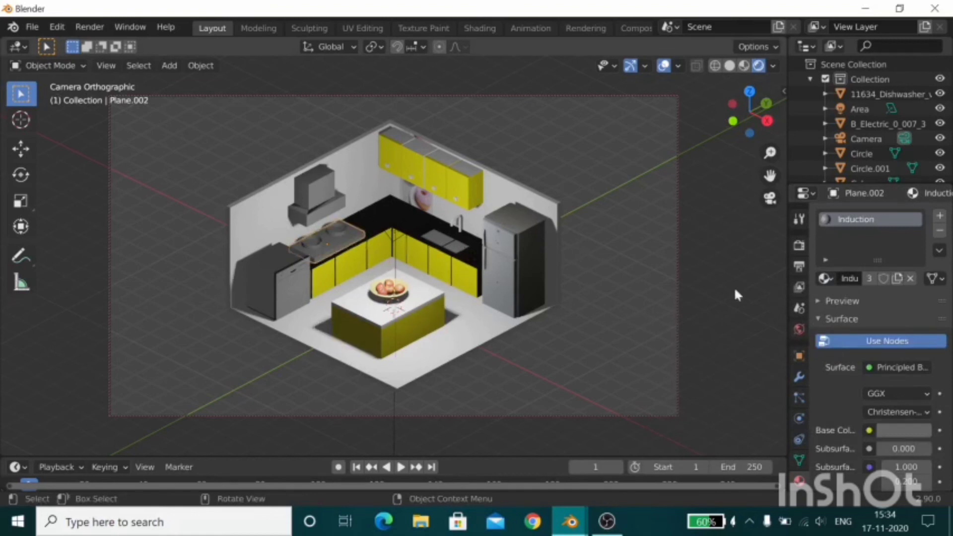
pyautogui.click(939, 233)
pyautogui.hotkey('ctrl', 'z')
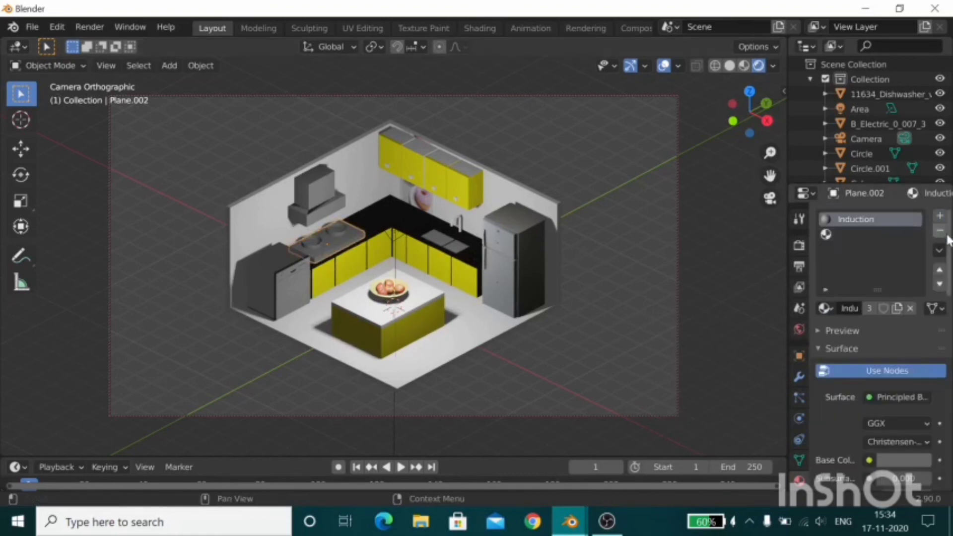
pyautogui.click(939, 232)
pyautogui.click(901, 275)
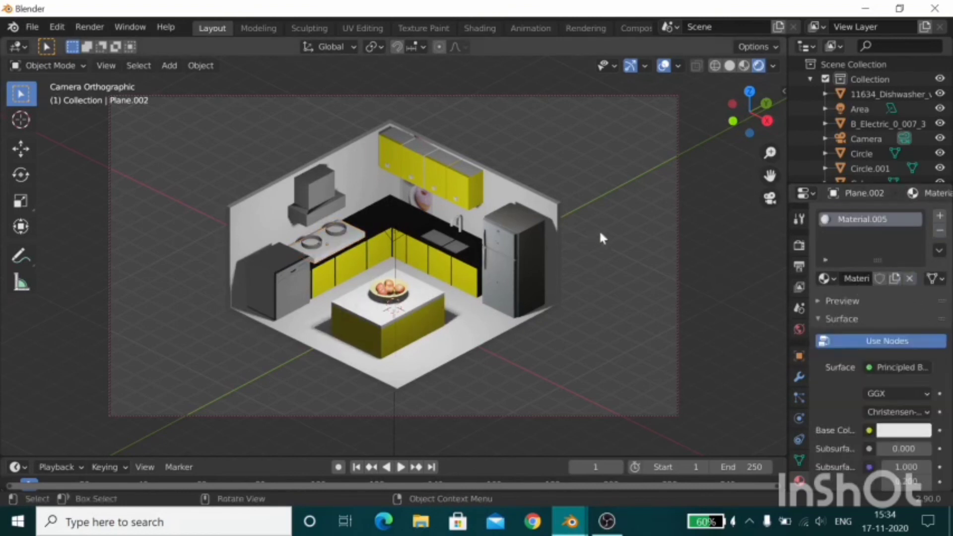
# Step: Orbit around the kitchen, then select the Camera and start rotating it to re-frame the shot
pyautogui.click(405, 218)
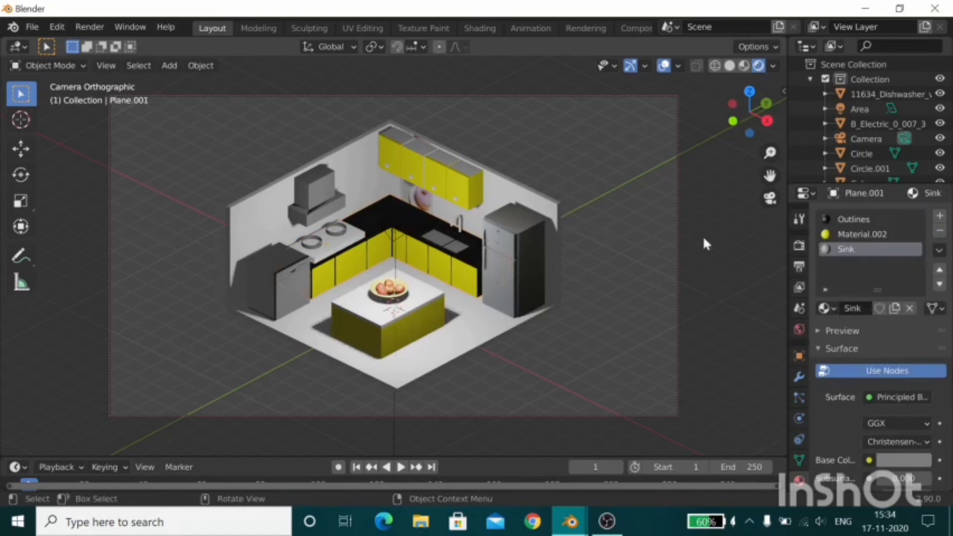
pyautogui.click(458, 198)
pyautogui.moveTo(553, 240); pyautogui.dragTo(579, 238, button='middle')
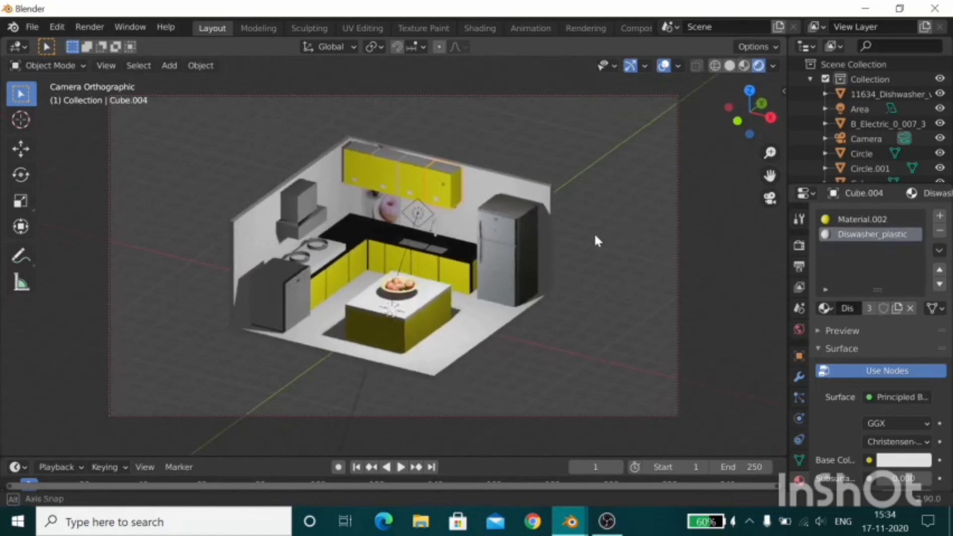
pyautogui.hotkey('ctrl', 'z')
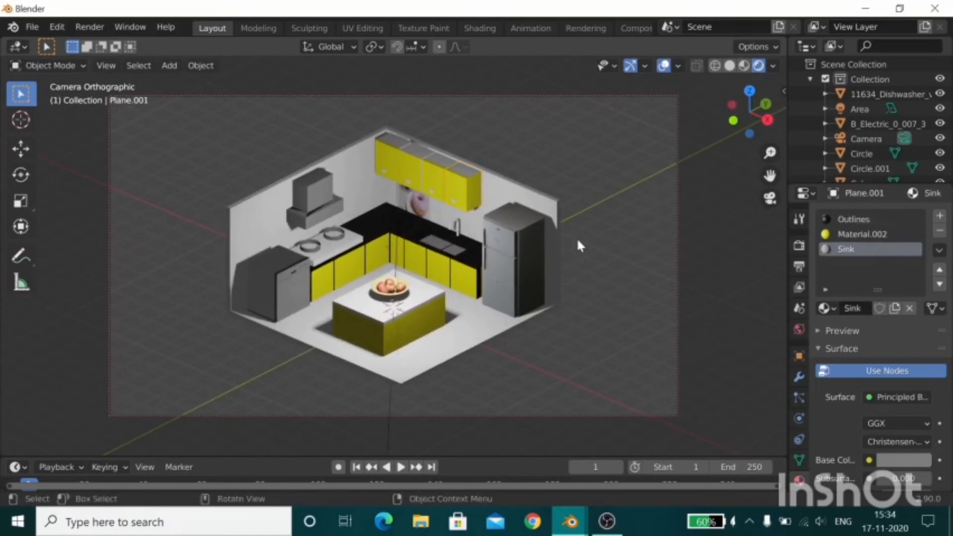
pyautogui.moveTo(618, 229); pyautogui.dragTo(616, 231, button='middle')
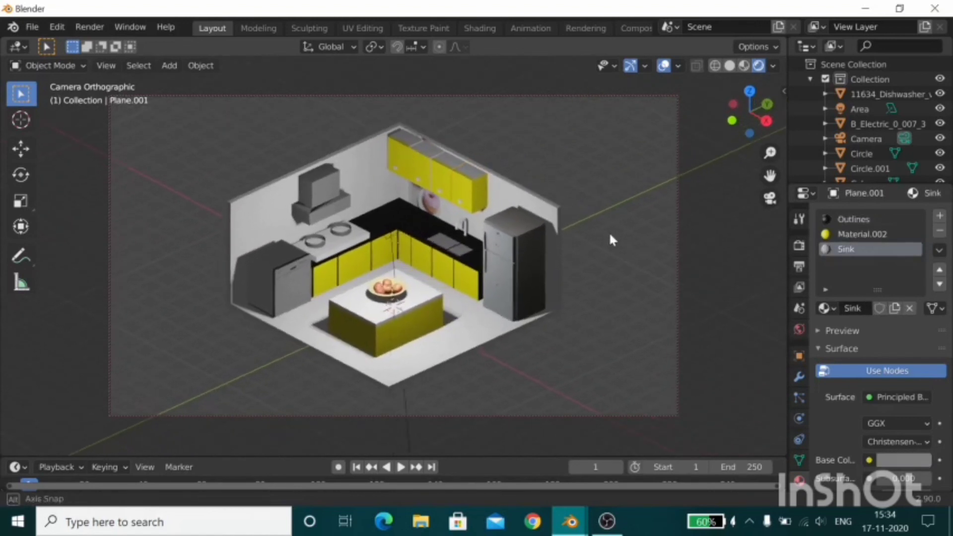
pyautogui.moveTo(616, 231); pyautogui.dragTo(613, 231, button='middle')
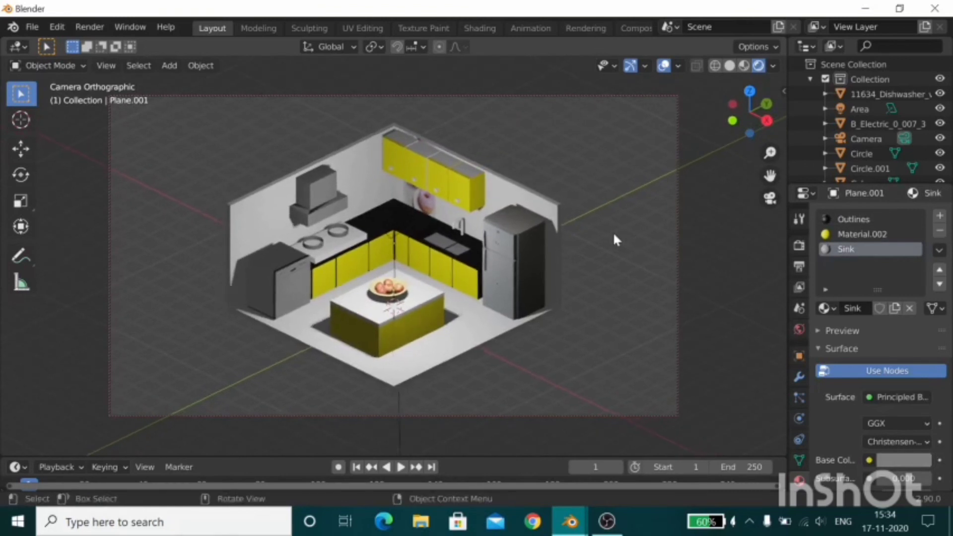
pyautogui.moveTo(536, 198); pyautogui.dragTo(535, 210, button='middle')
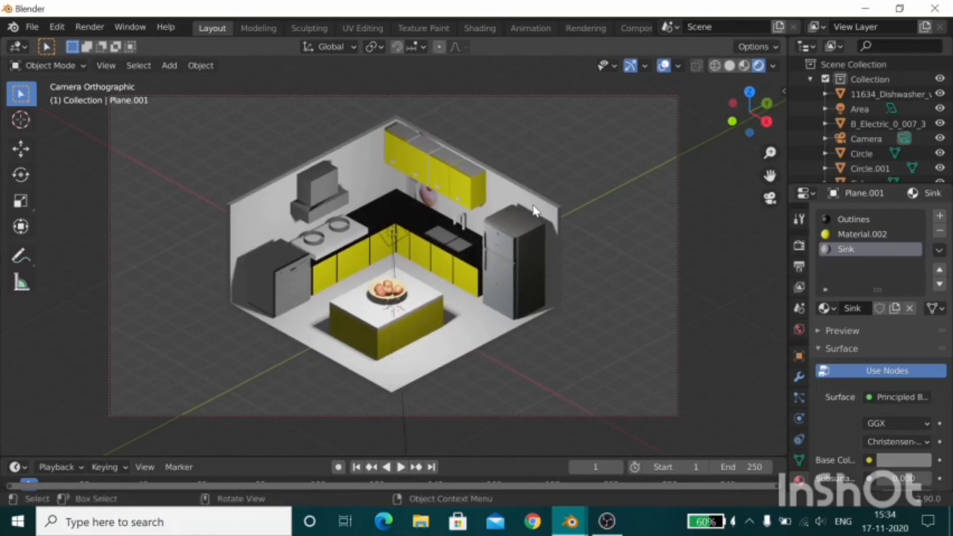
pyautogui.click(698, 258)
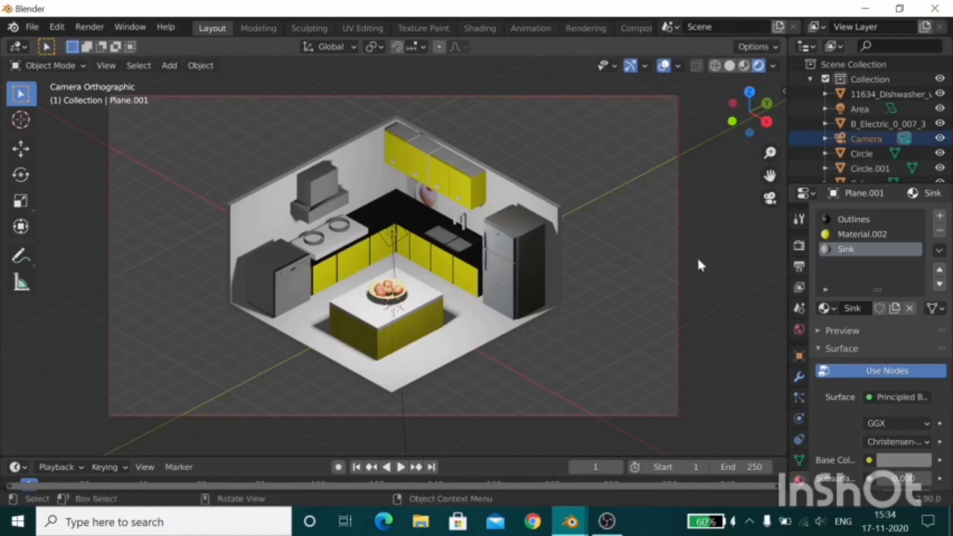
pyautogui.press('r')
pyautogui.press('r')
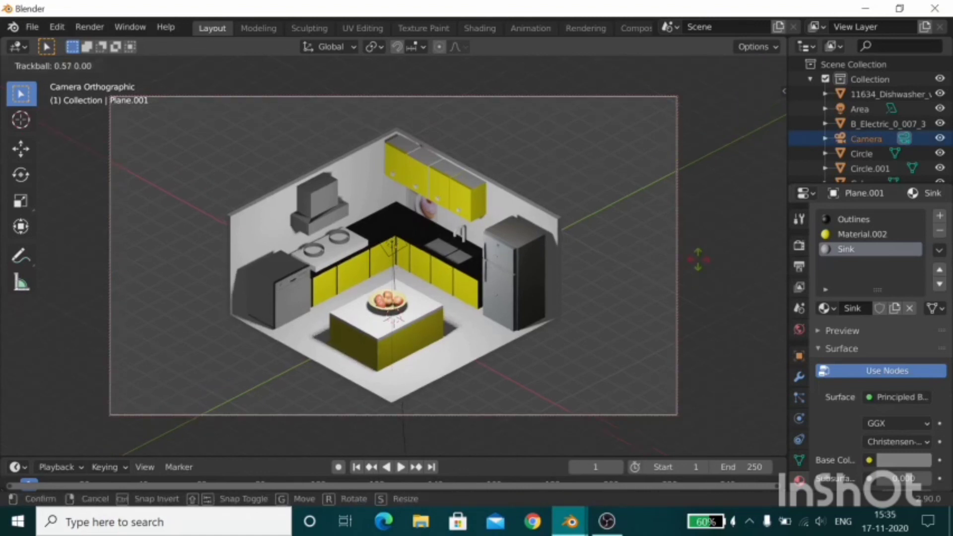
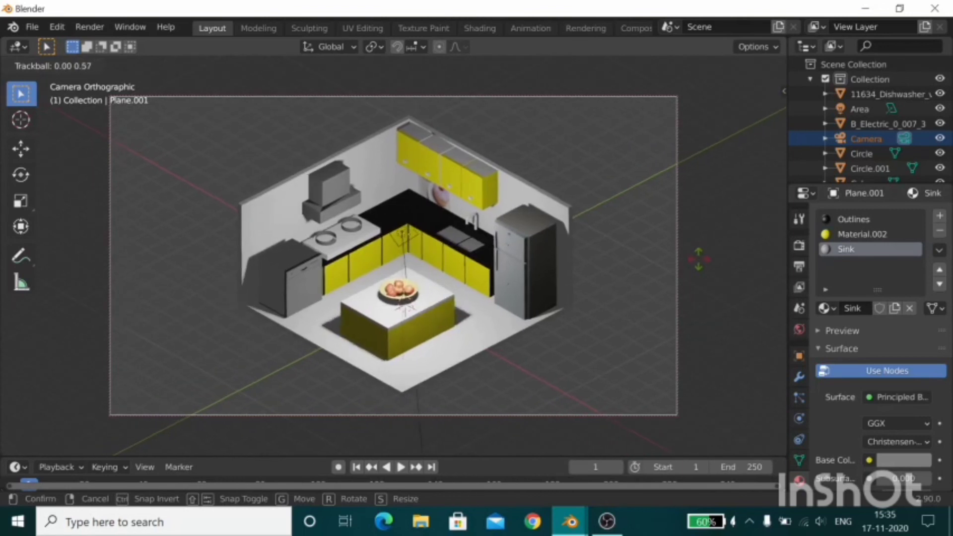
# Step: Rotate the kitchen camera view slightly, then switch to the Shading workspace
pyautogui.click(698, 259)
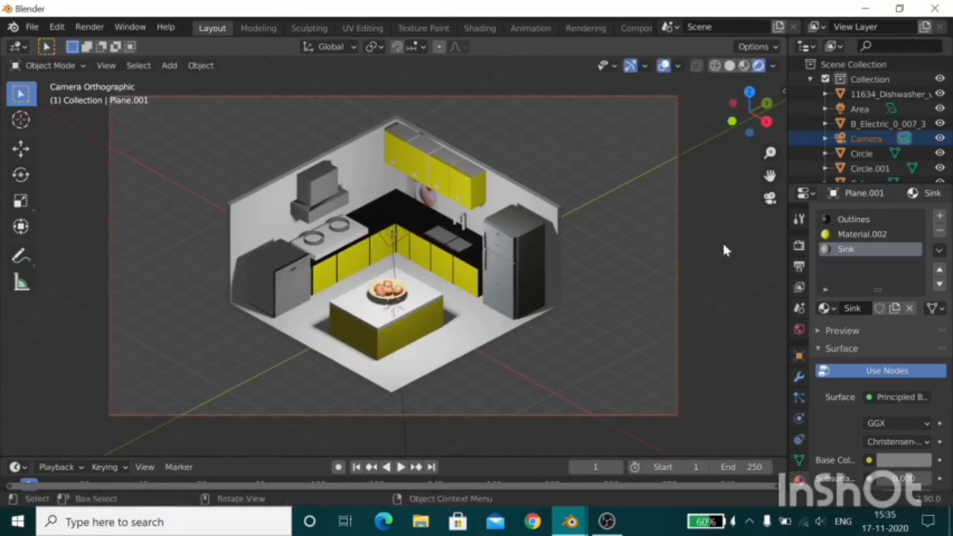
pyautogui.press('r')
pyautogui.press('r')
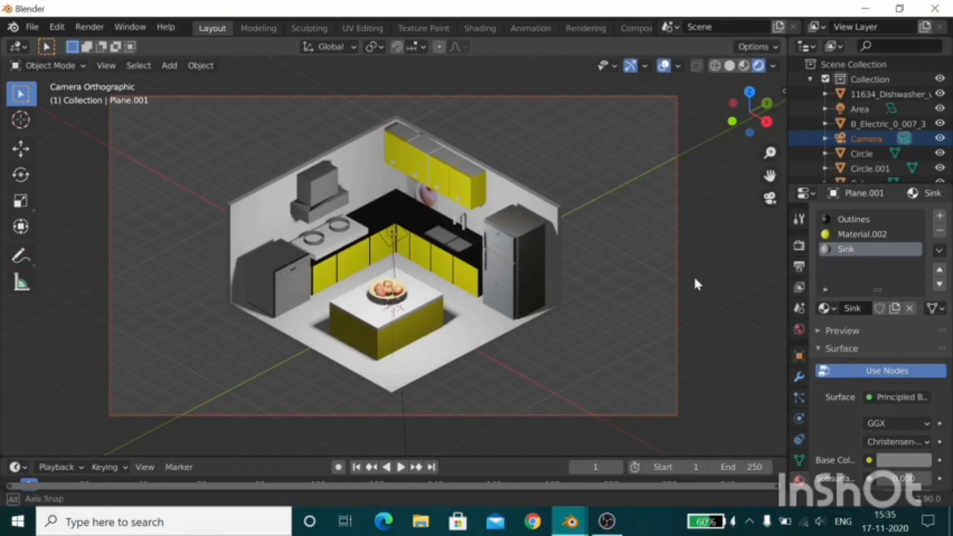
pyautogui.click(688, 269)
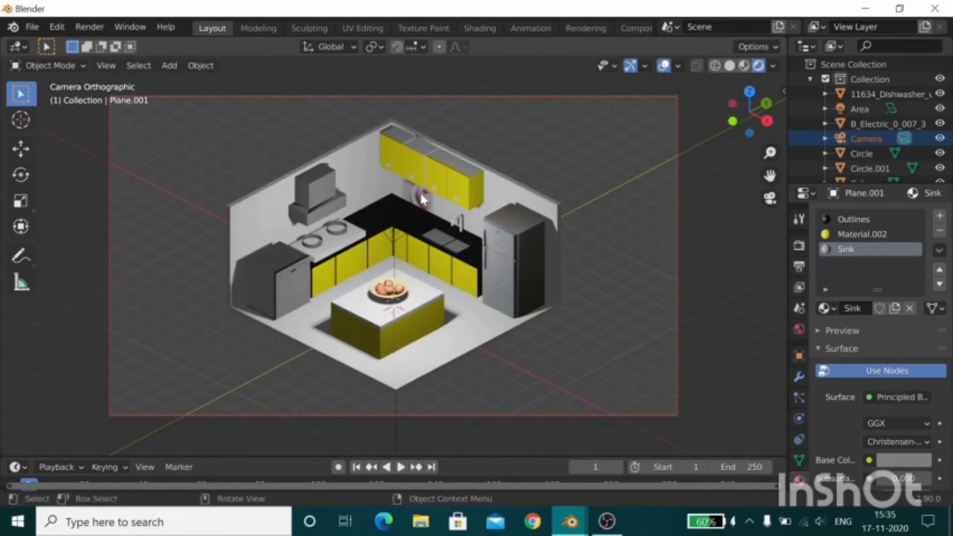
pyautogui.click(493, 26)
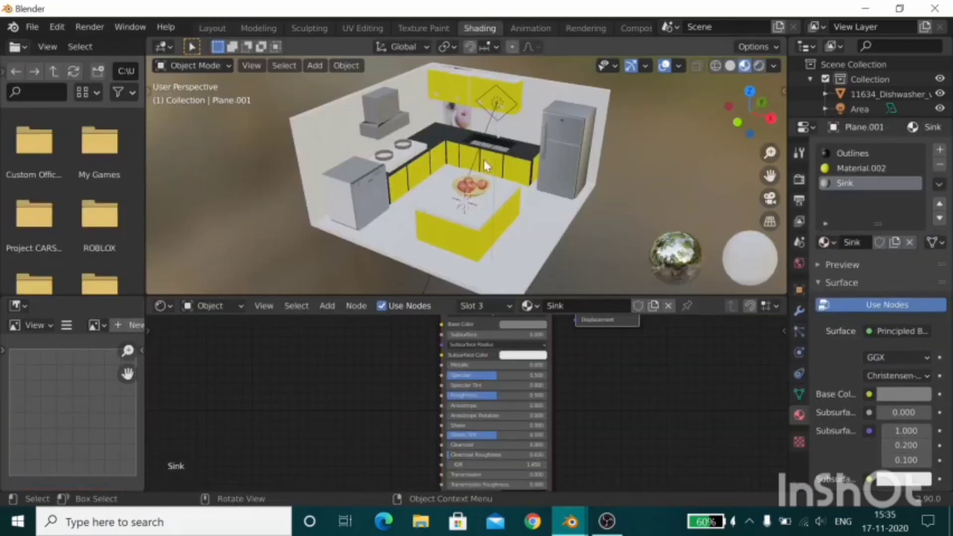
# Step: Add a loop cut across the donut picture plane in Edit Mode
pyautogui.click(477, 125)
pyautogui.press('Tab')
pyautogui.hotkey('ctrl', 'r')
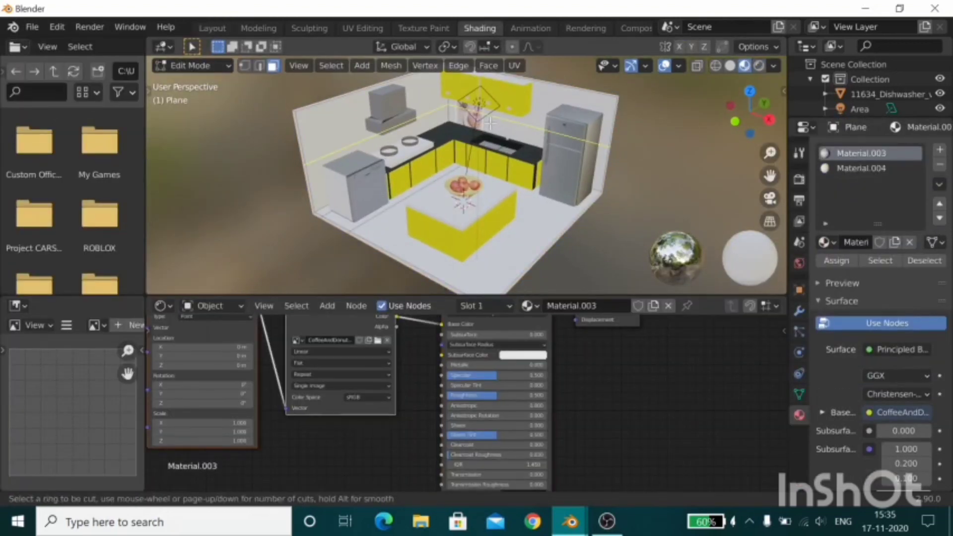
pyautogui.click(491, 124)
pyautogui.click(462, 113)
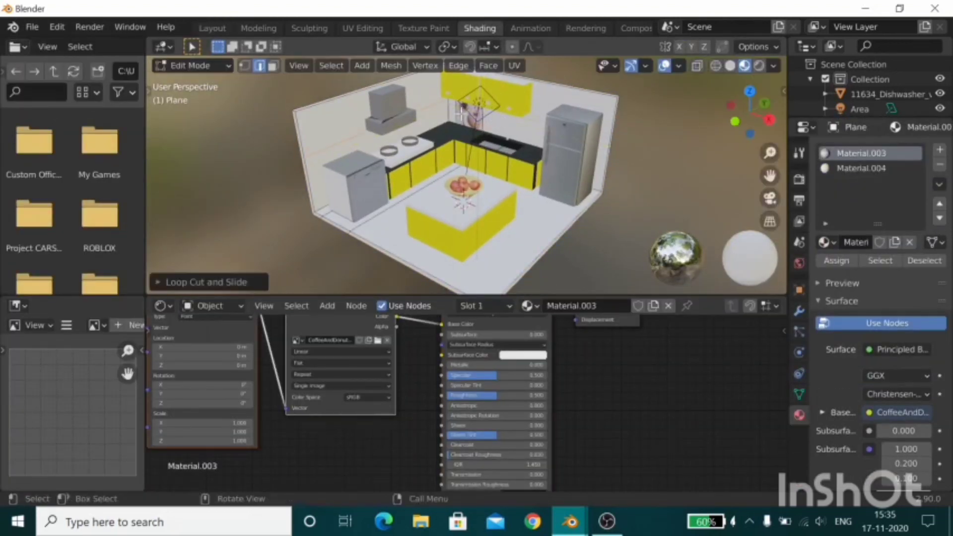
# Step: In face mode, assign Material.004 and Material.003 to the plane's faces
pyautogui.press('3')
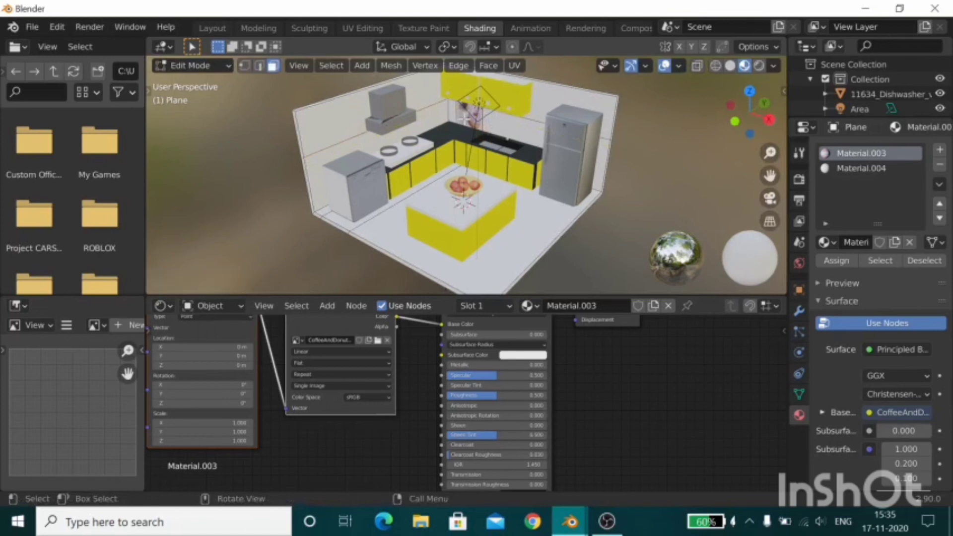
pyautogui.click(879, 167)
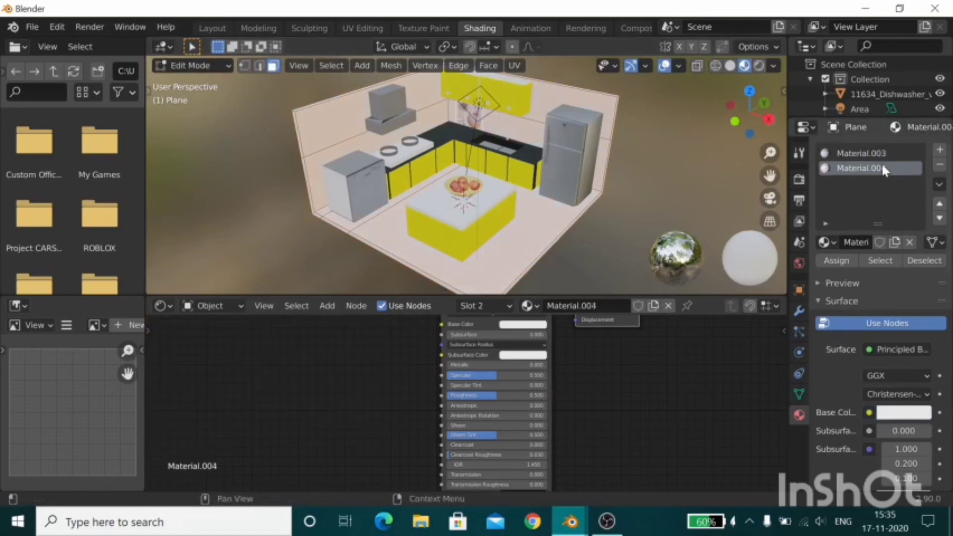
pyautogui.click(836, 261)
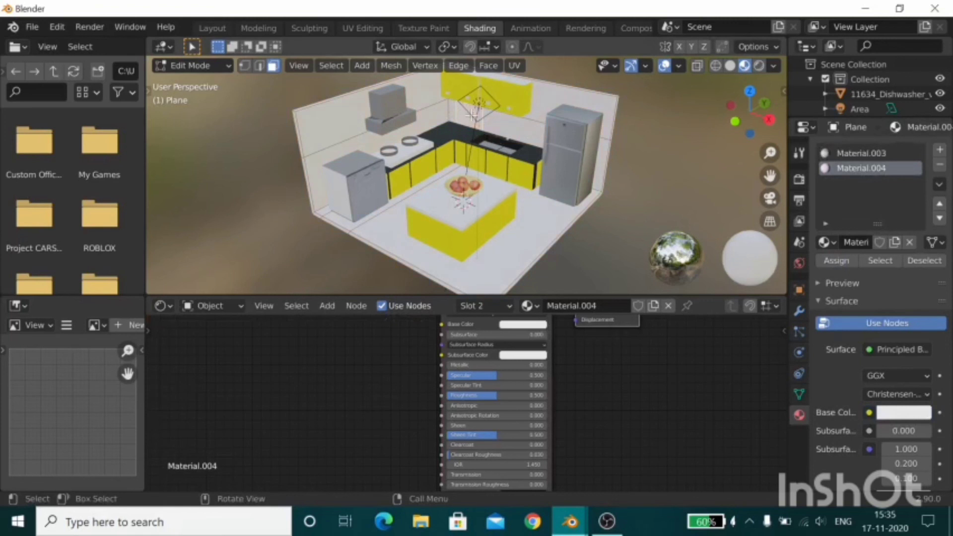
pyautogui.click(861, 153)
pyautogui.click(837, 261)
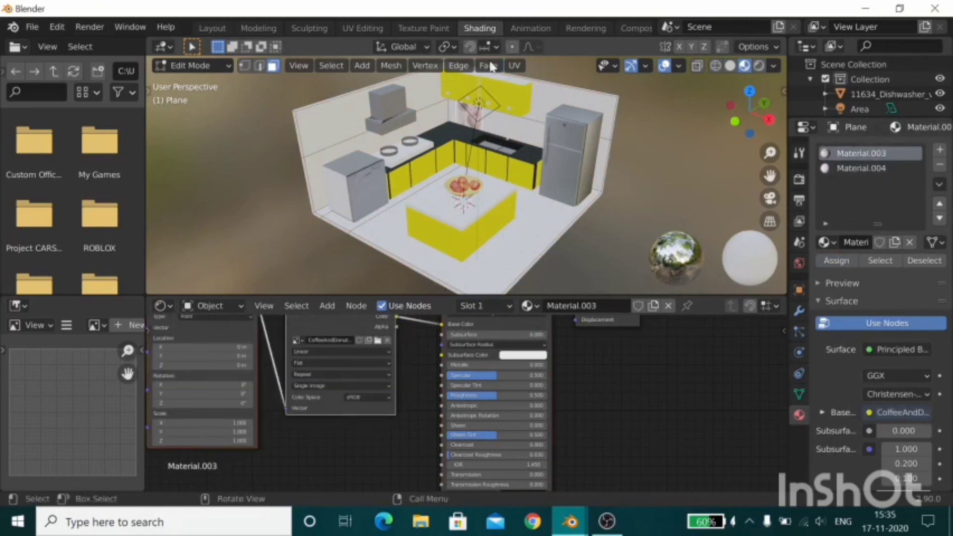
# Step: In UV Editing, move and scale the plane's UV island to fit the donut photo
pyautogui.click(367, 28)
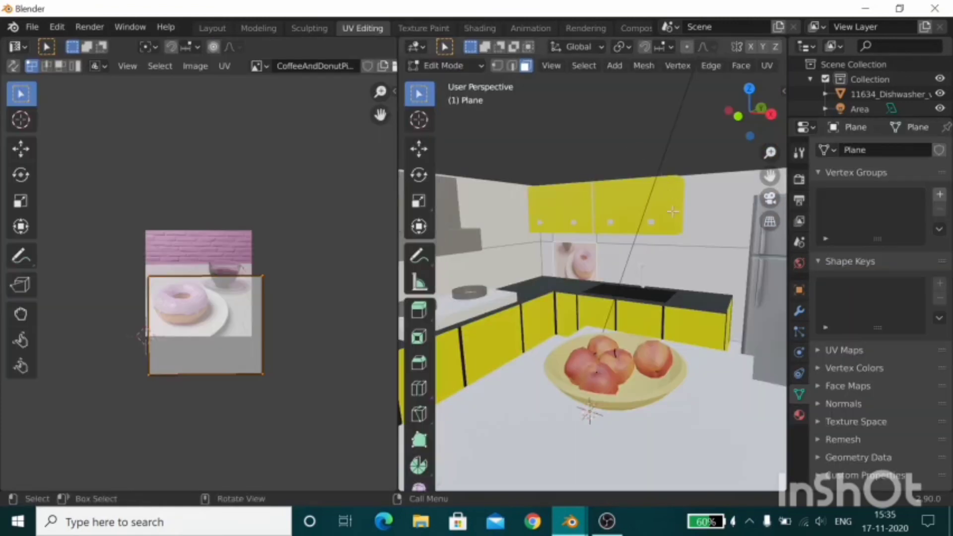
pyautogui.press('g')
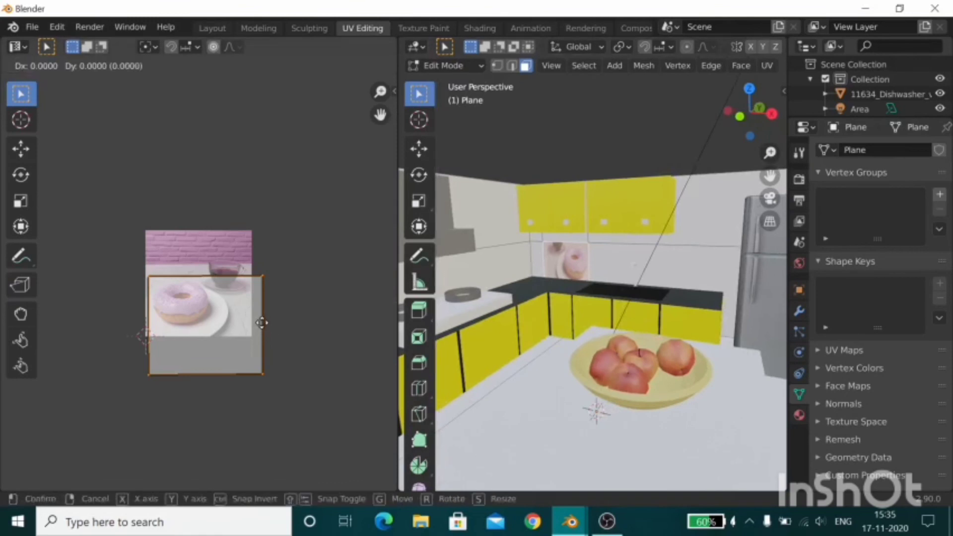
pyautogui.click(260, 316)
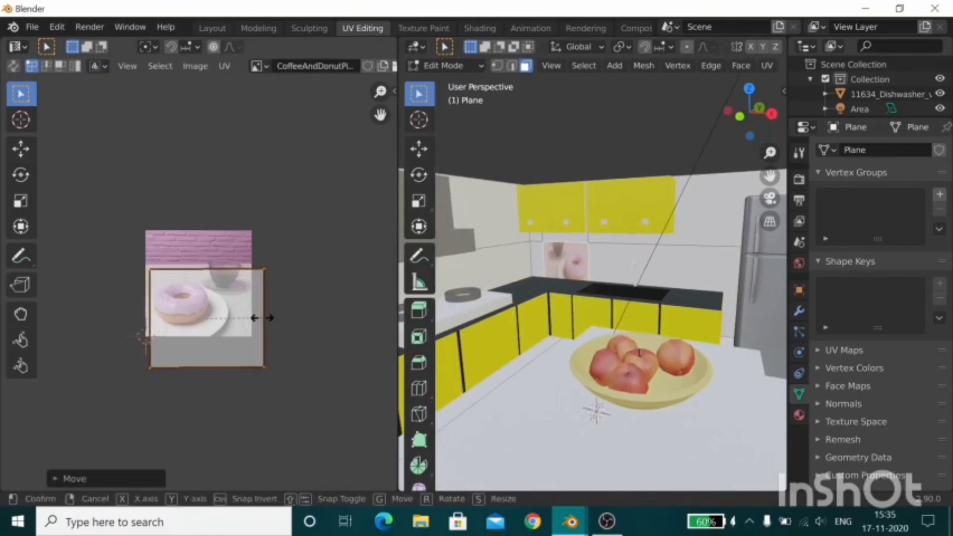
pyautogui.press('s')
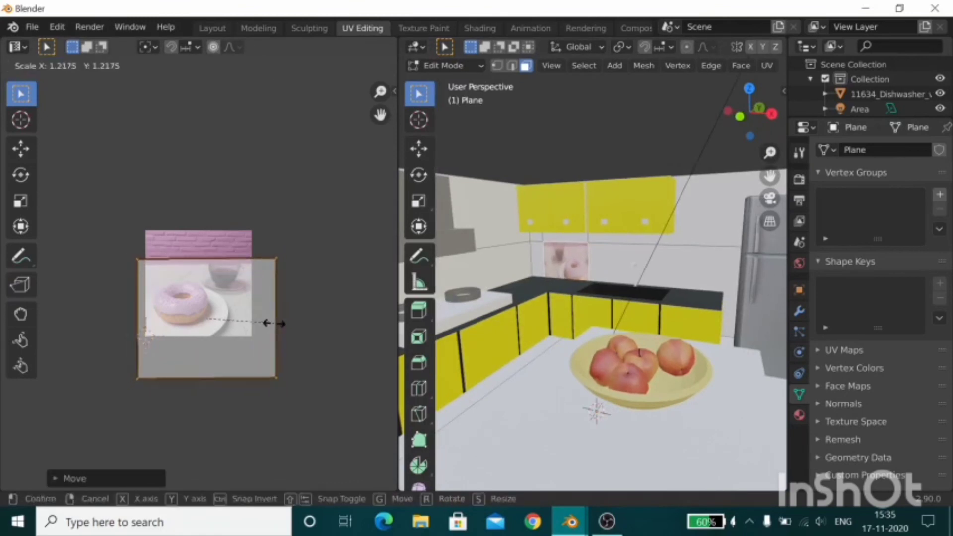
pyautogui.click(275, 330)
pyautogui.press('g')
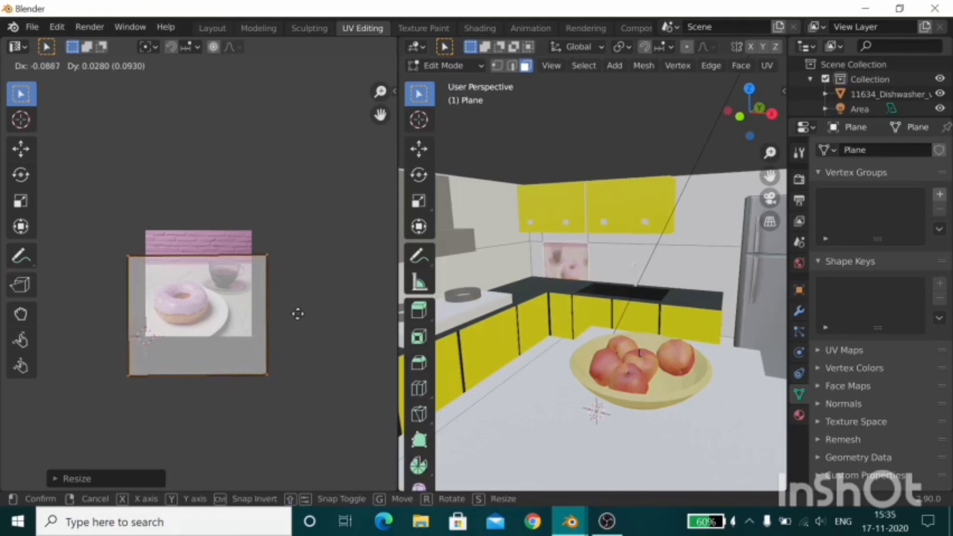
pyautogui.click(304, 319)
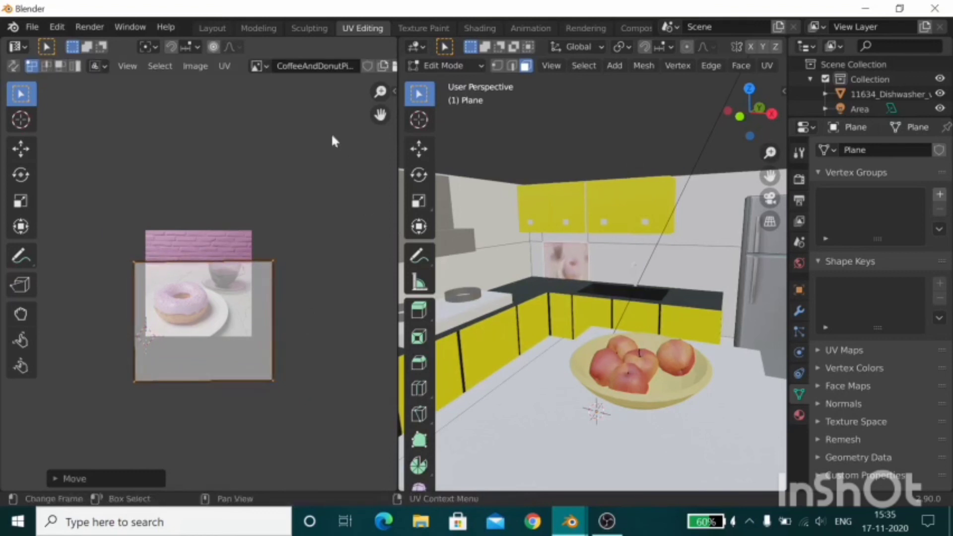
pyautogui.click(204, 30)
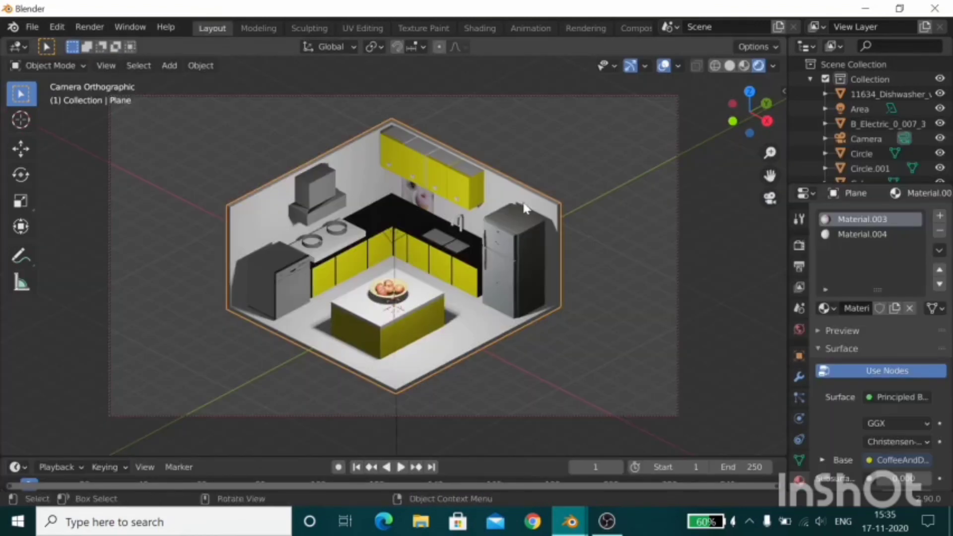
# Step: Raise the duplicated Area.001 light above the kitchen and rotate it 180° around Z
pyautogui.click(658, 226)
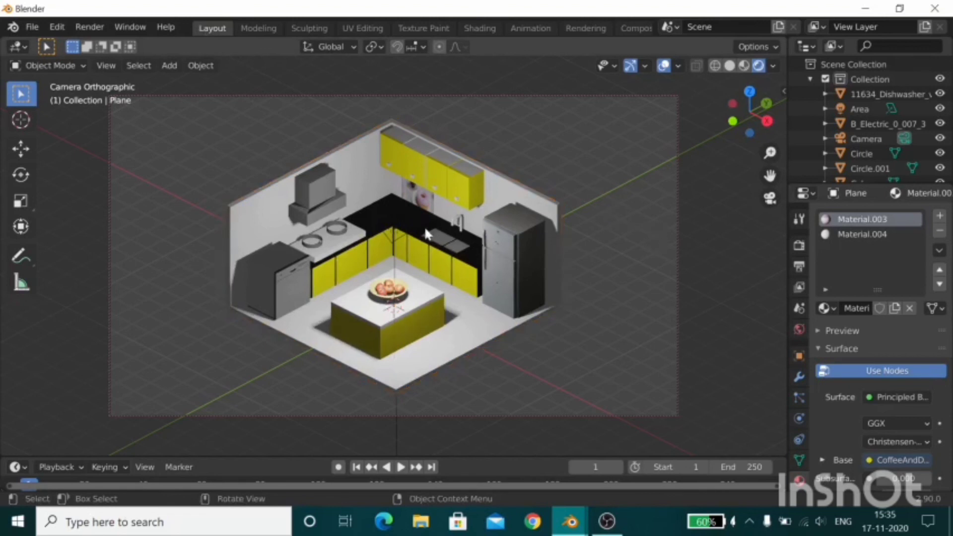
pyautogui.click(397, 231)
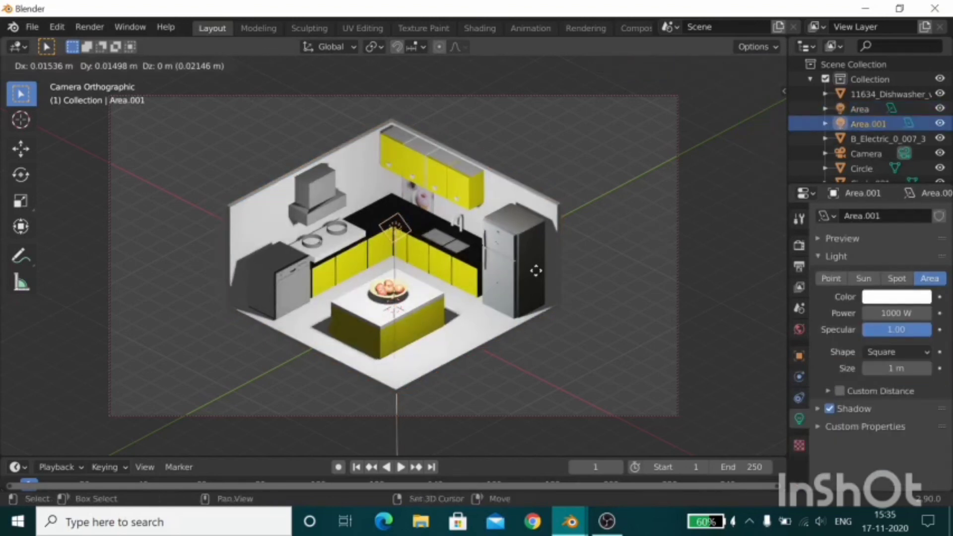
pyautogui.hotkey('shift', 'z')
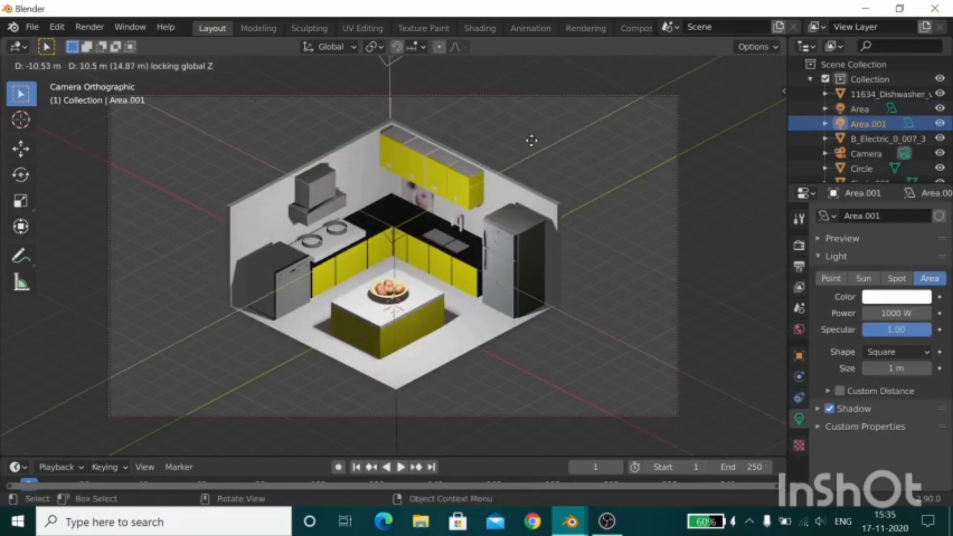
pyautogui.click(532, 139)
pyautogui.write('rz')
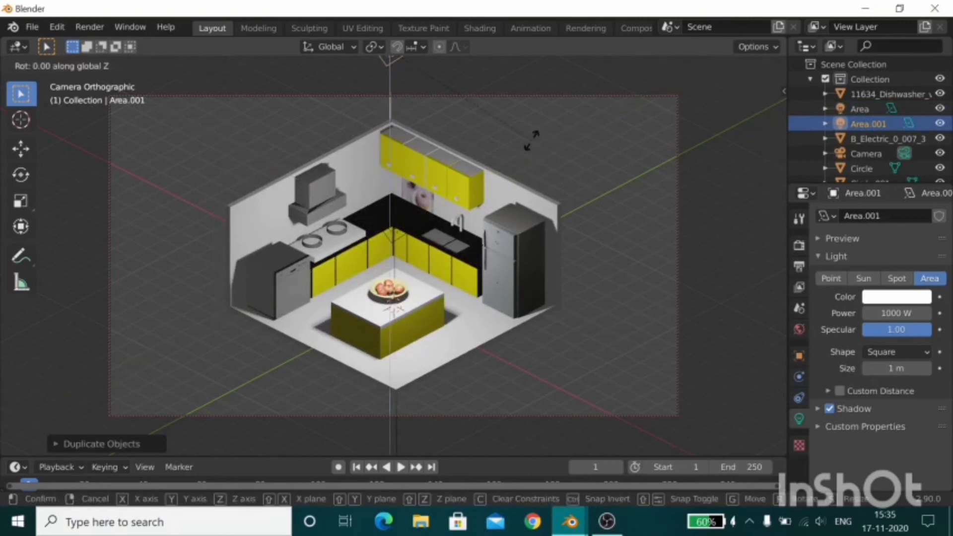
pyautogui.write('180')
pyautogui.press('Return')
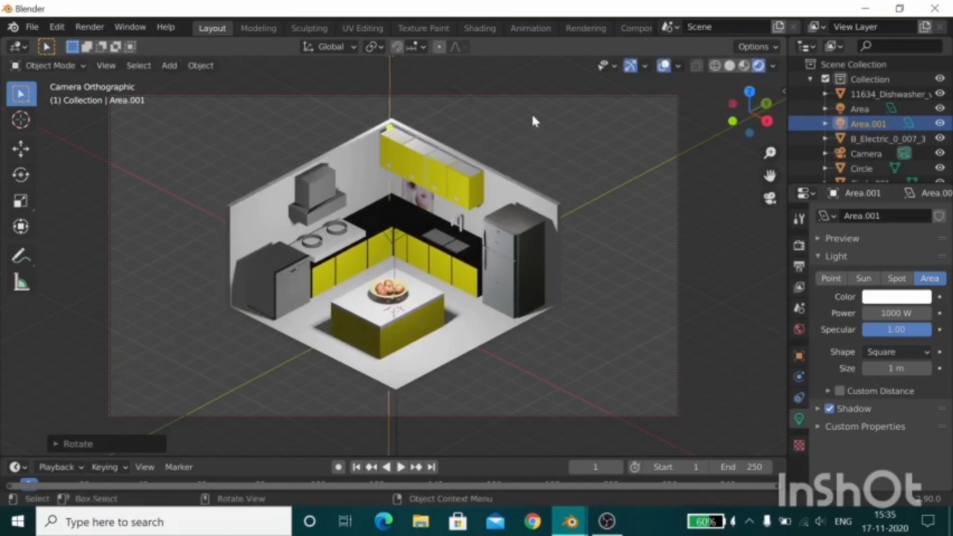
pyautogui.click(599, 259)
# Step: Add a plane scaled 33 times, lowered -0.0356 on Z and then slightly more
pyautogui.hotkey('shift', 'a')
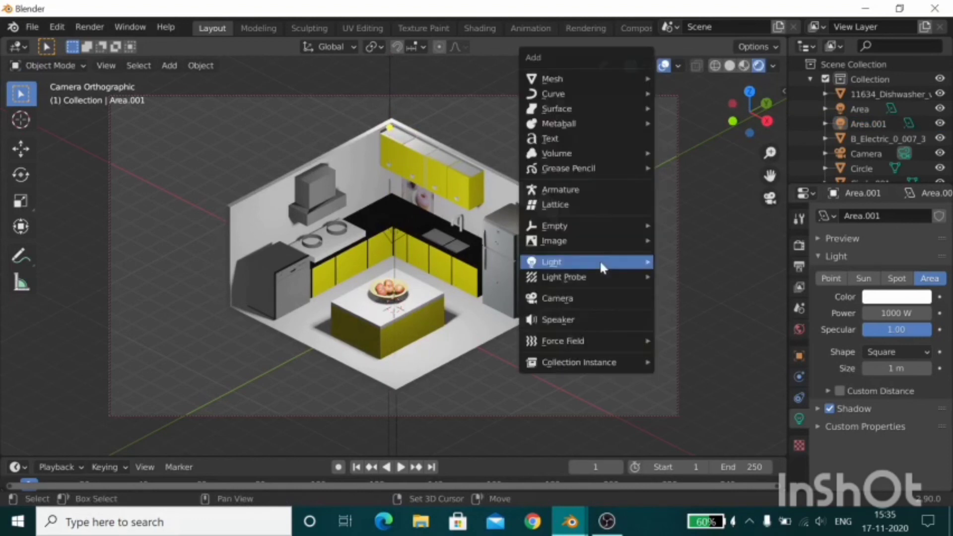
pyautogui.click(685, 79)
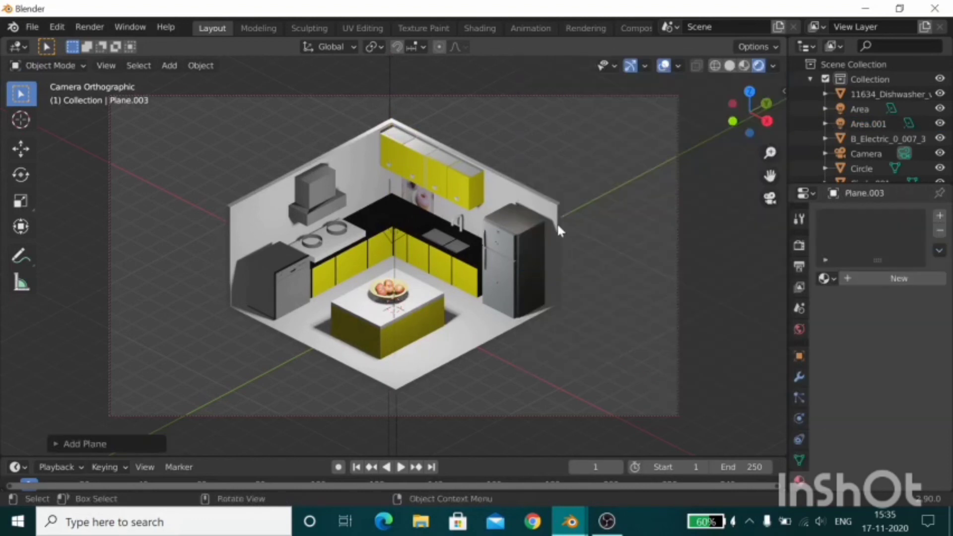
pyautogui.write('s33')
pyautogui.press('Return')
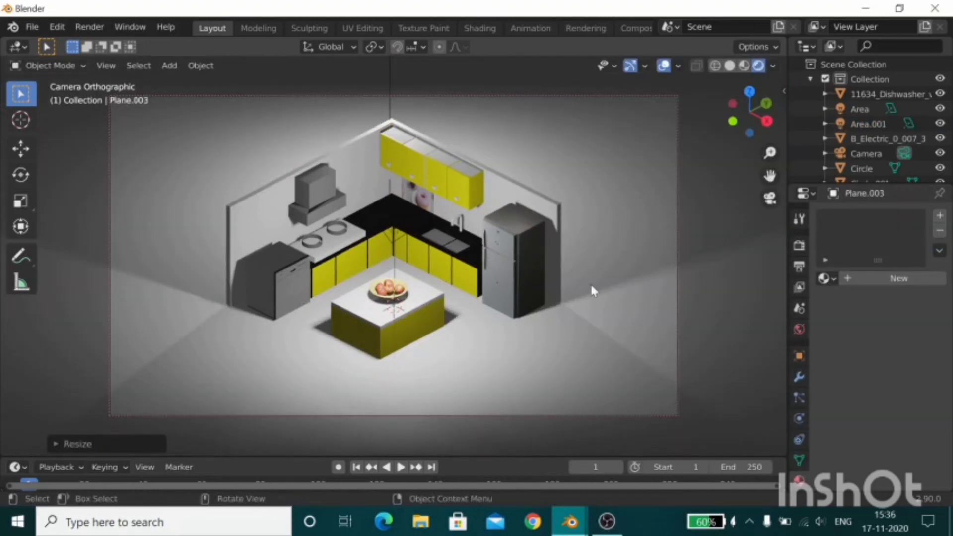
pyautogui.write('gz-0.0356')
pyautogui.press('Return')
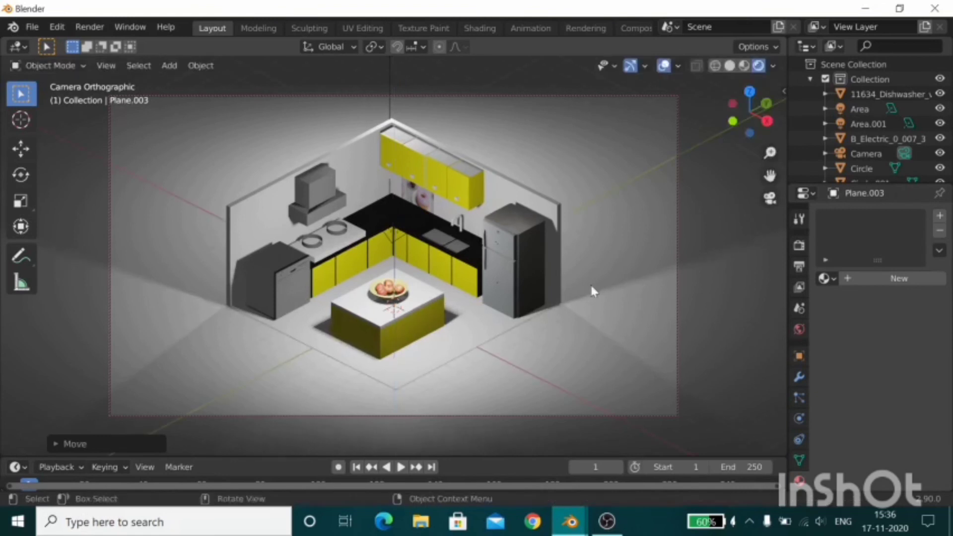
pyautogui.press('g')
pyautogui.press('z')
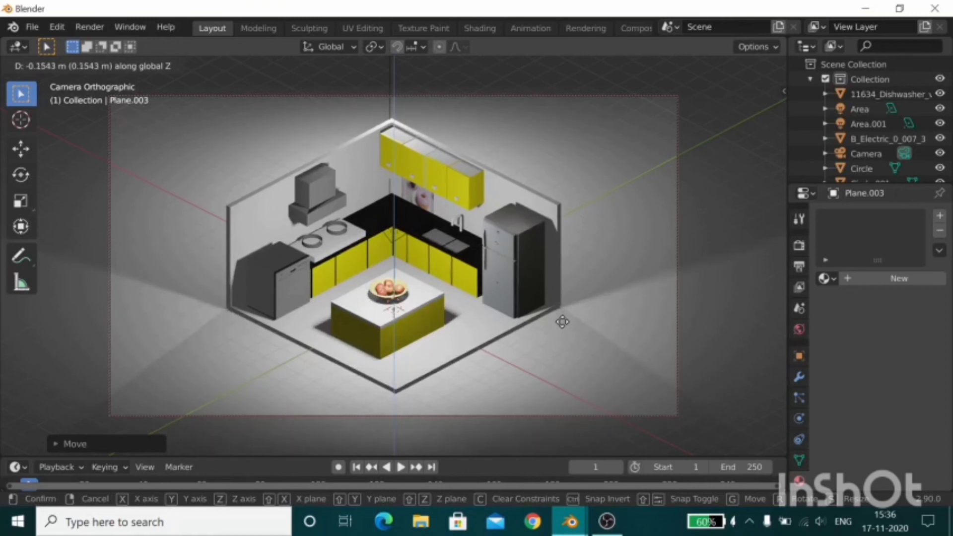
pyautogui.click(563, 322)
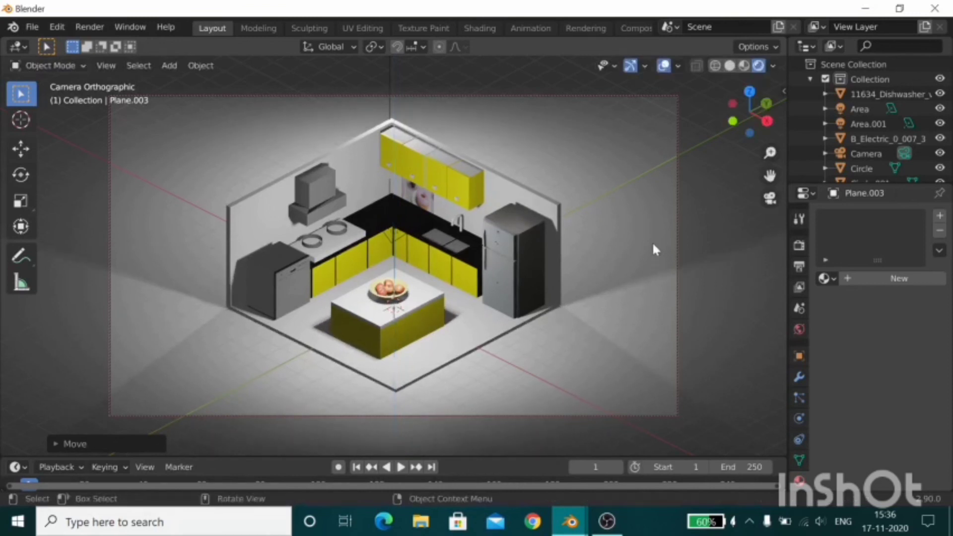
# Step: Create a new material for the backdrop plane with a pale light-blue Base Color
pyautogui.click(858, 277)
pyautogui.click(904, 430)
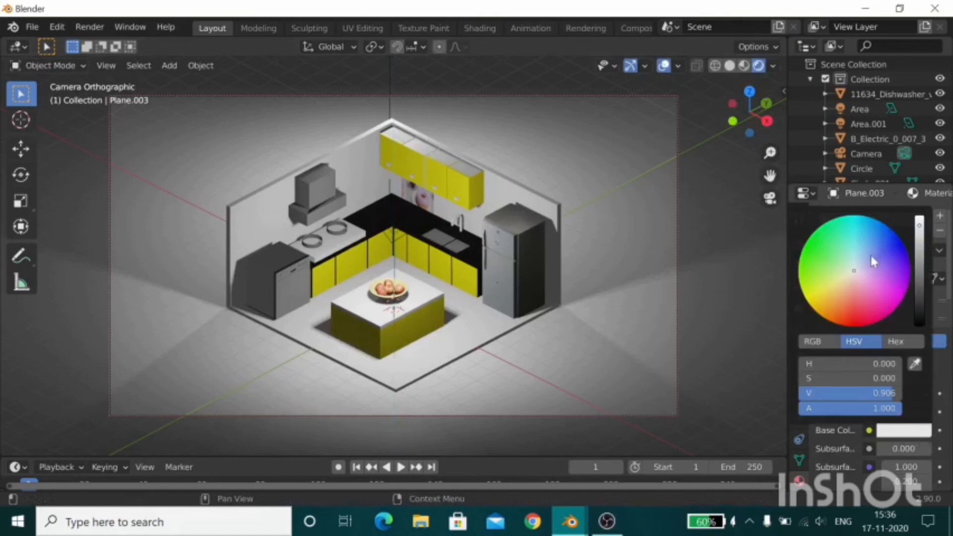
pyautogui.moveTo(871, 255); pyautogui.dragTo(861, 256)
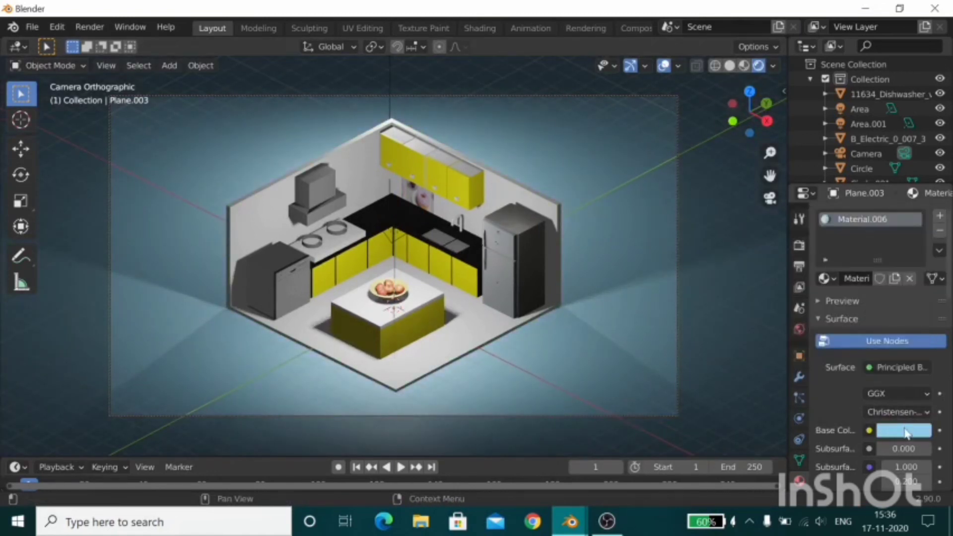
pyautogui.click(904, 430)
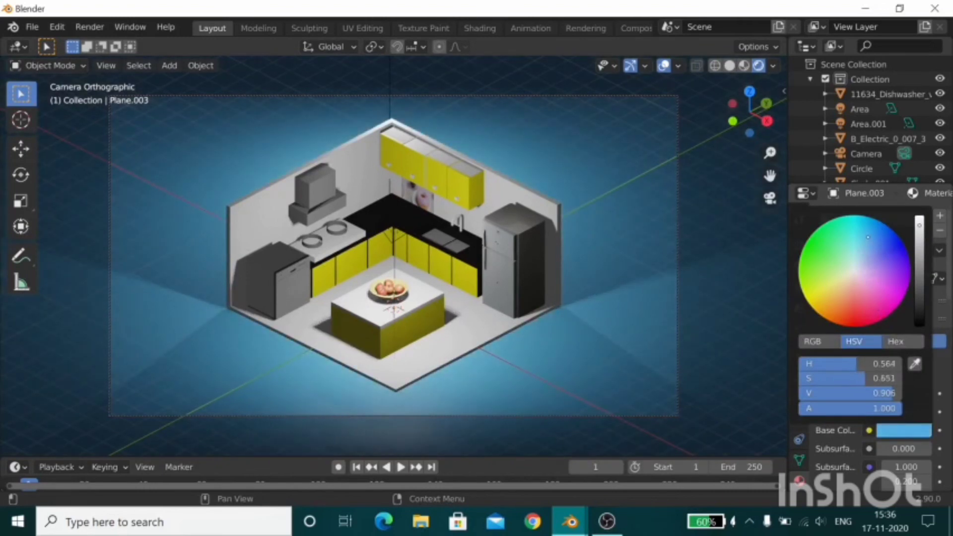
pyautogui.moveTo(861, 251); pyautogui.dragTo(858, 253)
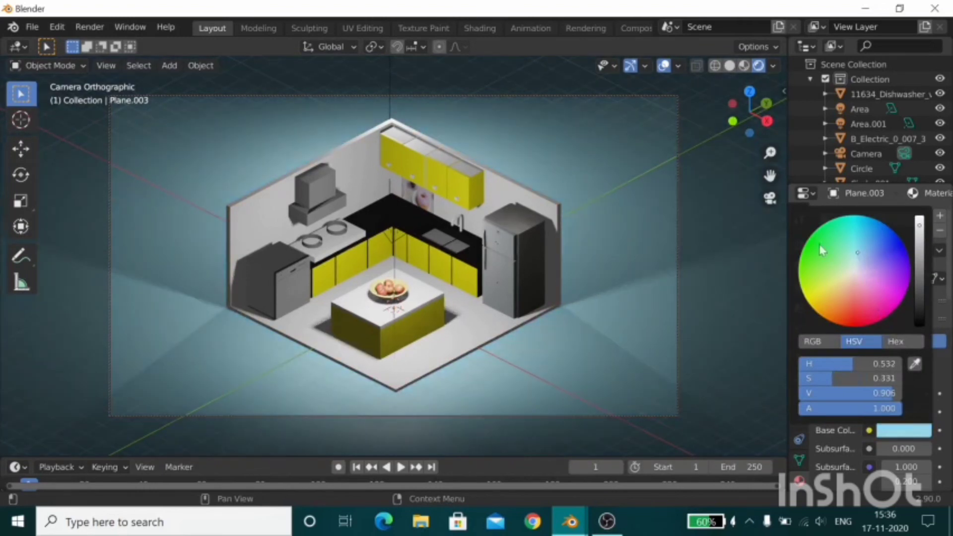
# Step: Preview the scene with overlays hidden and restored, then select the Area light's Color
pyautogui.click(672, 66)
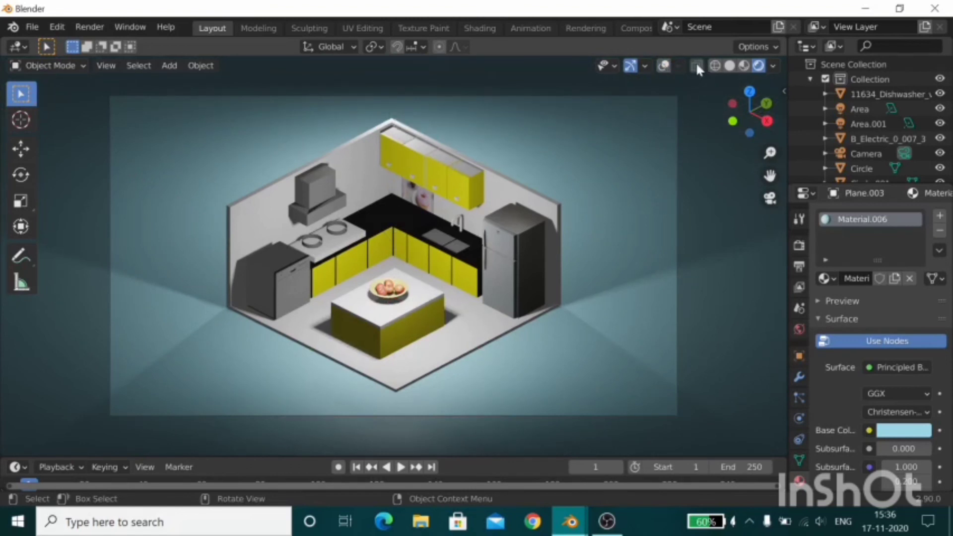
pyautogui.click(664, 66)
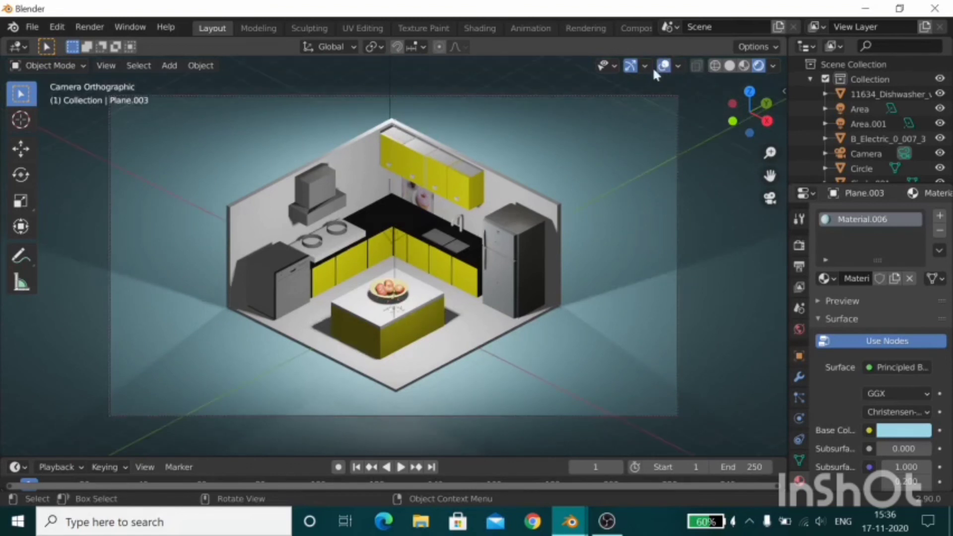
pyautogui.click(392, 231)
pyautogui.click(899, 298)
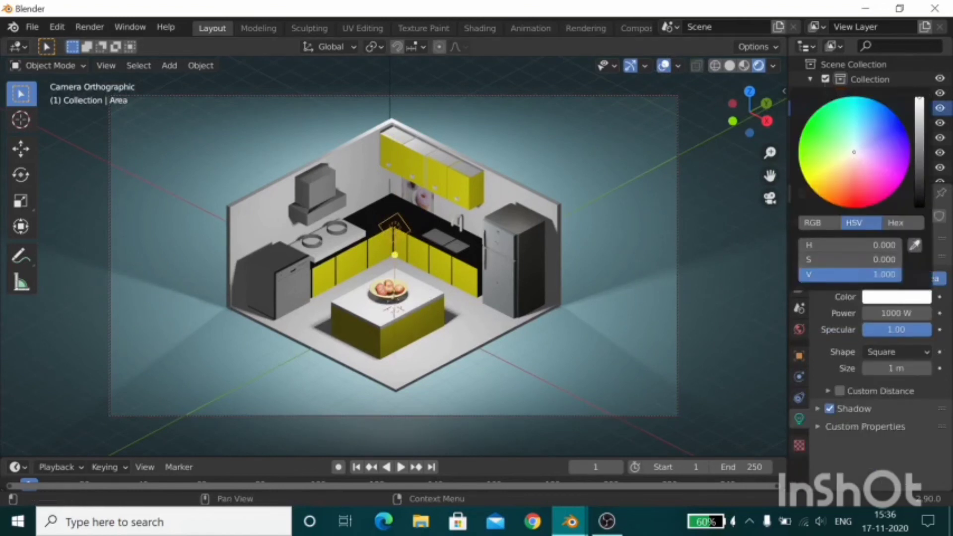
# Step: Set the Area light colour to pale cyan, hide overlays, and set Render Engine to Cycles
pyautogui.moveTo(854, 152)
pyautogui.mouseDown()
pyautogui.moveTo(855, 139)
pyautogui.moveTo(842, 152)
pyautogui.mouseUp()
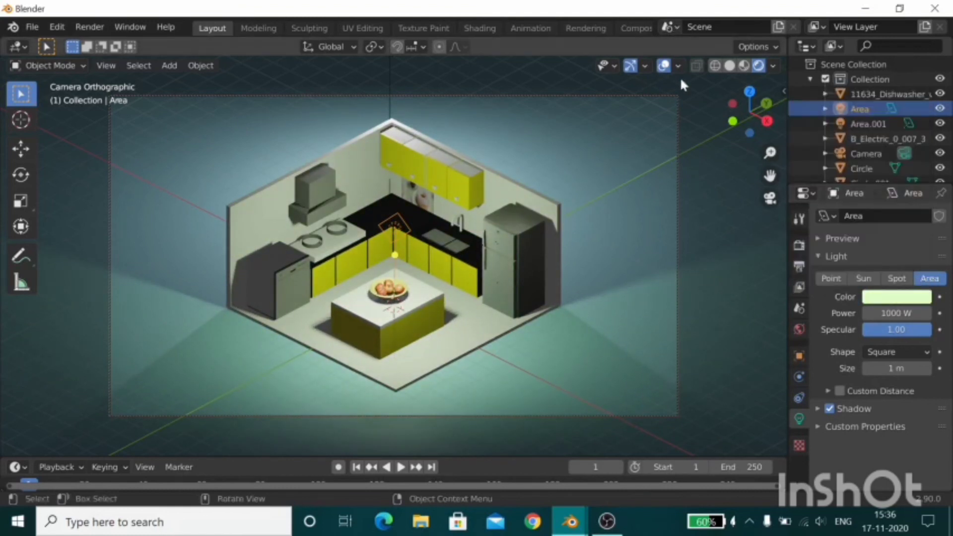
pyautogui.click(664, 66)
pyautogui.click(799, 245)
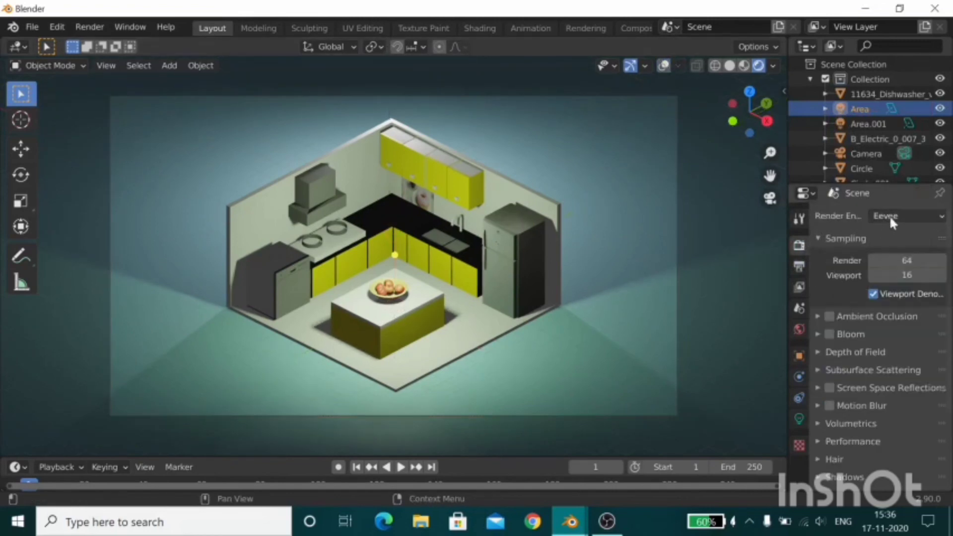
pyautogui.click(889, 215)
pyautogui.click(877, 266)
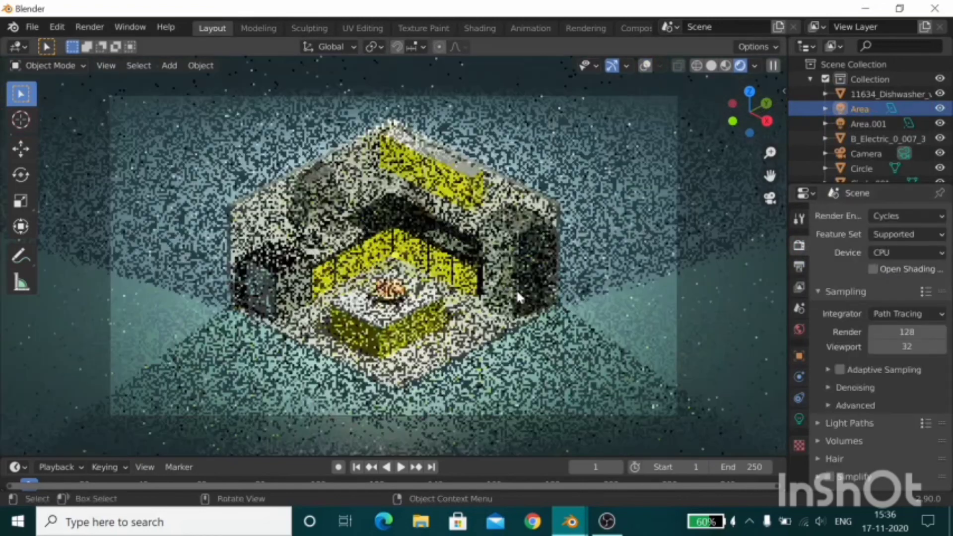